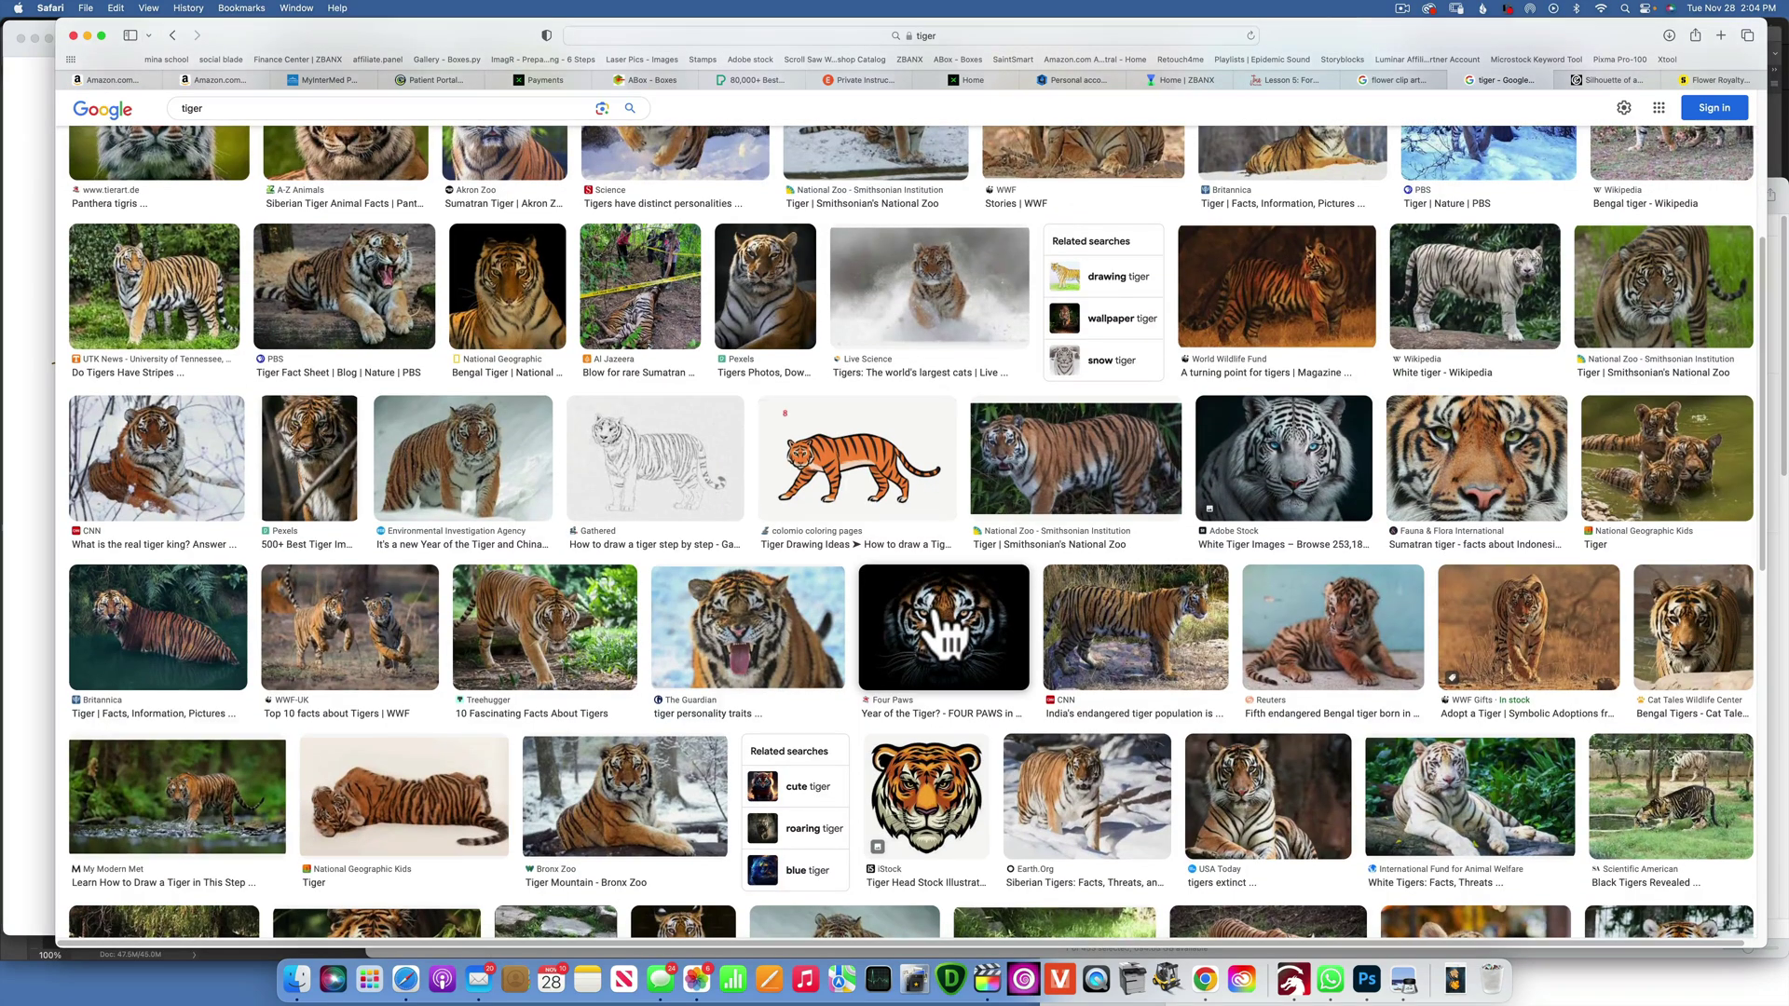
Return to the top of the tiger results and select 'tiger' in the search box.
scroll(951, 639, "up", 5)
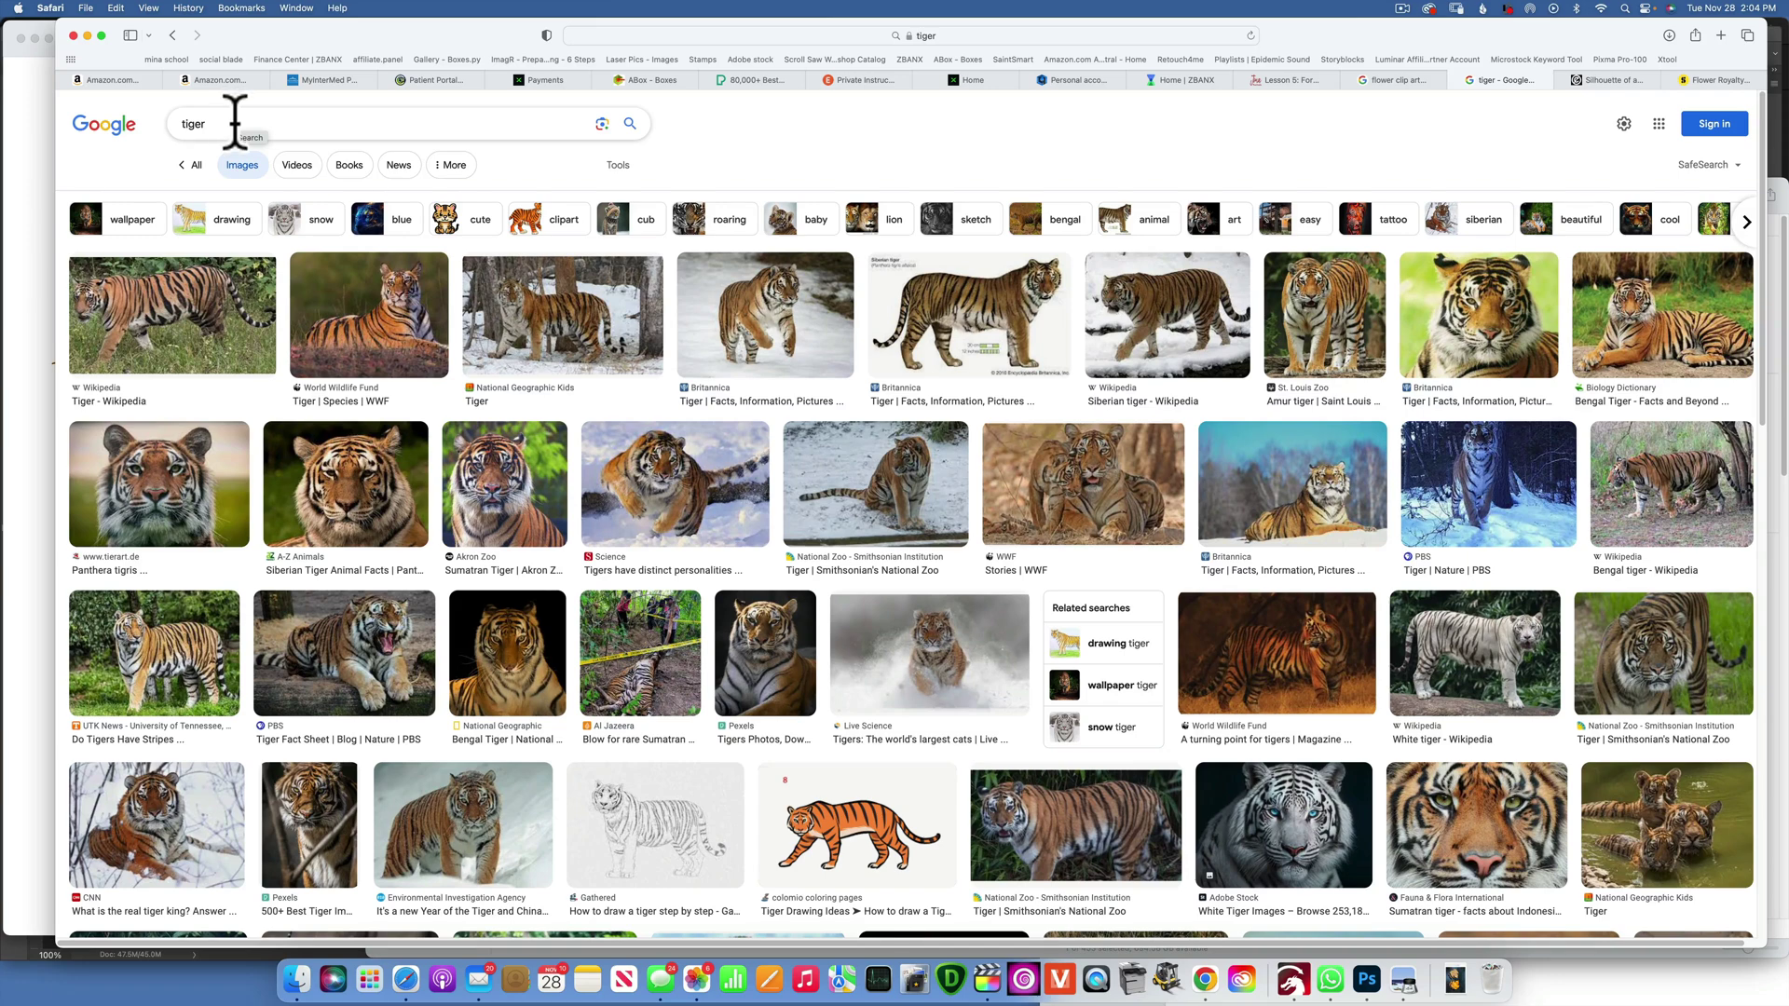
left_click_drag(204, 122, 159, 115)
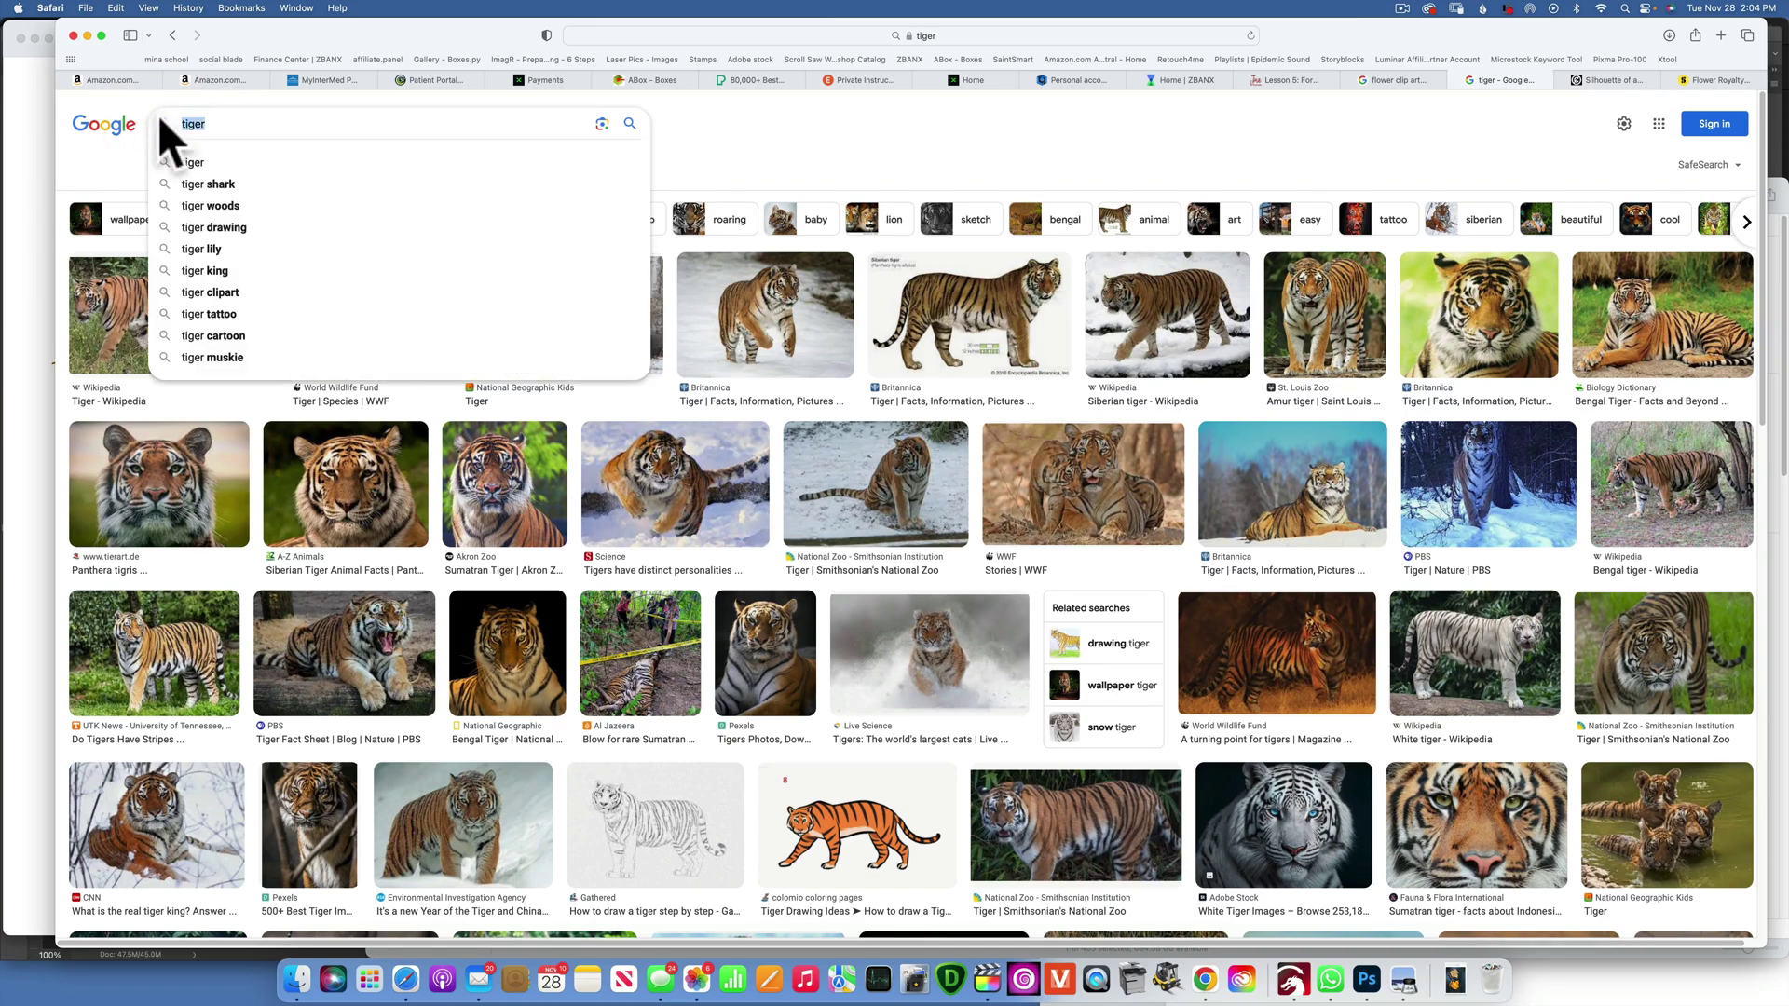
Search Google Images for 'flower' and glance through the results.
type("flower")
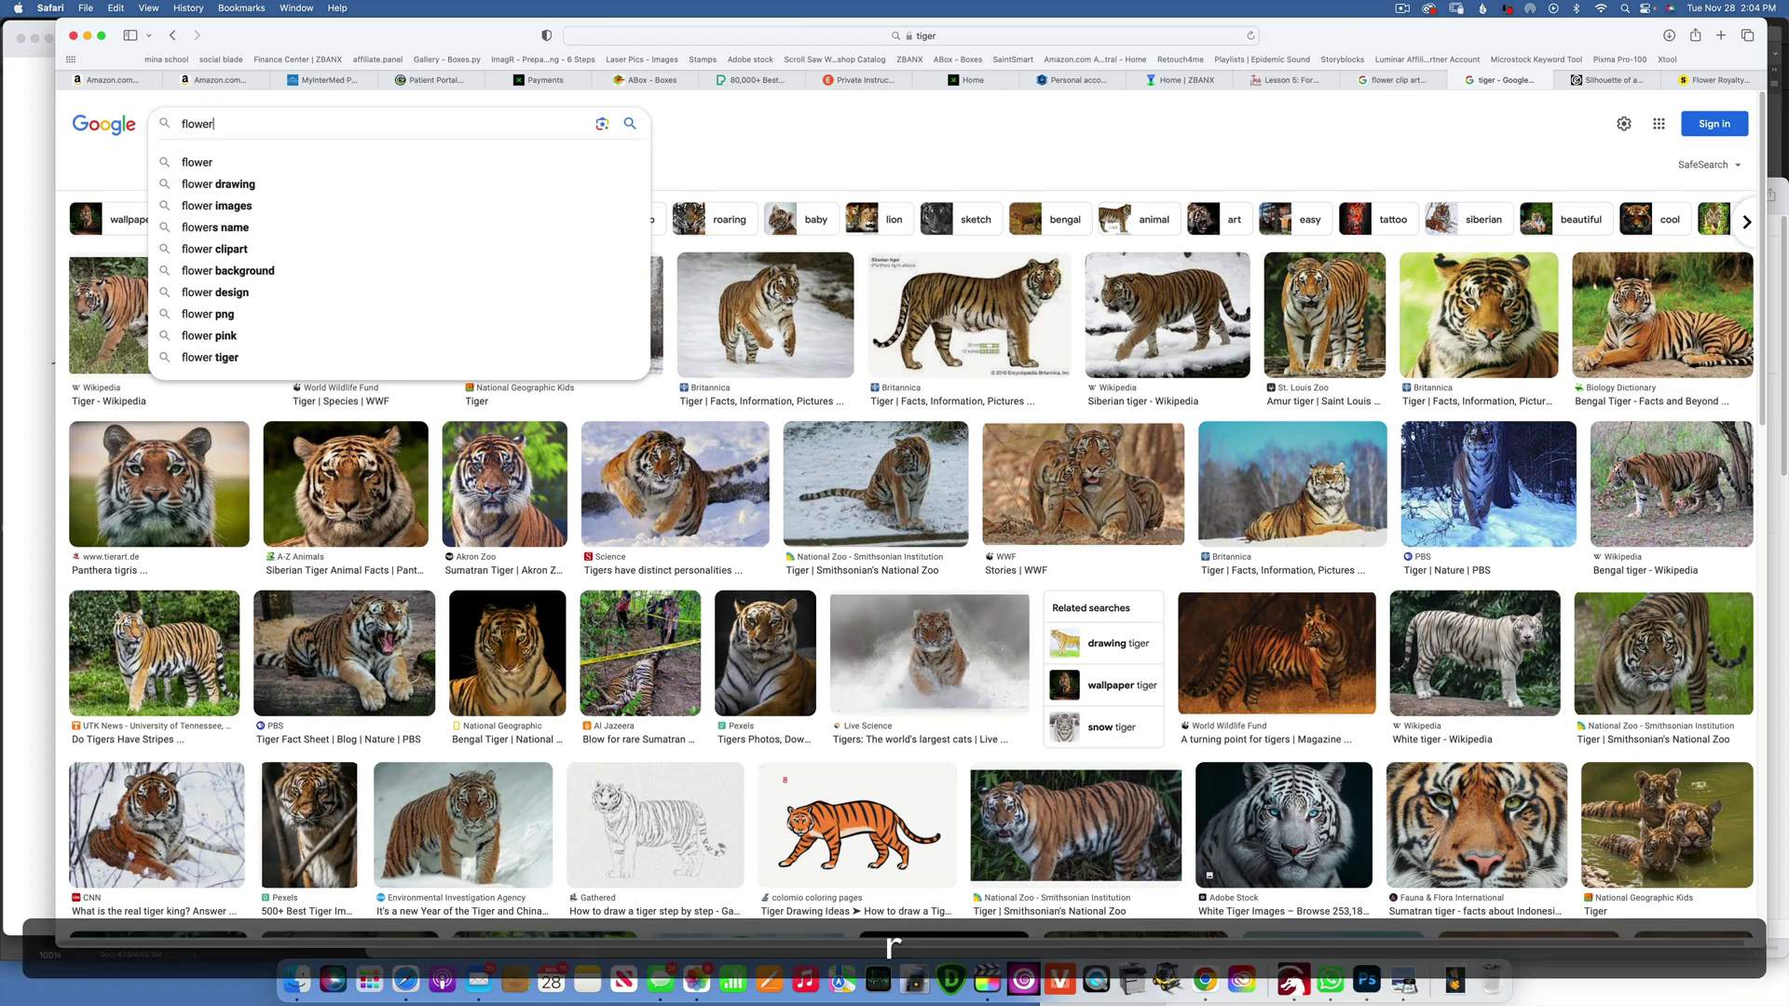
key("Return")
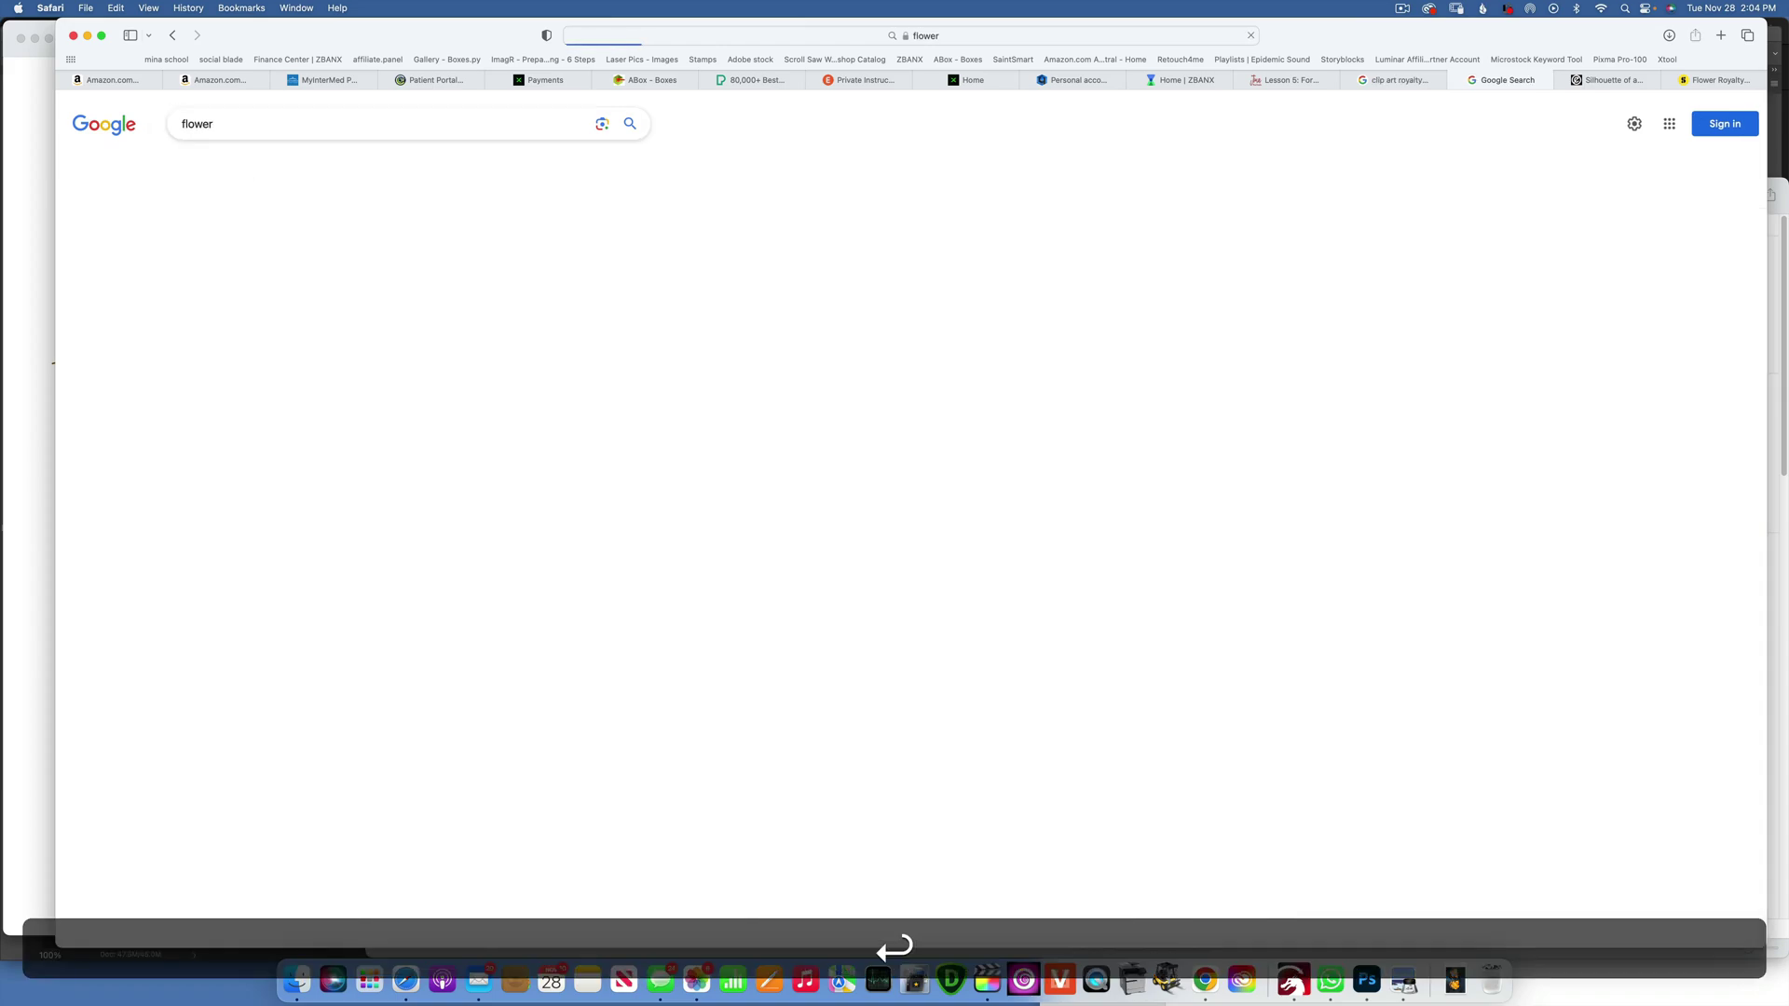
scroll(937, 520, "down", 10)
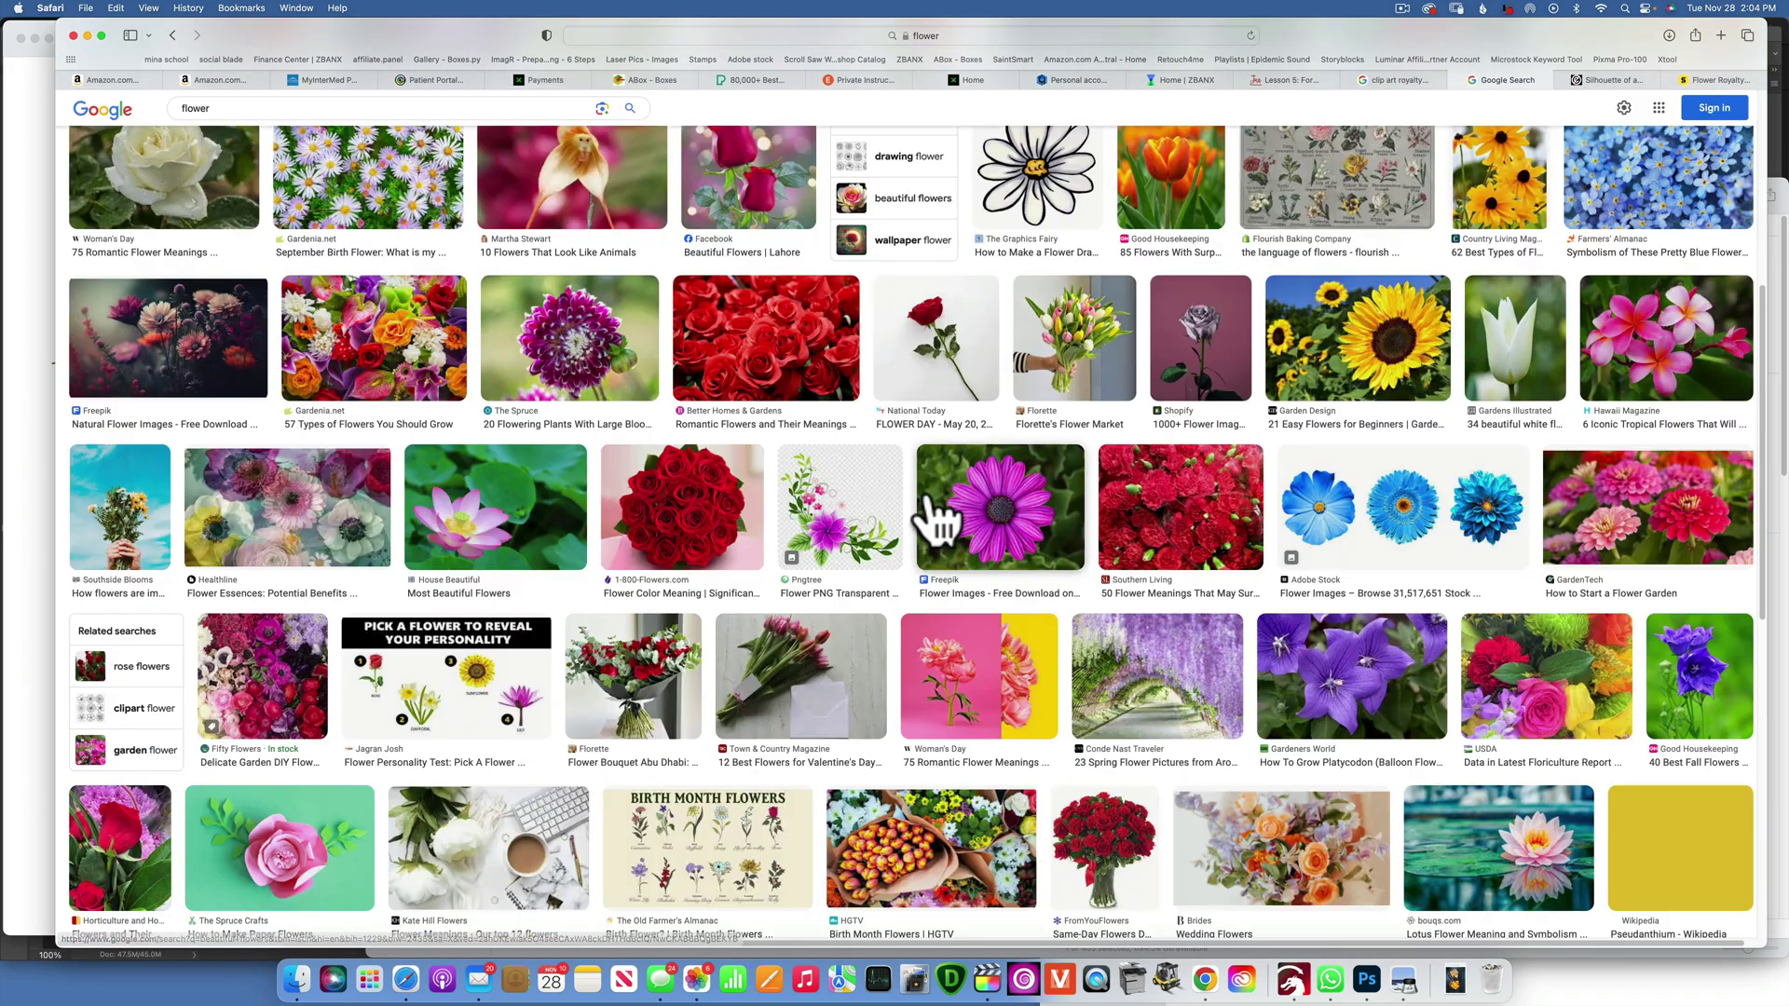
scroll(927, 517, "up", 5)
scroll(922, 513, "up", 5)
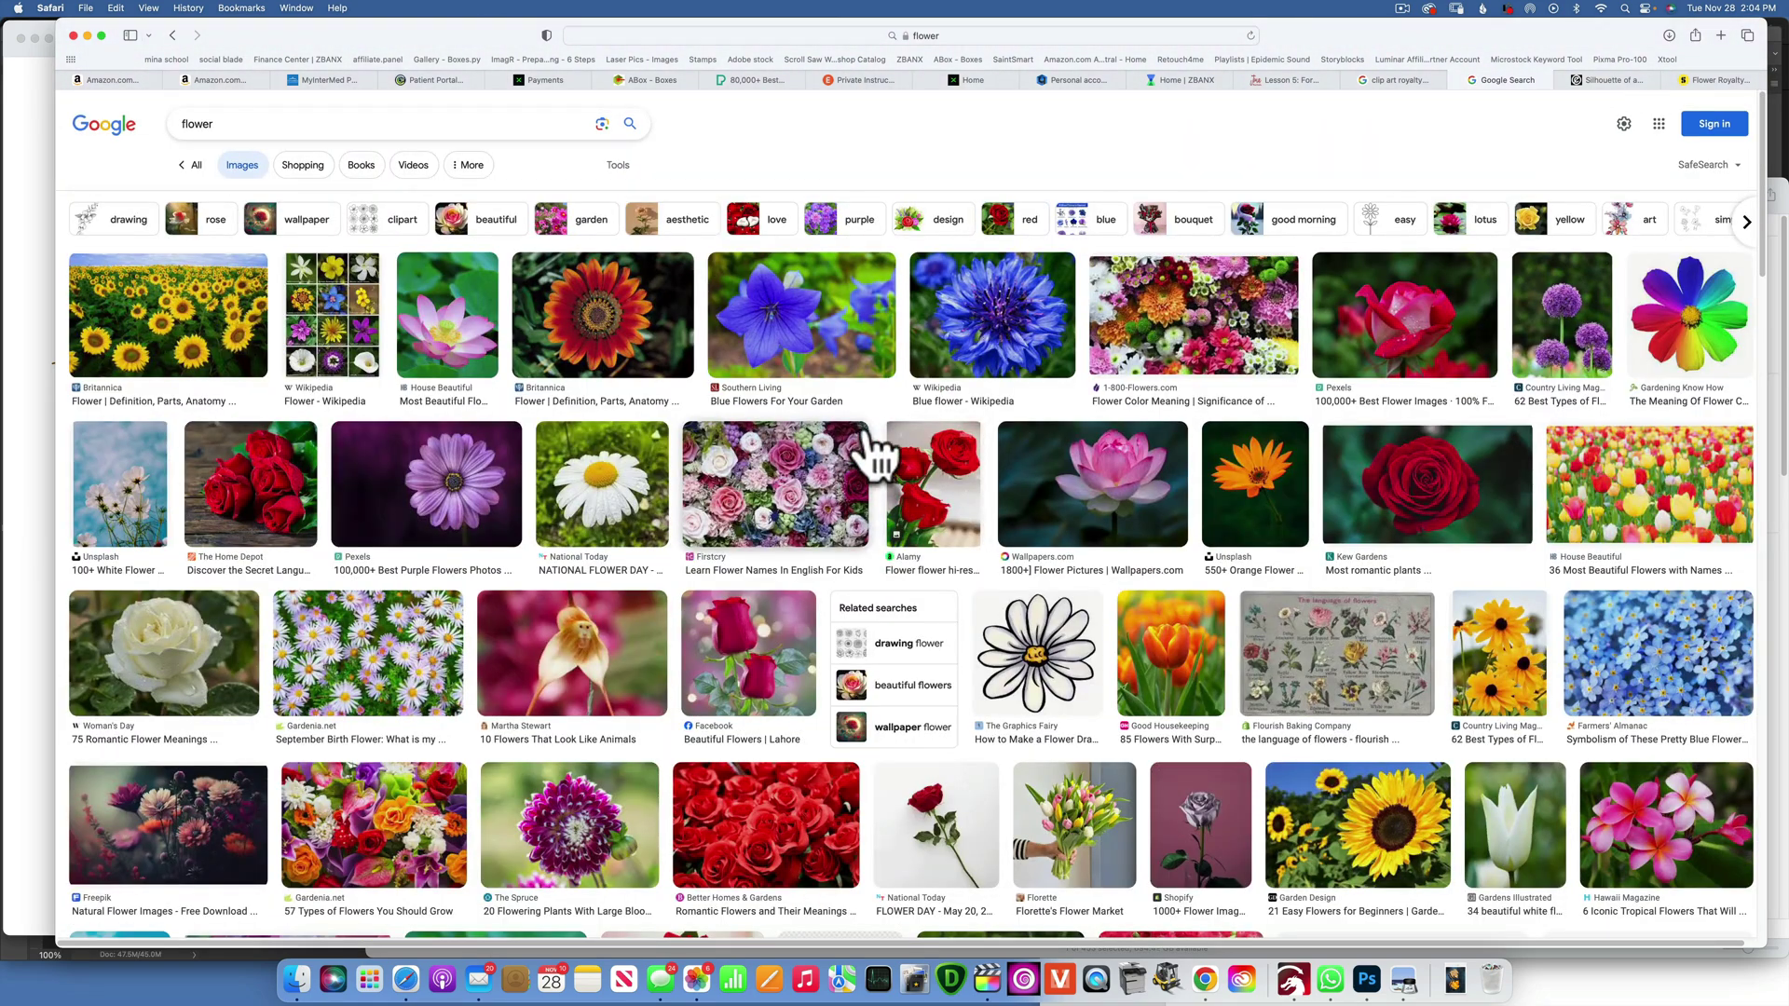
Pick the 'flower silhouette' suggestion, browse the results, and select the misspelled word.
left_click(227, 123)
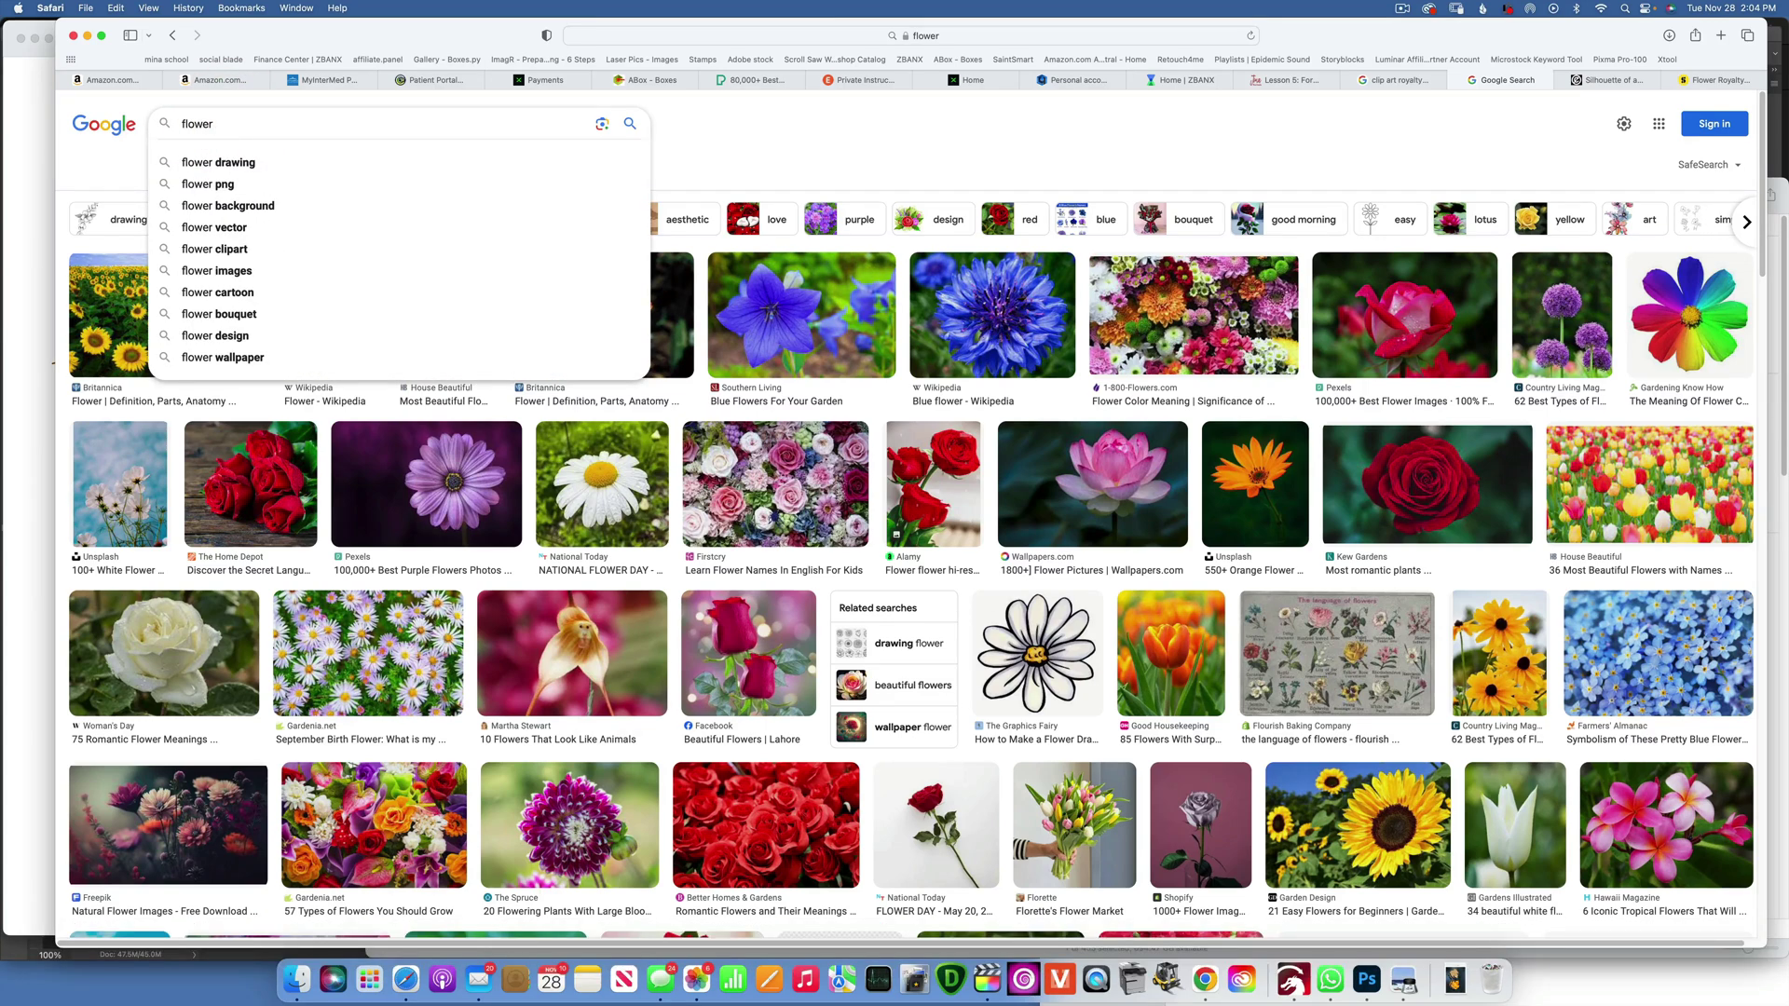
type("si")
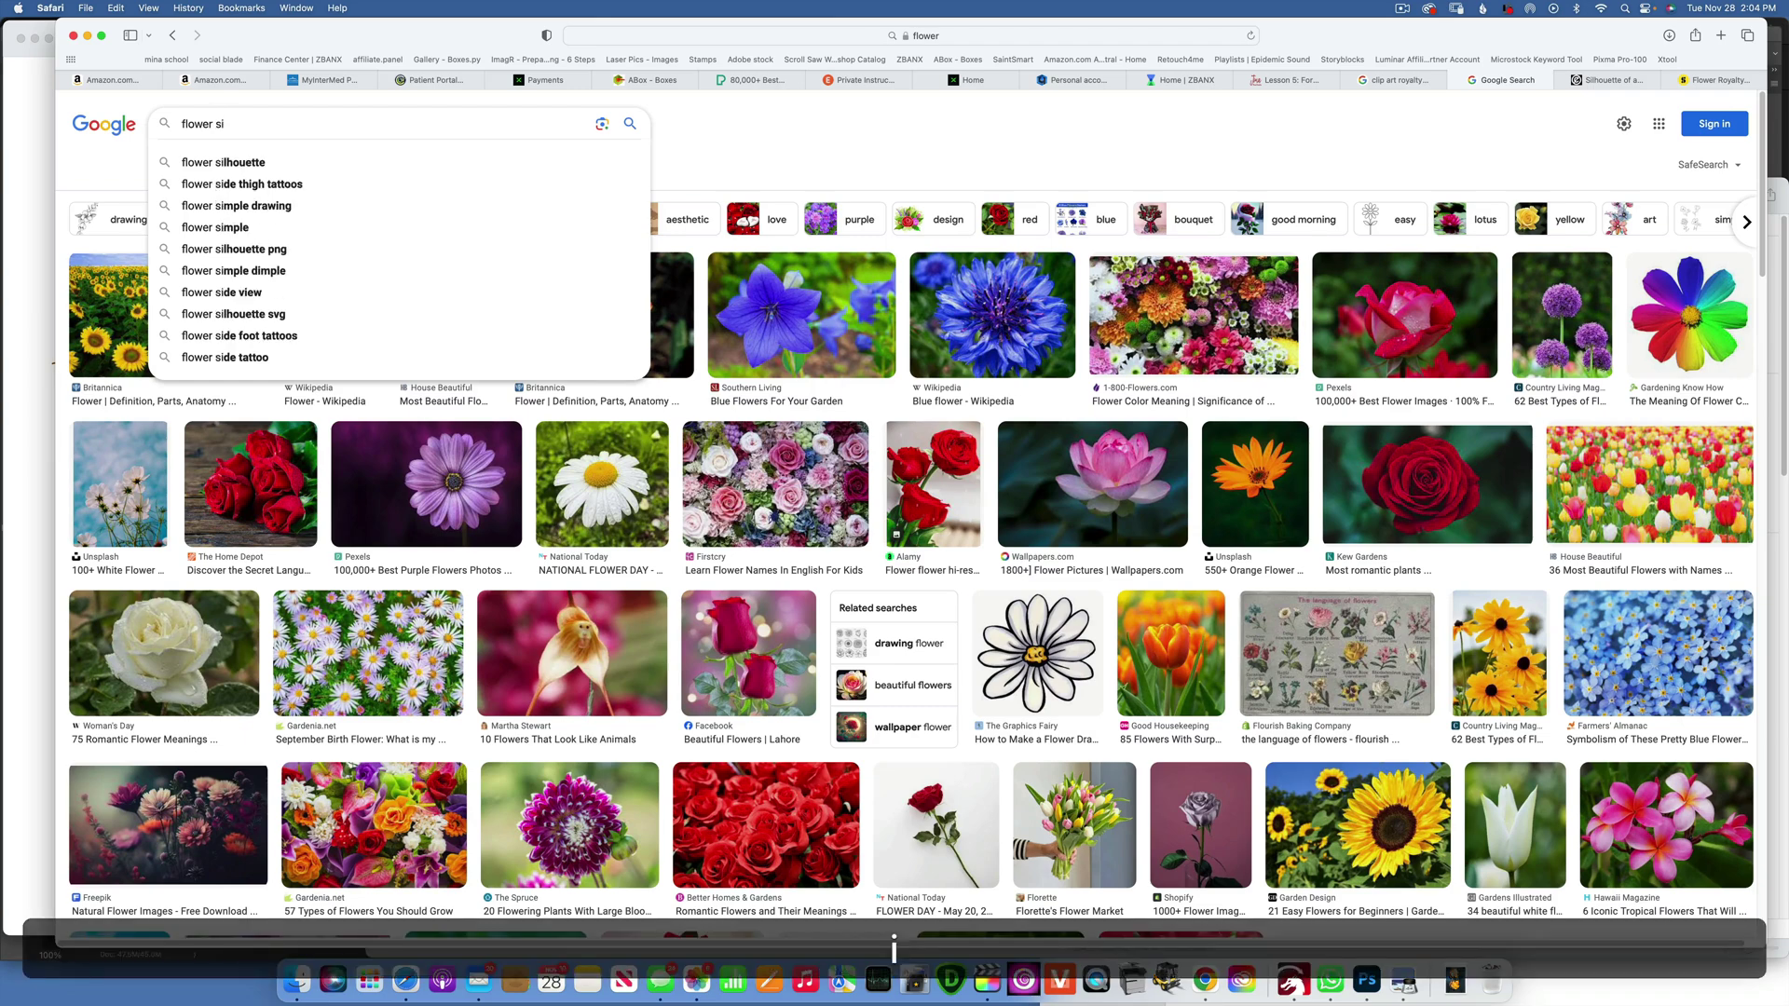
type("hl")
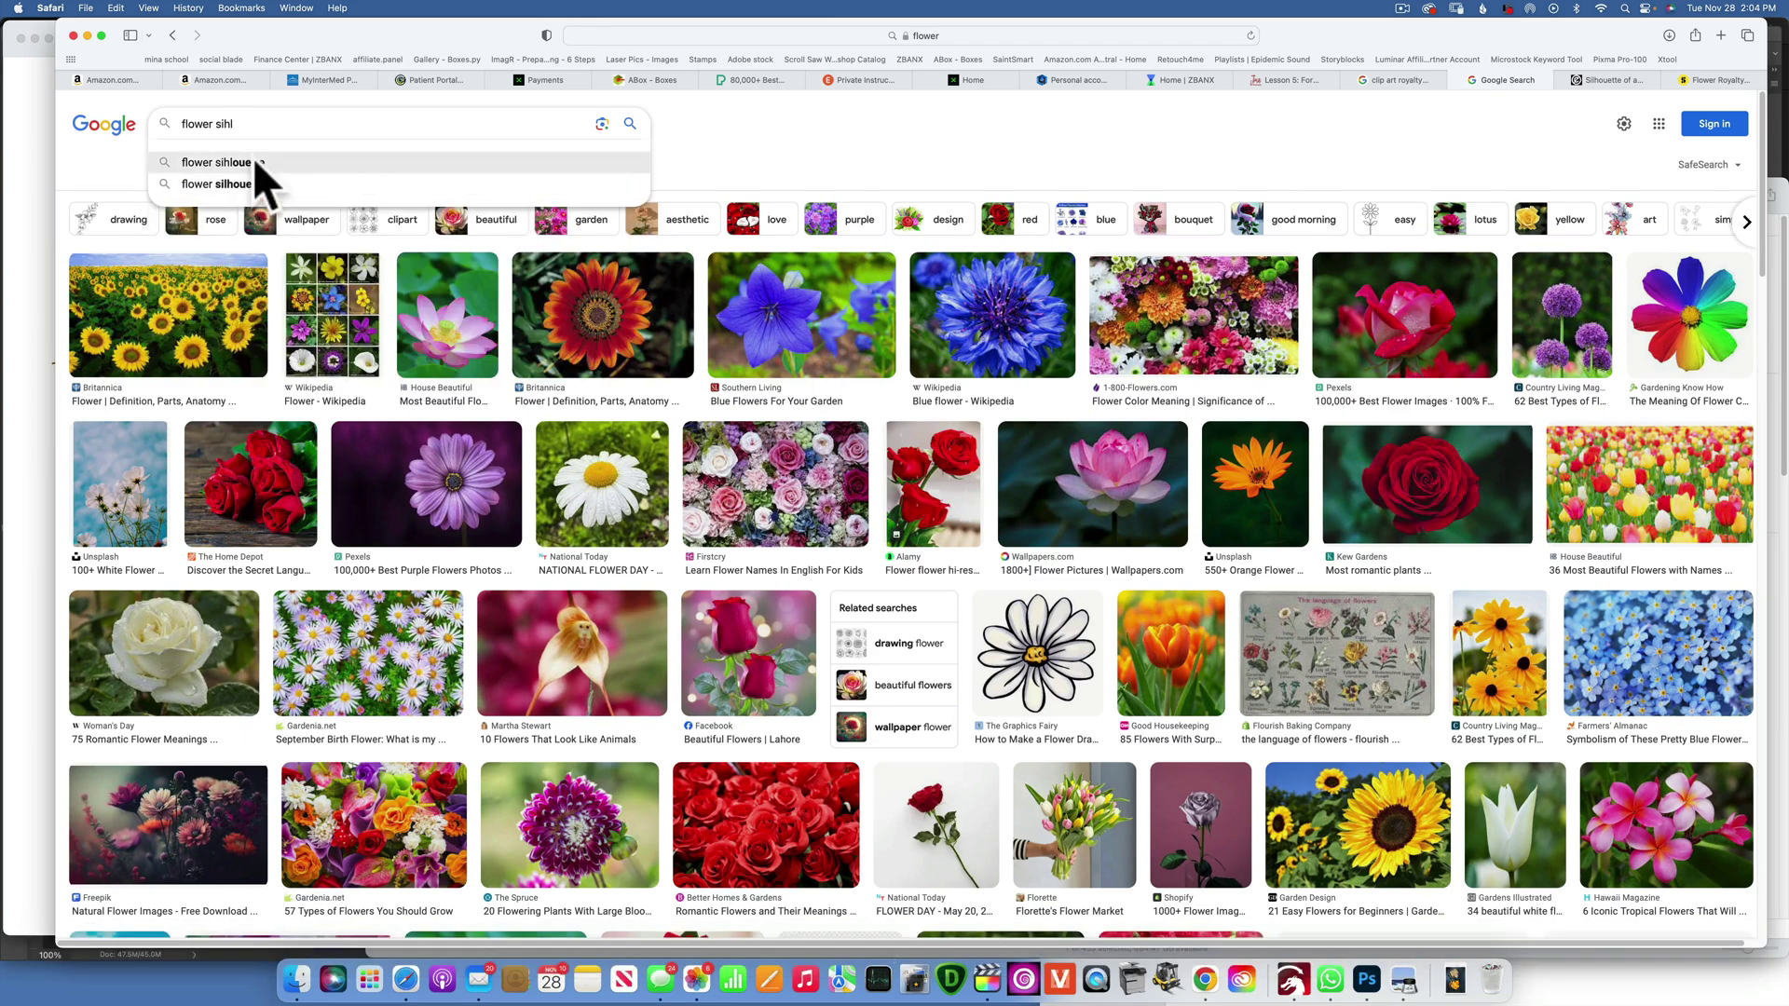
left_click(253, 162)
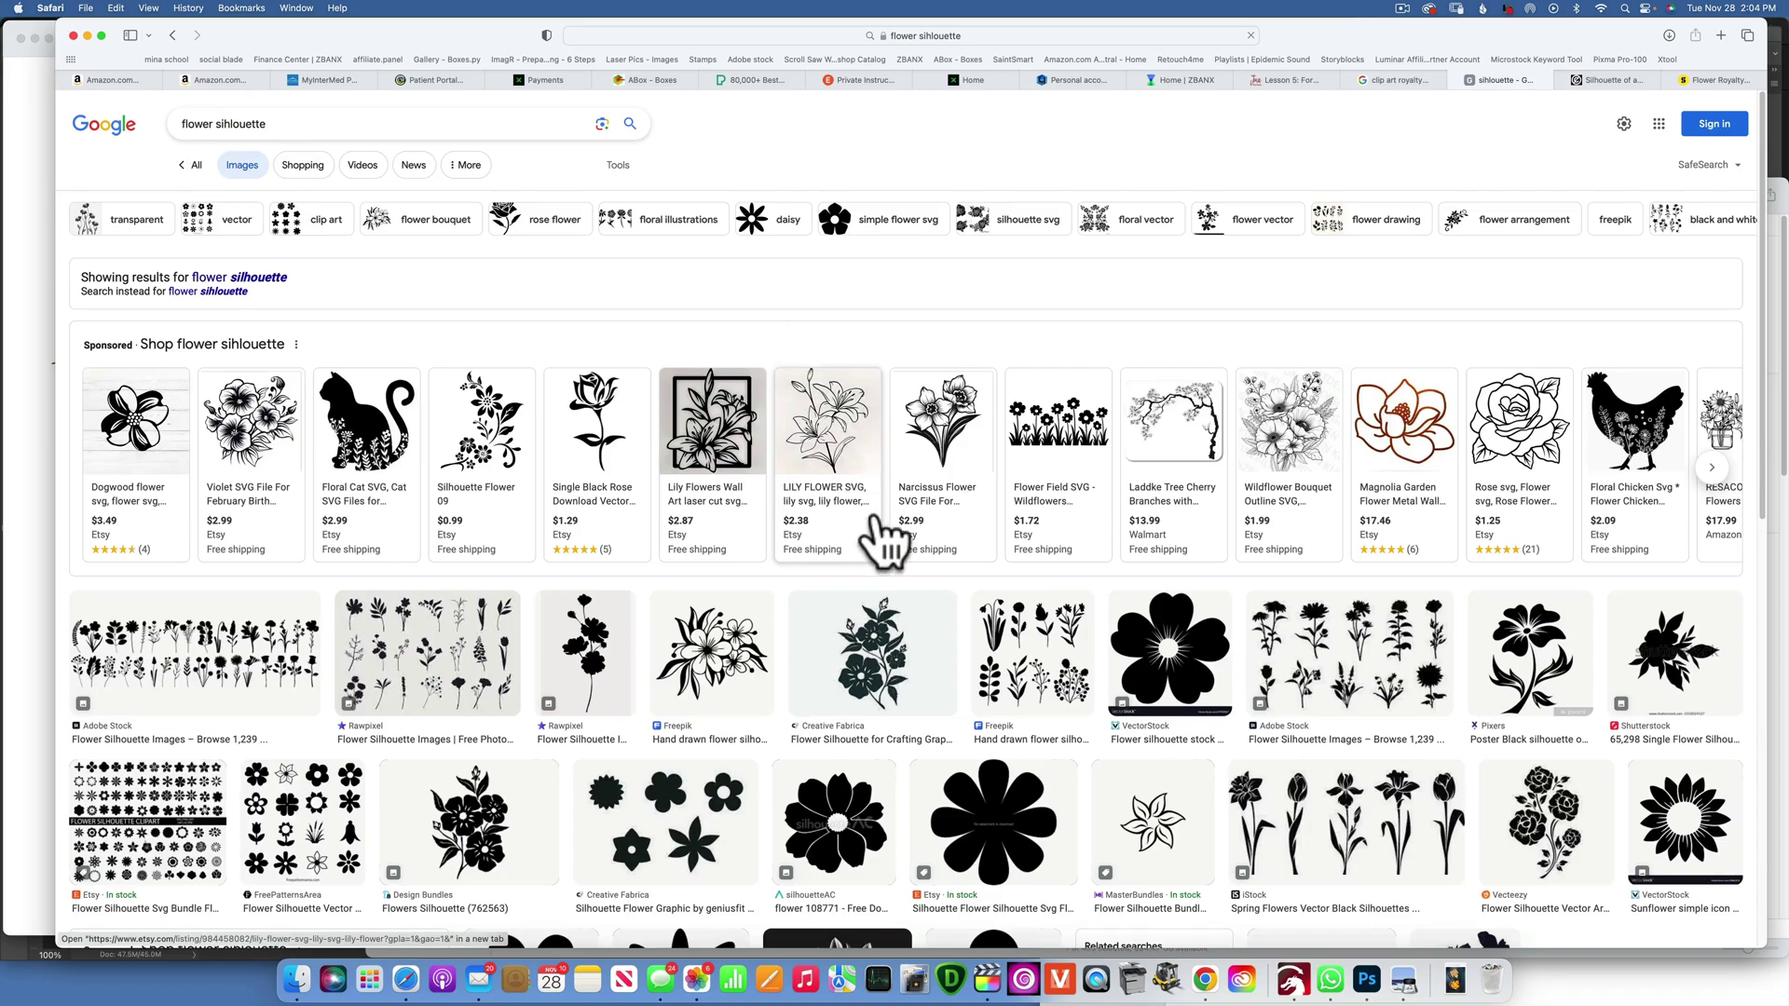
scroll(876, 503, "down", 5)
scroll(881, 539, "down", 5)
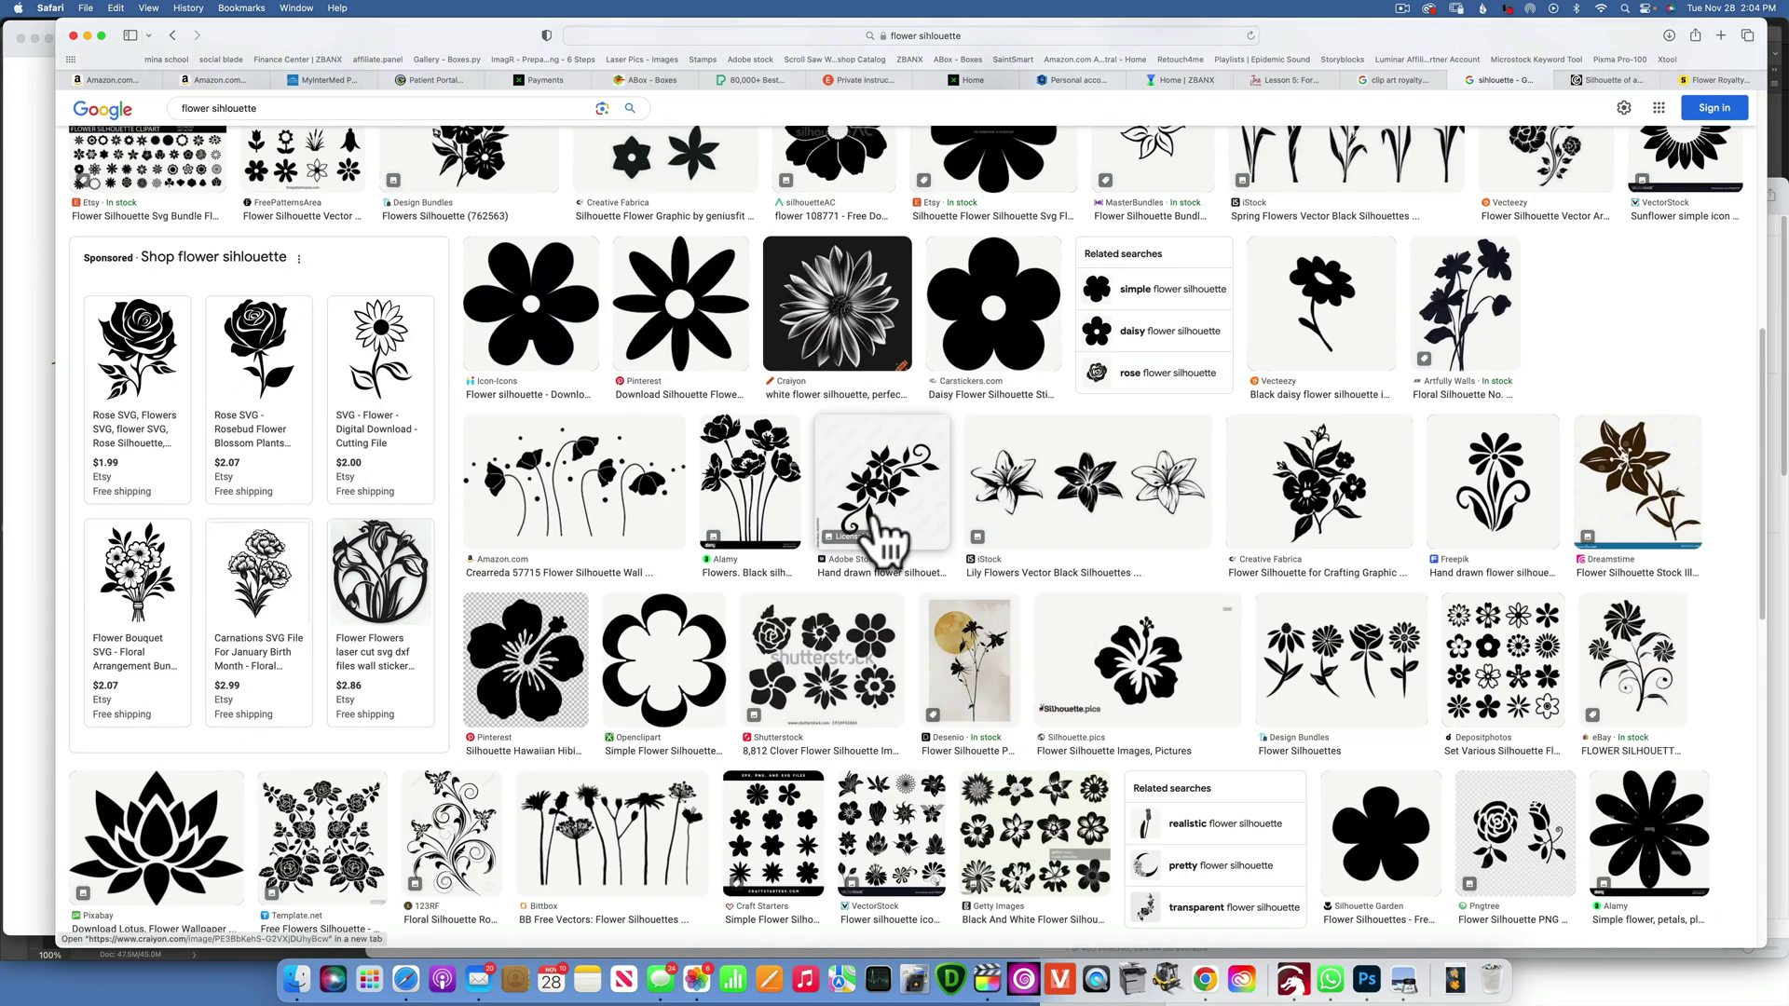
scroll(880, 538, "up", 10)
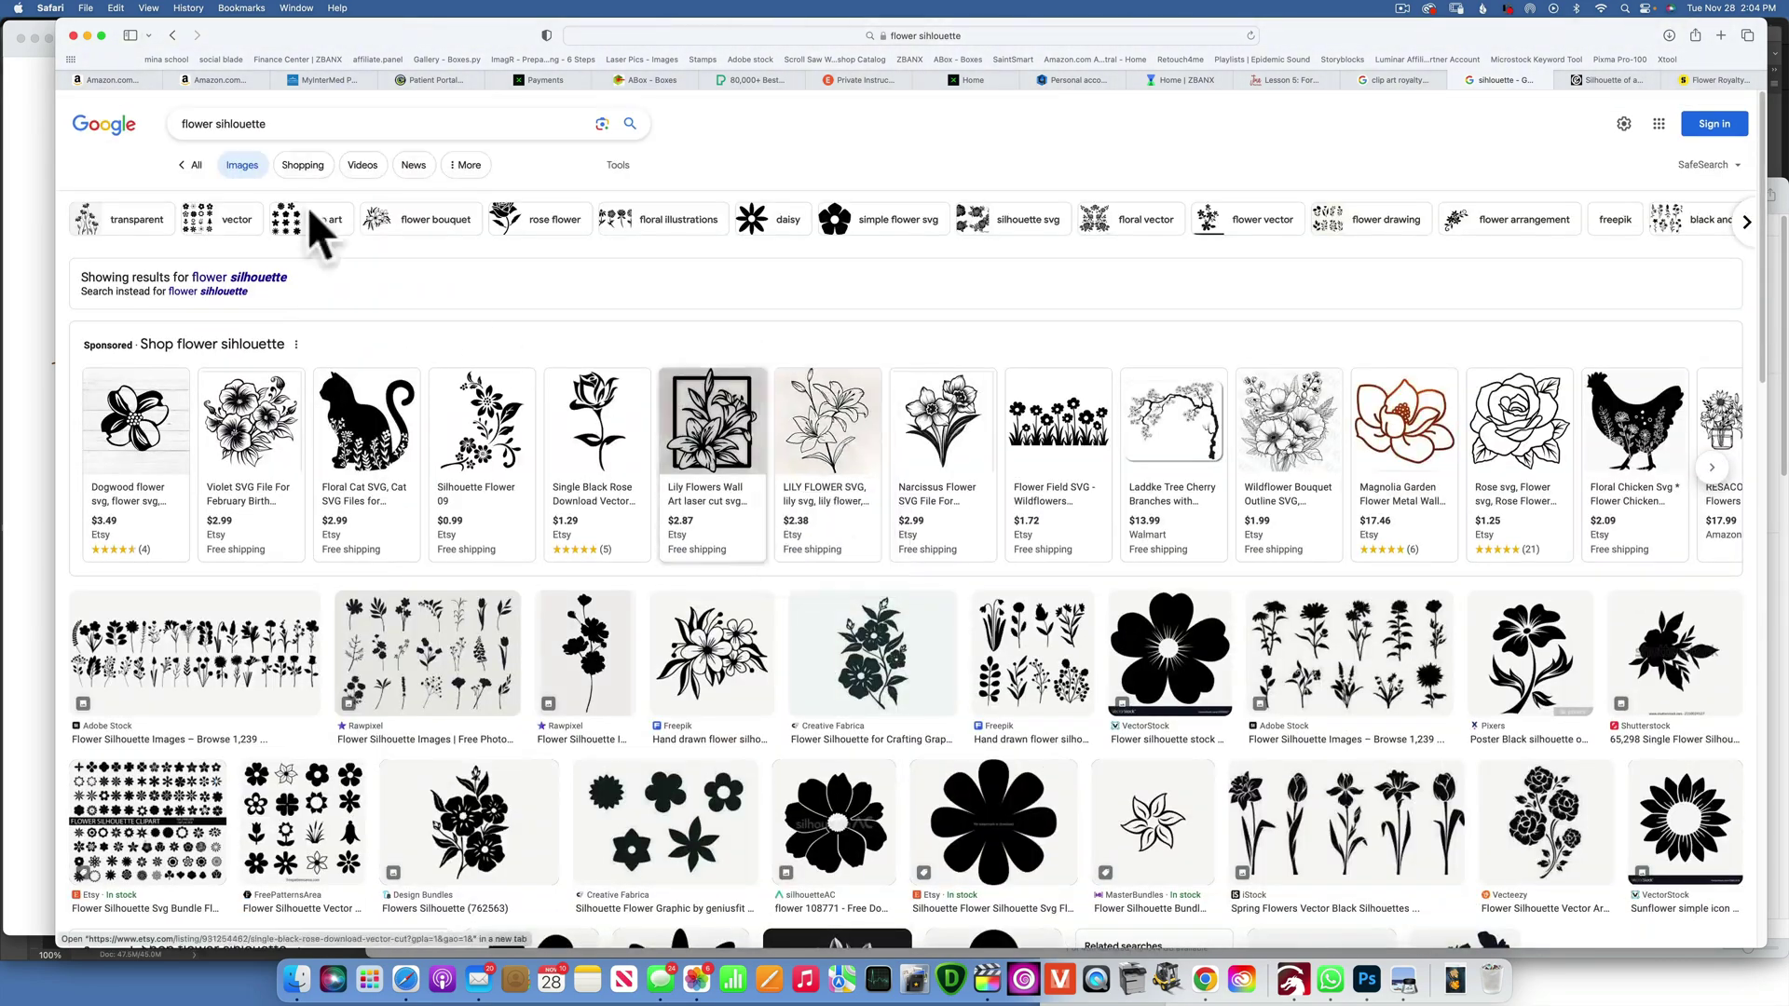
double_click(217, 121)
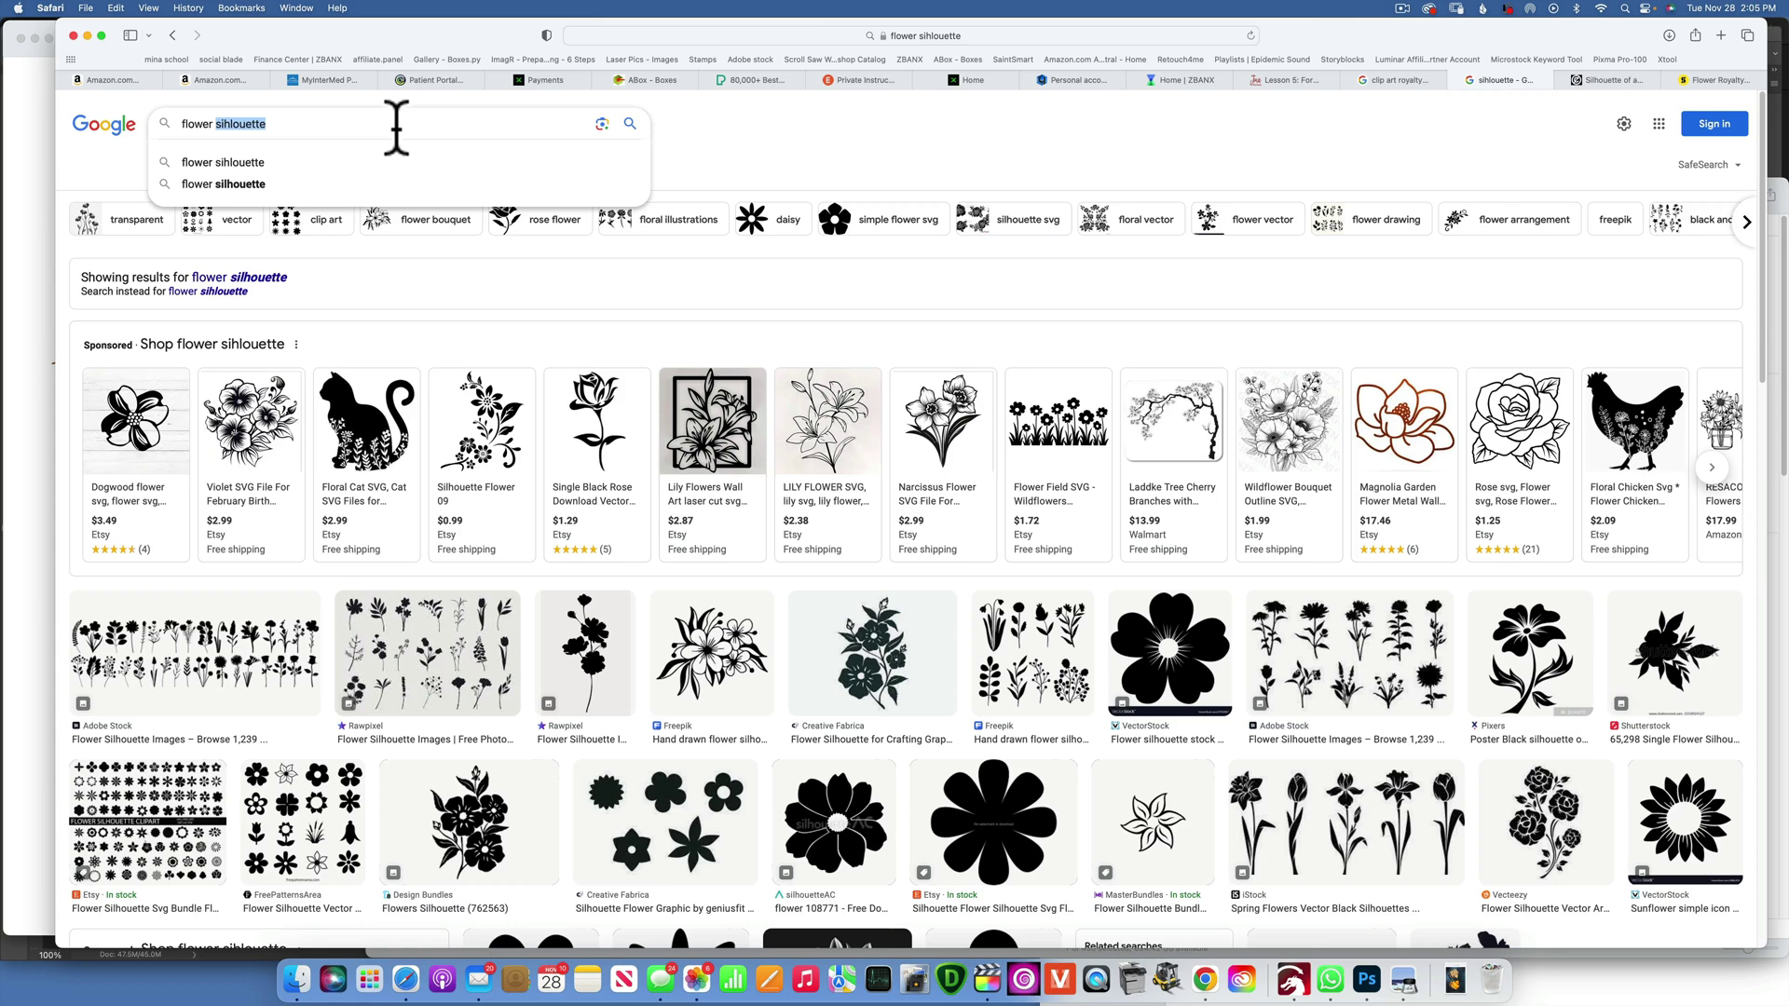
Search Google Images for 'flower clip art'.
type("cli")
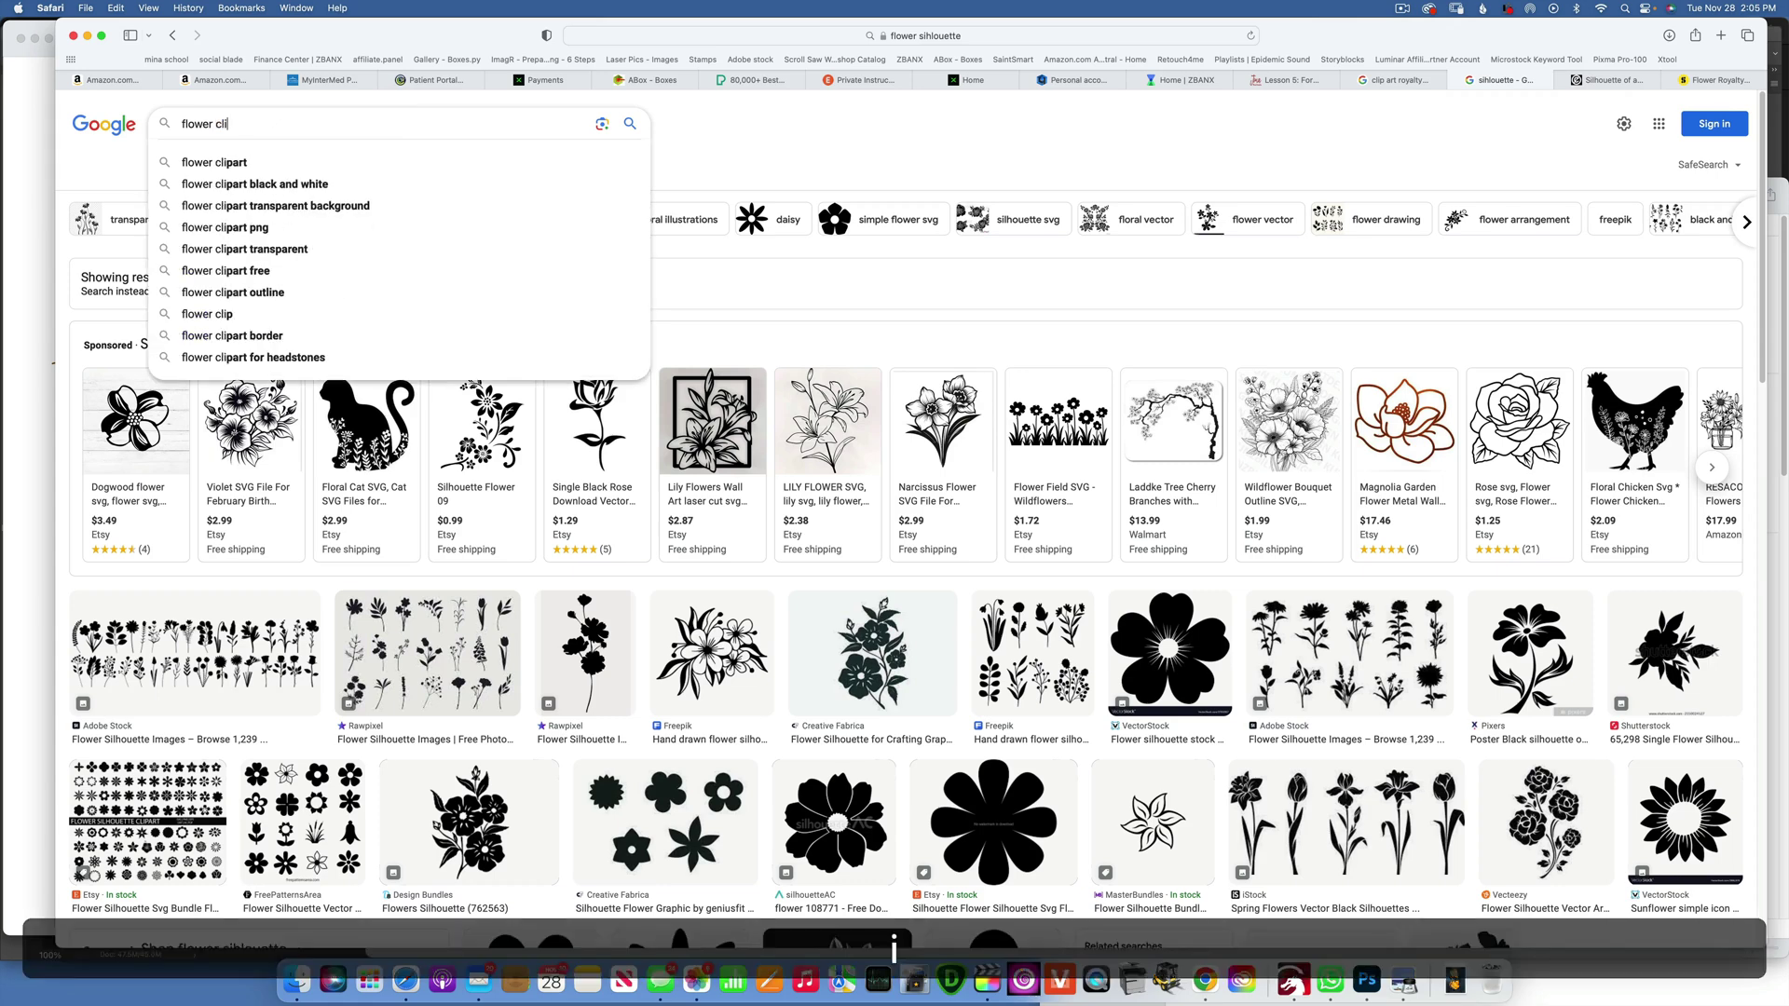
type("p art")
key("Return")
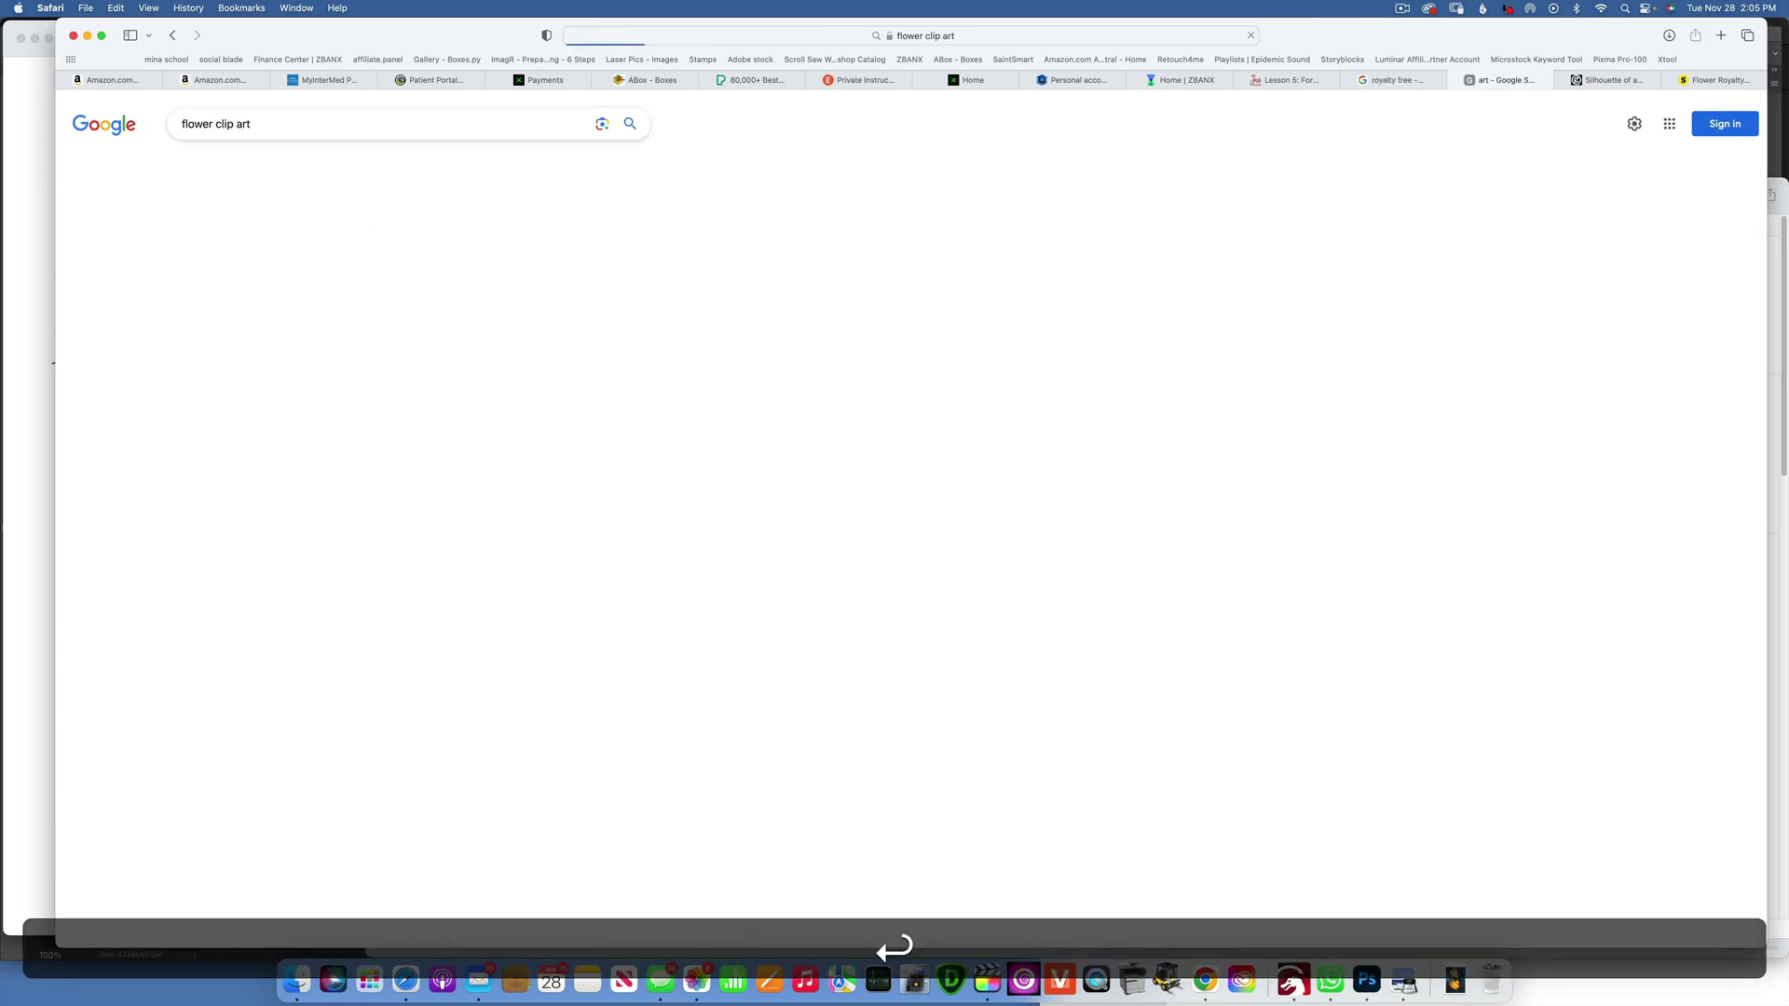
scroll(1084, 485, "down", 15)
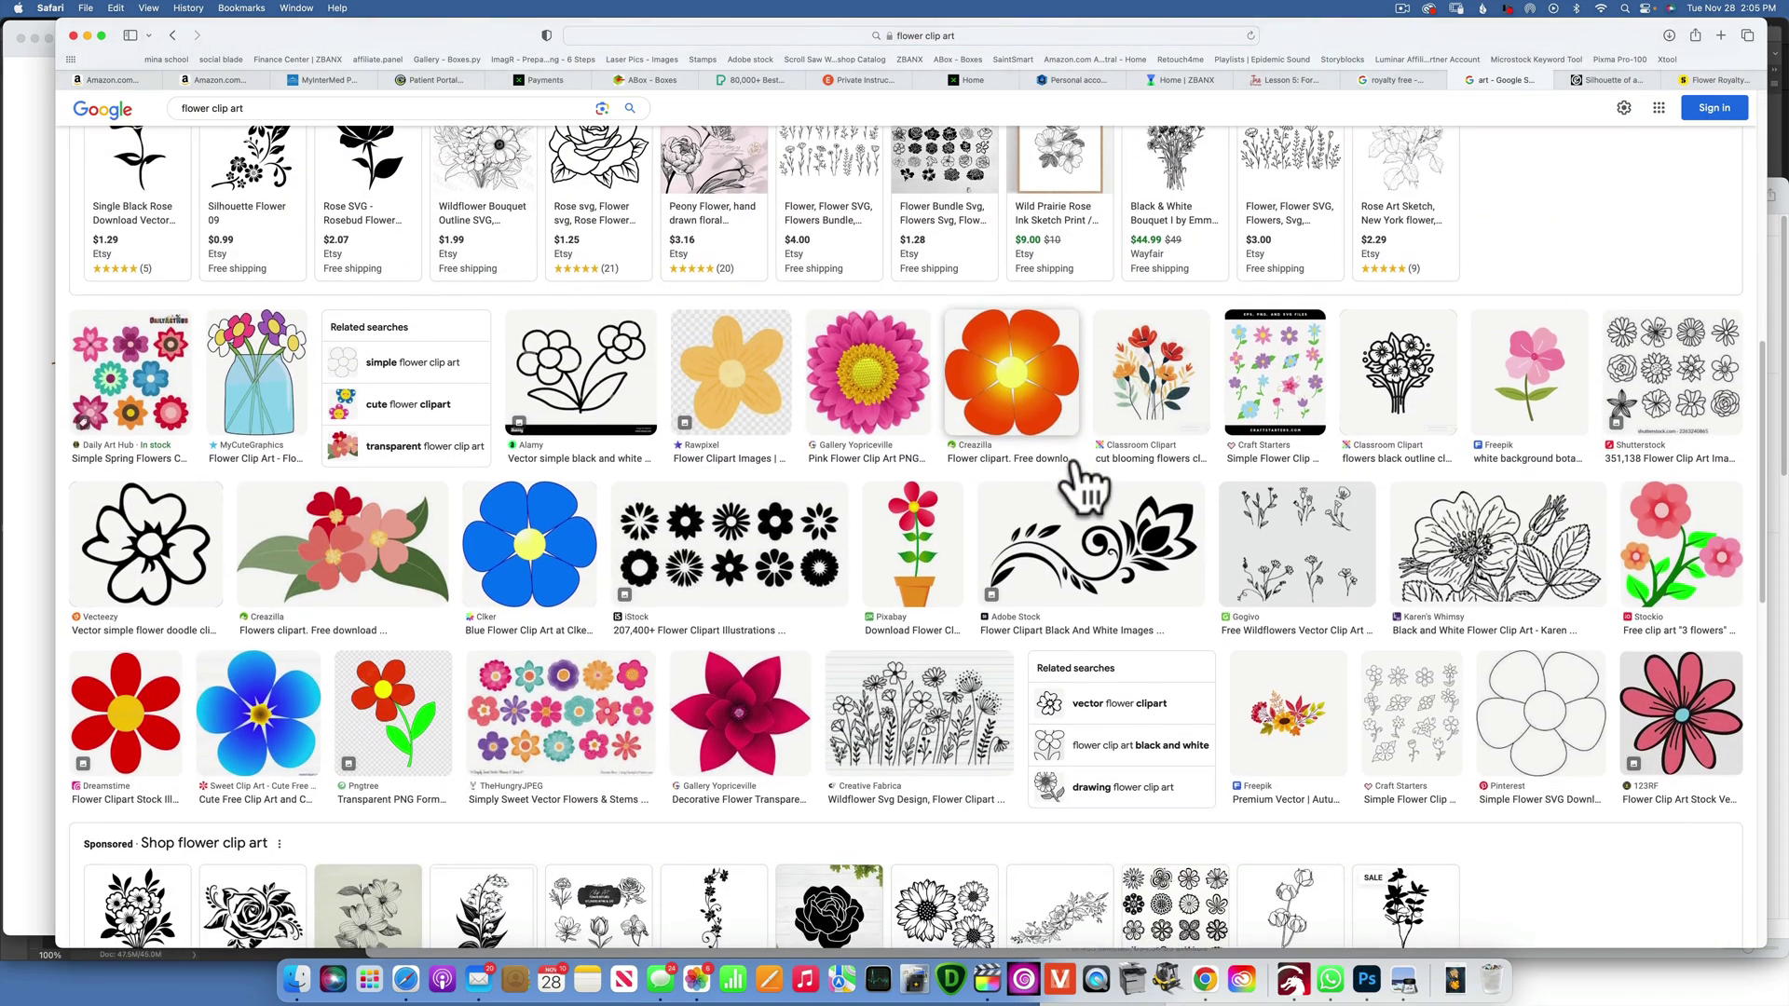
scroll(1081, 480, "up", 15)
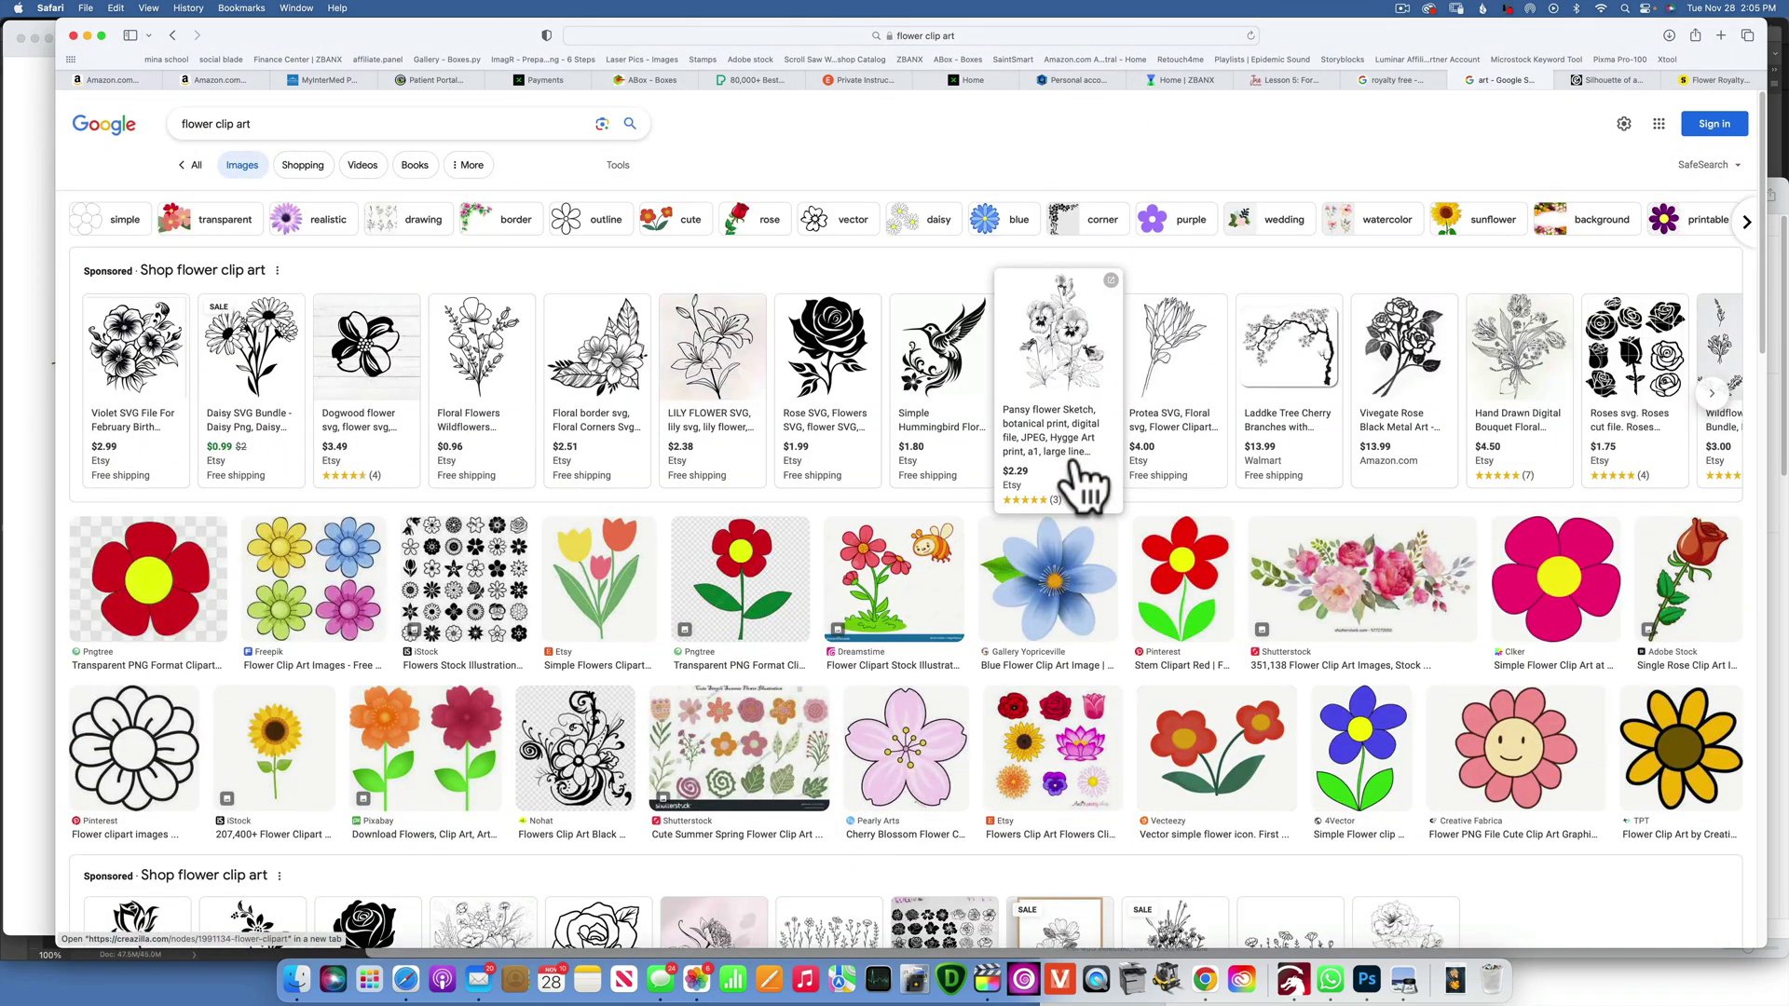
Change the query to 'flower line art' and browse the results.
double_click(217, 124)
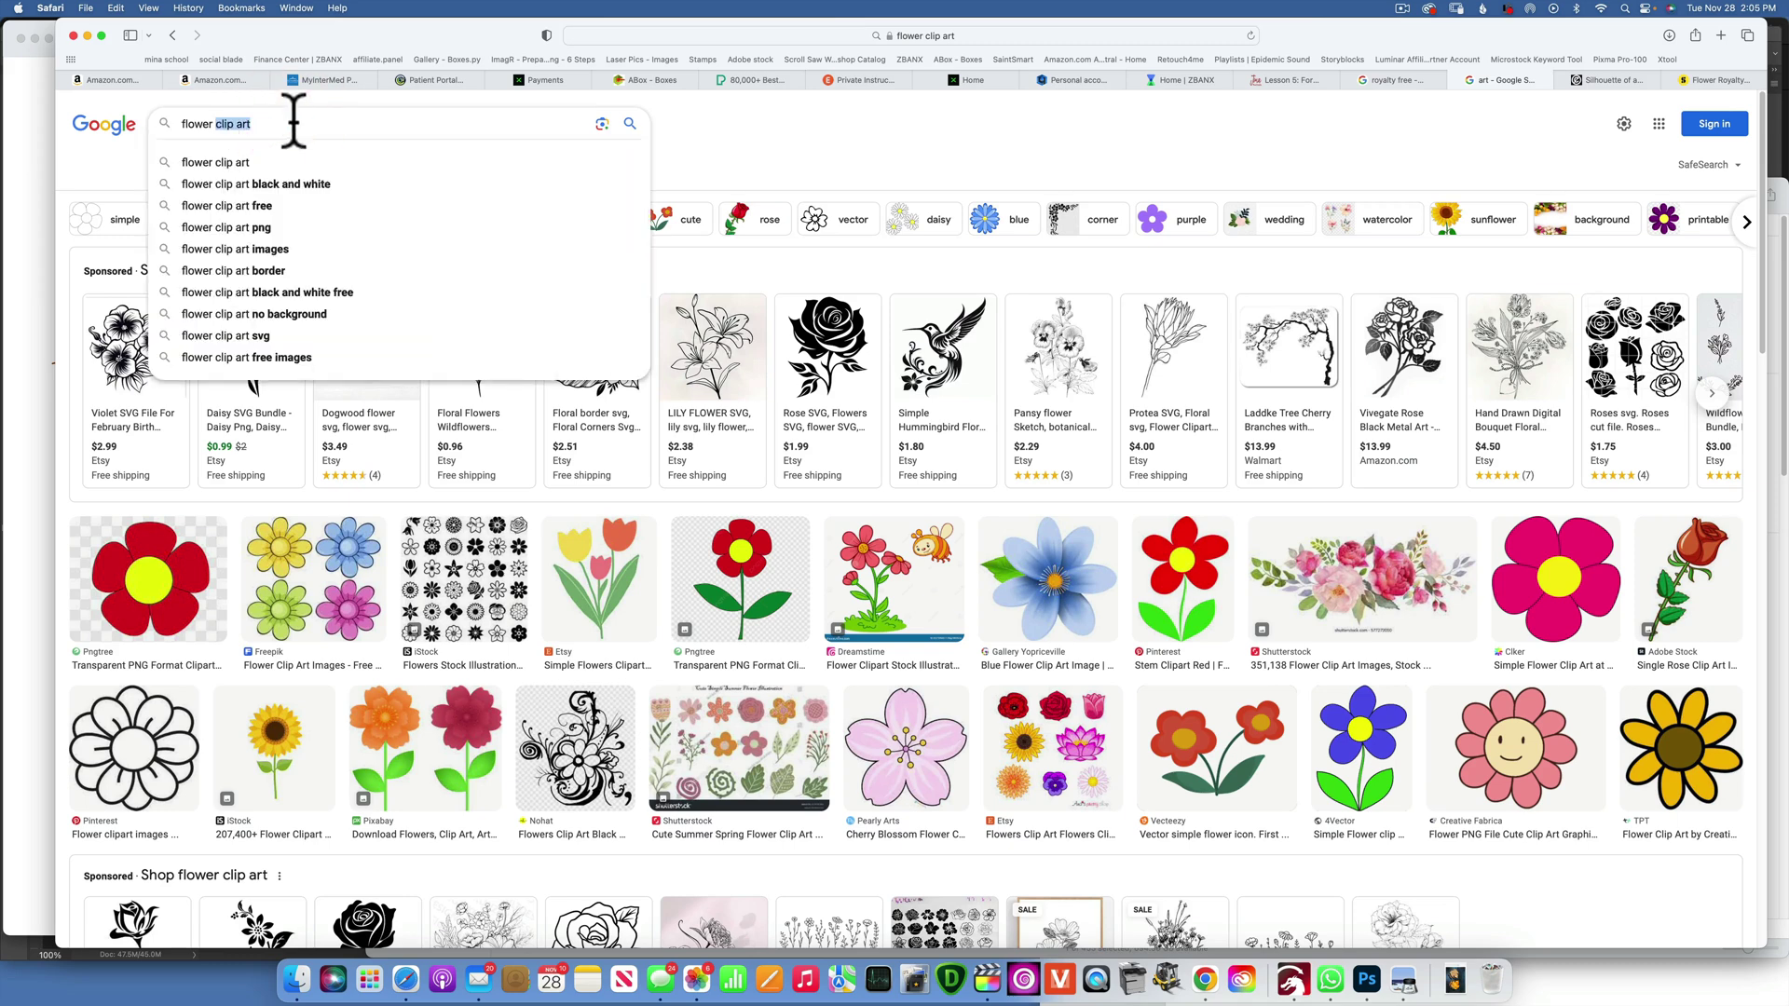
type("line art")
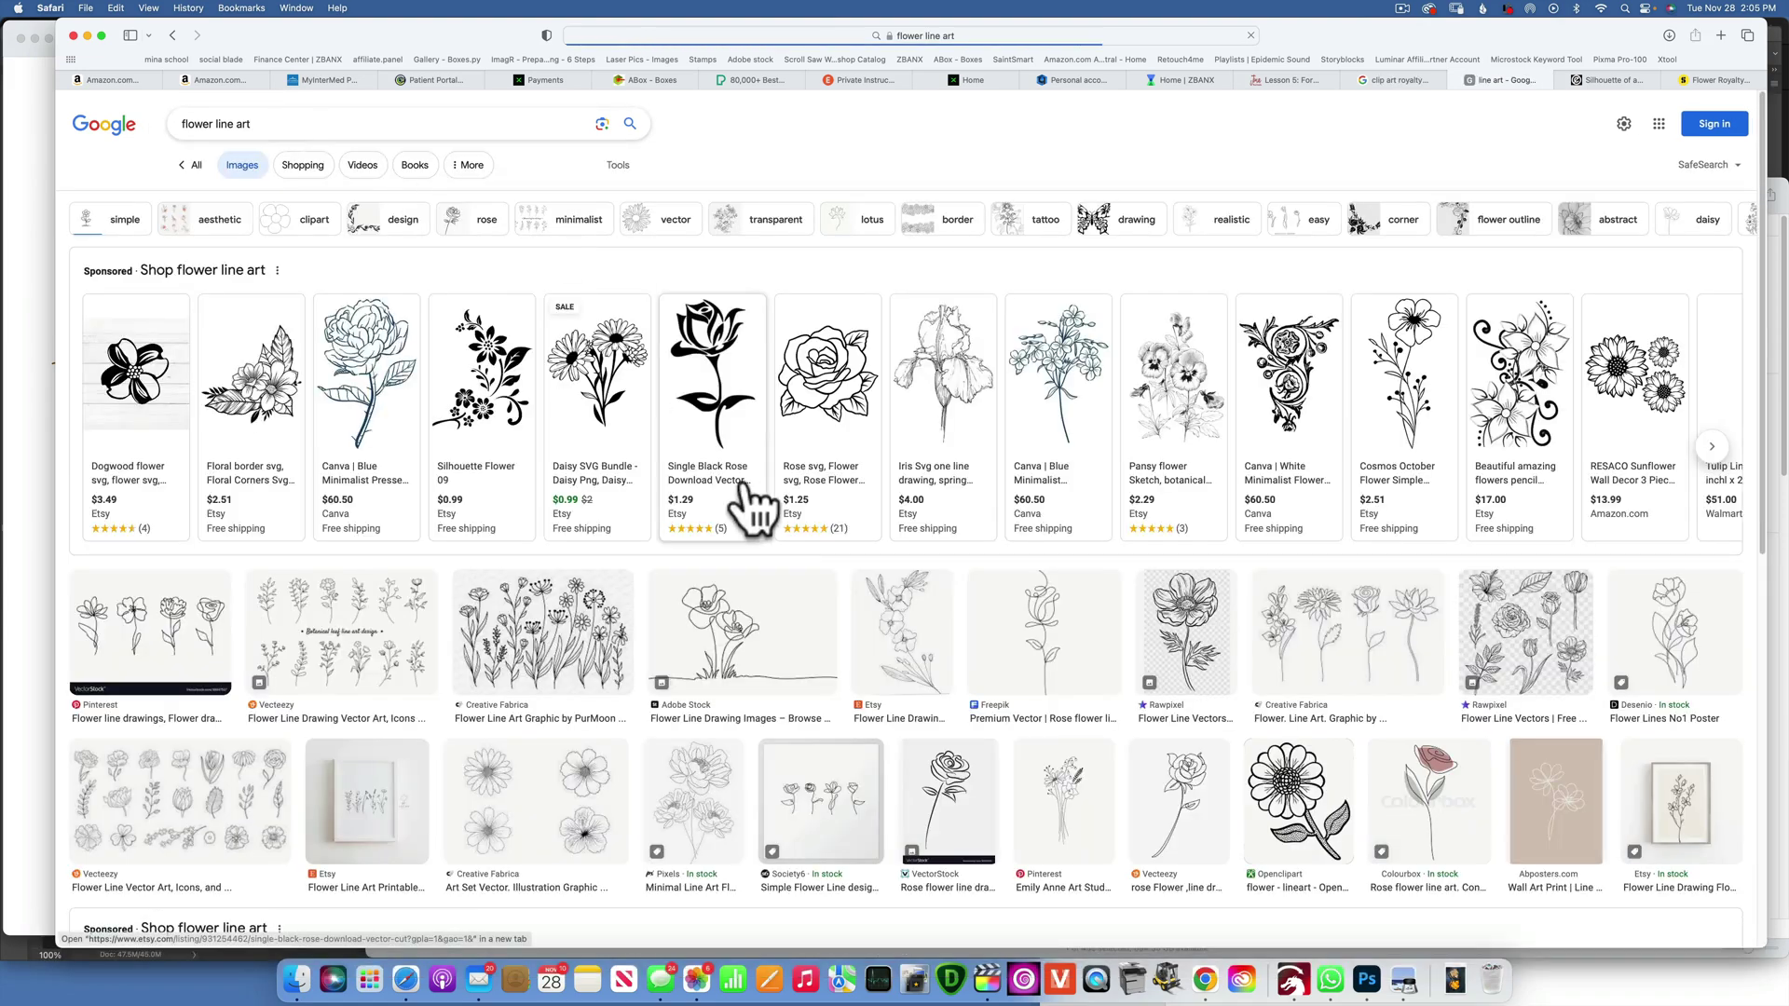
scroll(775, 519, "down", 1)
scroll(773, 514, "down", 3)
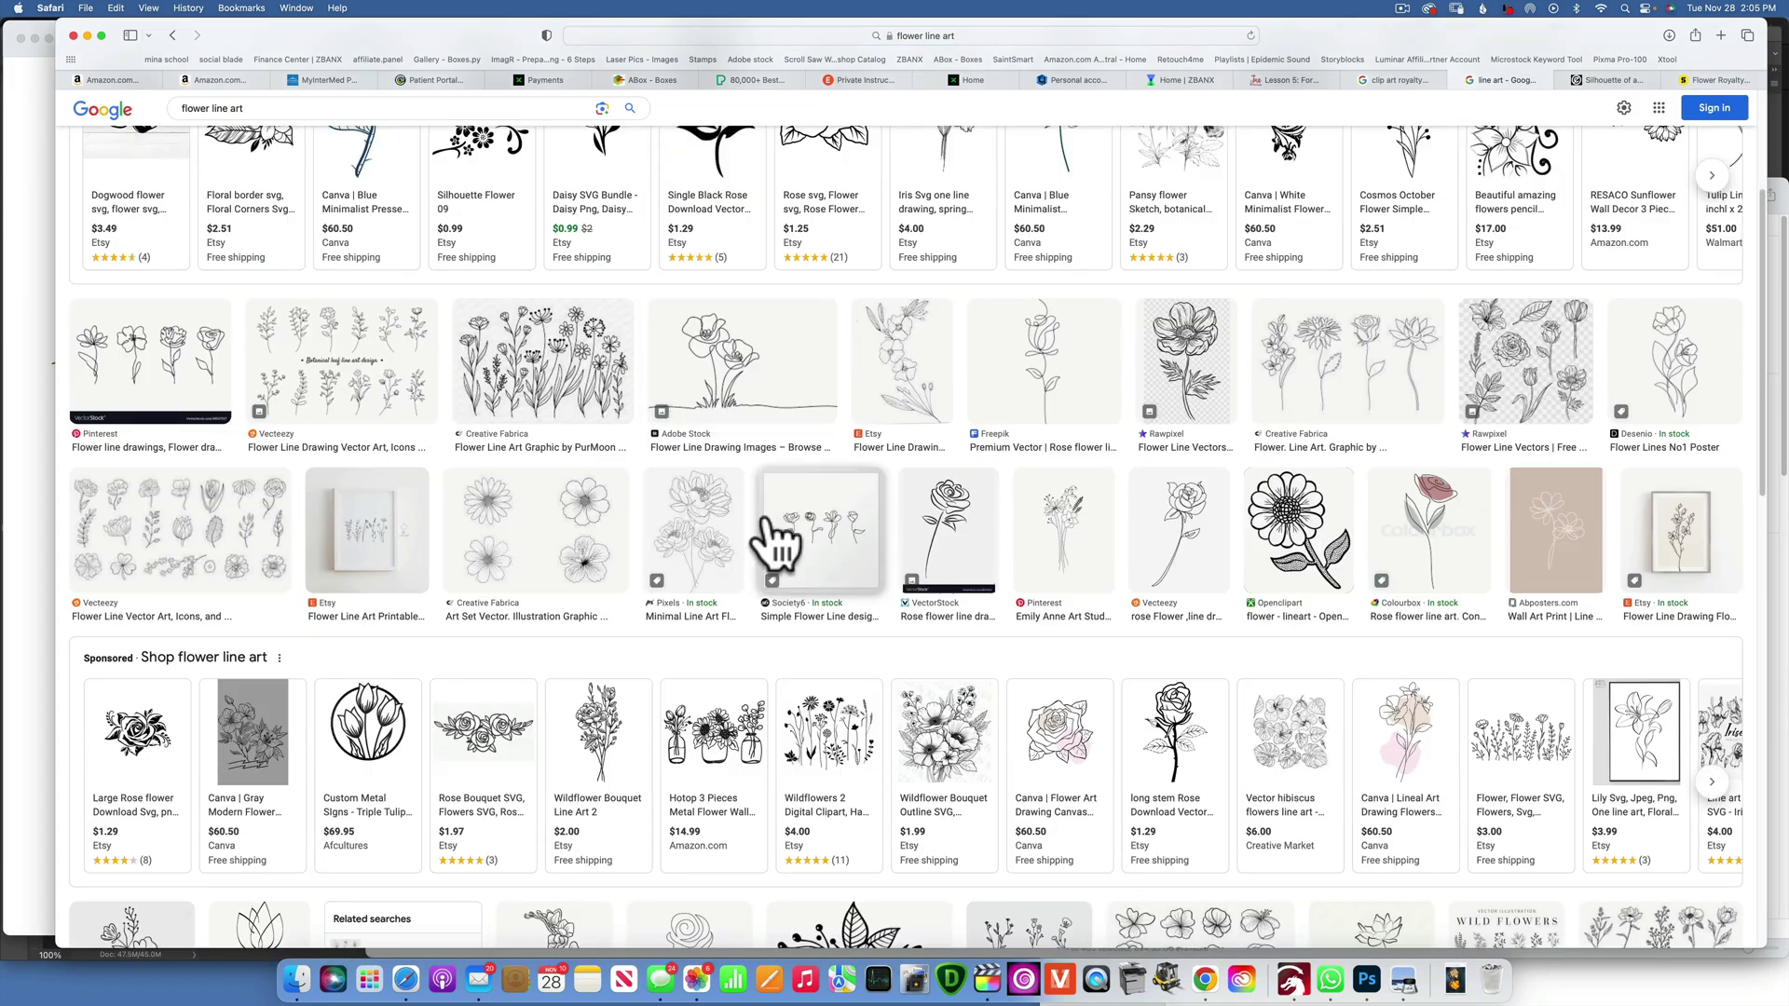
scroll(765, 518, "down", 2)
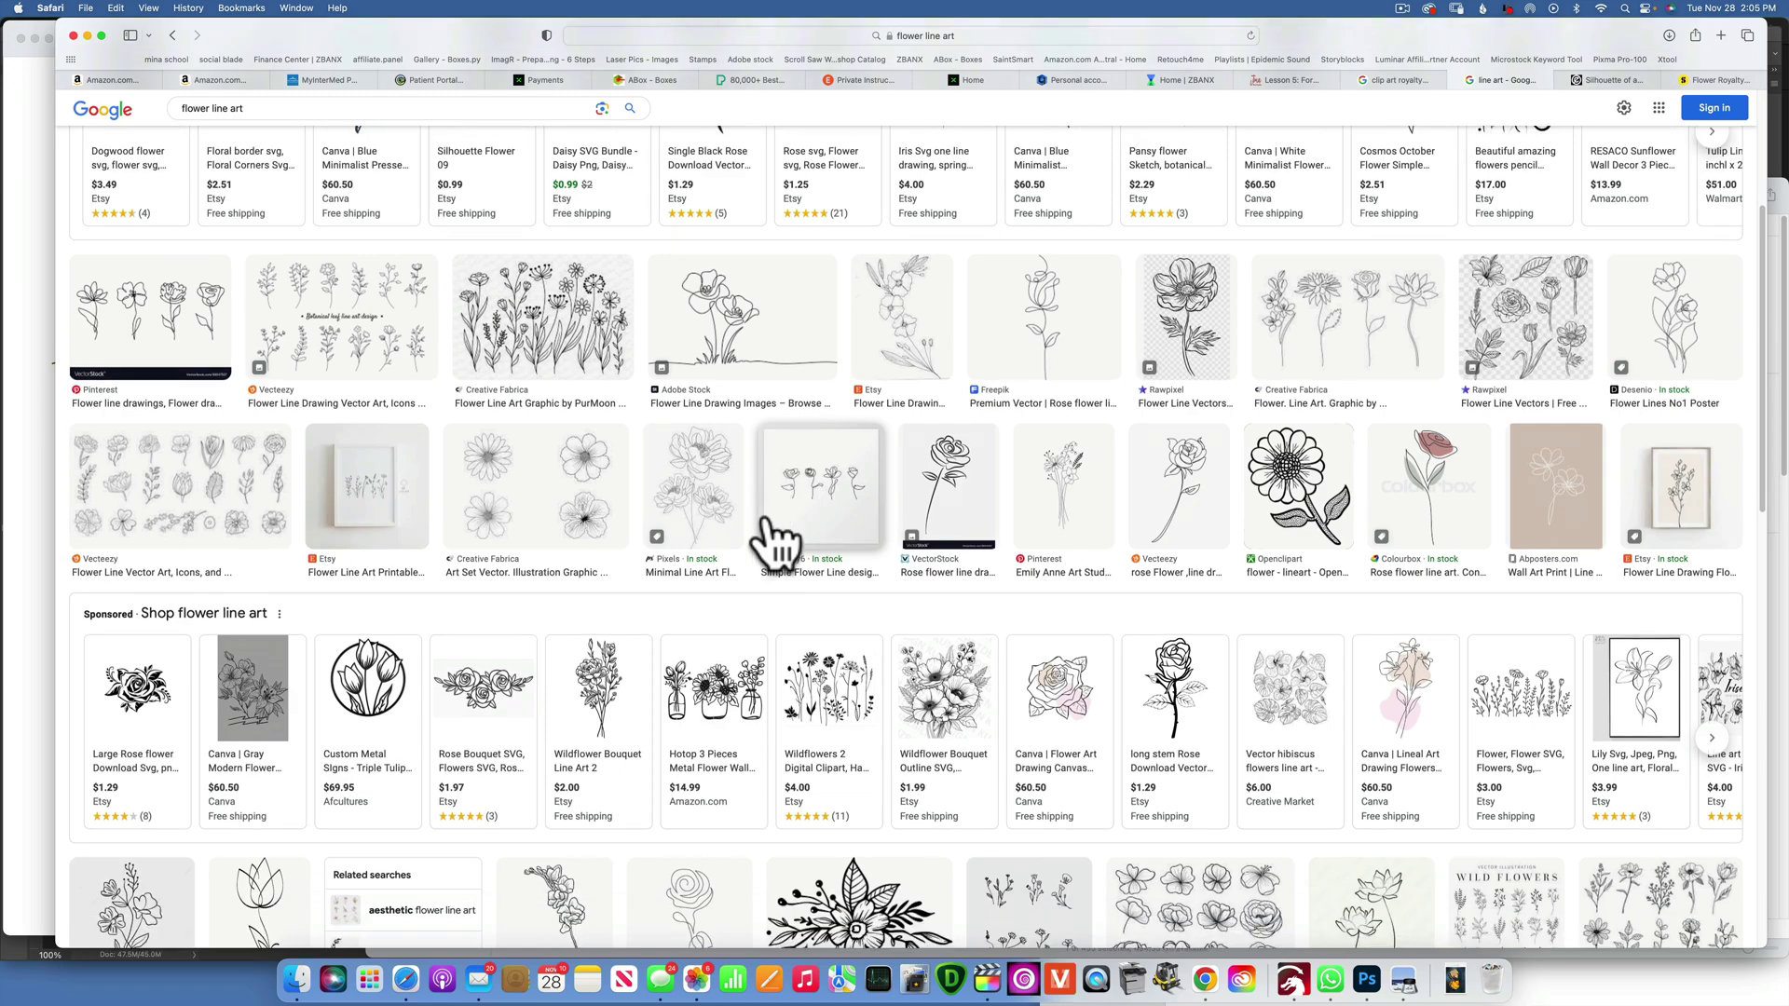
scroll(769, 522, "up", 5)
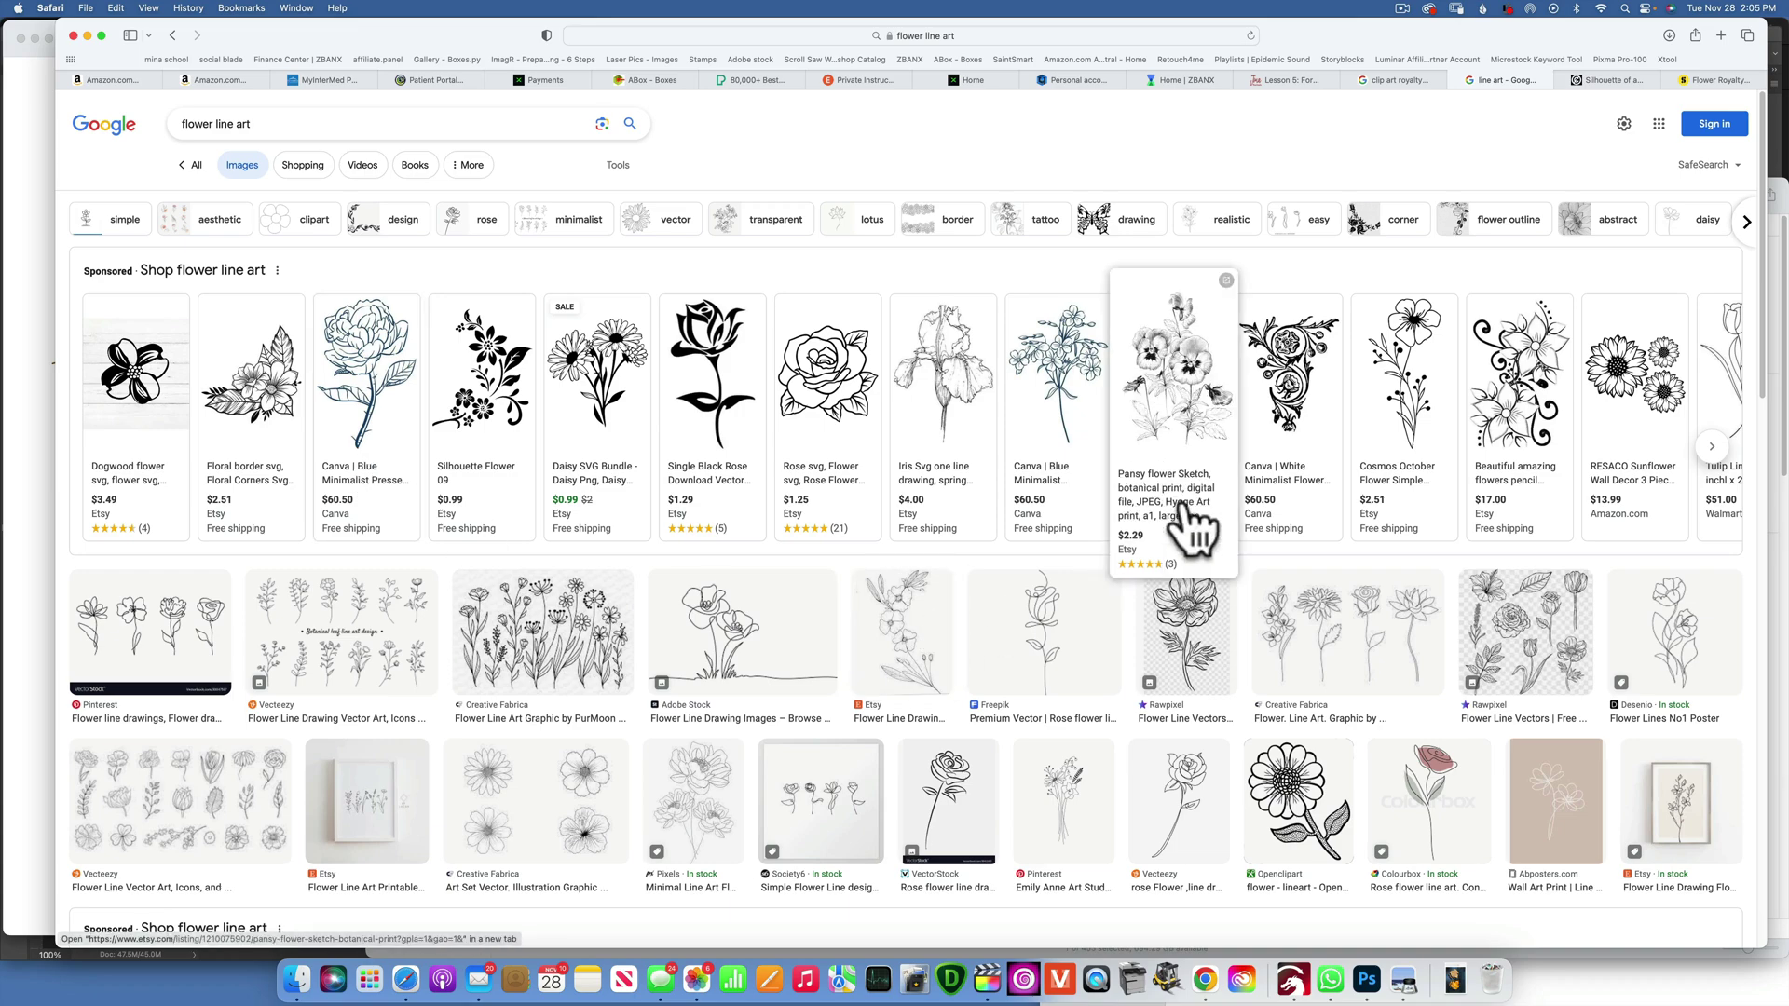
scroll(1191, 522, "down", 1)
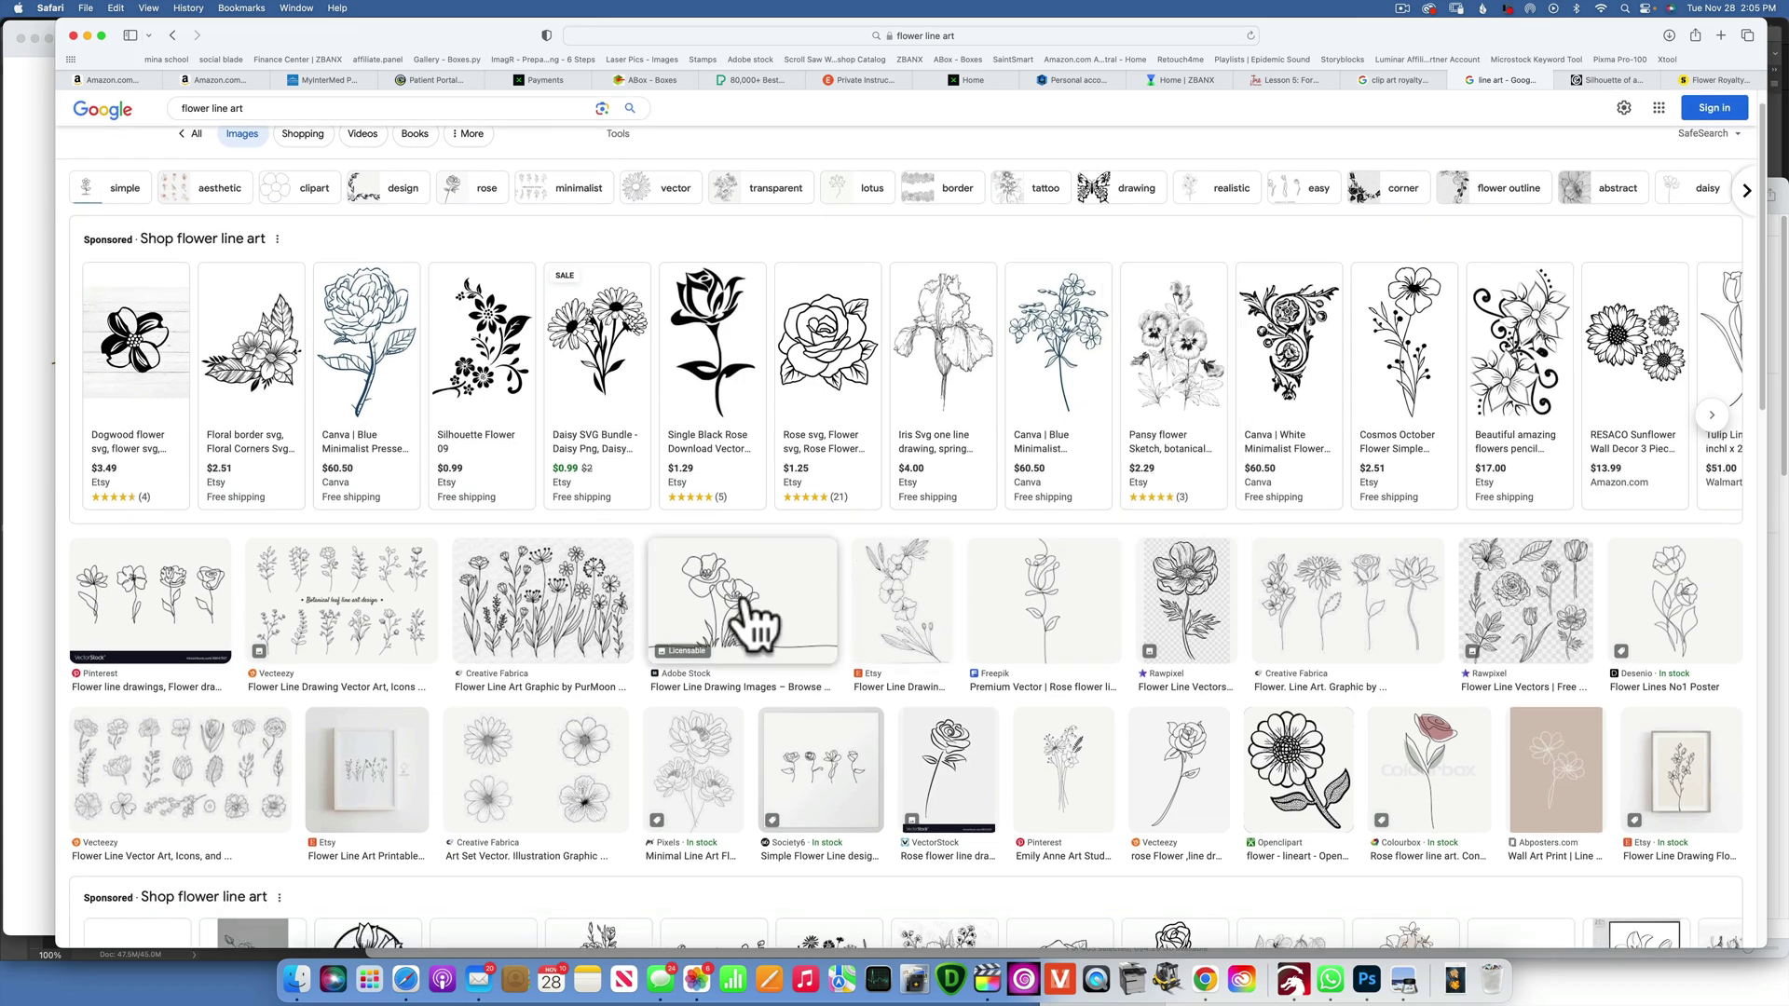
scroll(639, 648, "down", 3)
scroll(637, 648, "down", 4)
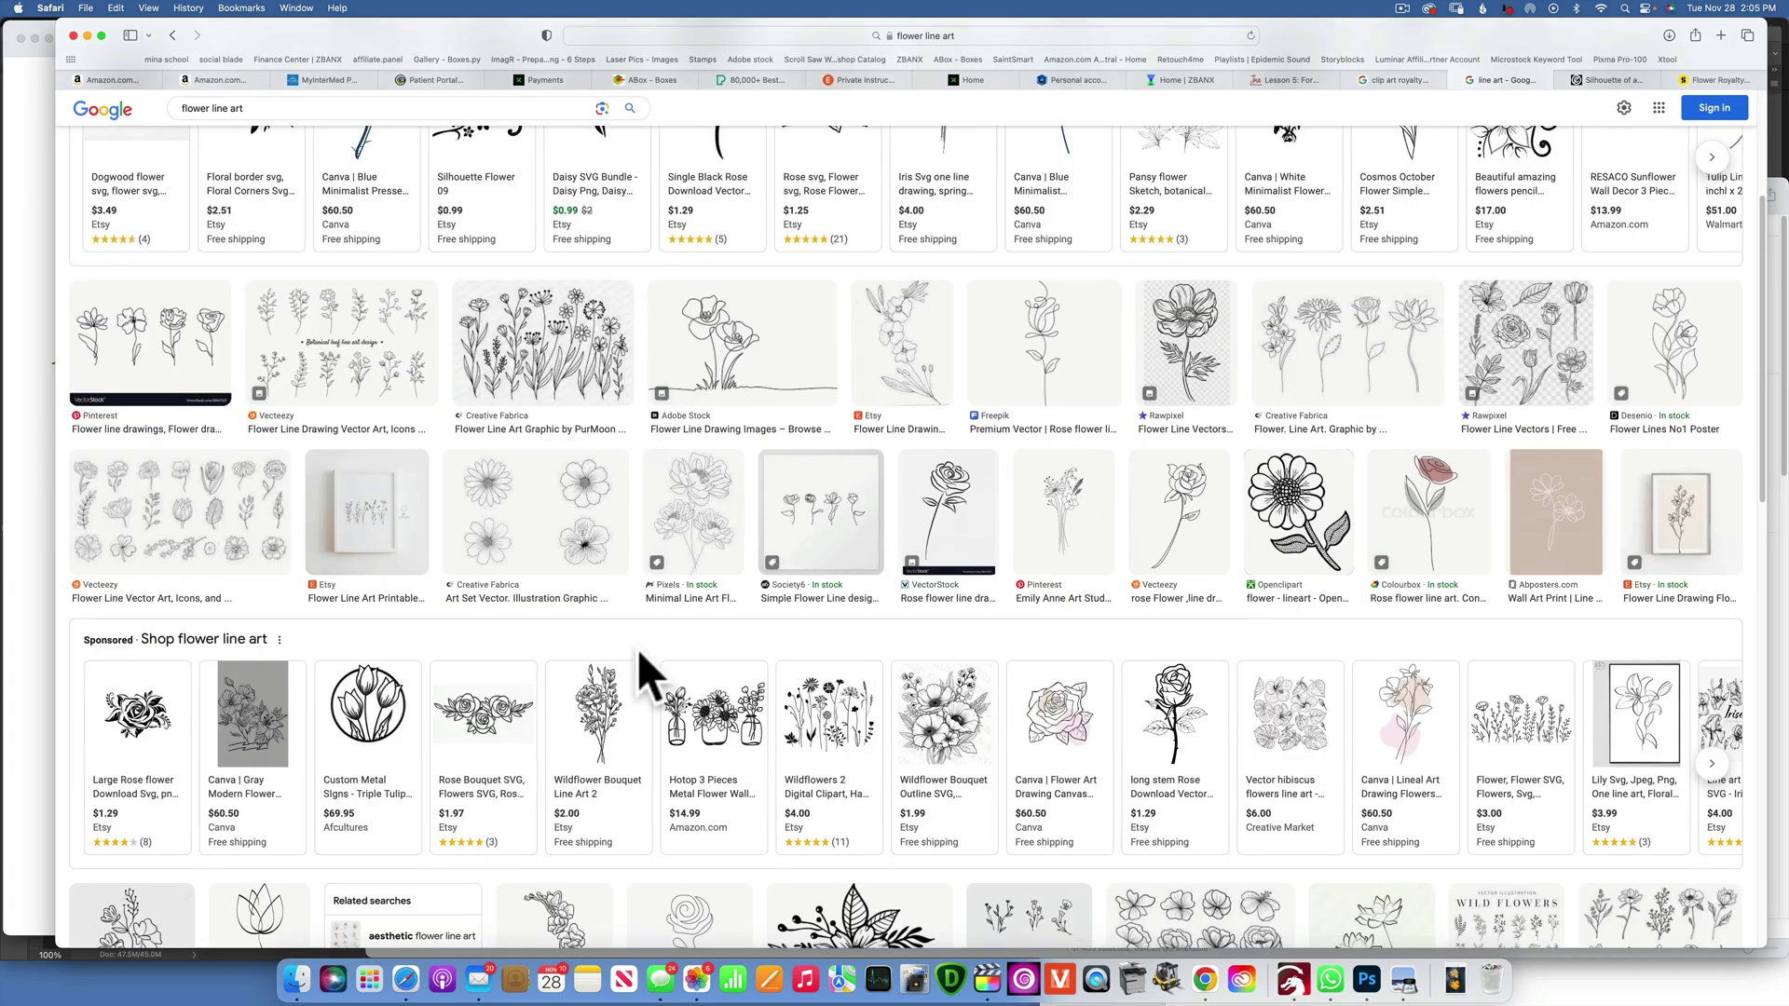
scroll(637, 649, "down", 4)
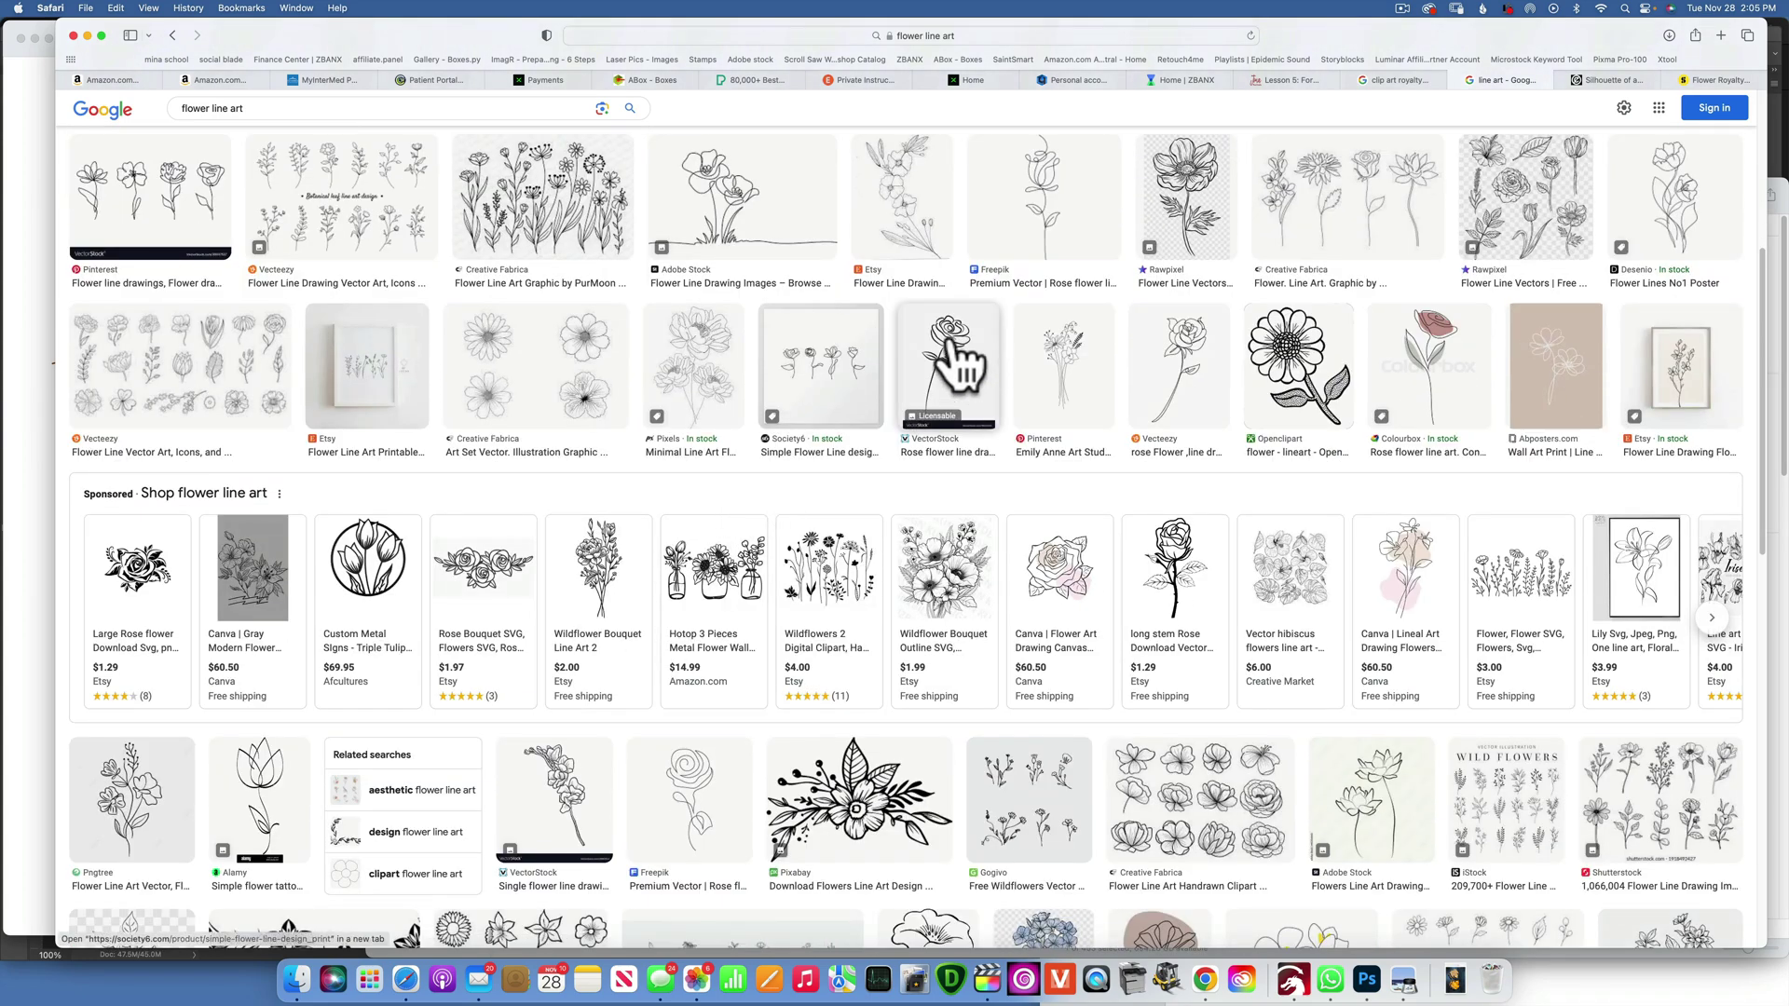
Check the rose line art image's options without choosing any, then return to the search box.
right_click(954, 351)
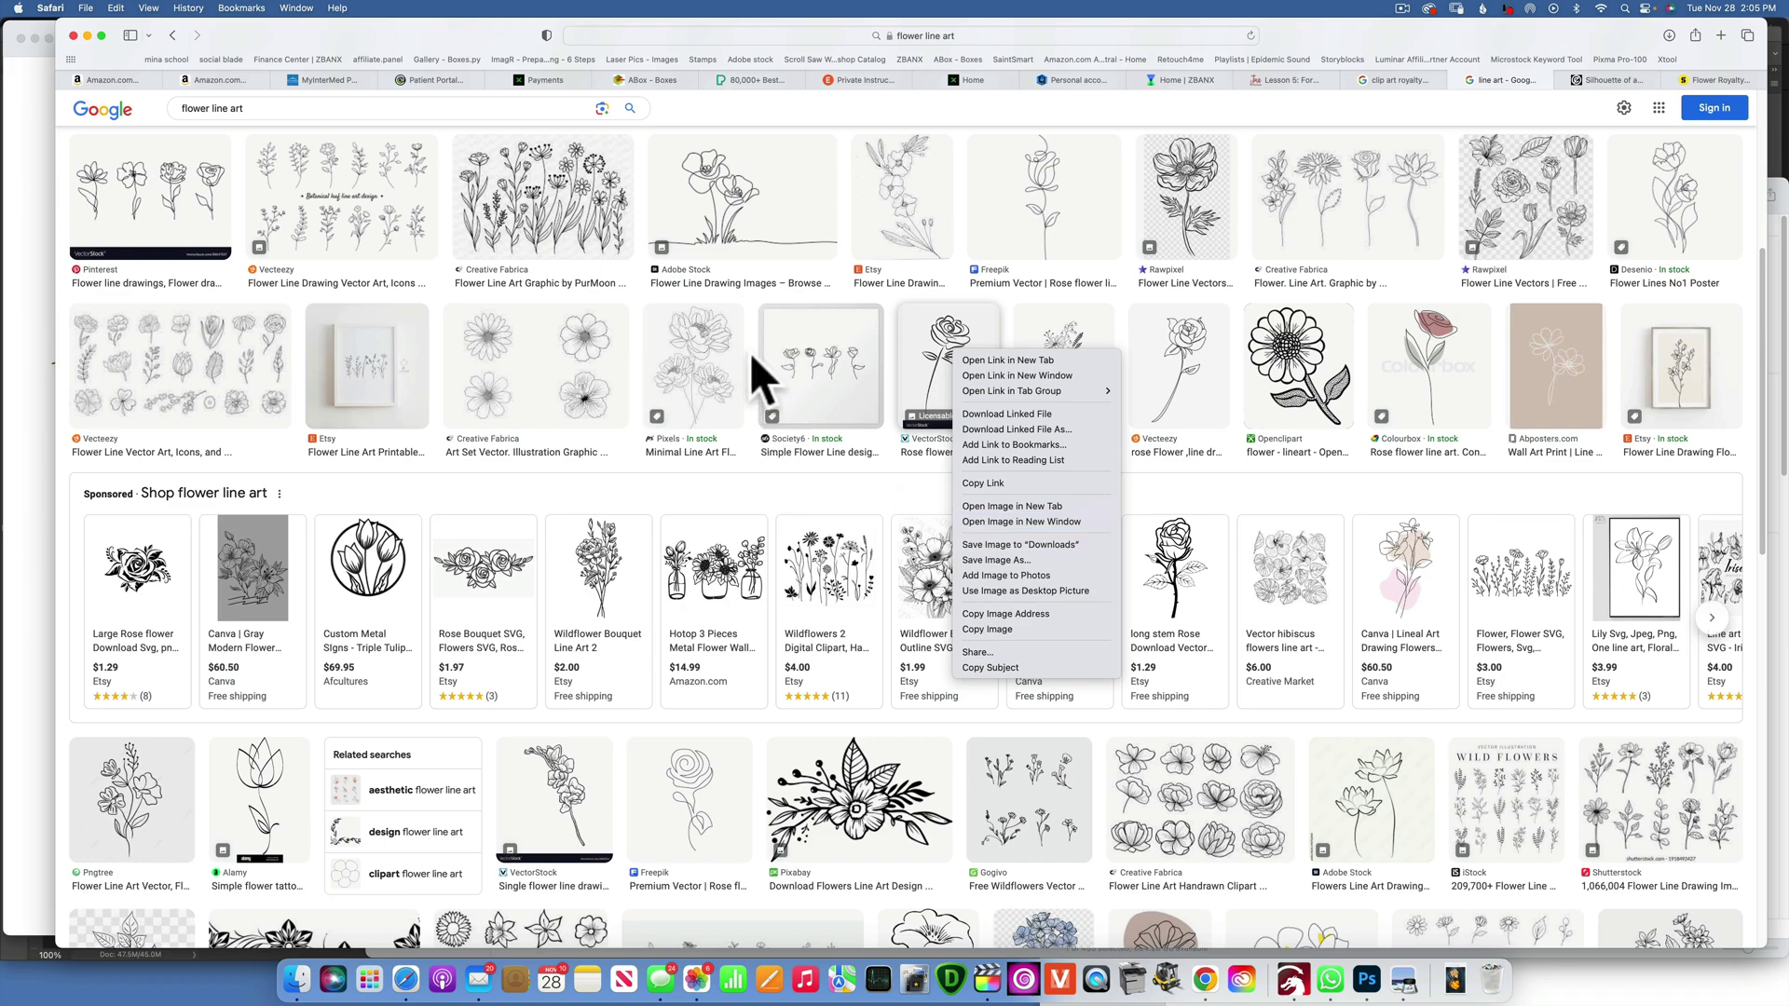
left_click(769, 481)
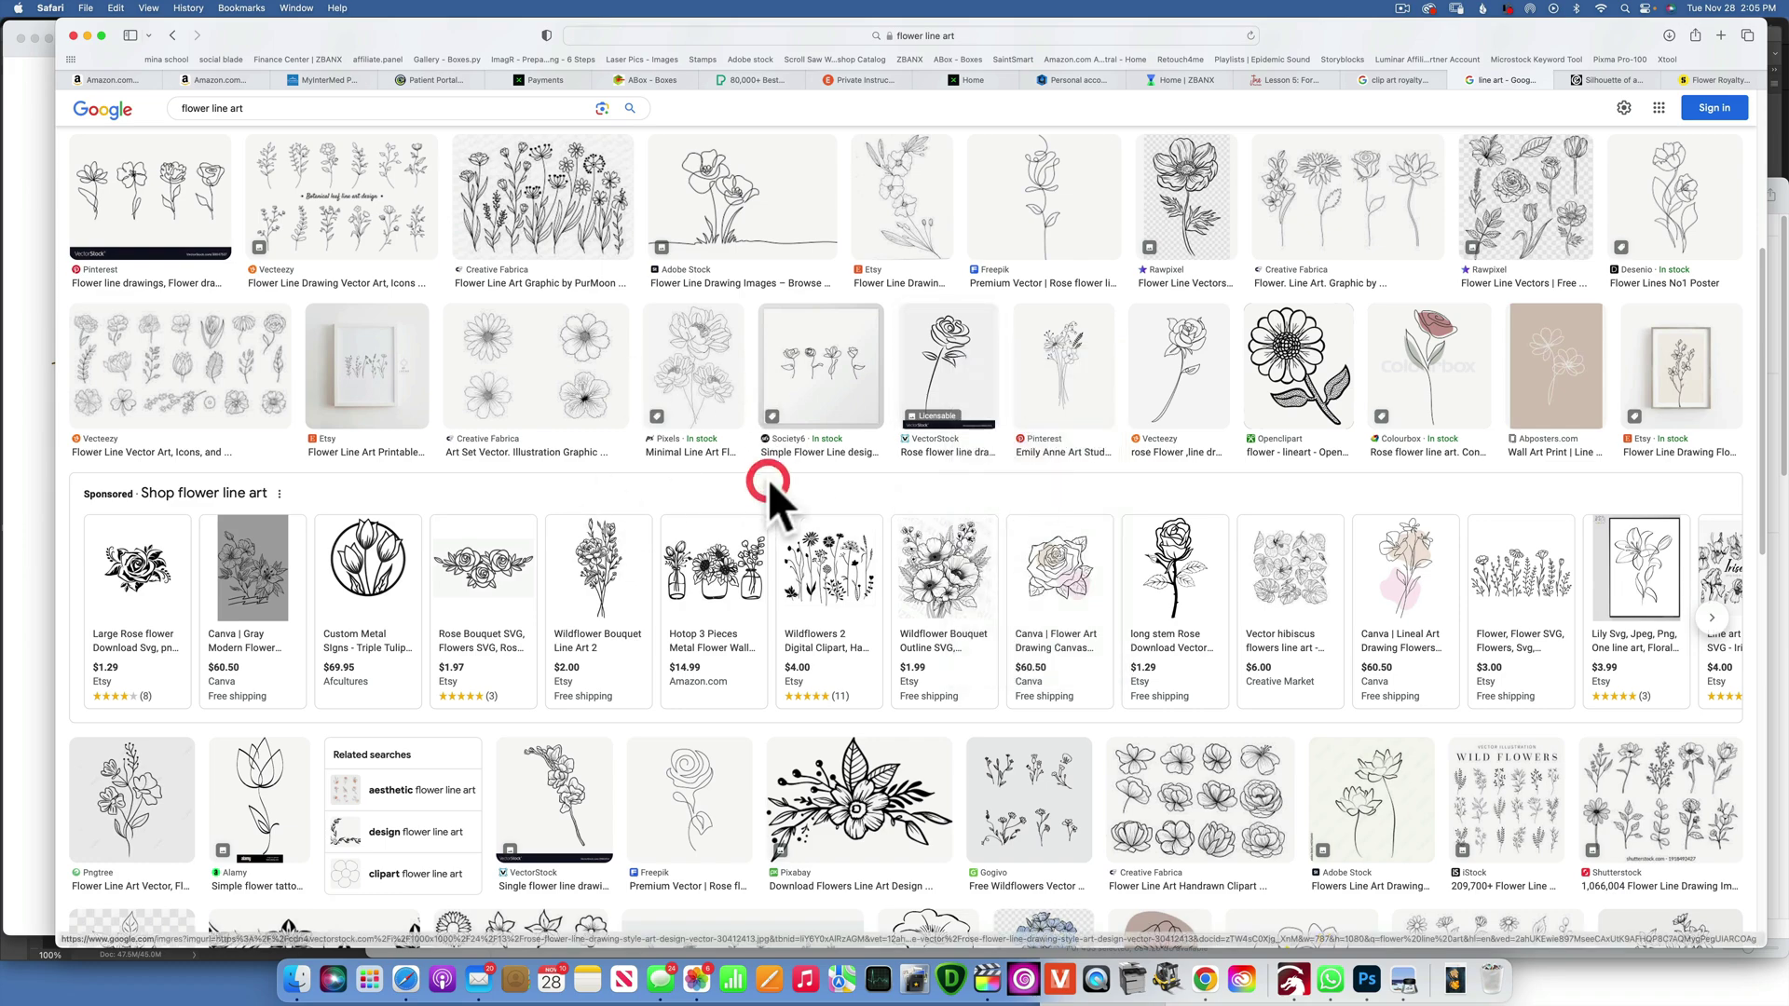
scroll(767, 493, "up", 5)
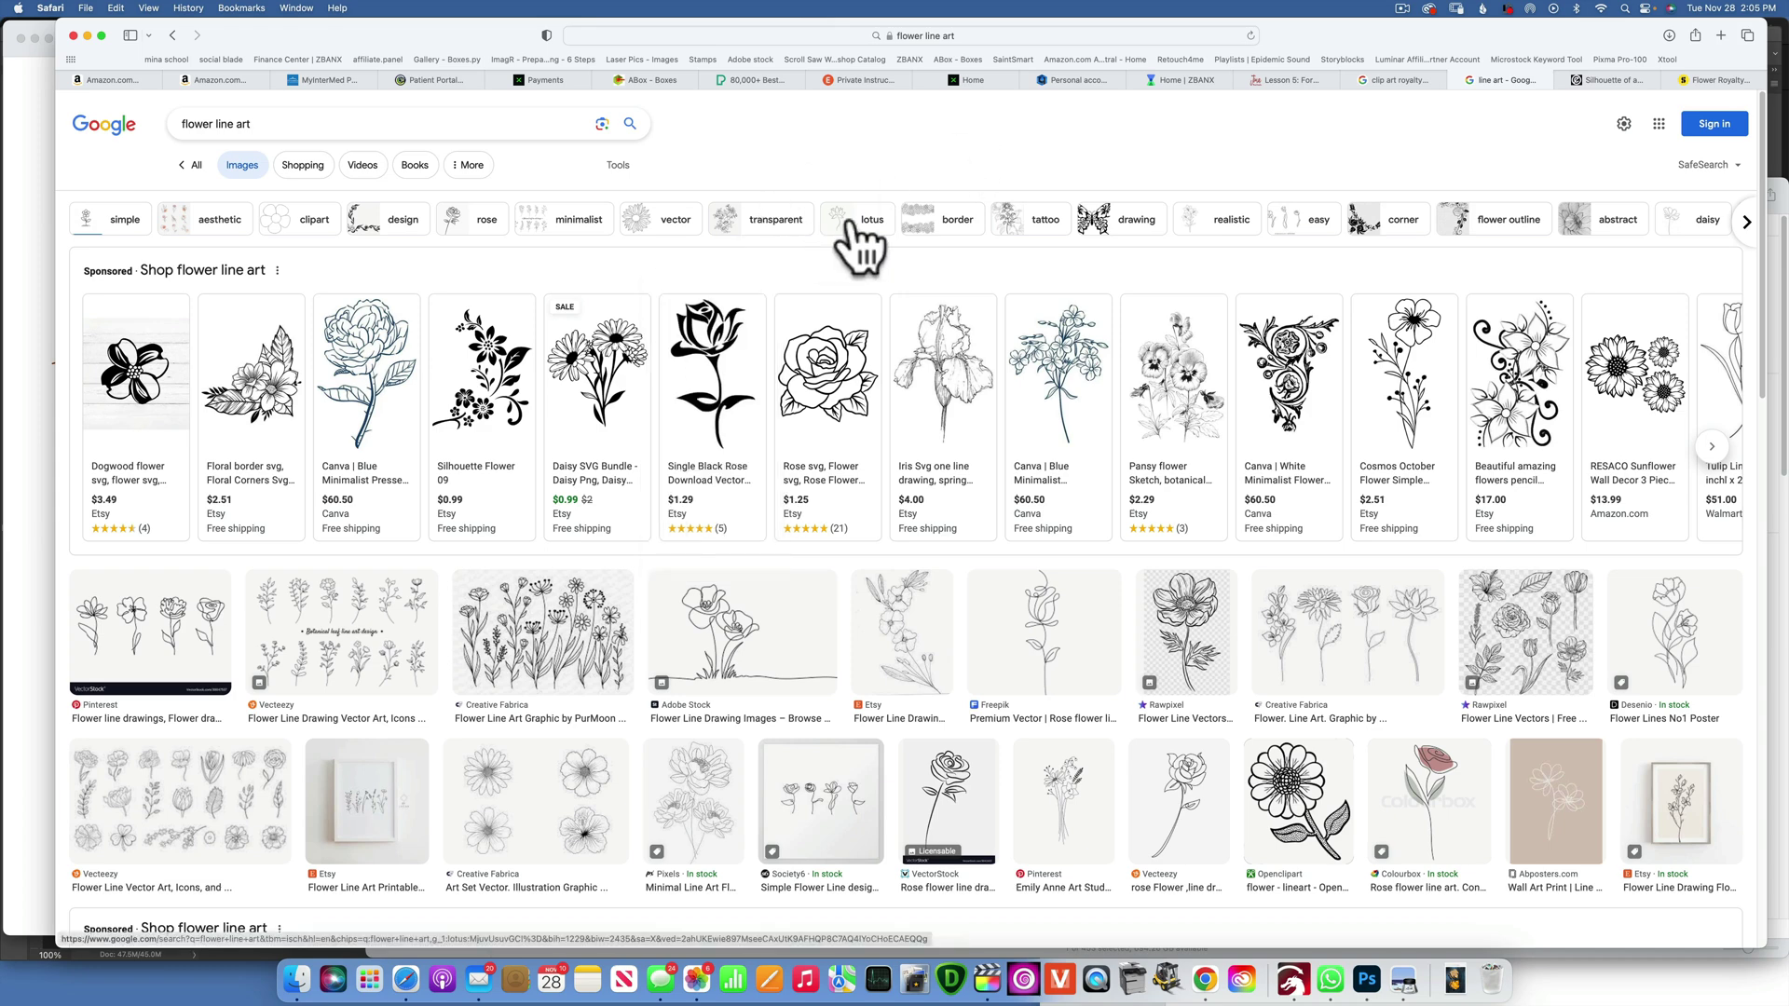
left_click(277, 124)
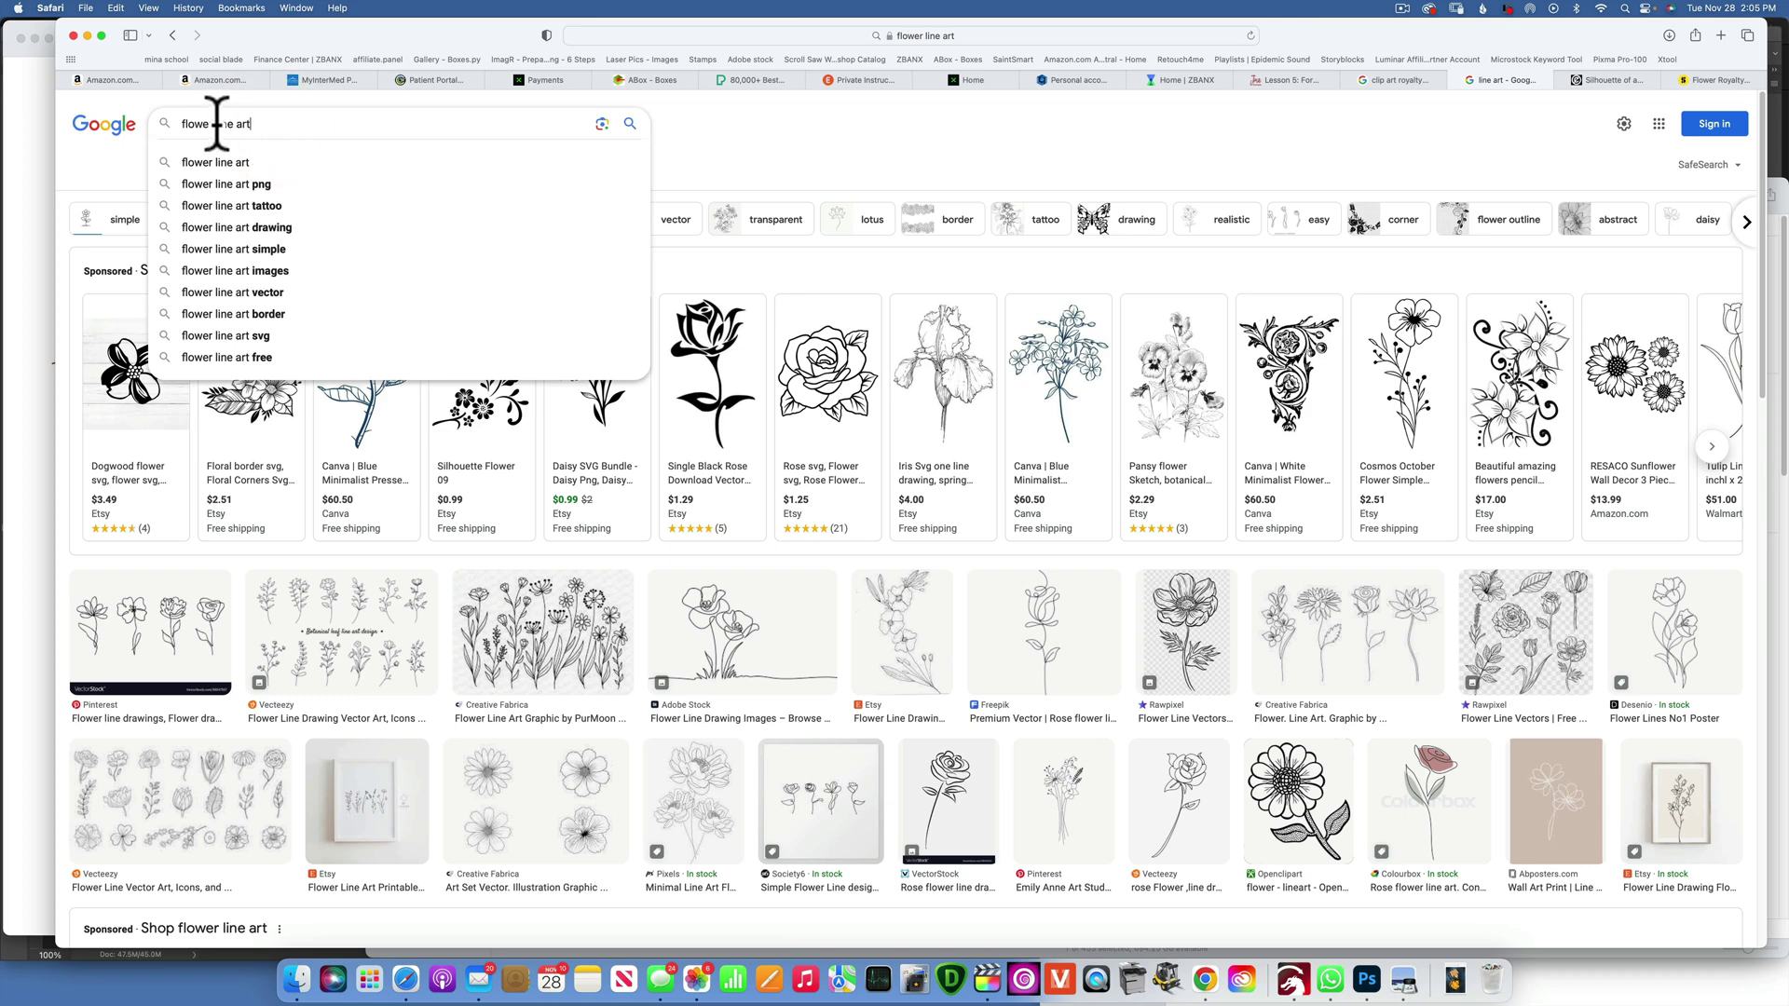
Search for 'flower clip art public domain'.
left_click_drag(215, 124, 292, 124)
key("BackSpace")
type("clip art")
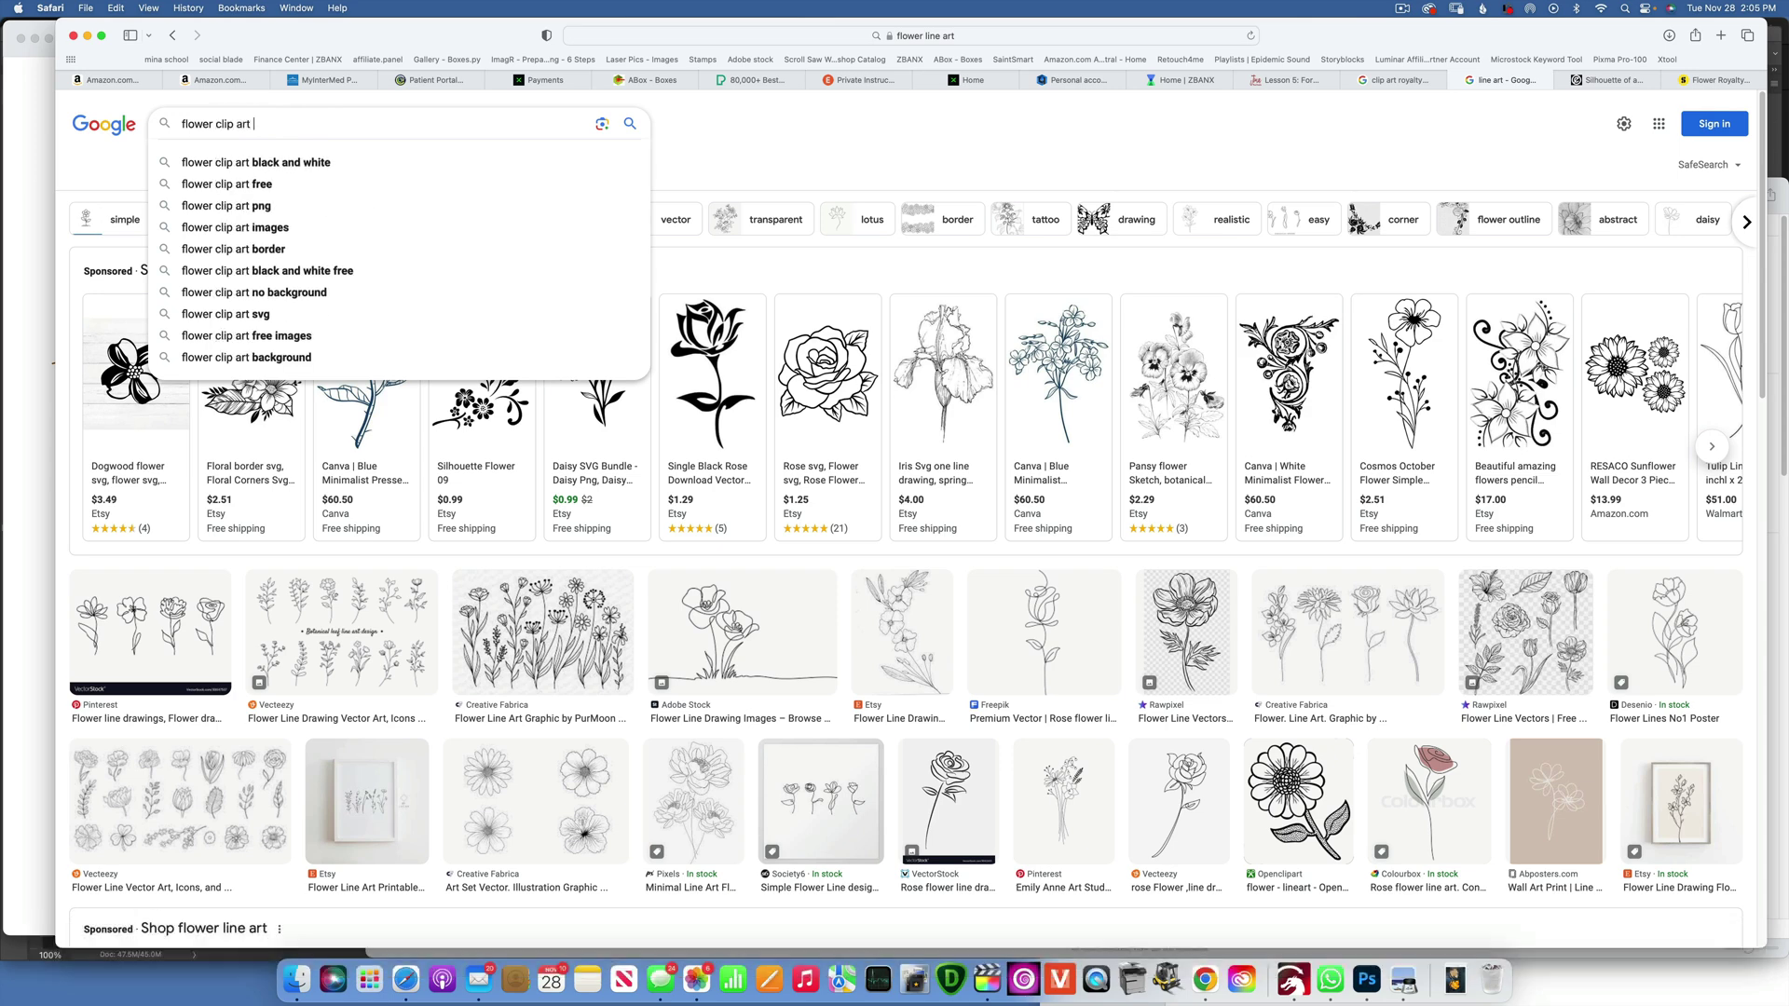
type(" public doma")
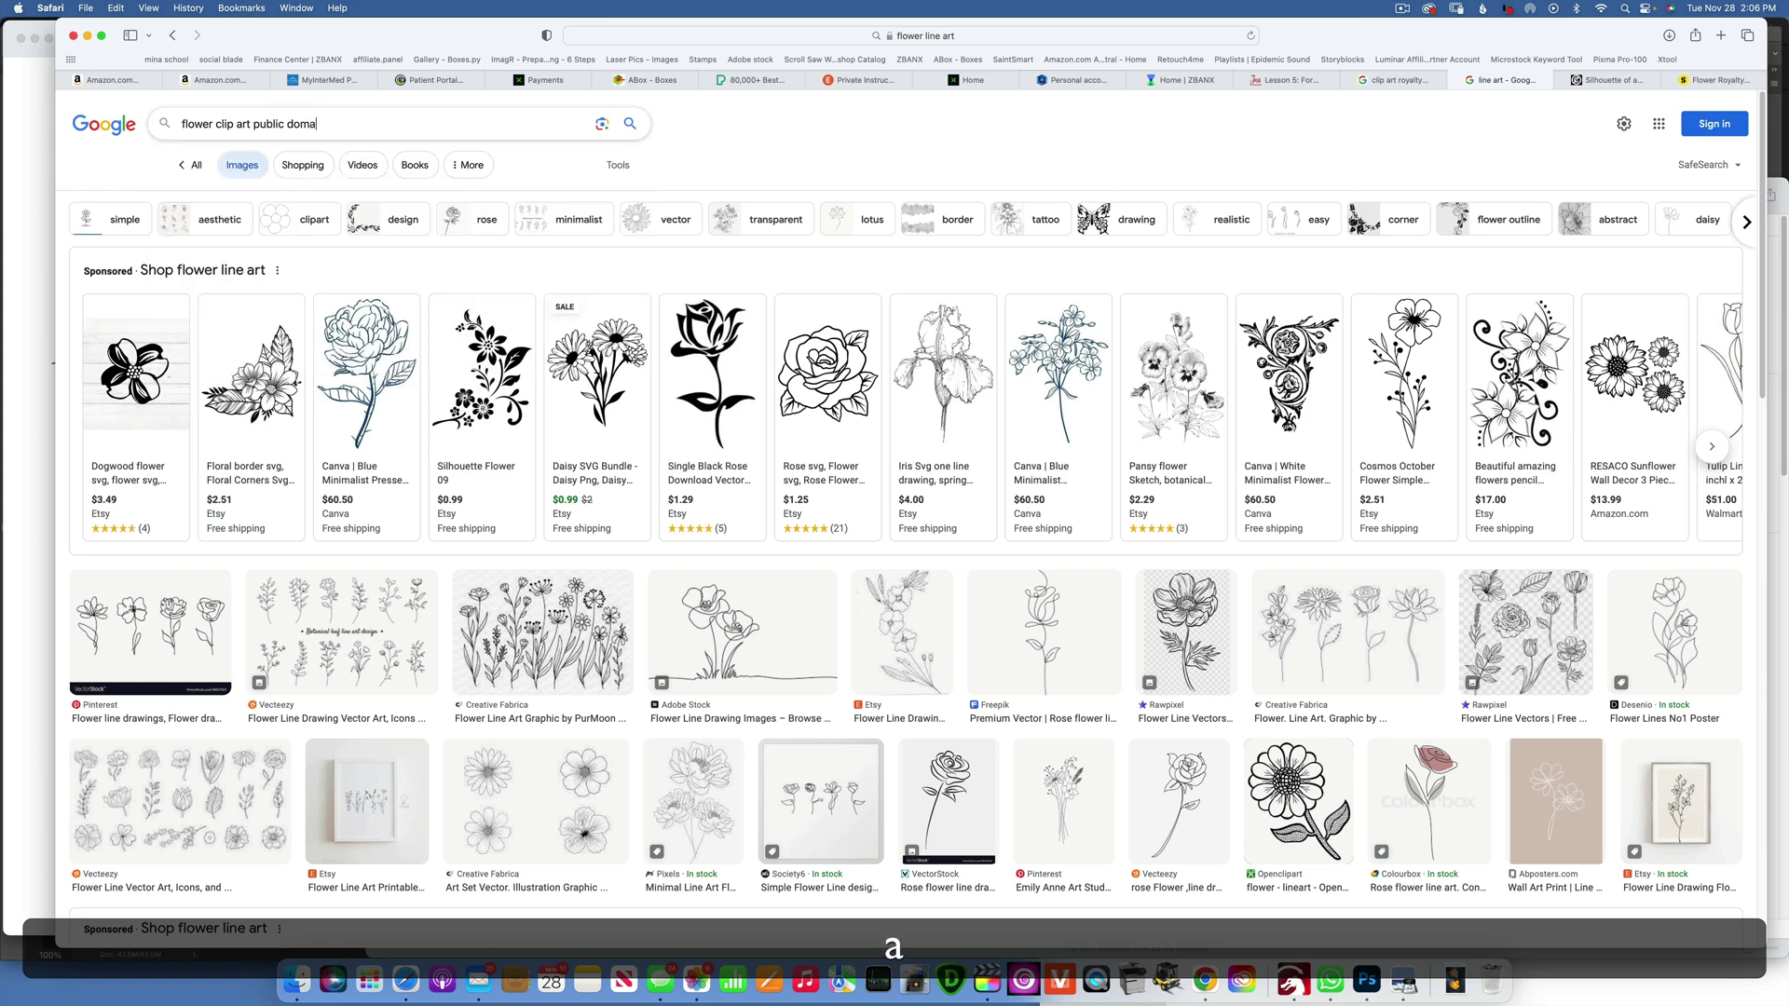
type("in")
key("Return")
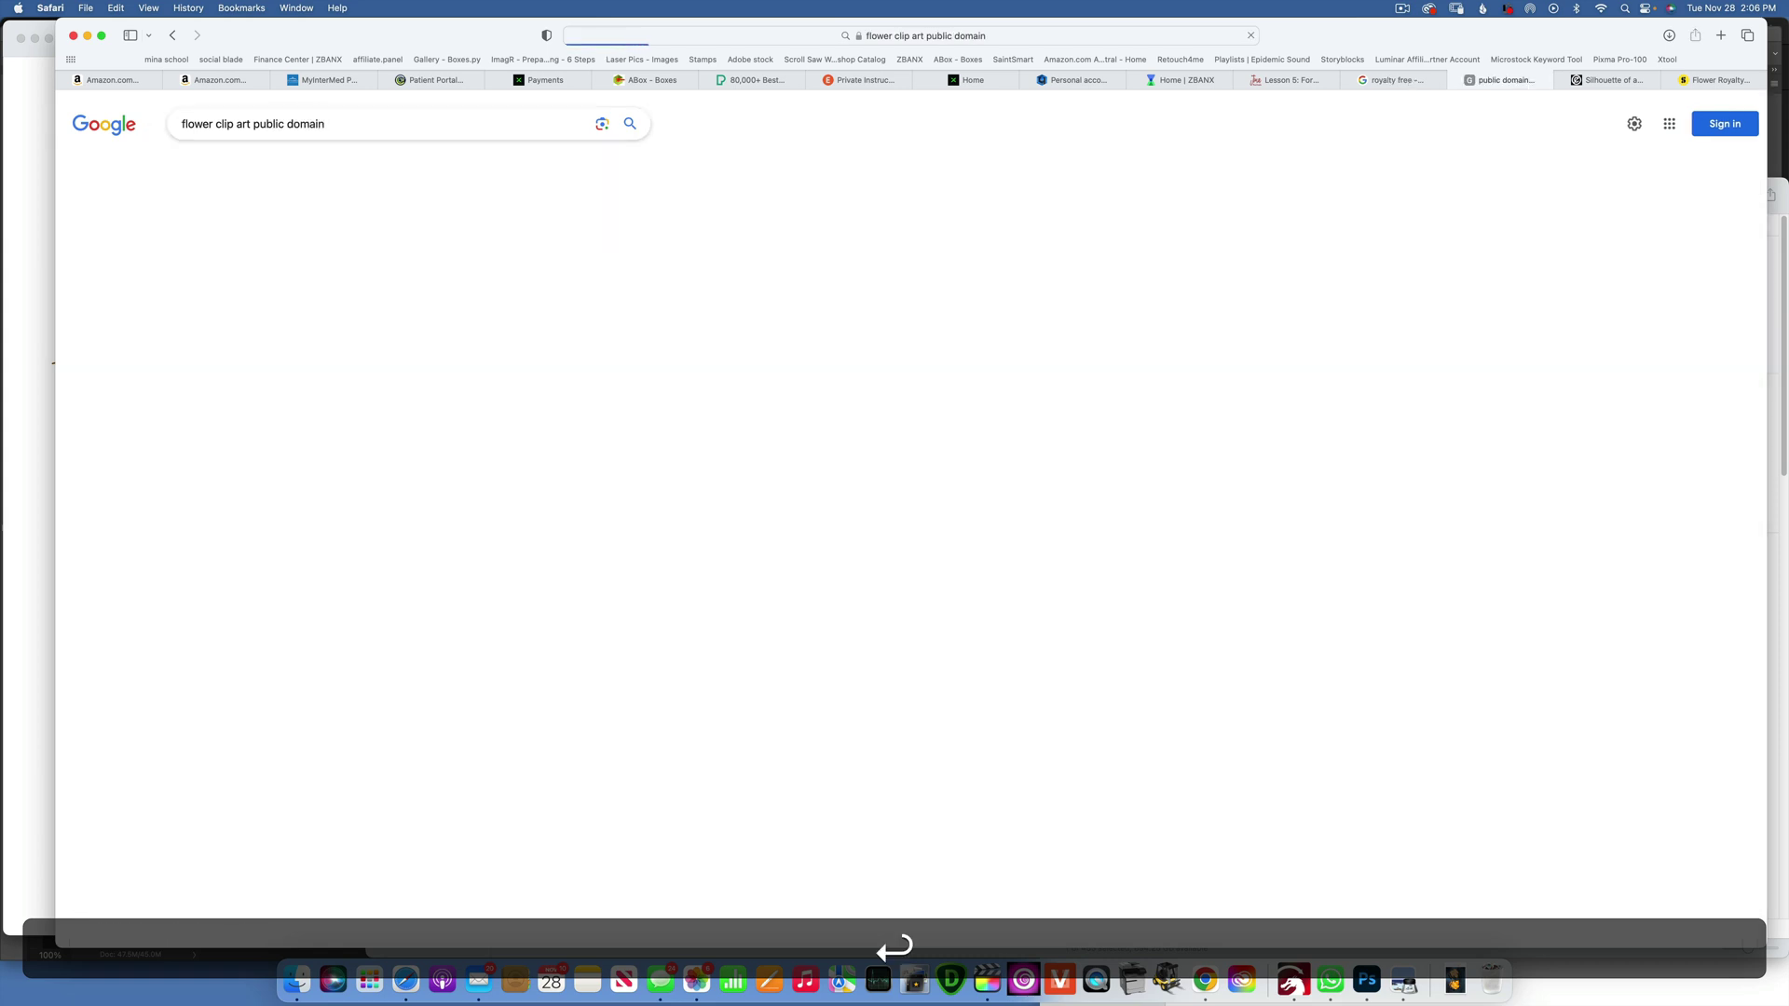
scroll(973, 549, "down", 1)
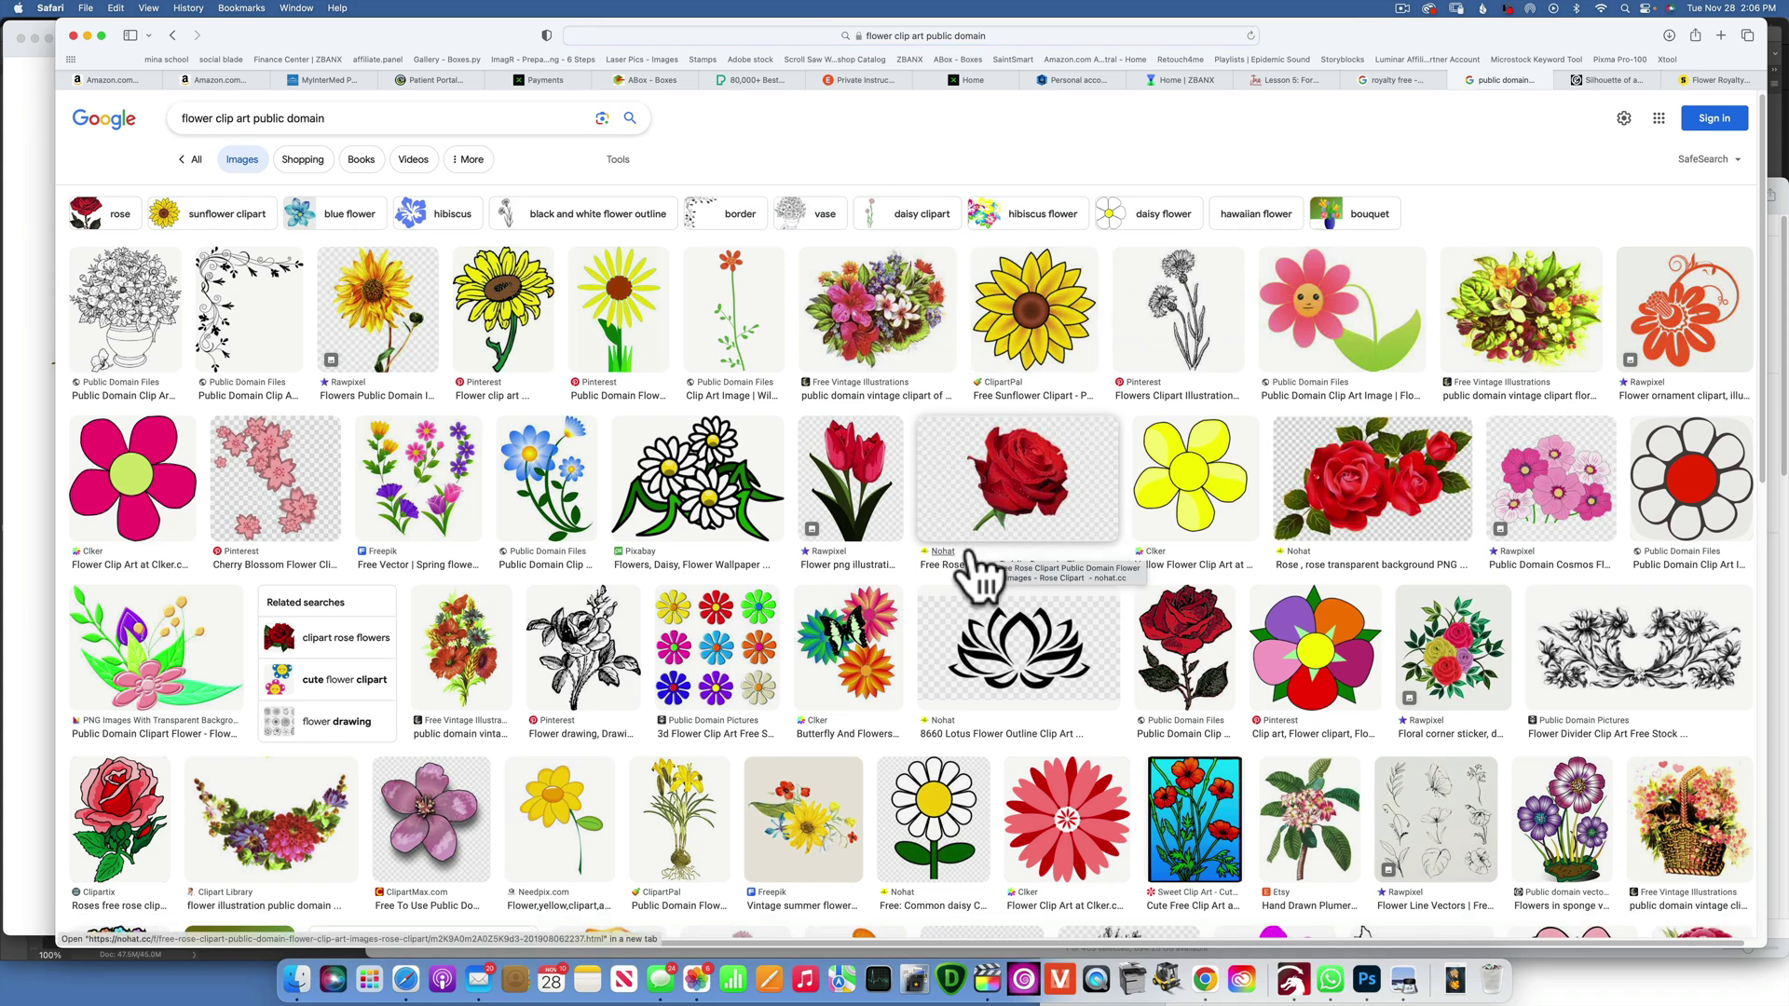
scroll(969, 556, "down", 2)
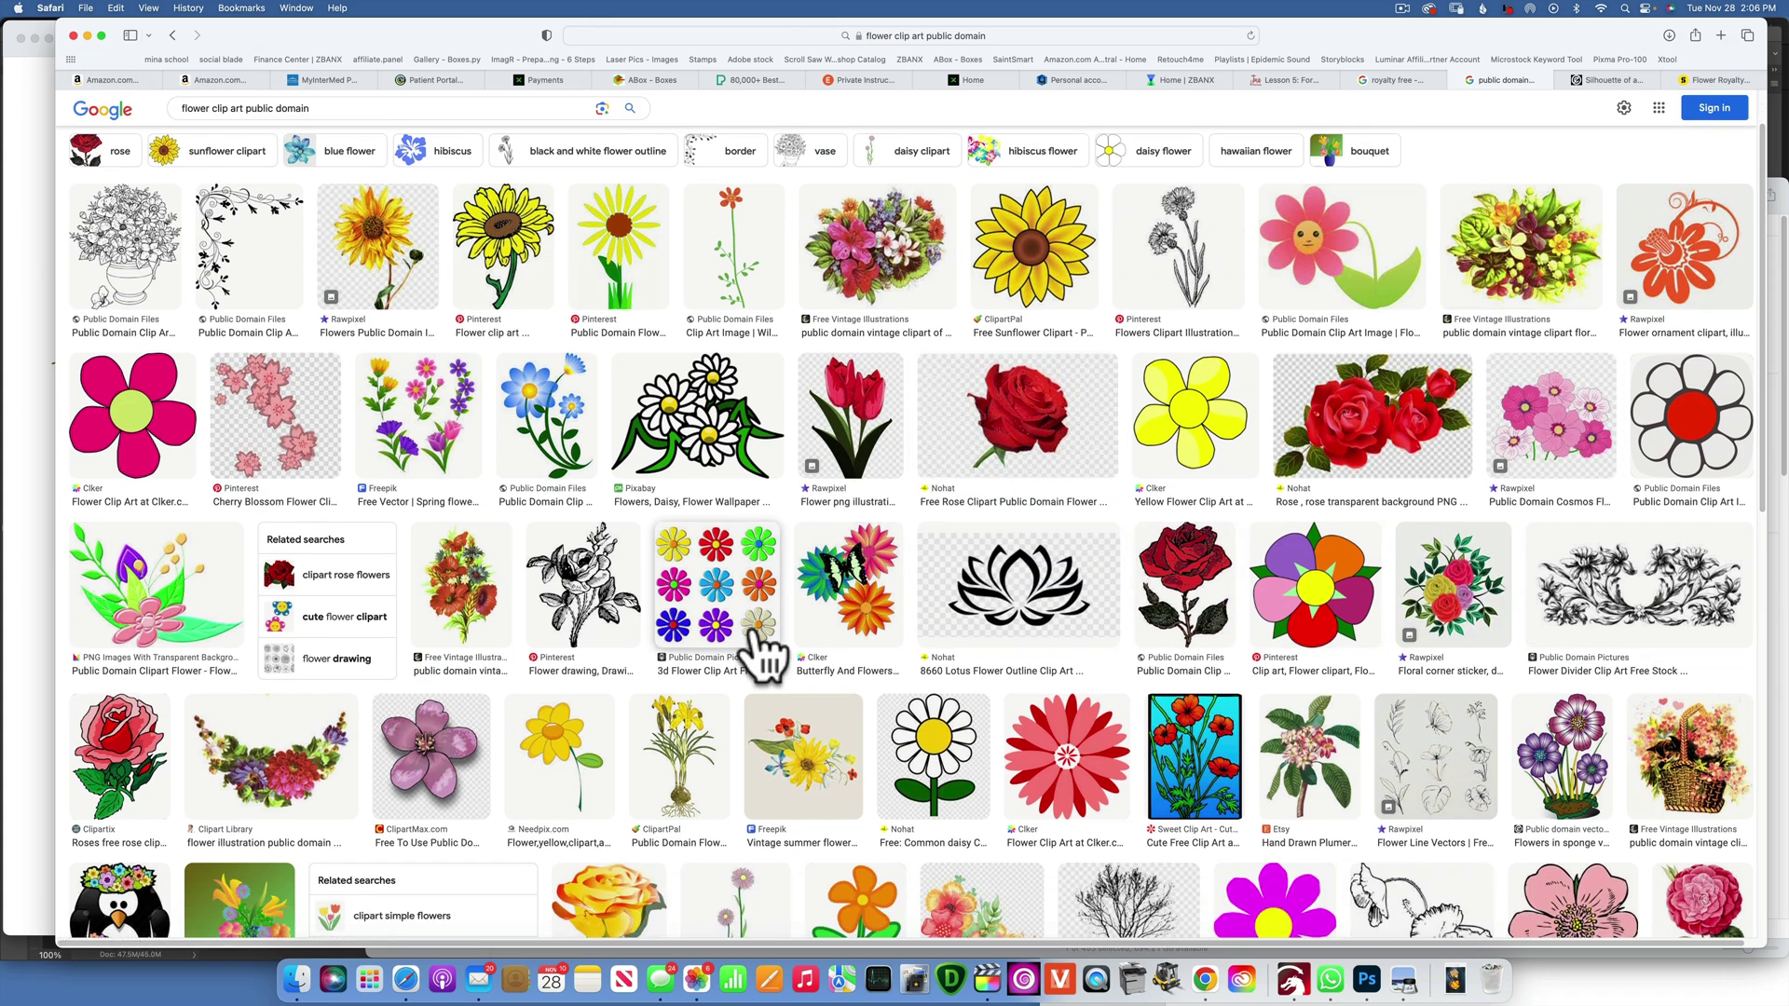
Save the black flourish and the monochrome flower images to Downloads.
right_click(238, 270)
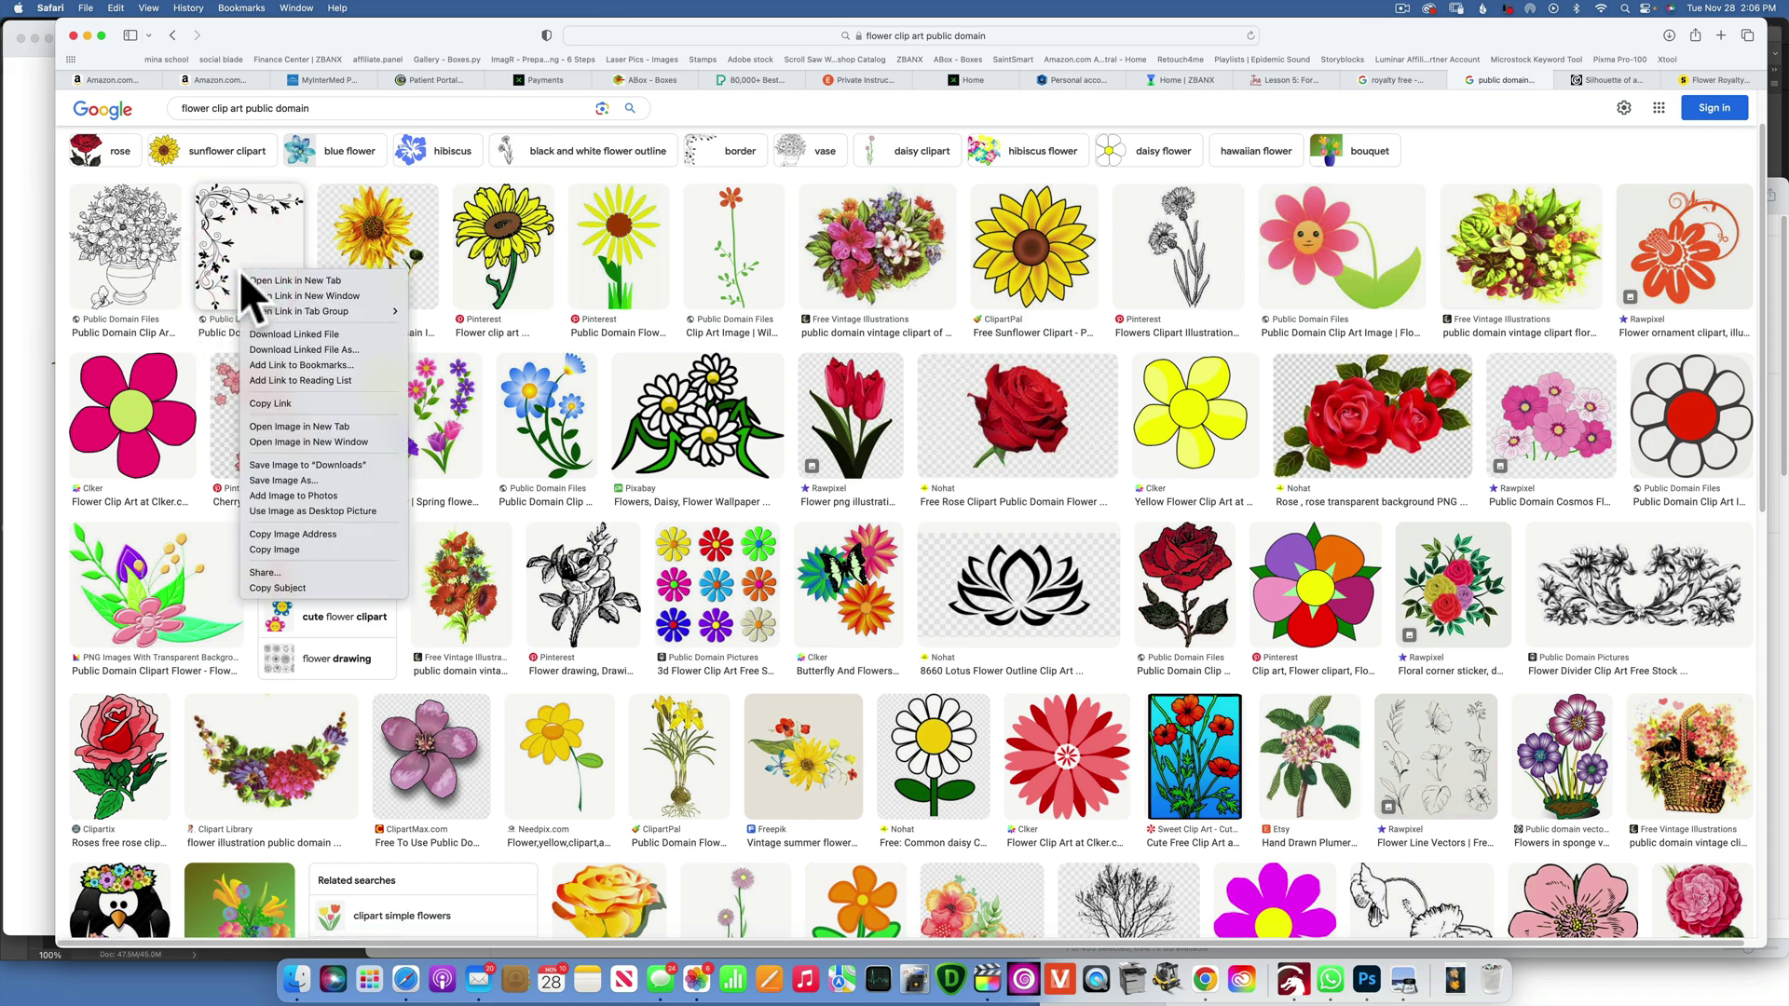
left_click(354, 463)
scroll(1018, 643, "down", 10)
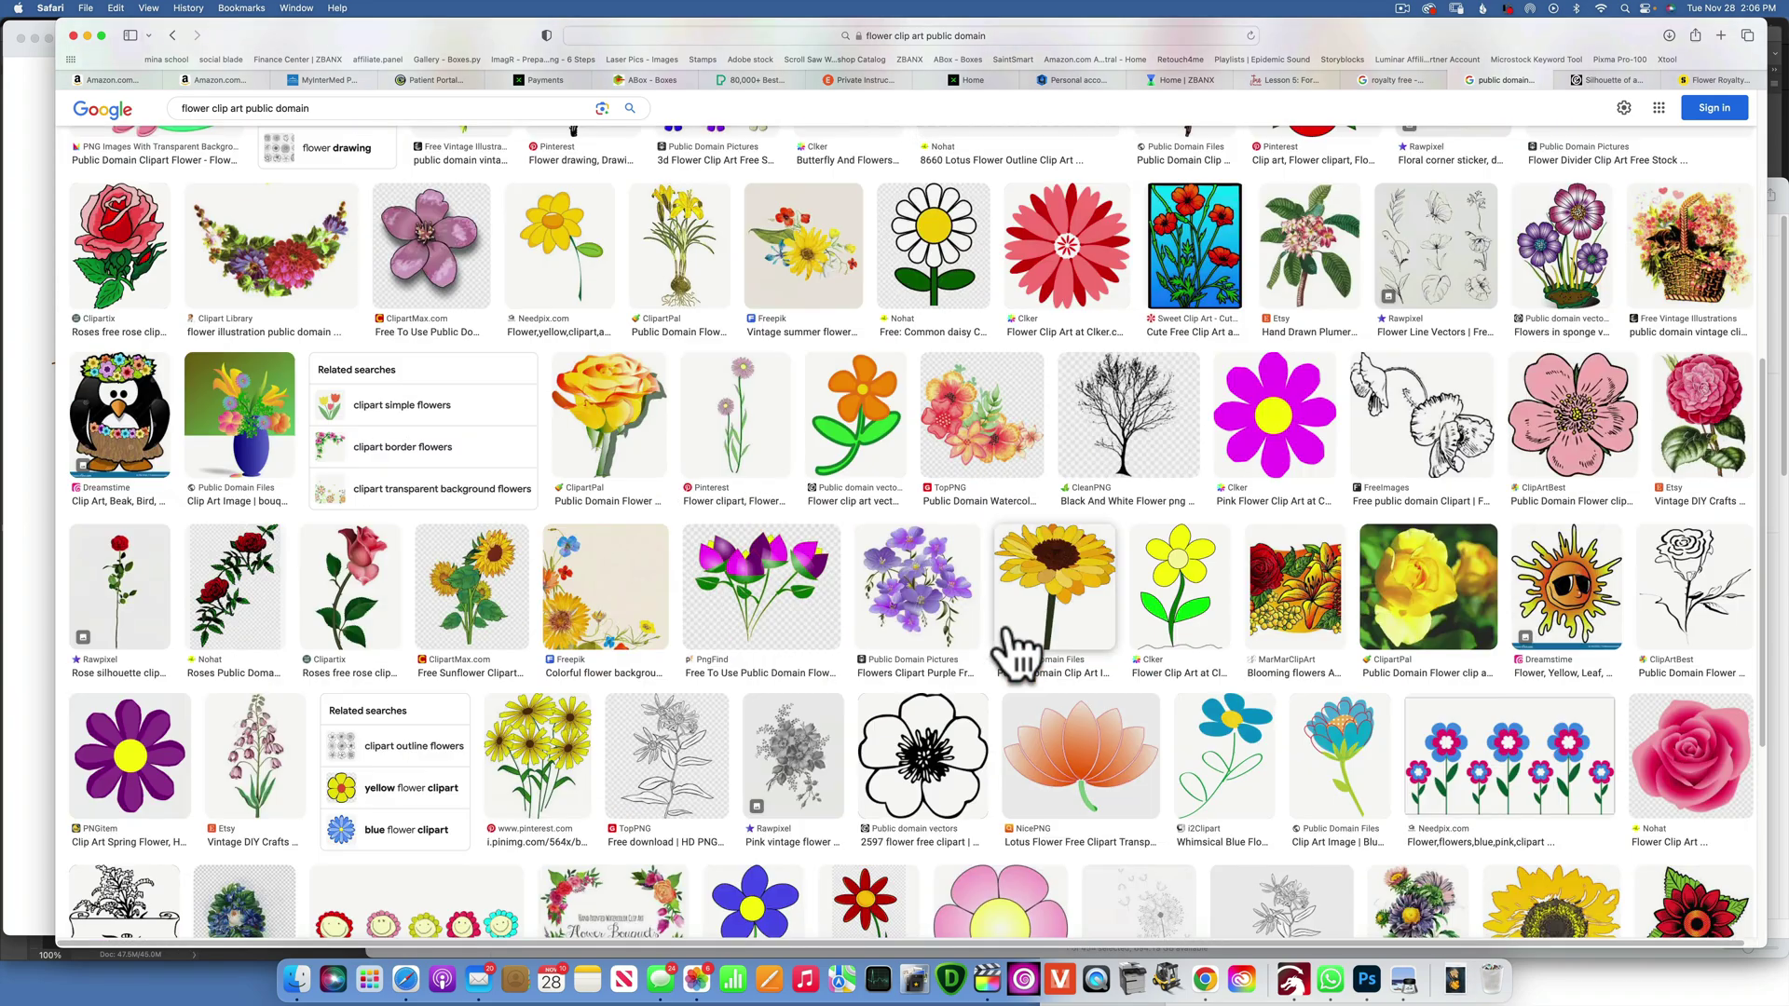
scroll(1019, 653, "down", 5)
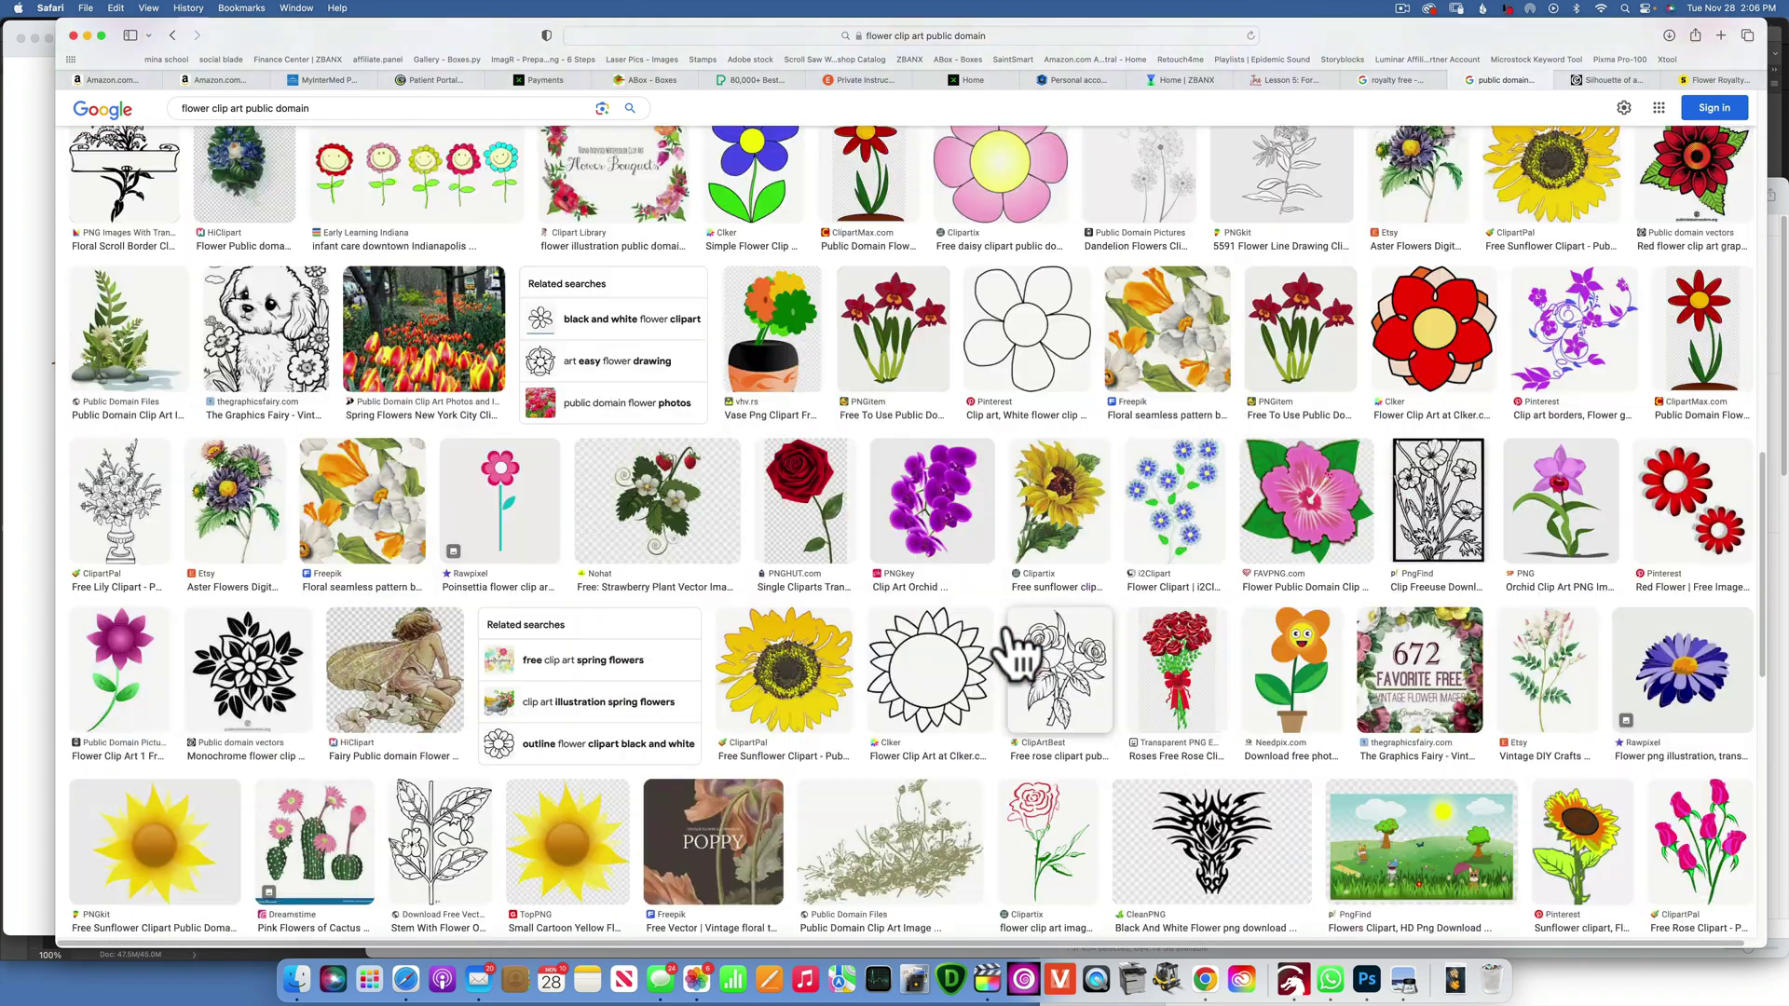
scroll(1018, 652, "down", 3)
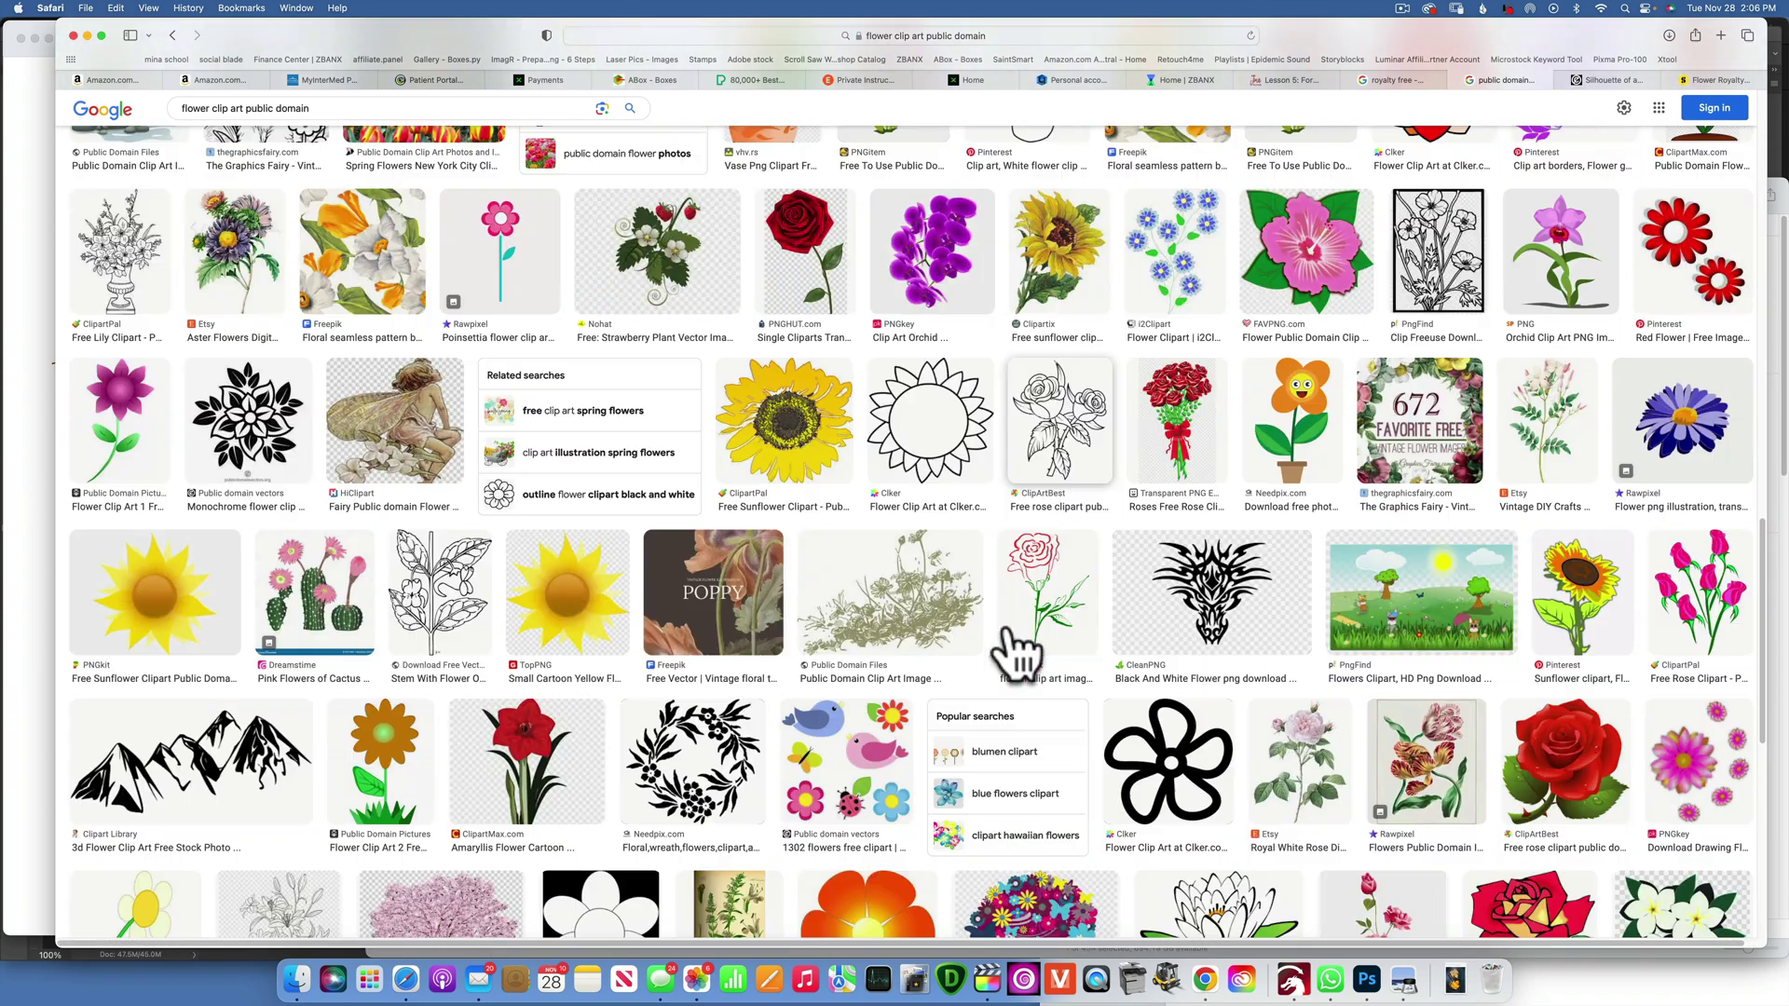
right_click(264, 407)
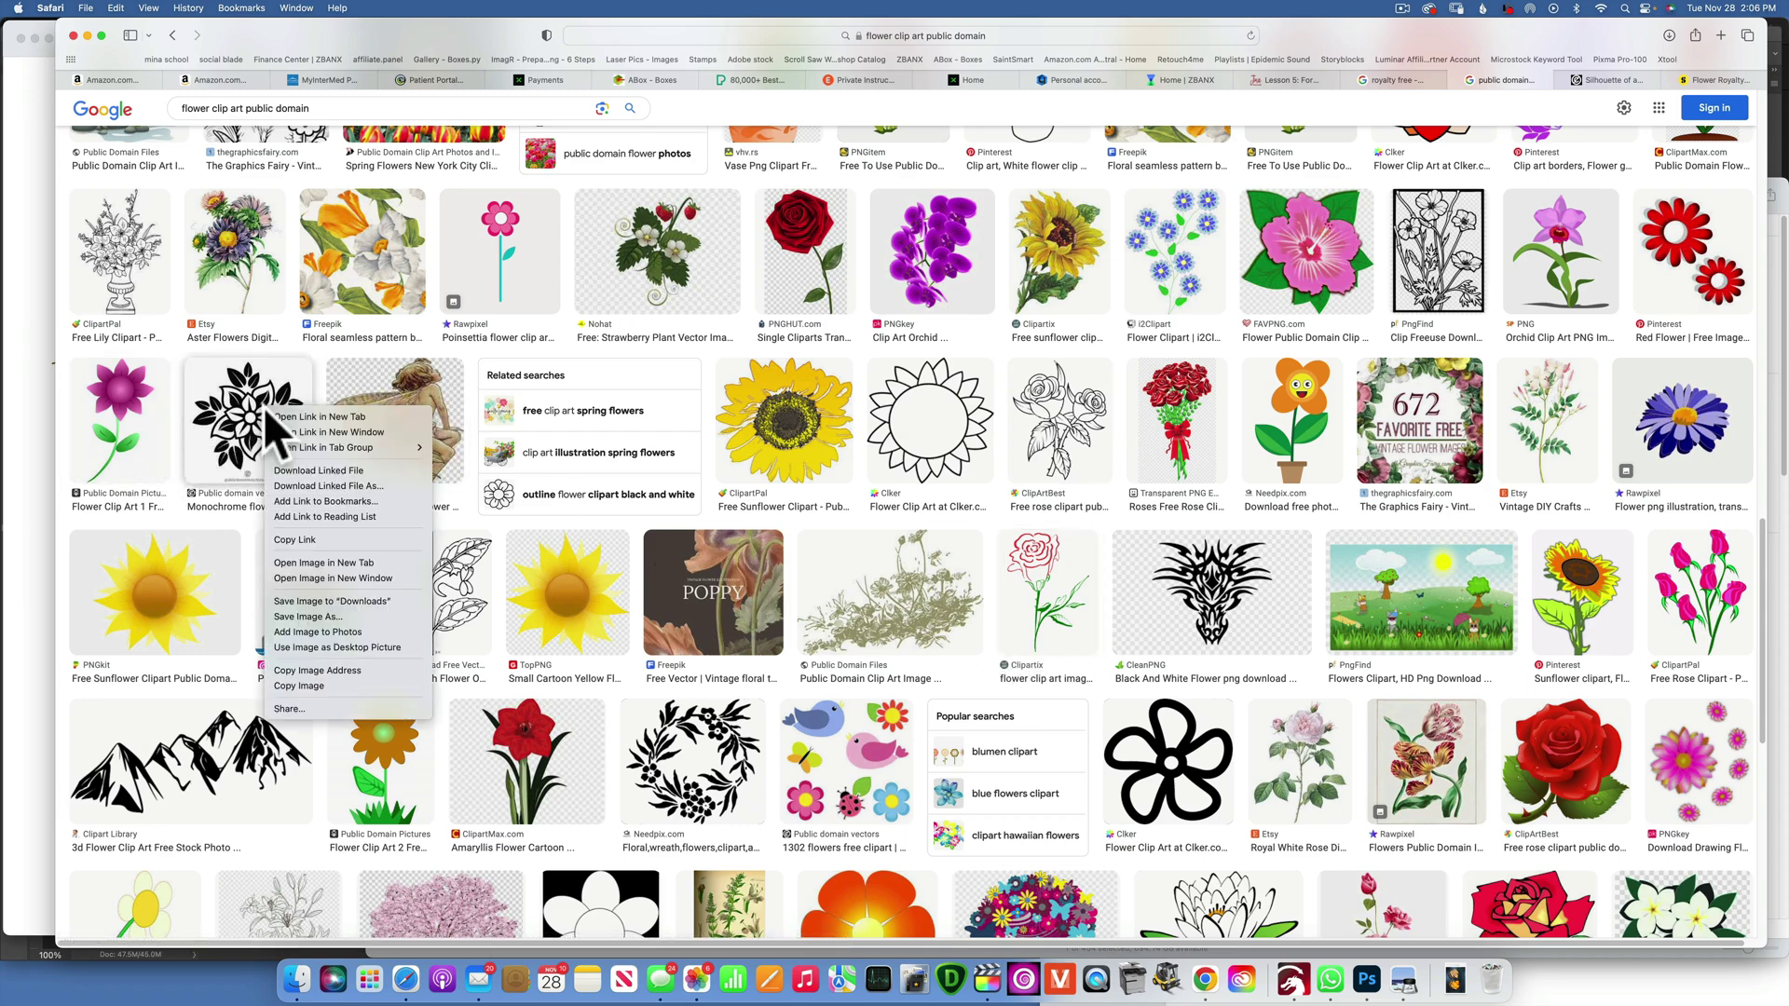
left_click(377, 600)
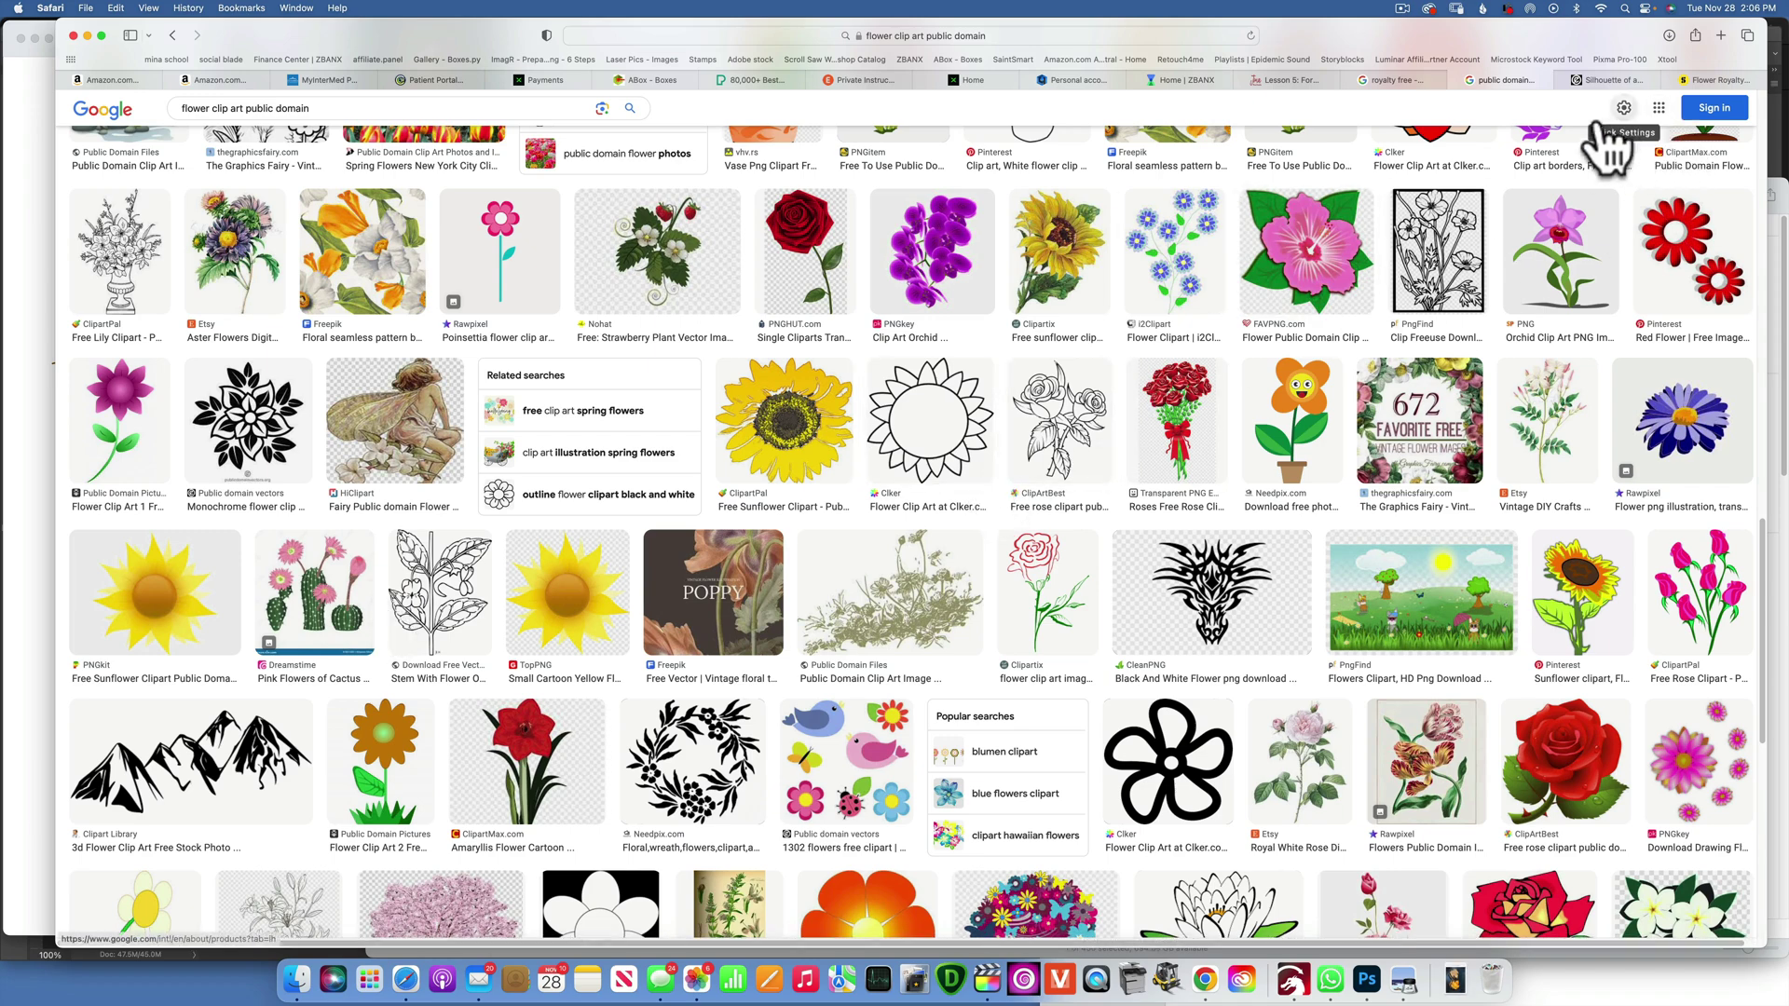
Search publicdomainvectors.org for 'flower clip art'.
left_click(1601, 78)
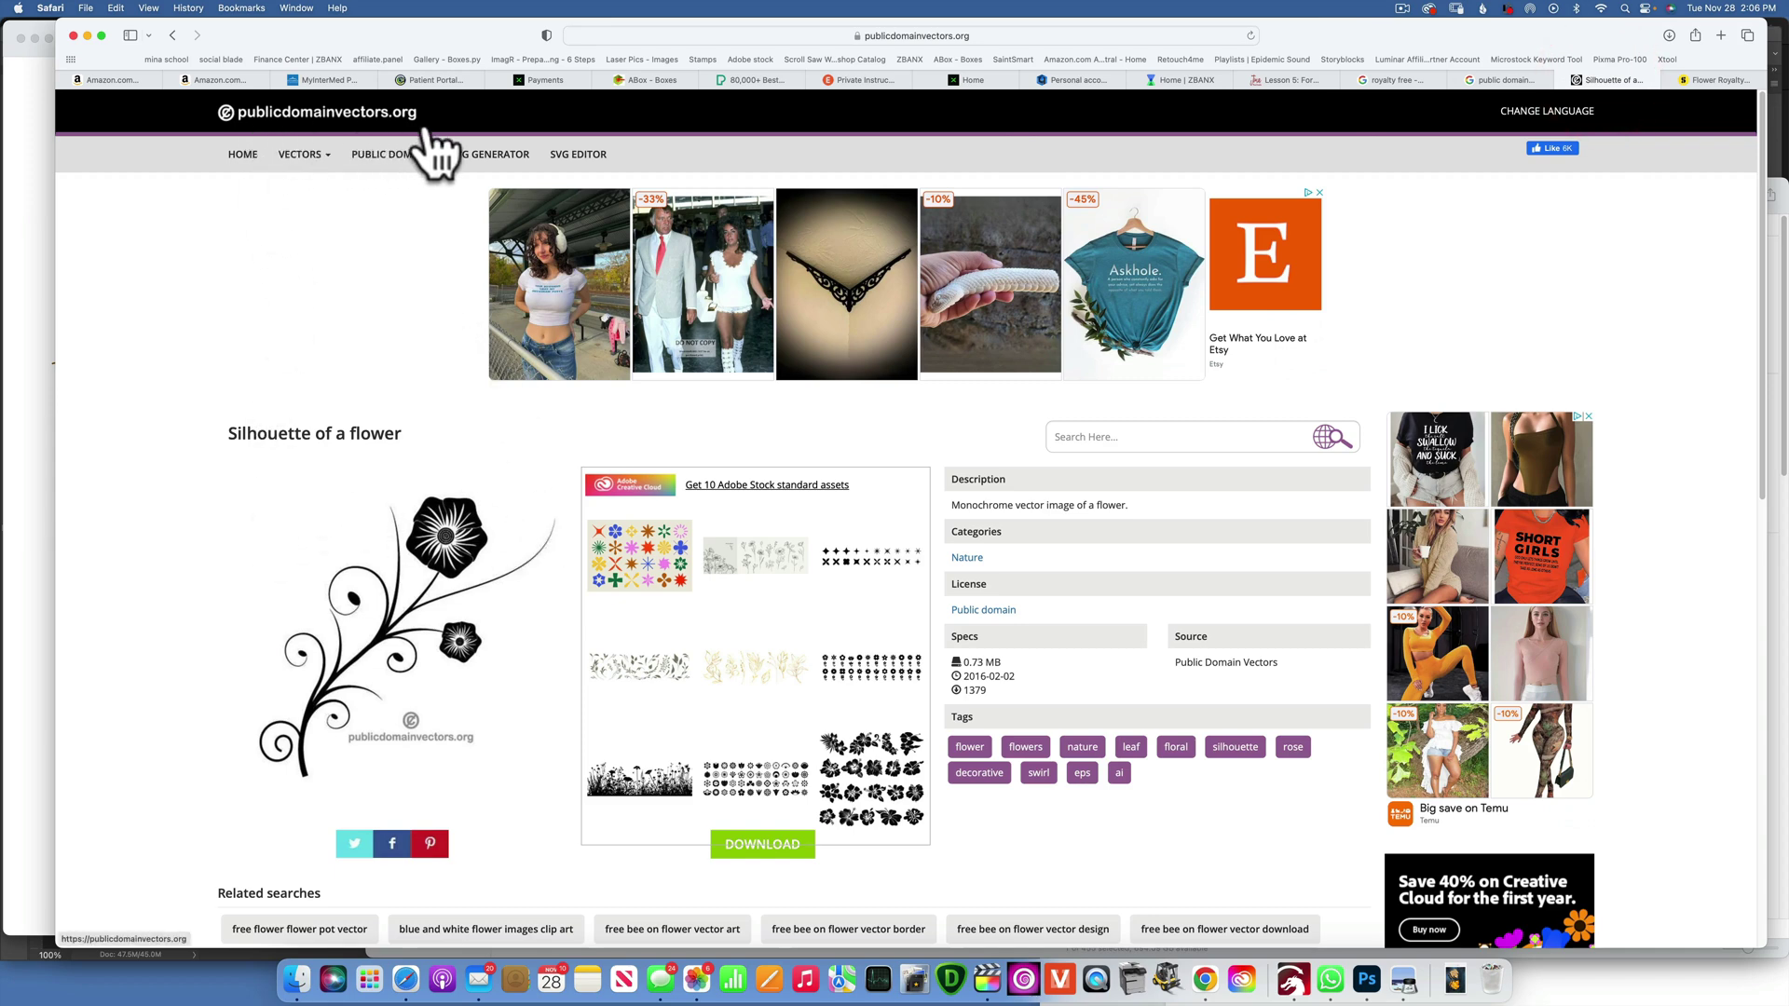
left_click(1096, 435)
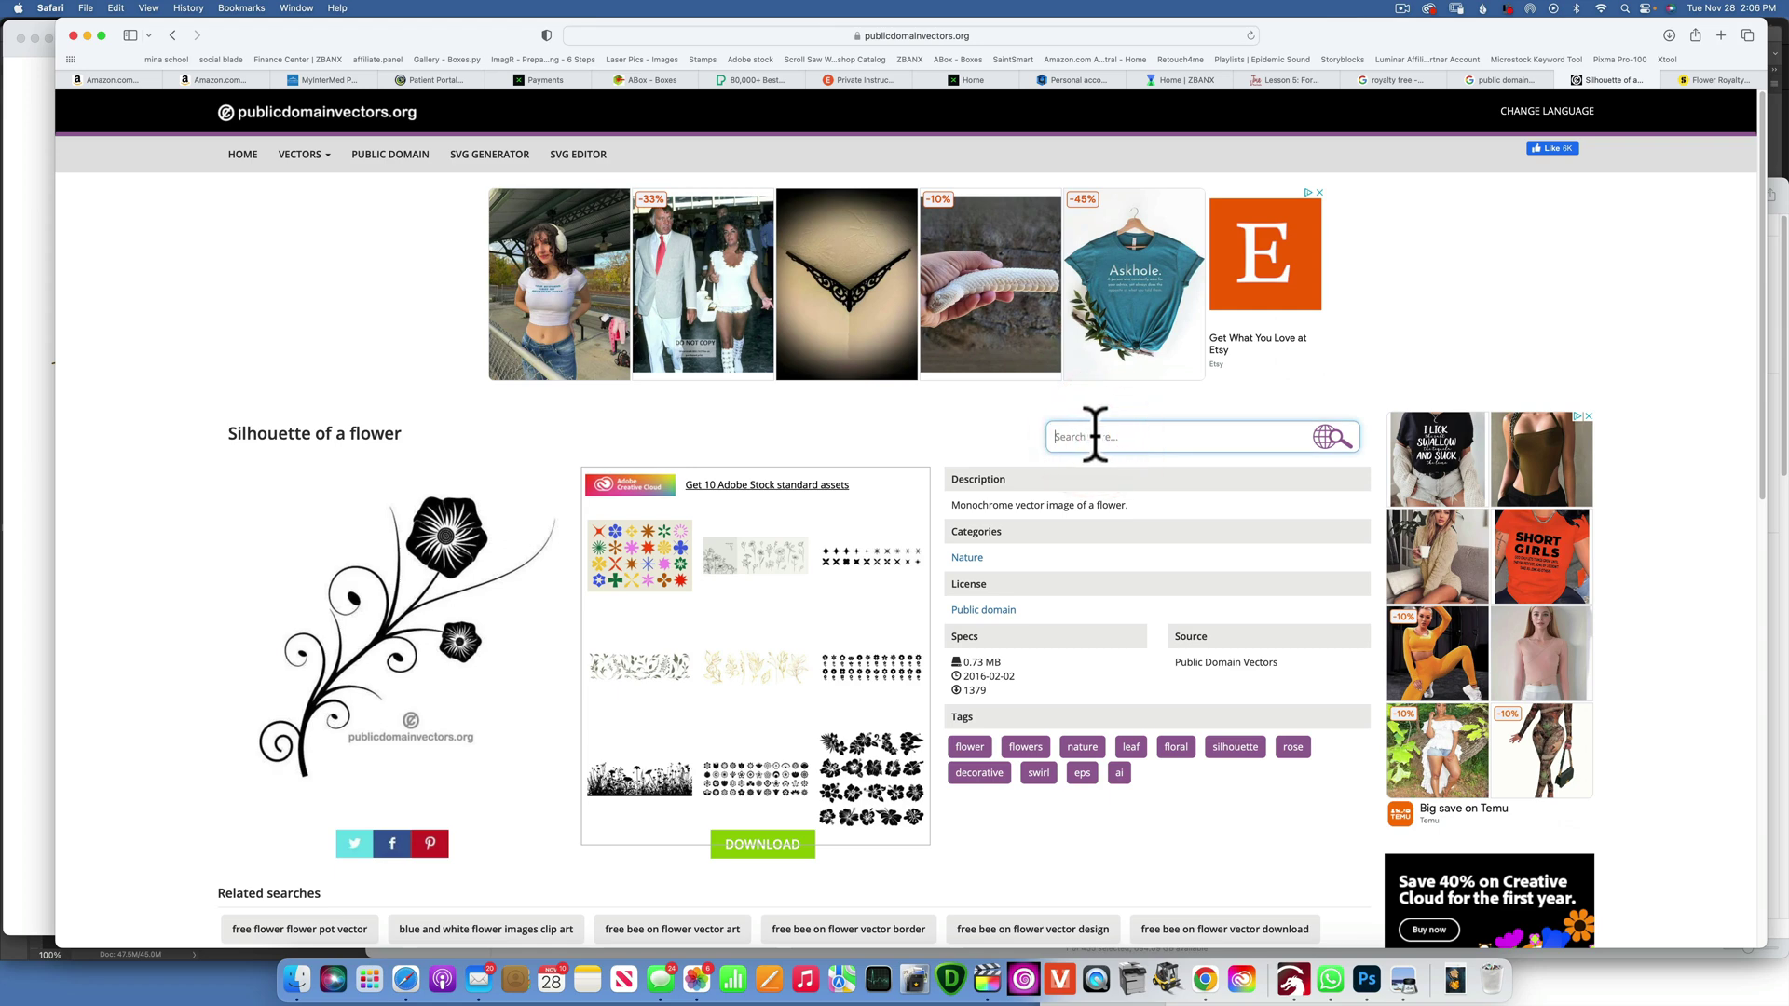
type("flower clip")
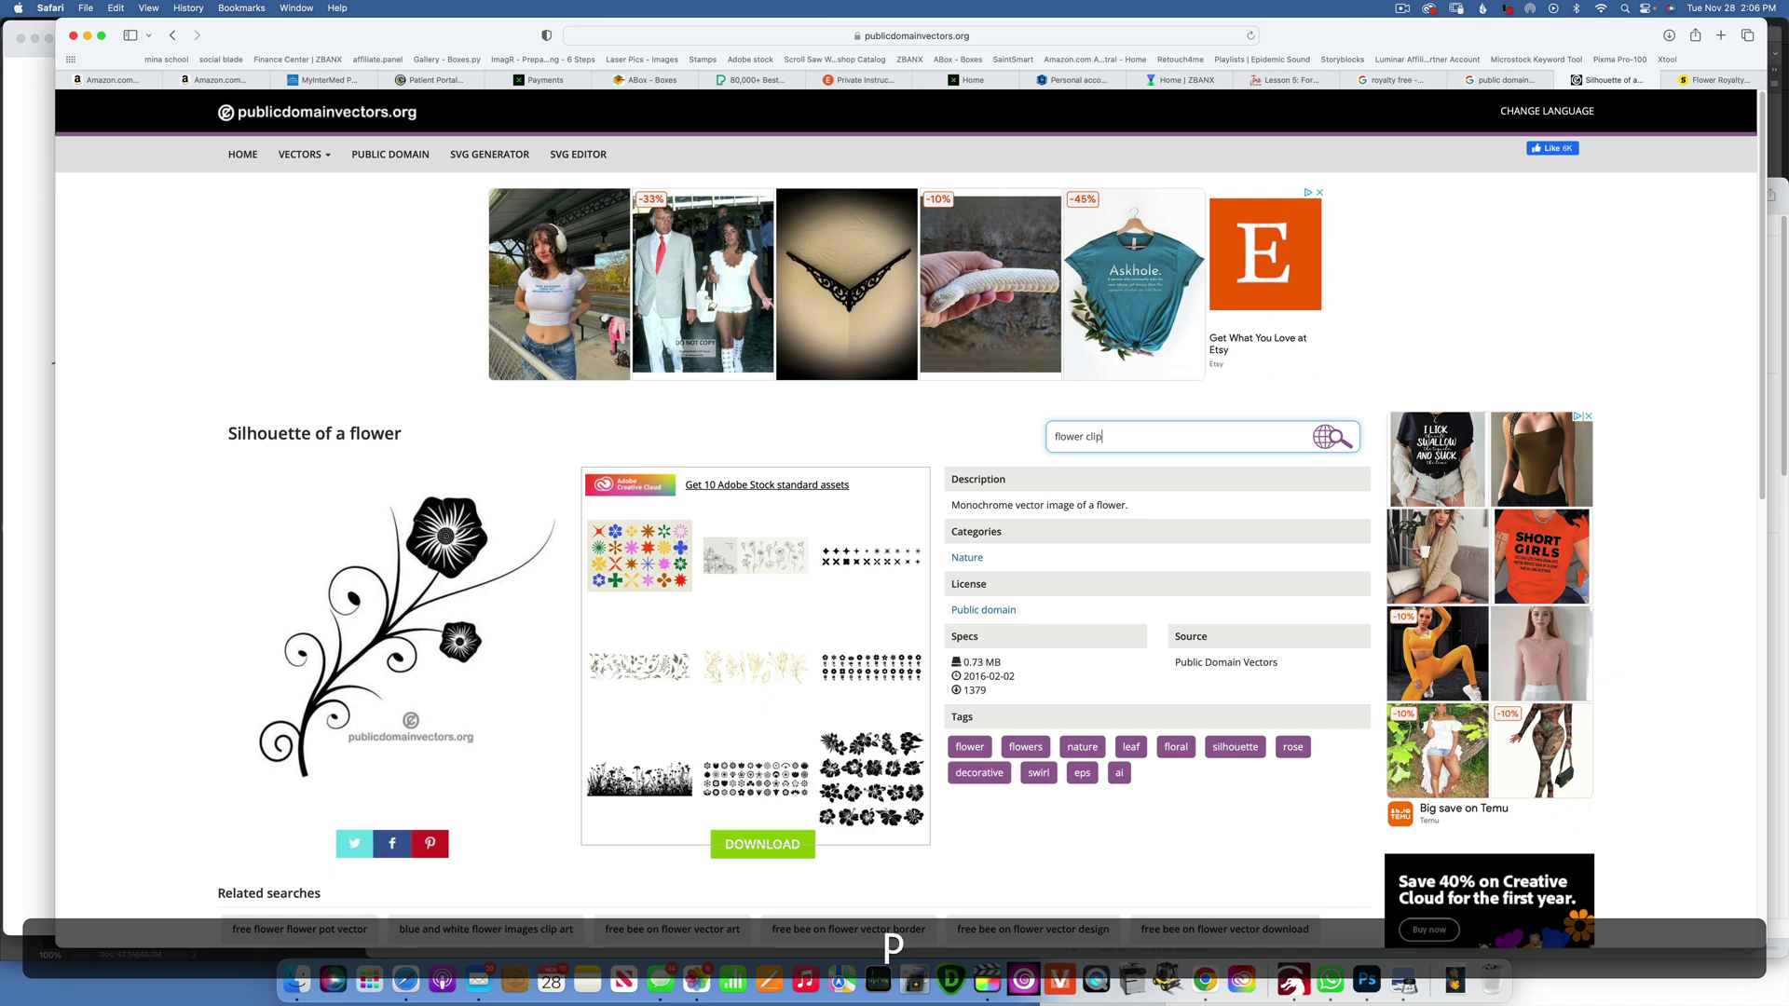
type(" art")
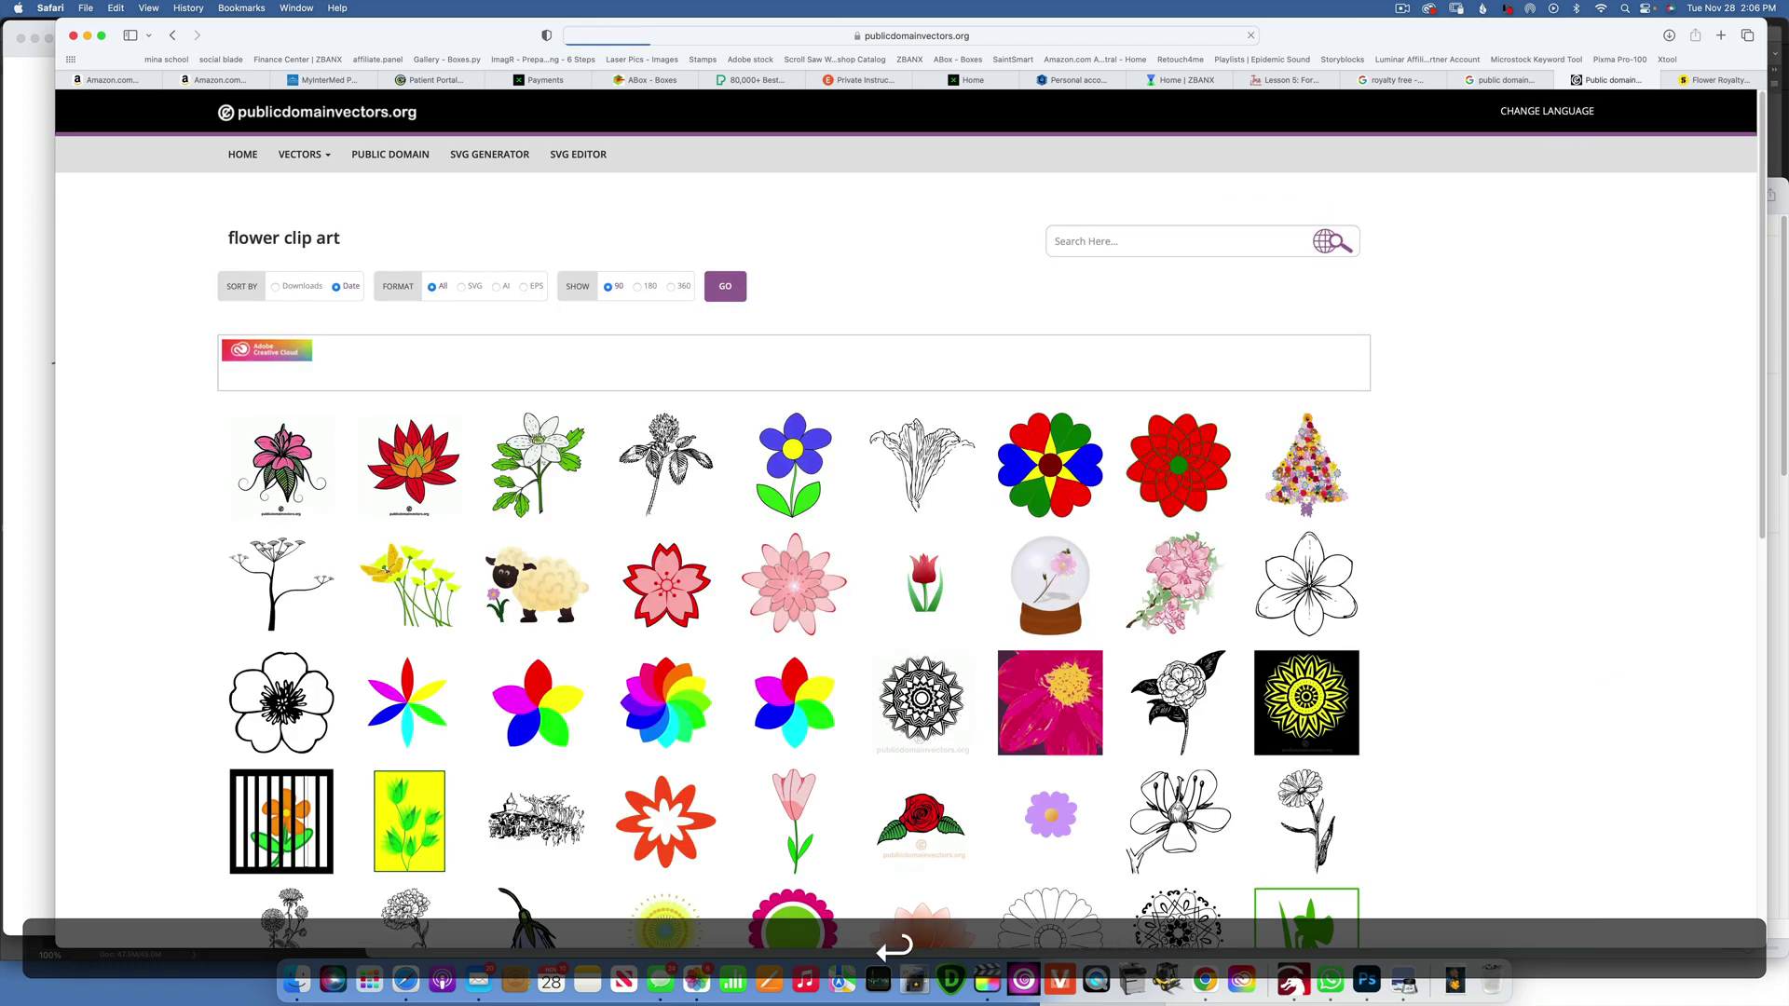
scroll(839, 606, "down", 5)
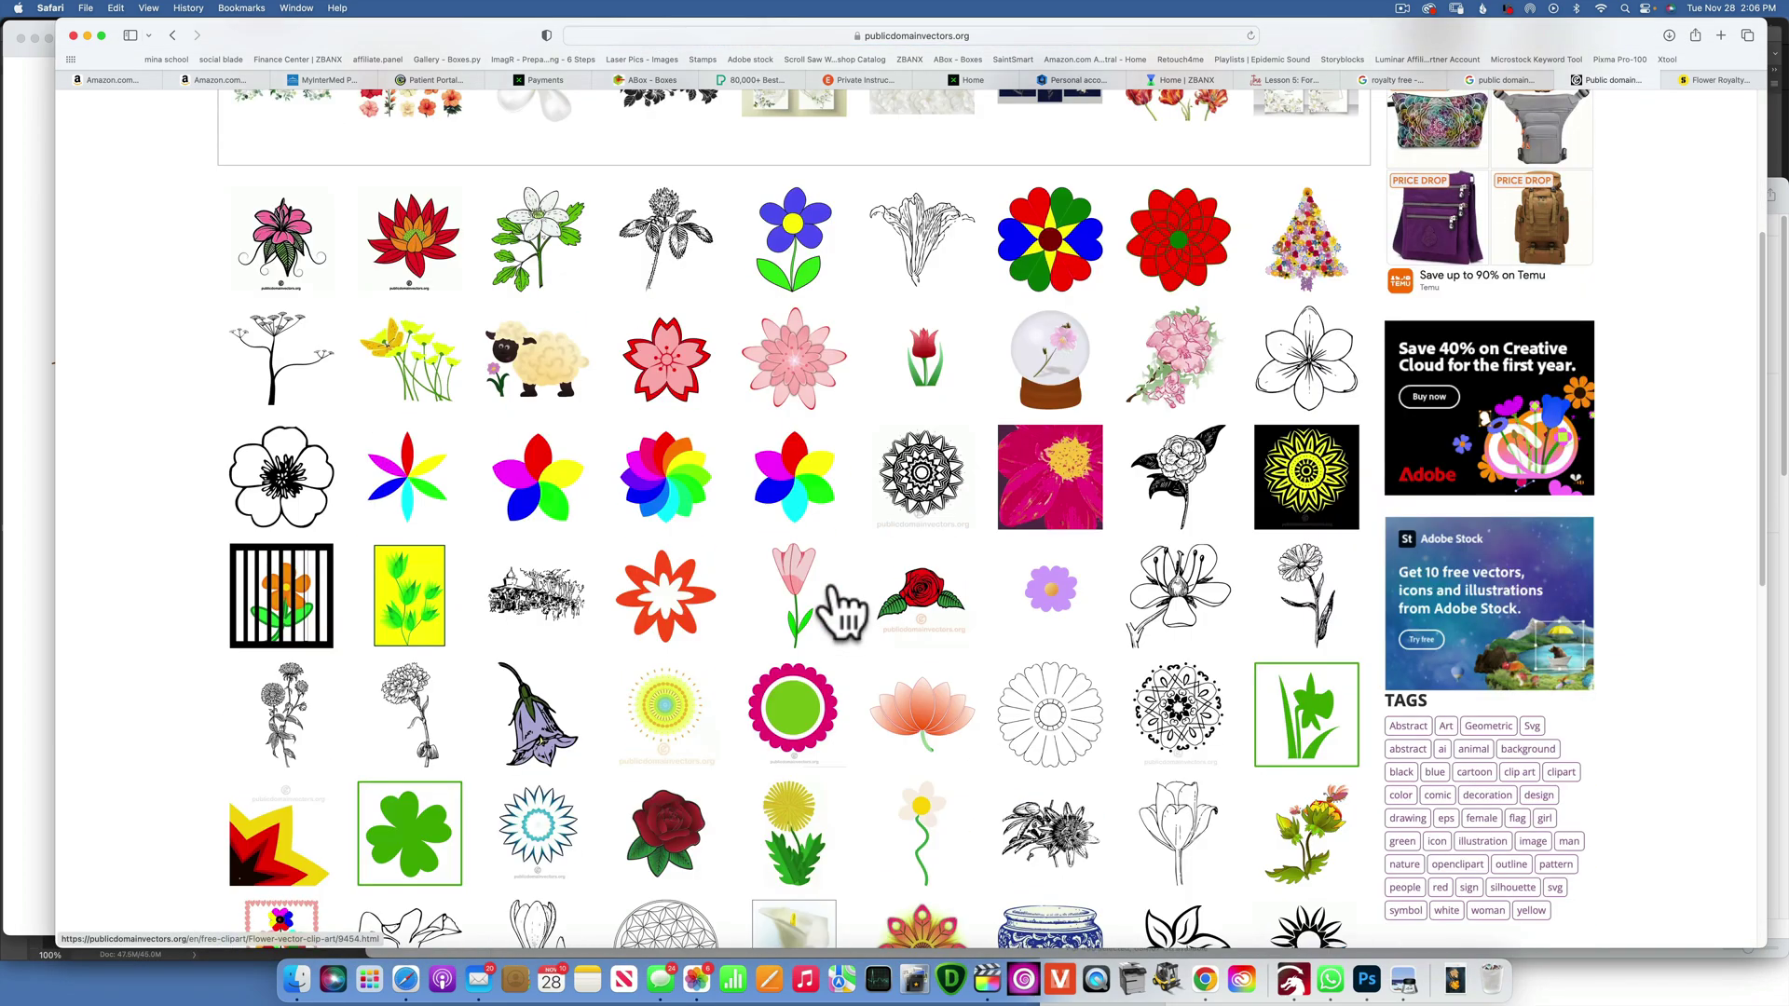
scroll(832, 587, "down", 2)
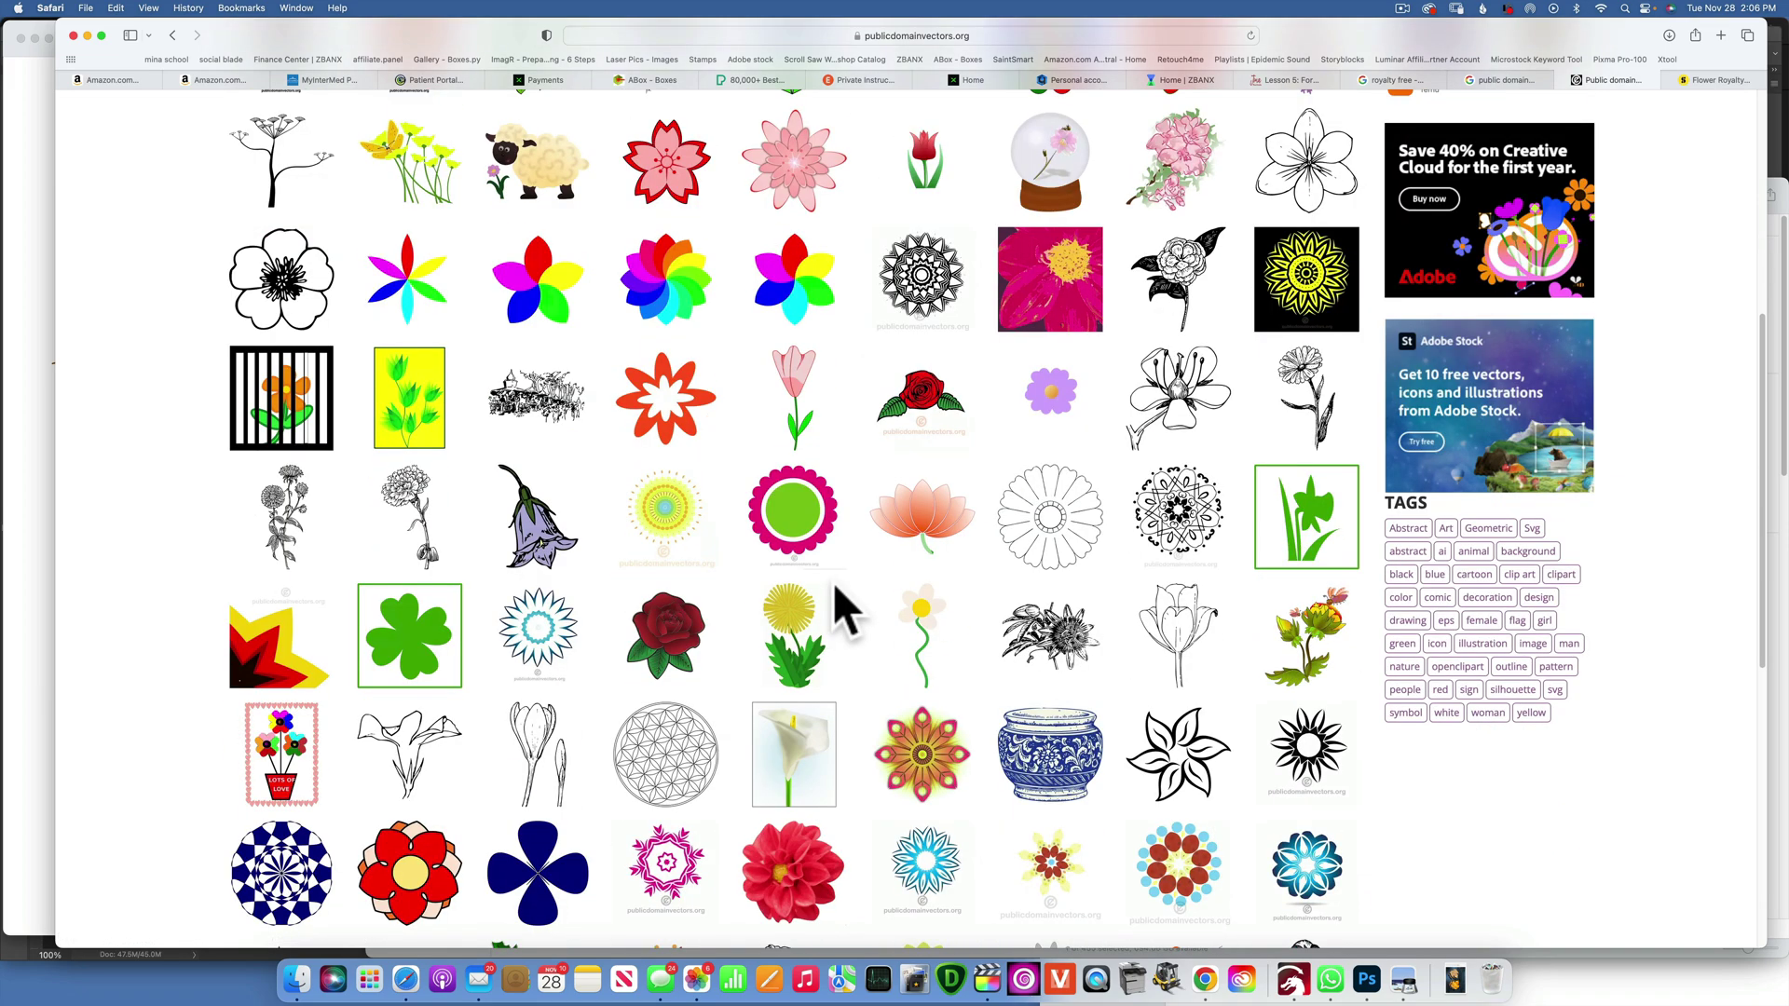
scroll(833, 587, "down", 3)
scroll(839, 608, "down", 7)
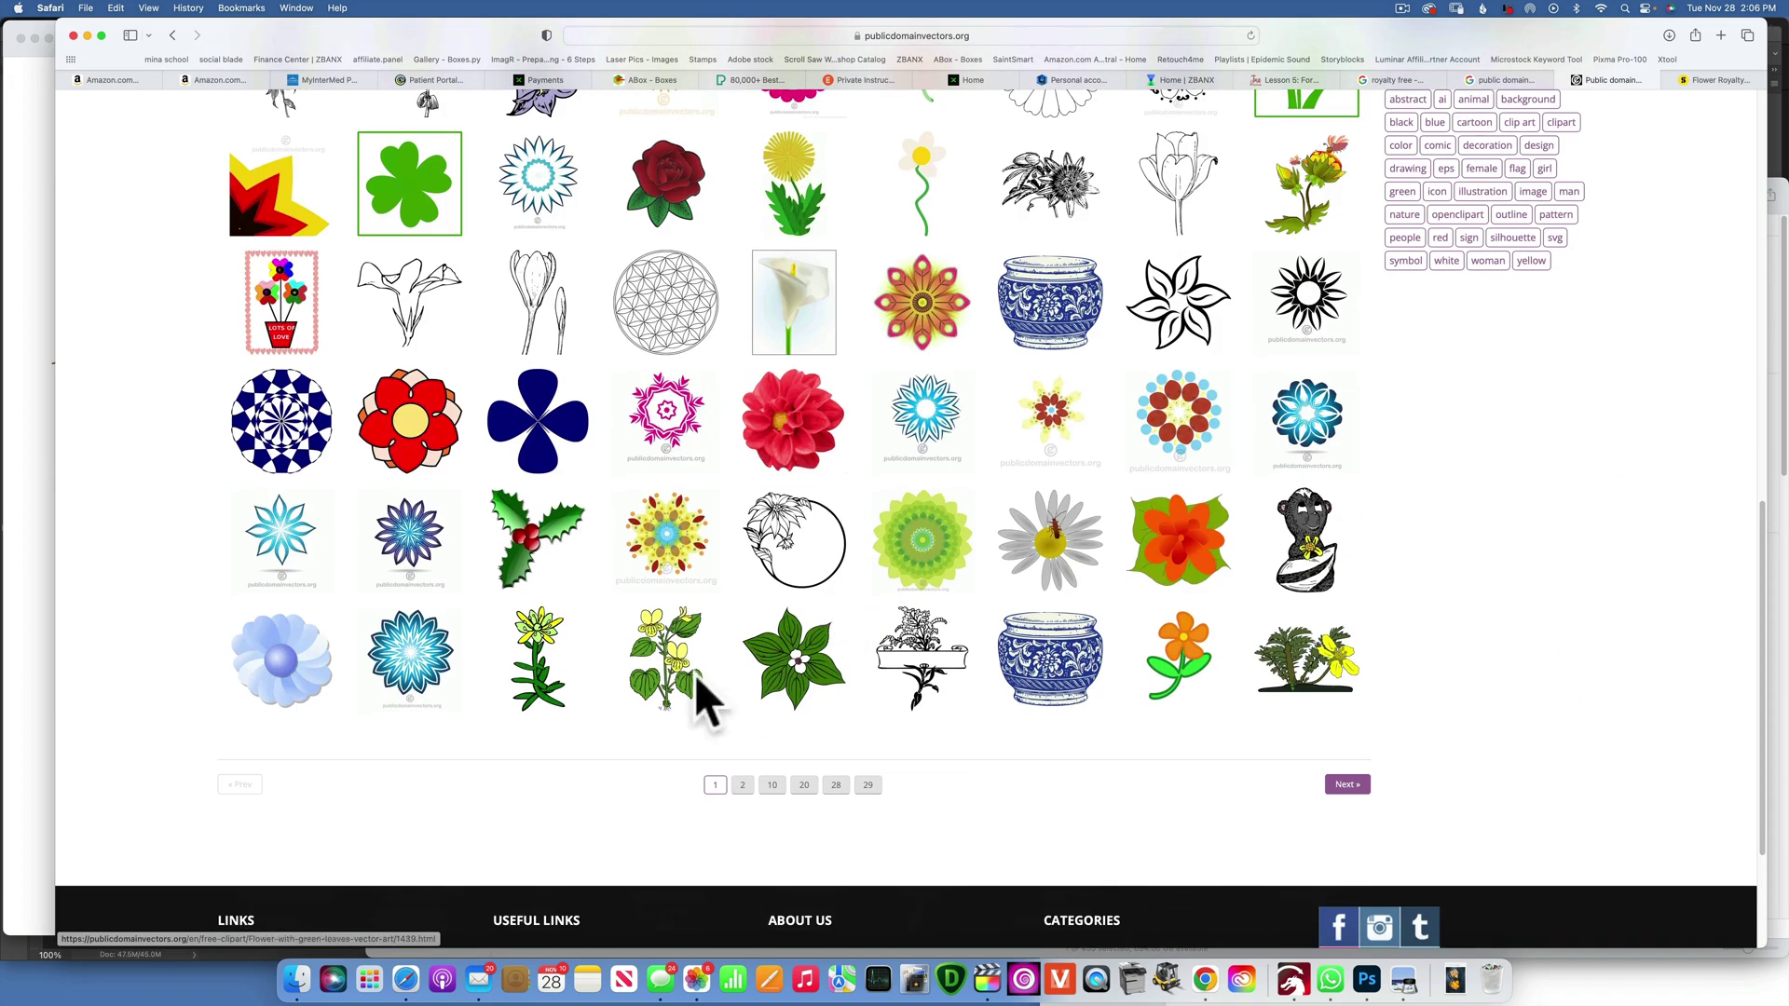
From results page 2, save the Flower silhouette clip art image to Downloads.
left_click(742, 787)
scroll(802, 736, "down", 2)
scroll(799, 736, "down", 3)
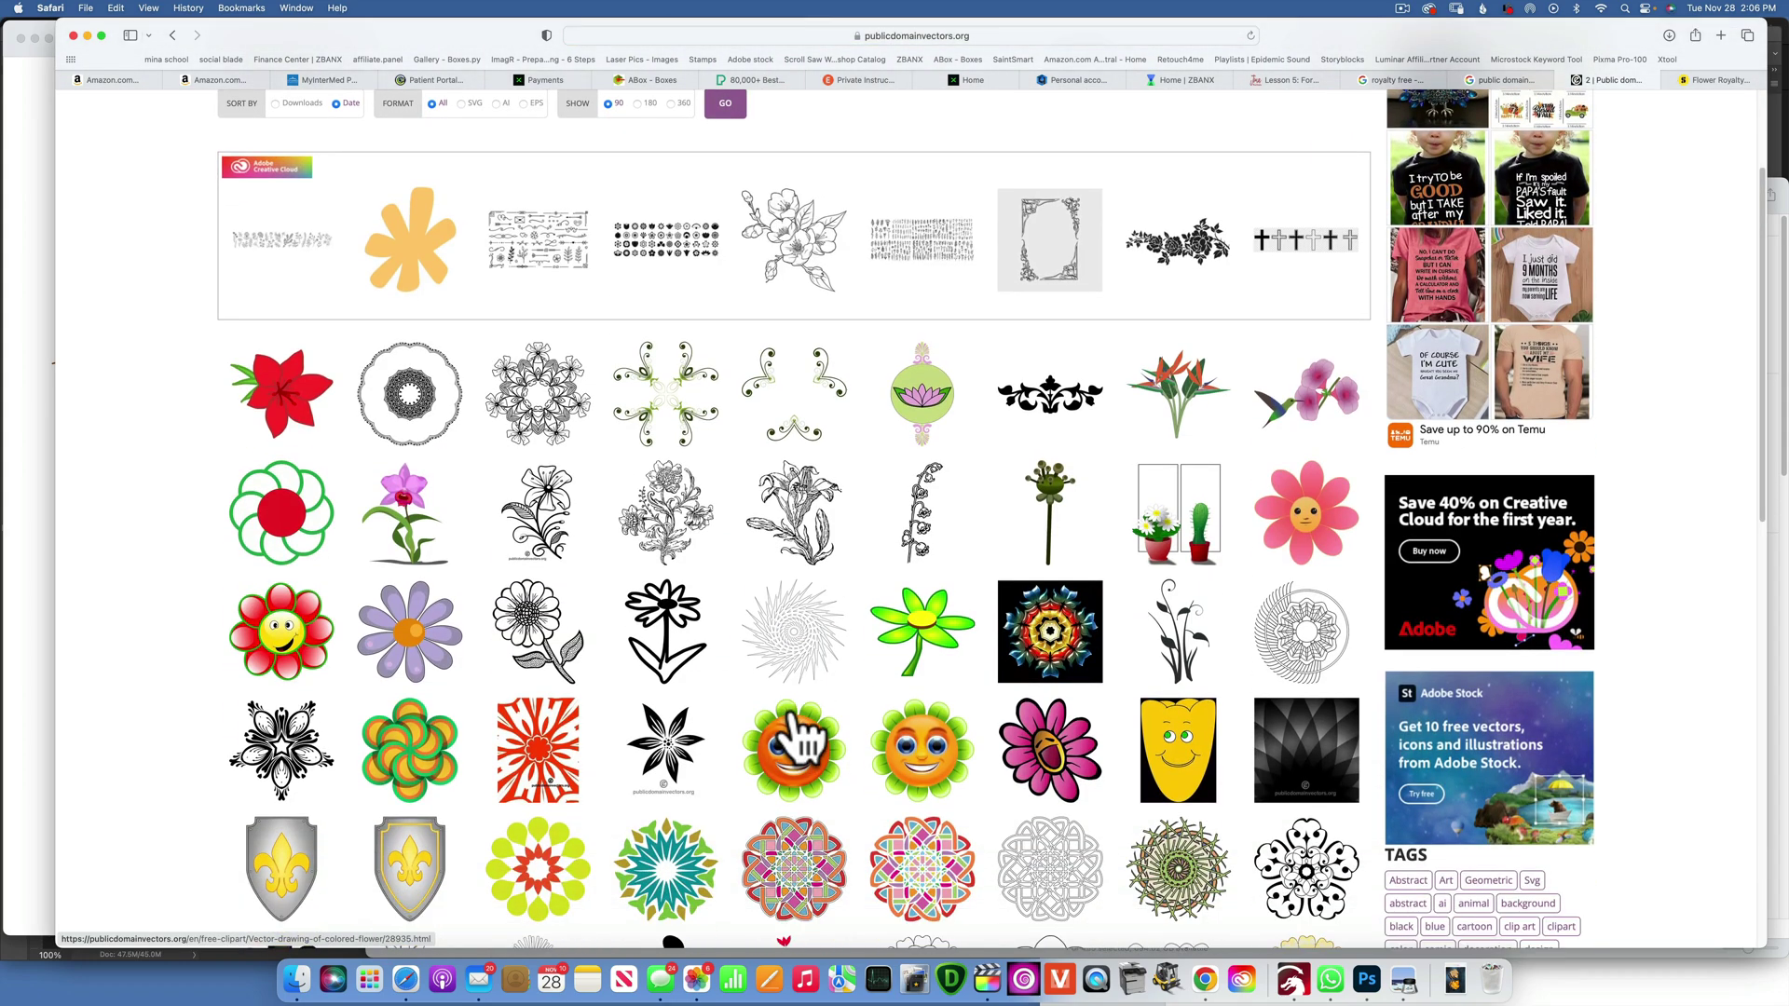
left_click(1043, 396)
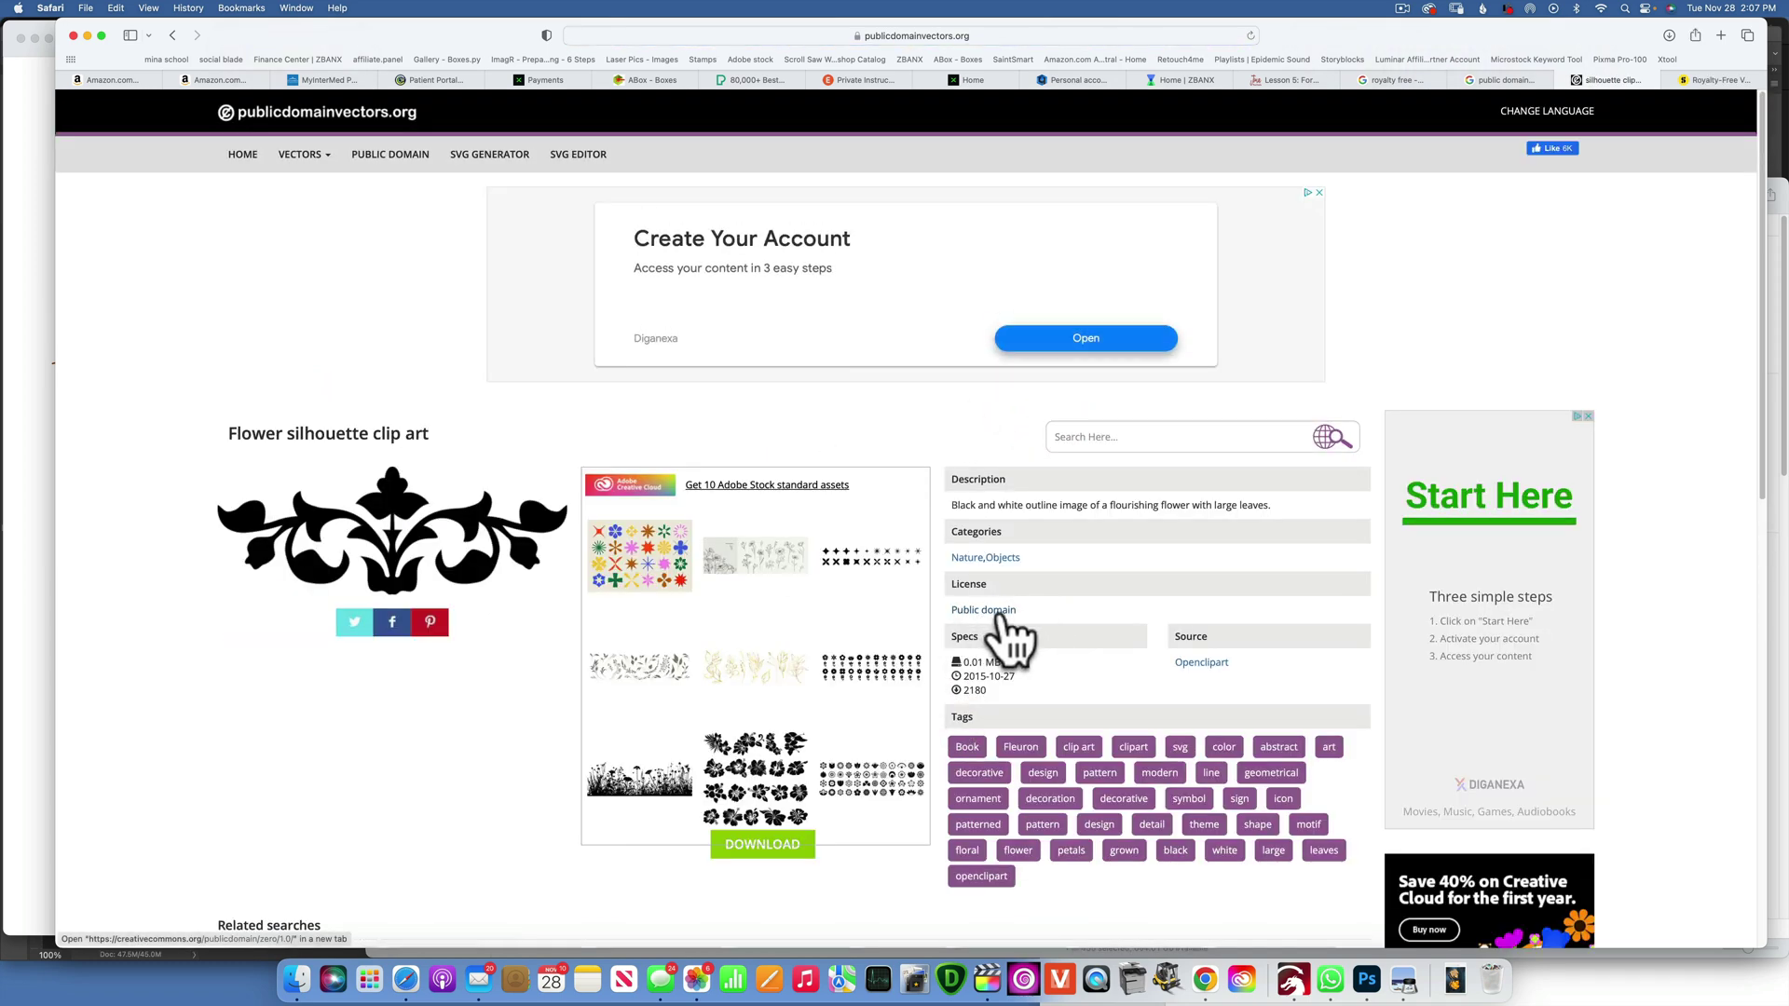
right_click(388, 511)
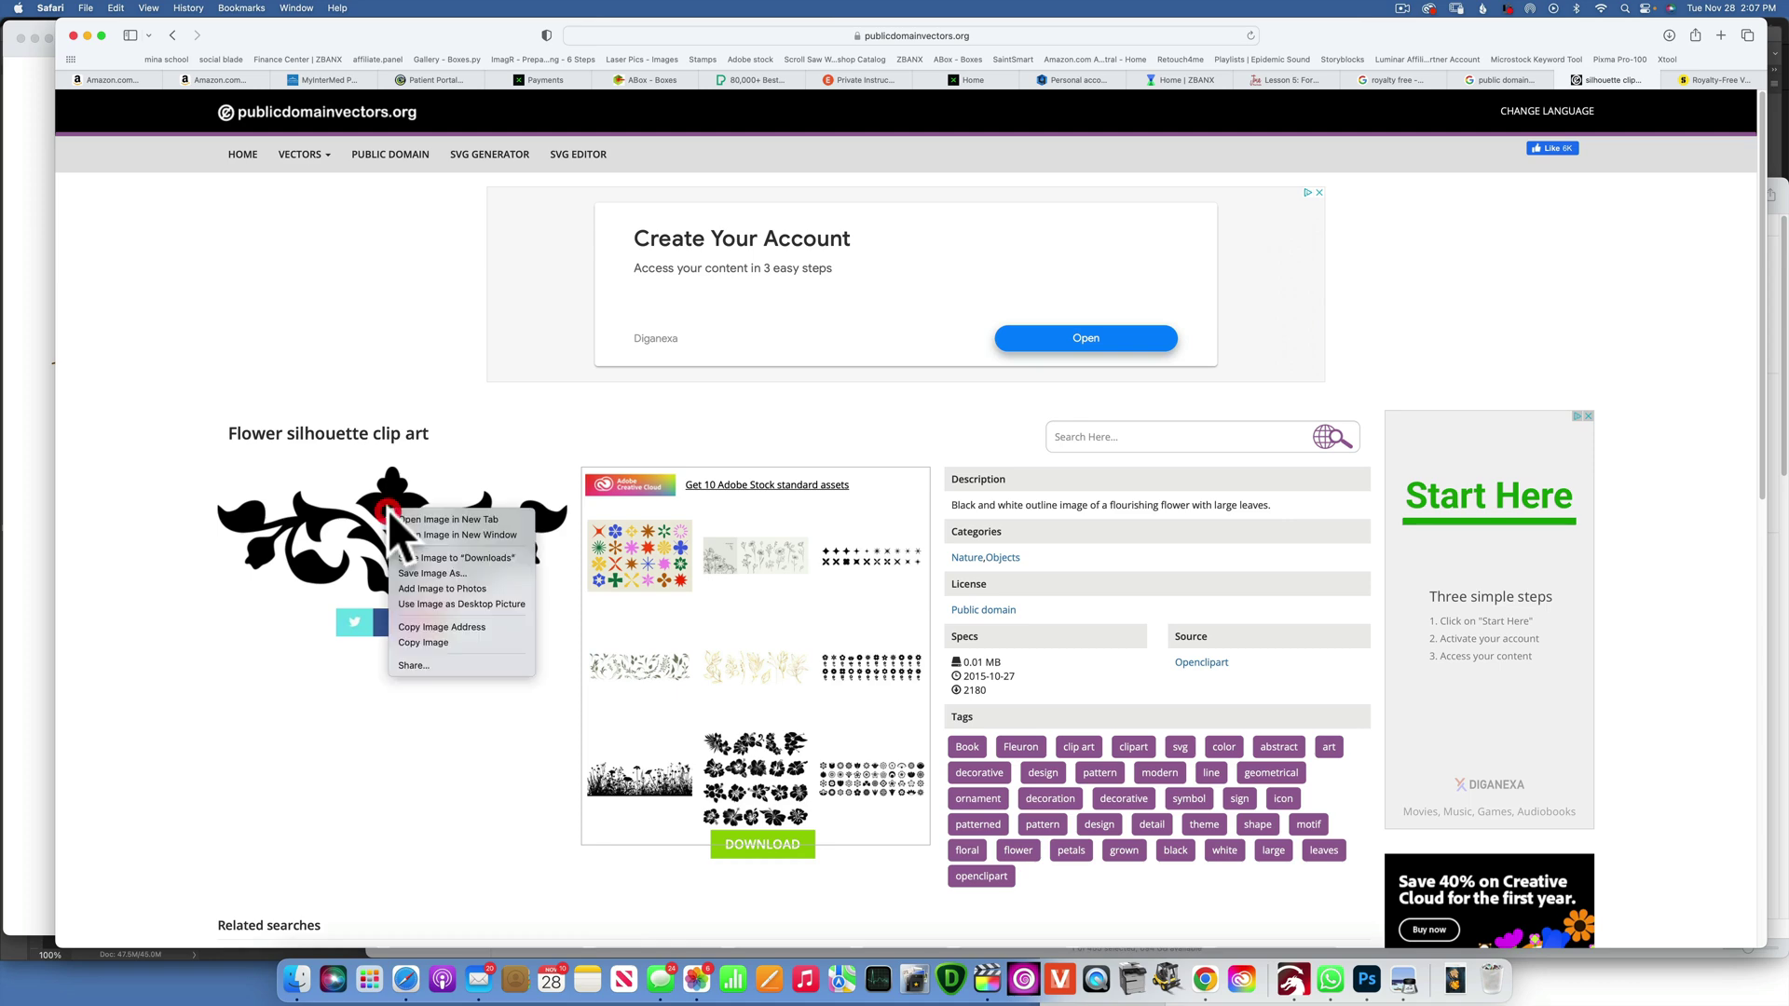
left_click(489, 556)
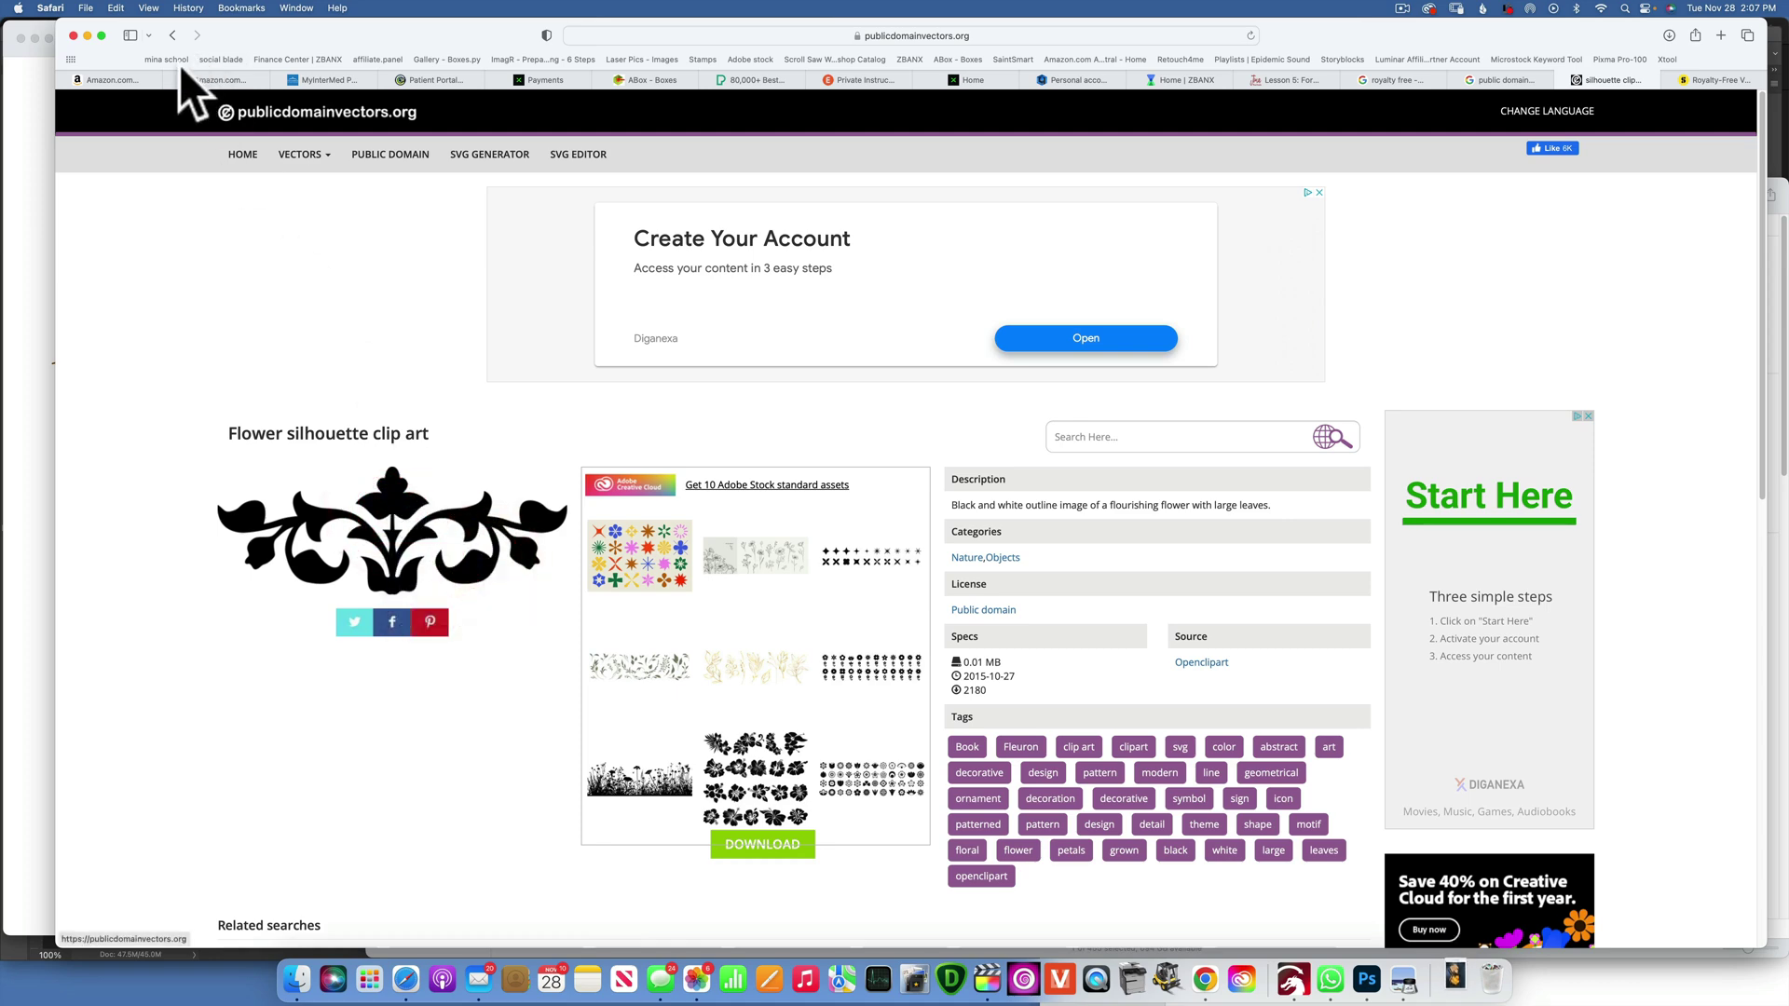
key("super+bracketleft")
From results page 3, save the swirling Silhouette of a flower image to Downloads.
scroll(940, 615, "down", 10)
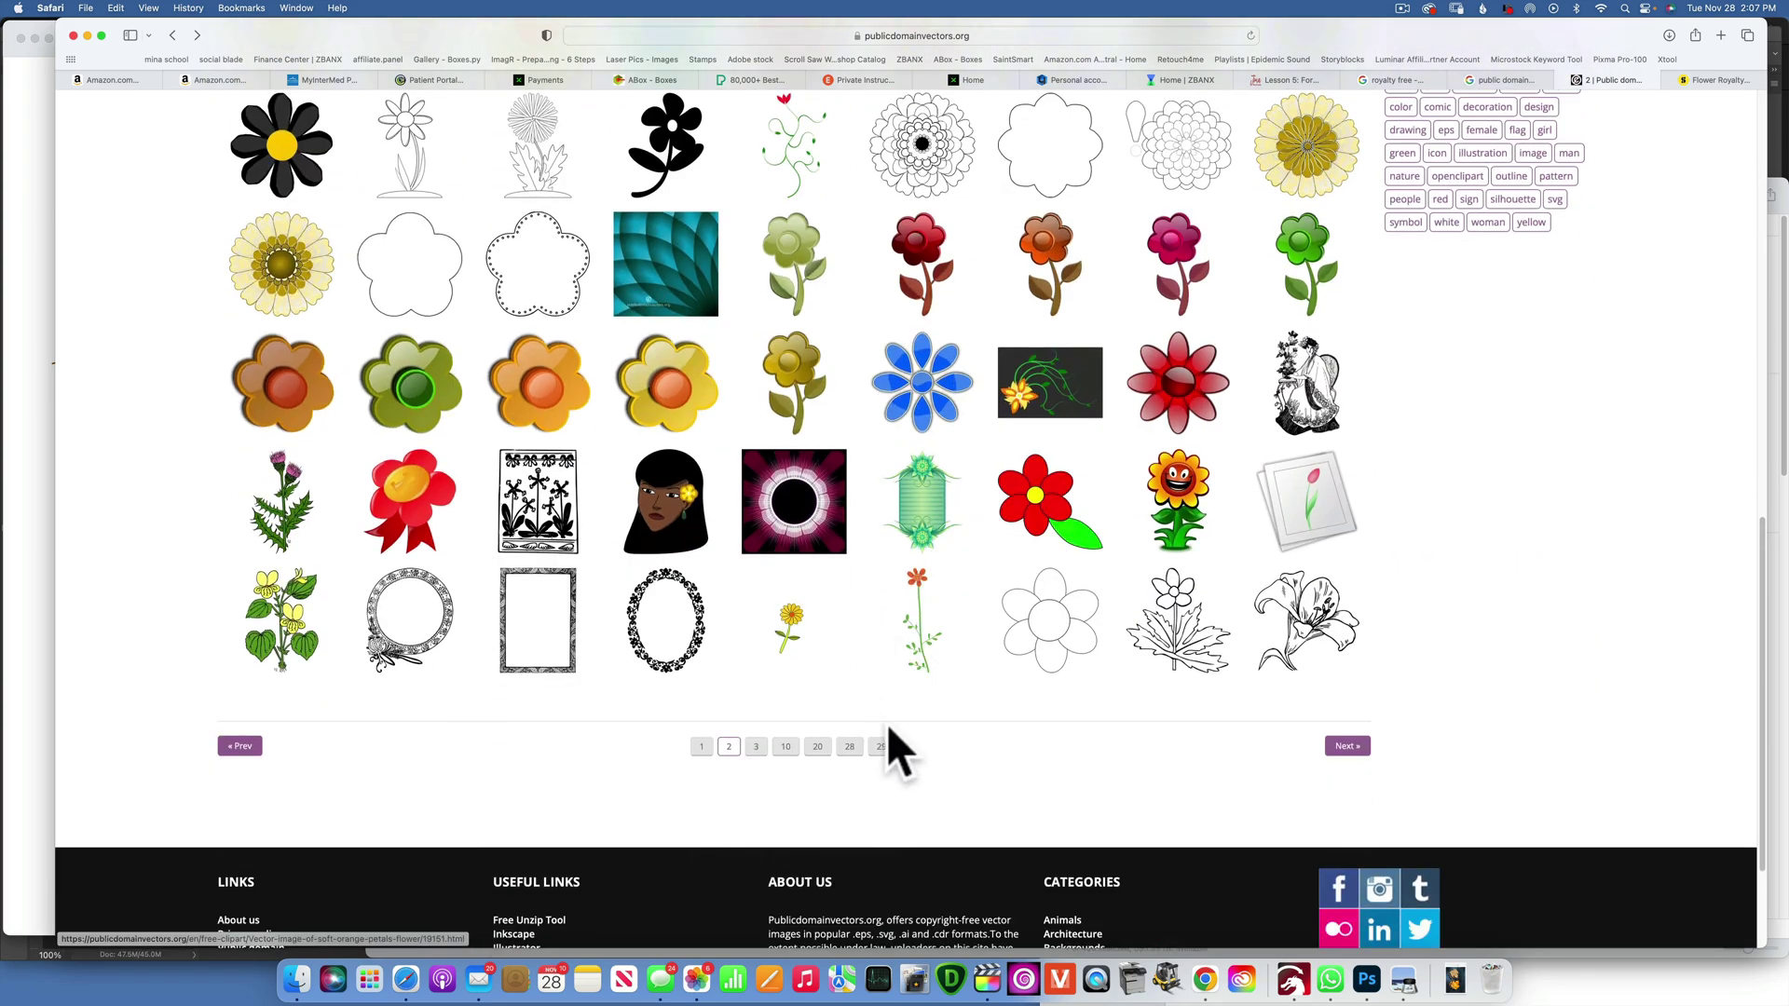
left_click(755, 746)
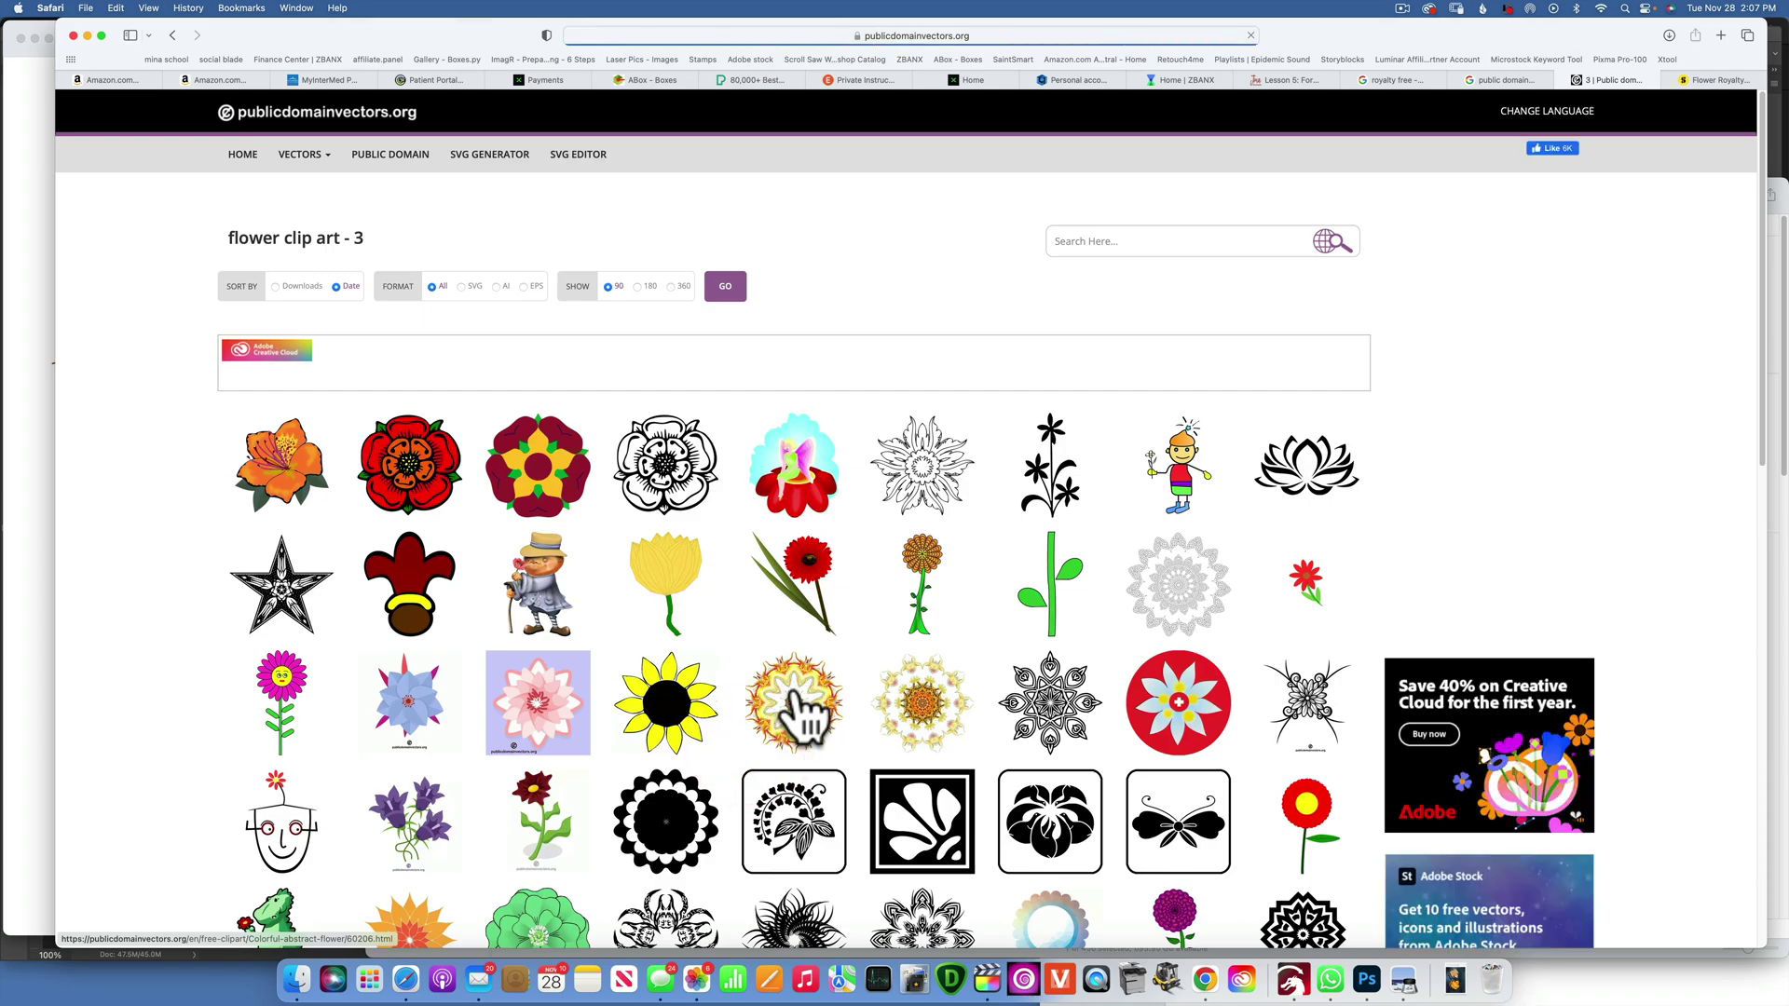
scroll(798, 715, "down", 3)
scroll(803, 717, "down", 8)
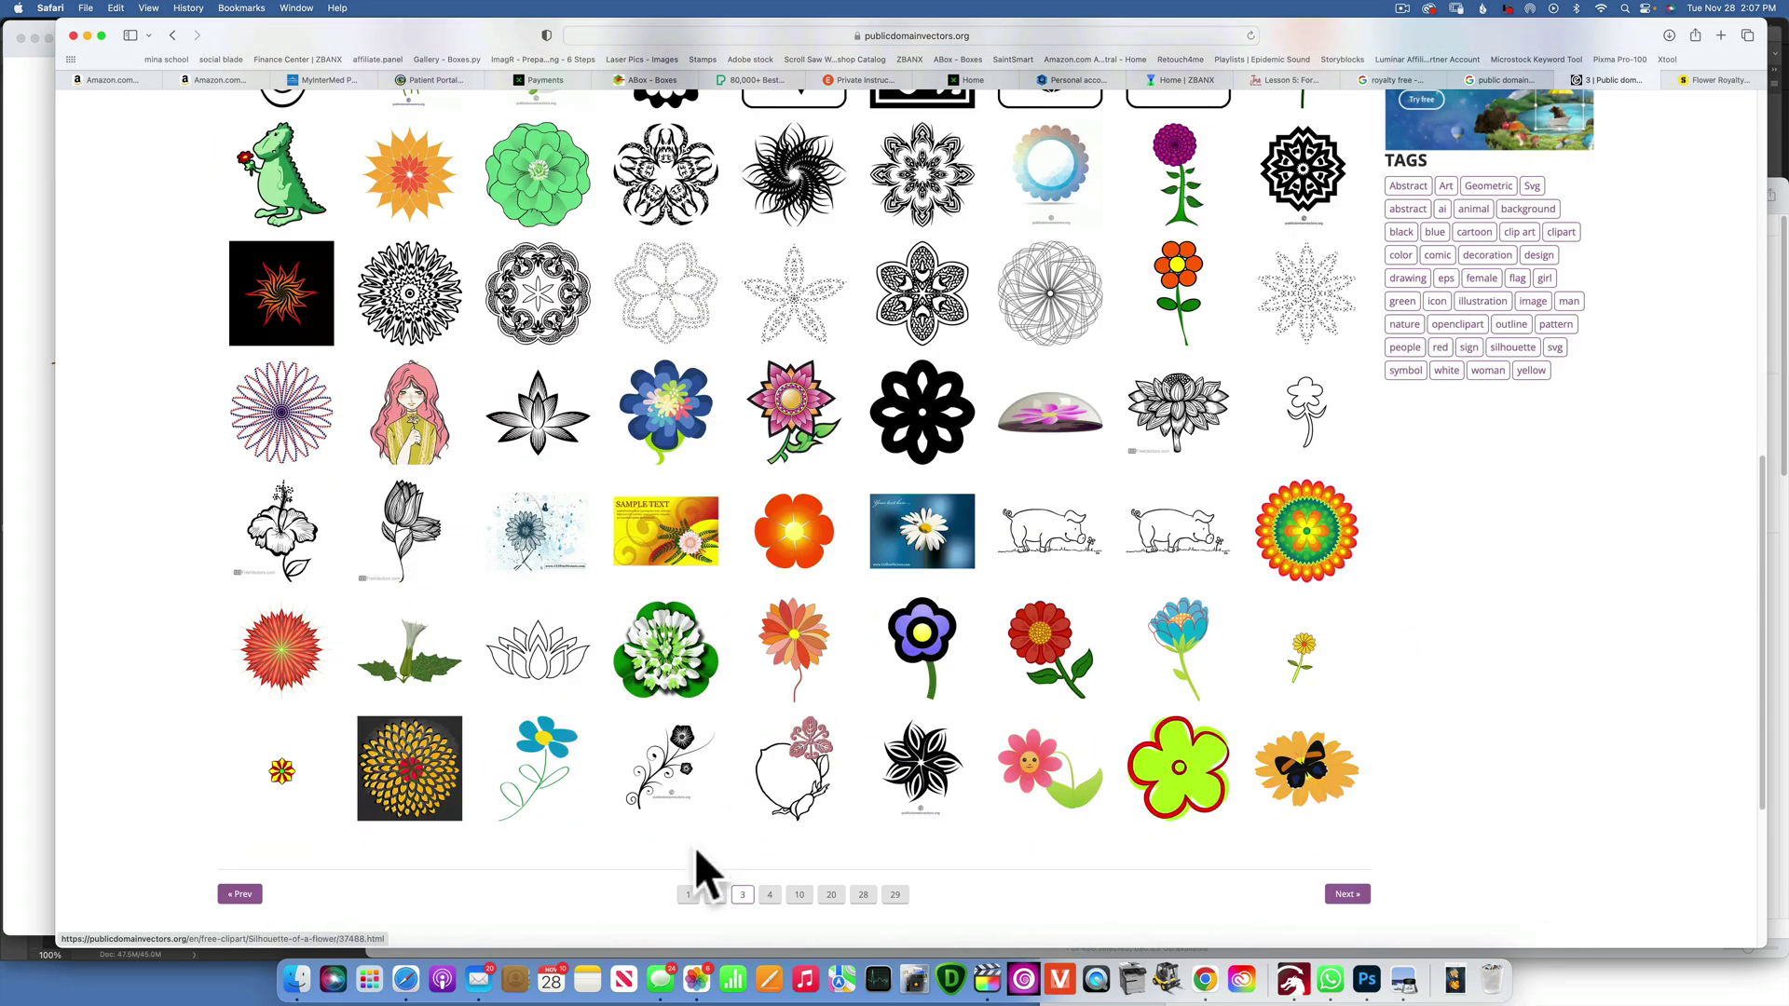
left_click(674, 751)
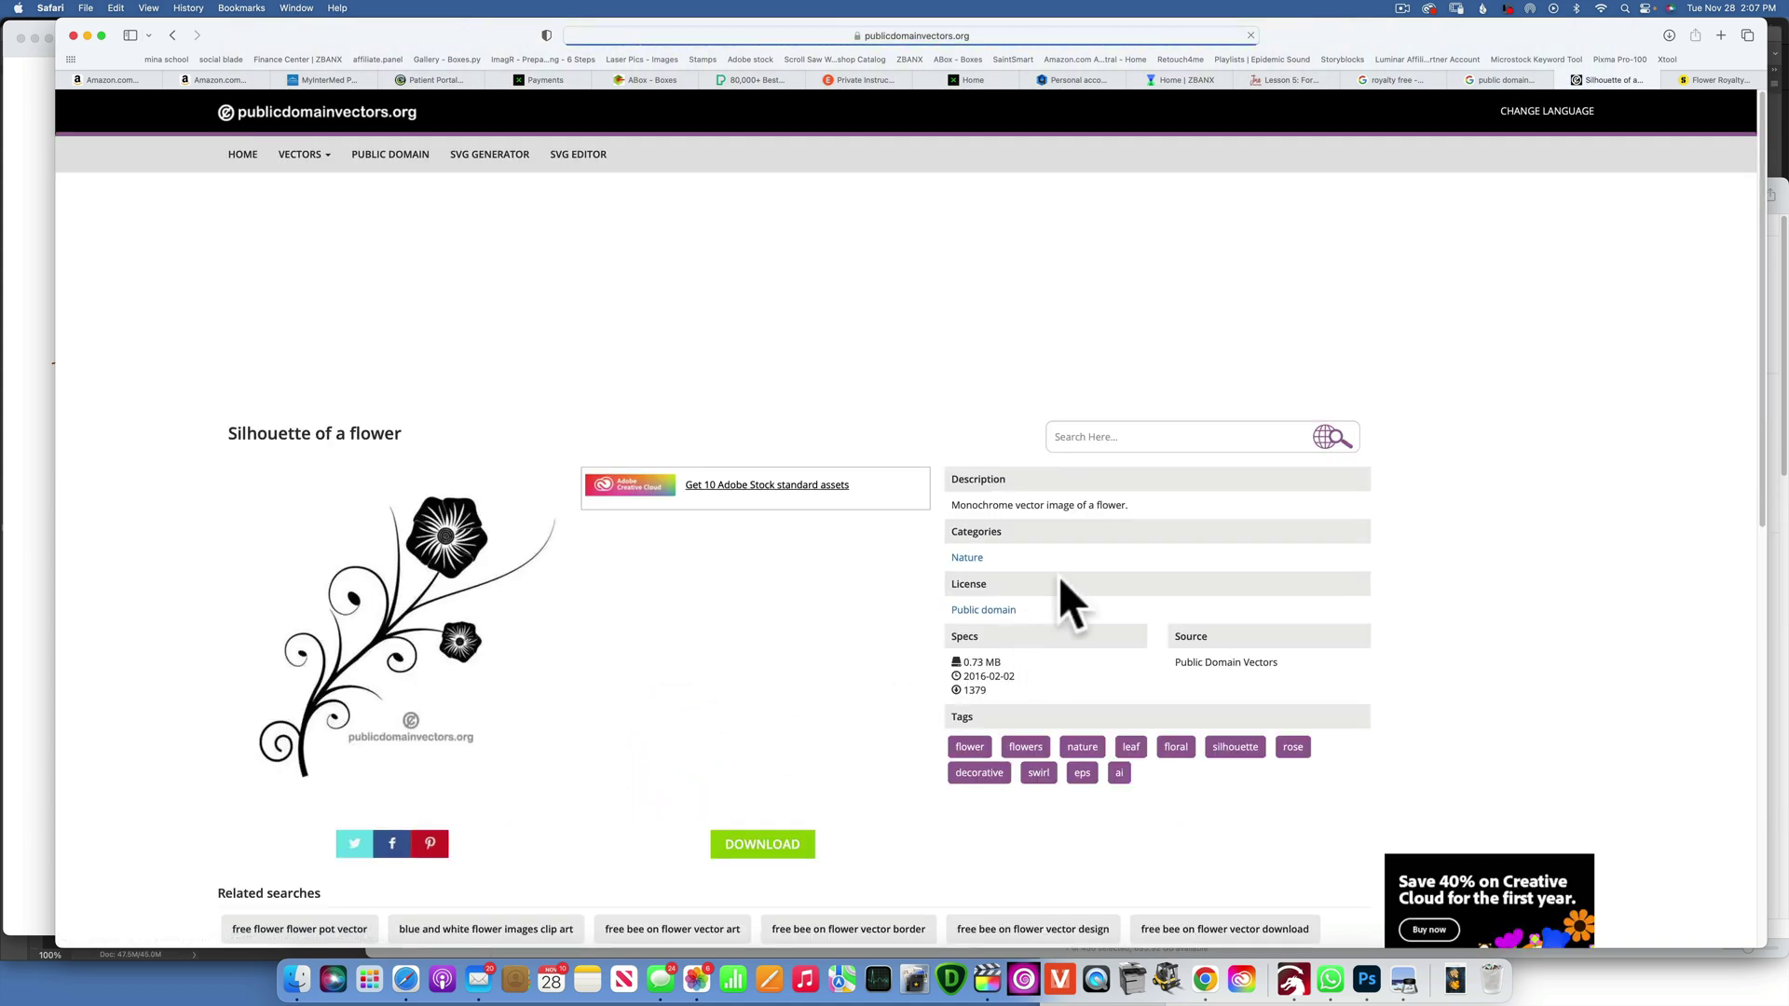
right_click(419, 591)
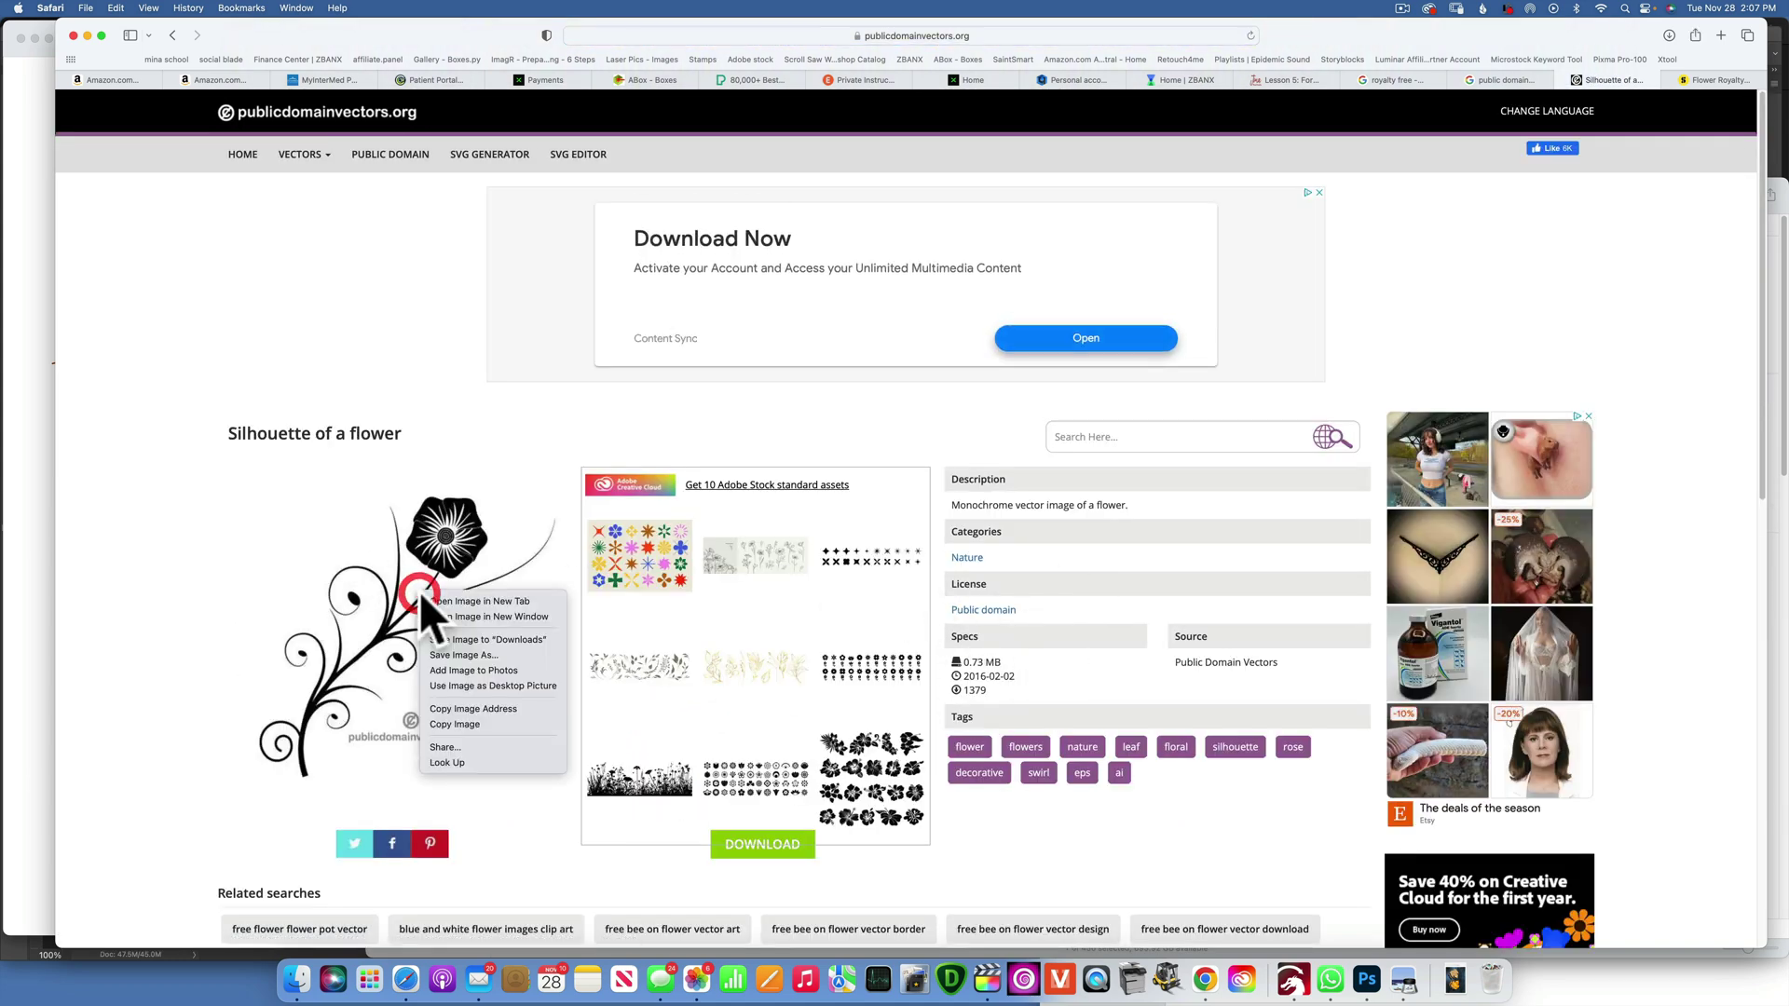
left_click(508, 639)
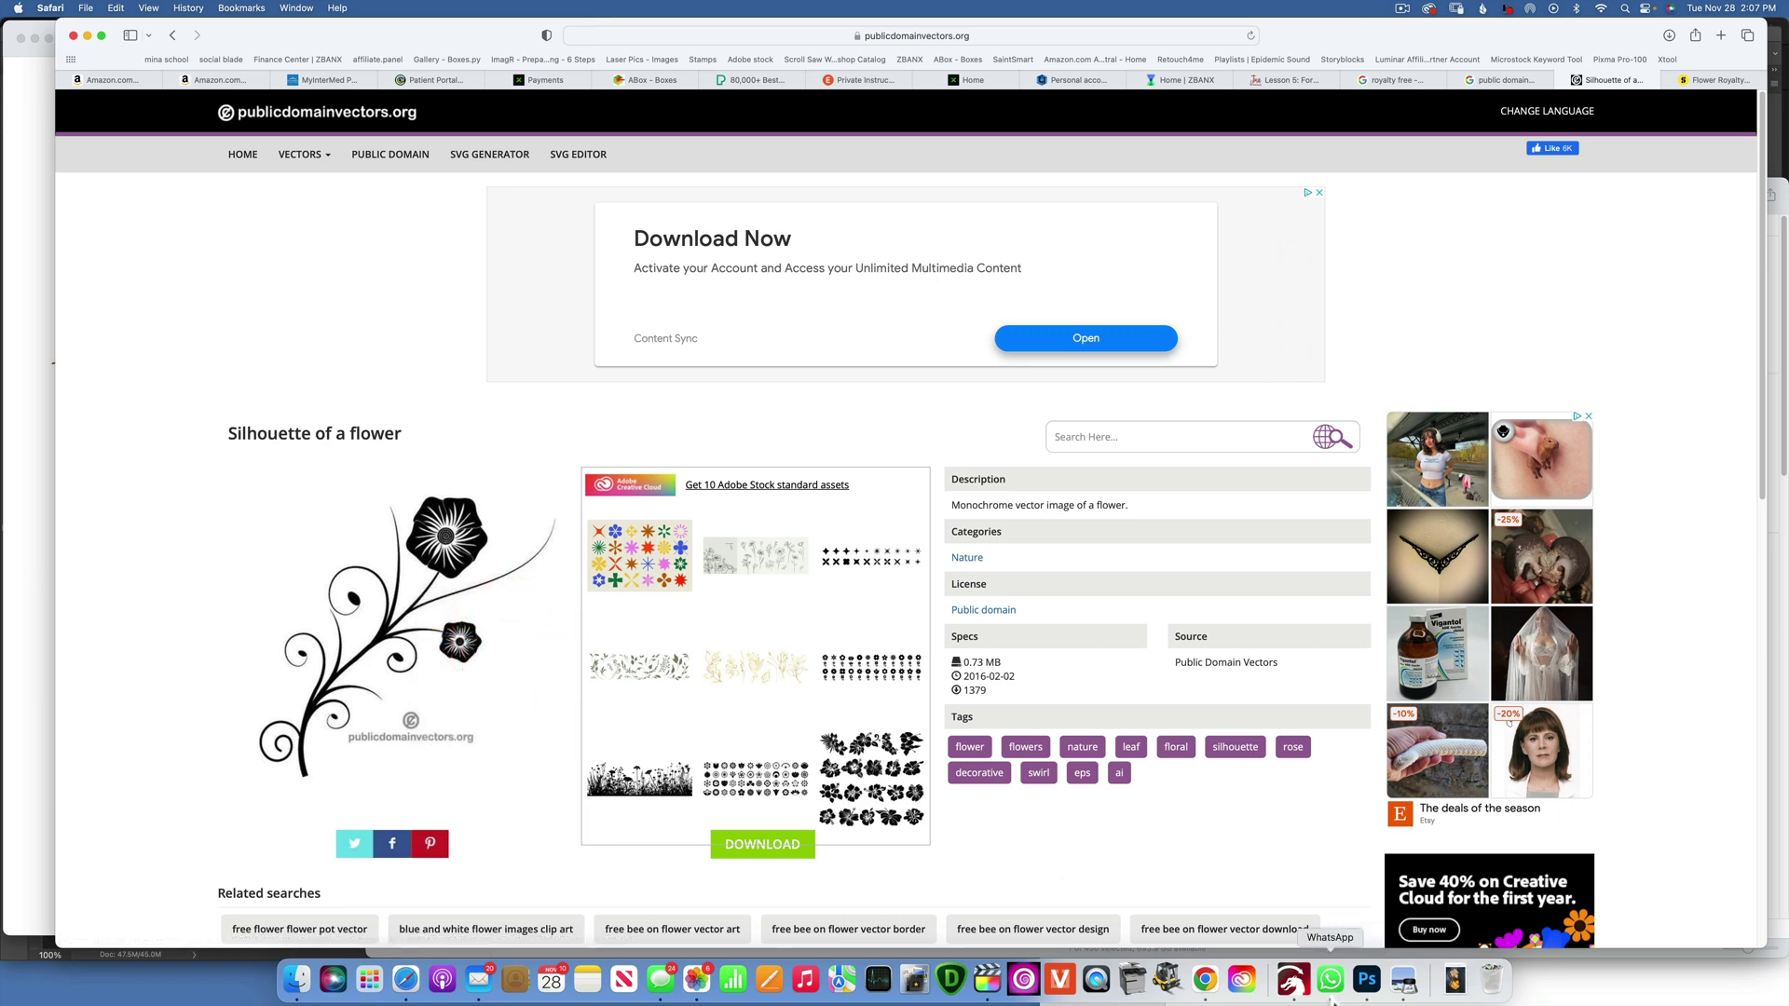
Drag images-8.jpeg from the Downloads folder onto the LightBurn canvas.
left_click(1291, 979)
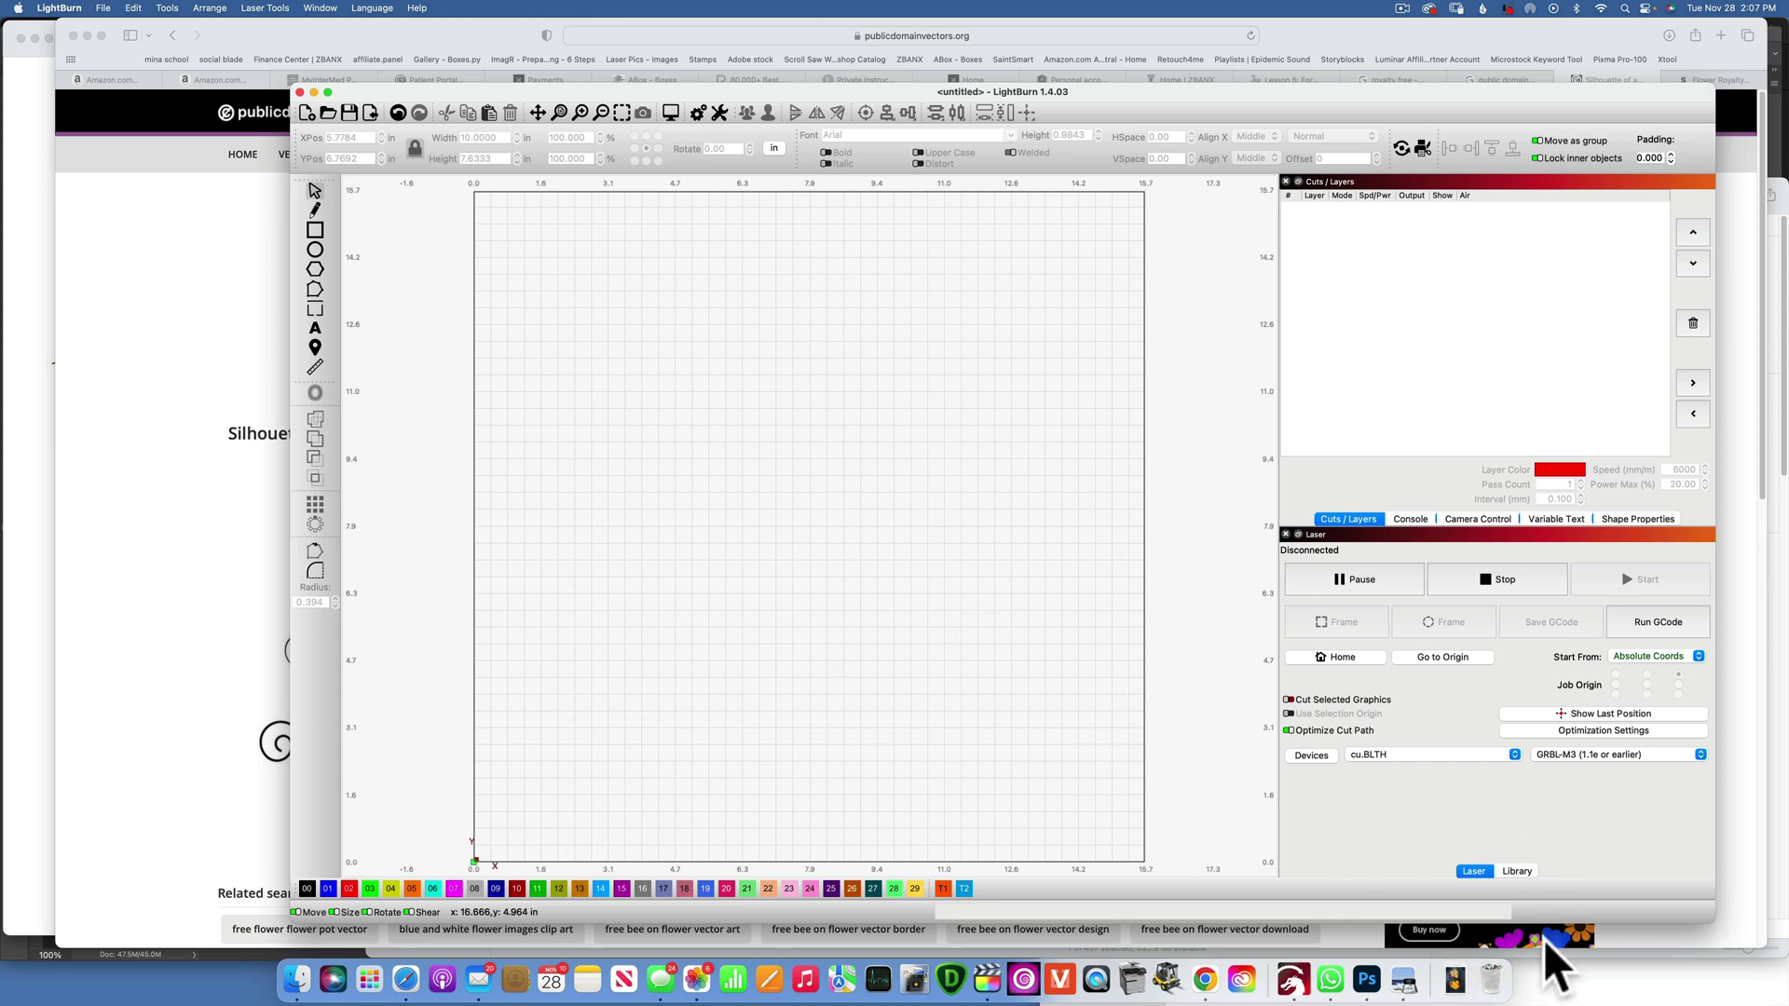
left_click(1455, 980)
scroll(1517, 859, "down", 10)
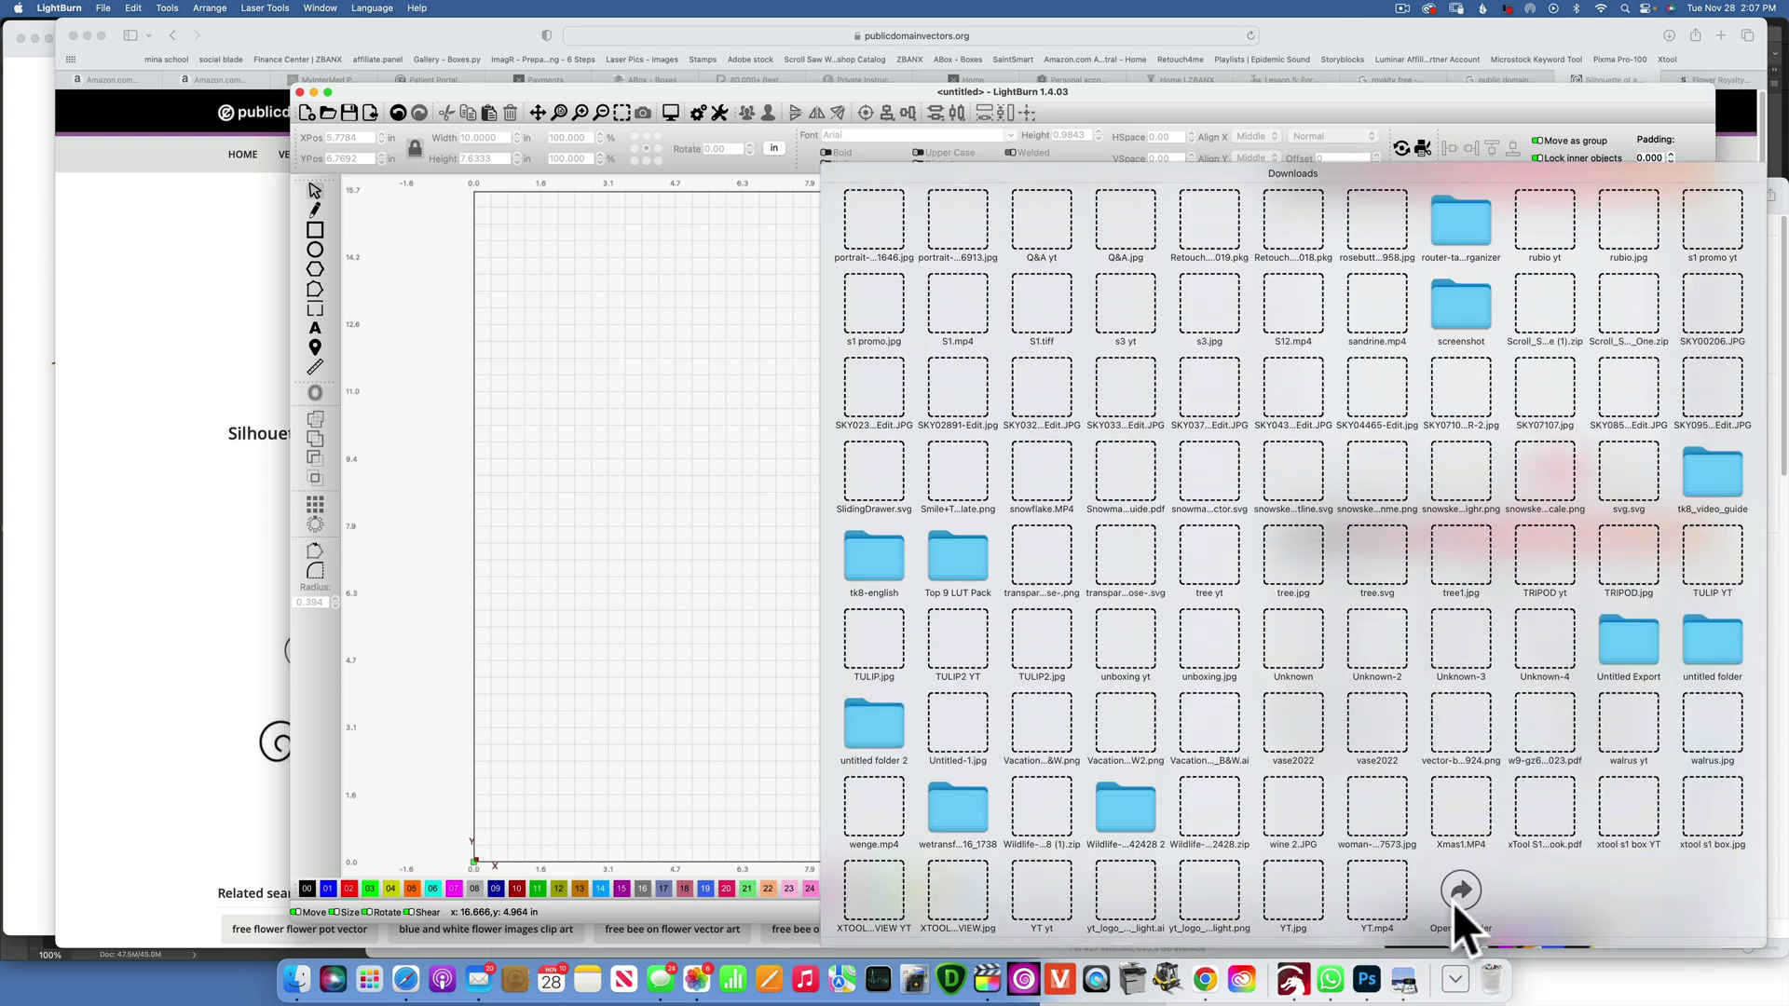
left_click(1459, 893)
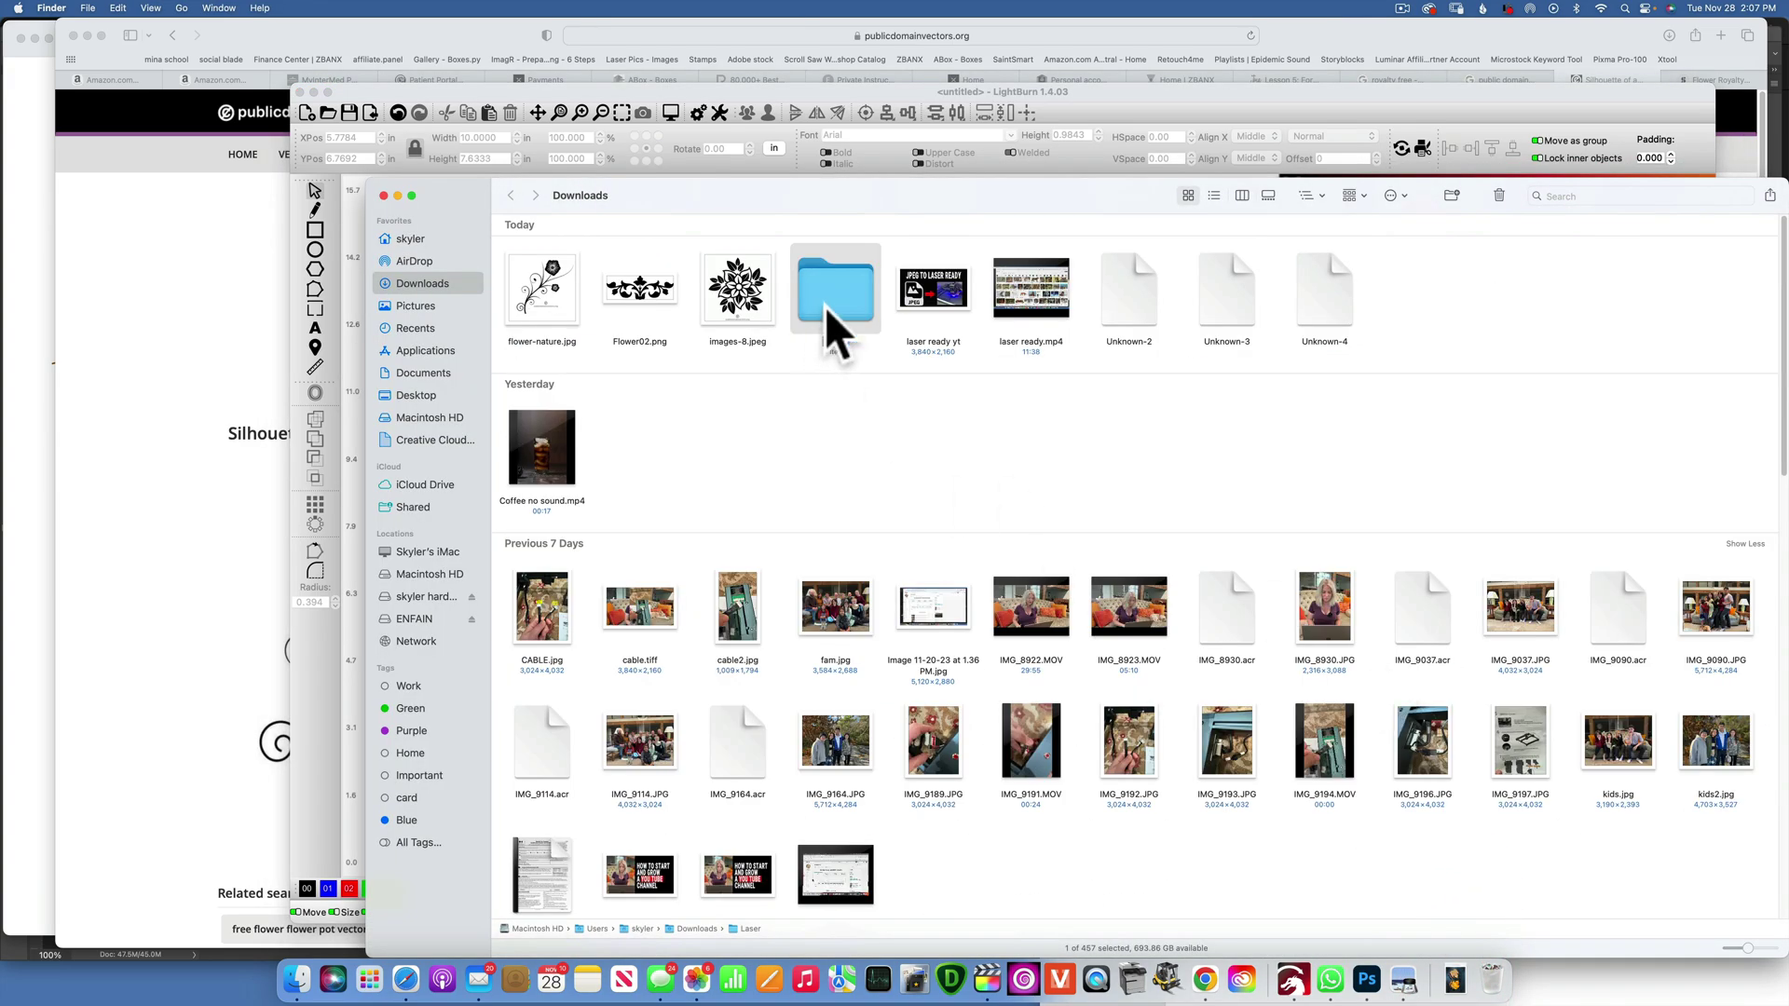
left_click_drag(702, 188, 1402, 300)
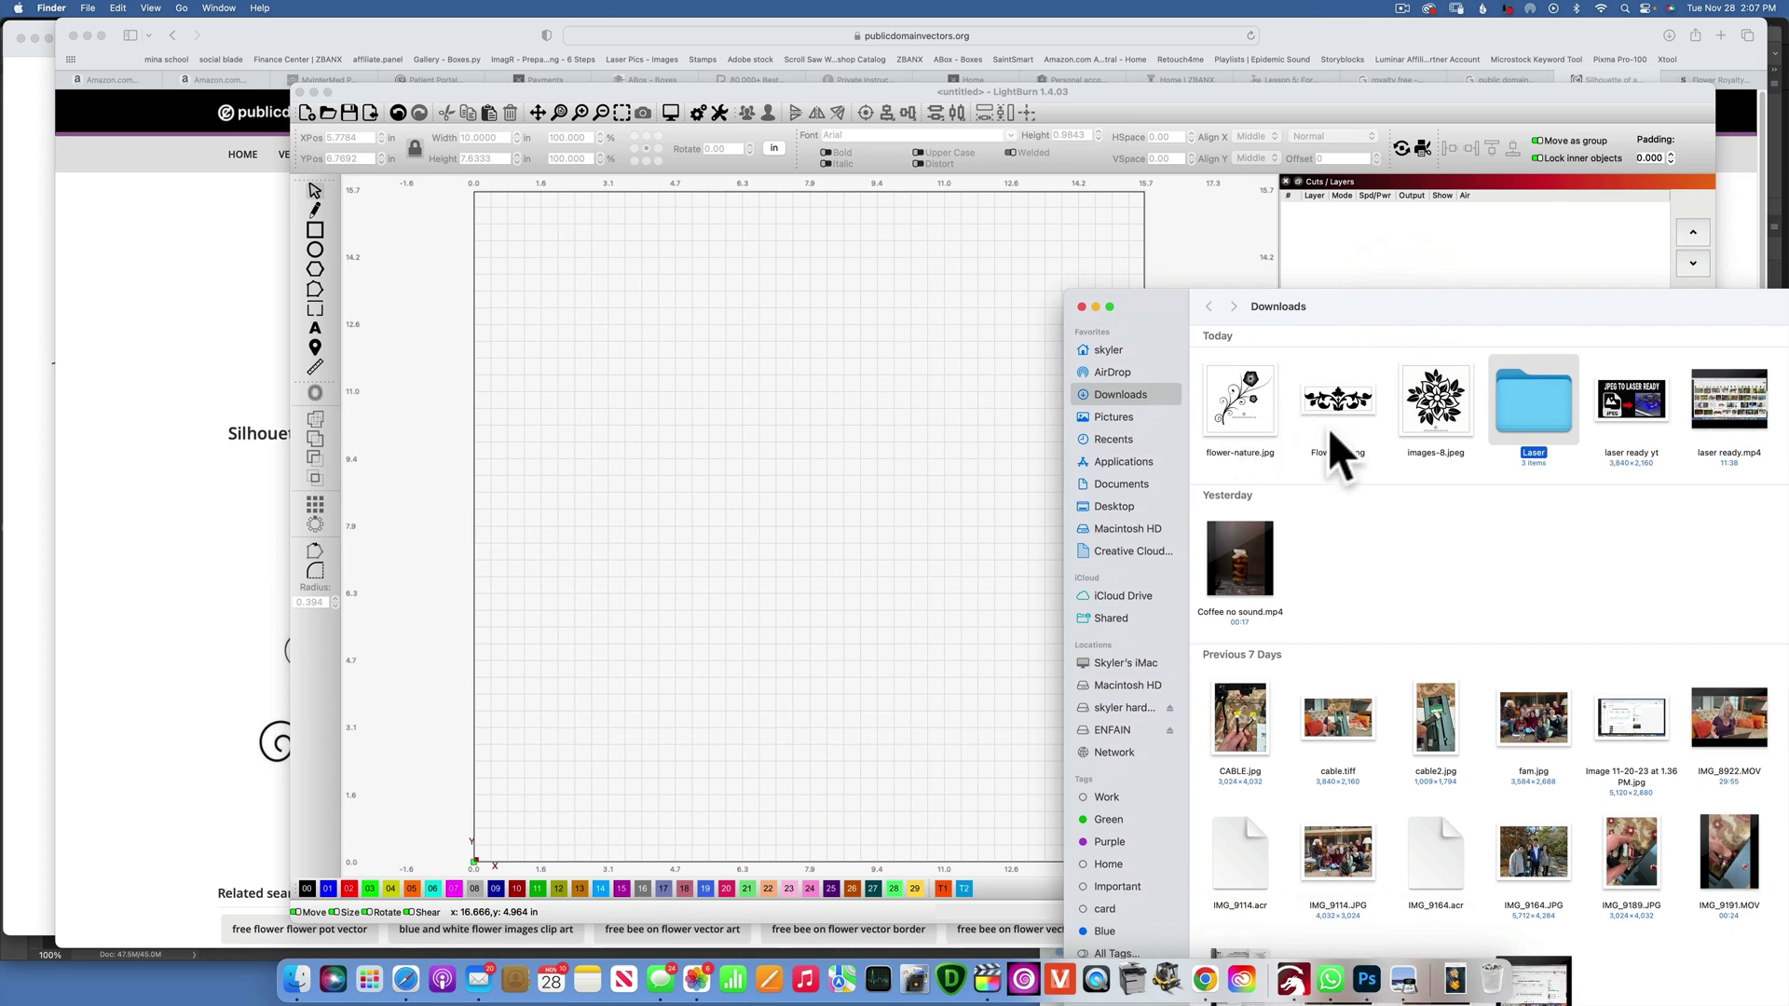
left_click_drag(1438, 400, 848, 354)
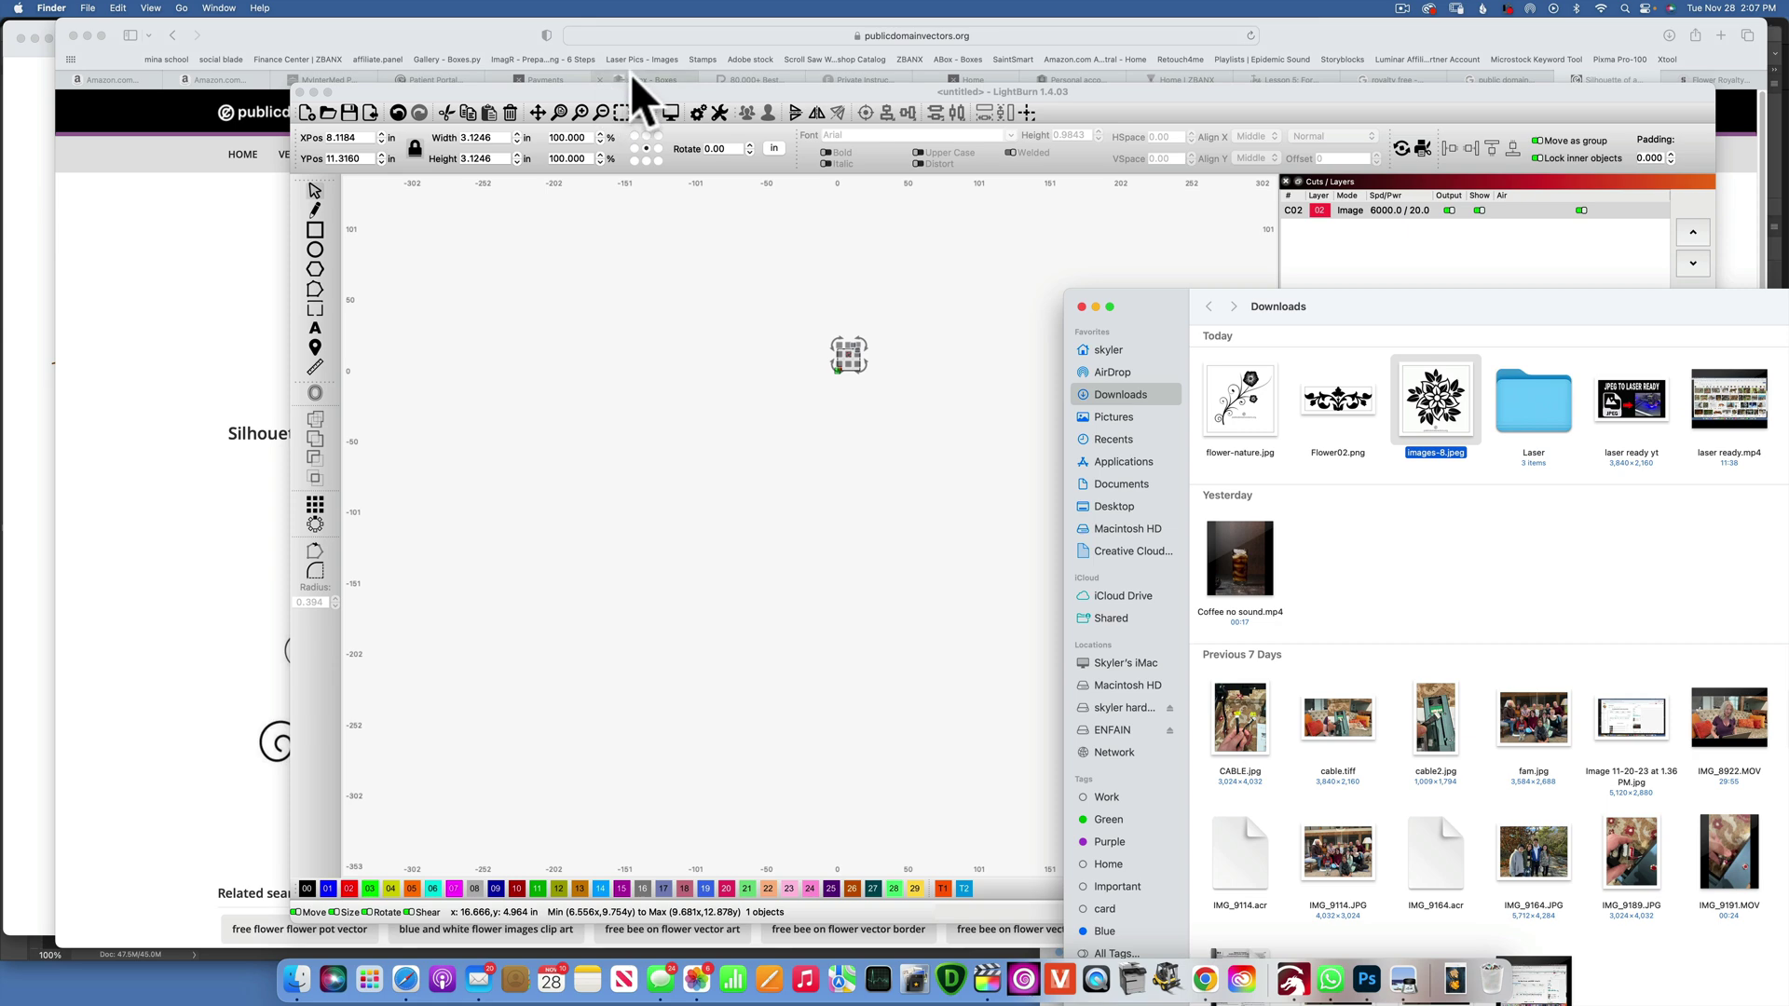
left_click(620, 116)
Trace the flower image with Fade Image on and Threshold raised to 149.
left_click(620, 116)
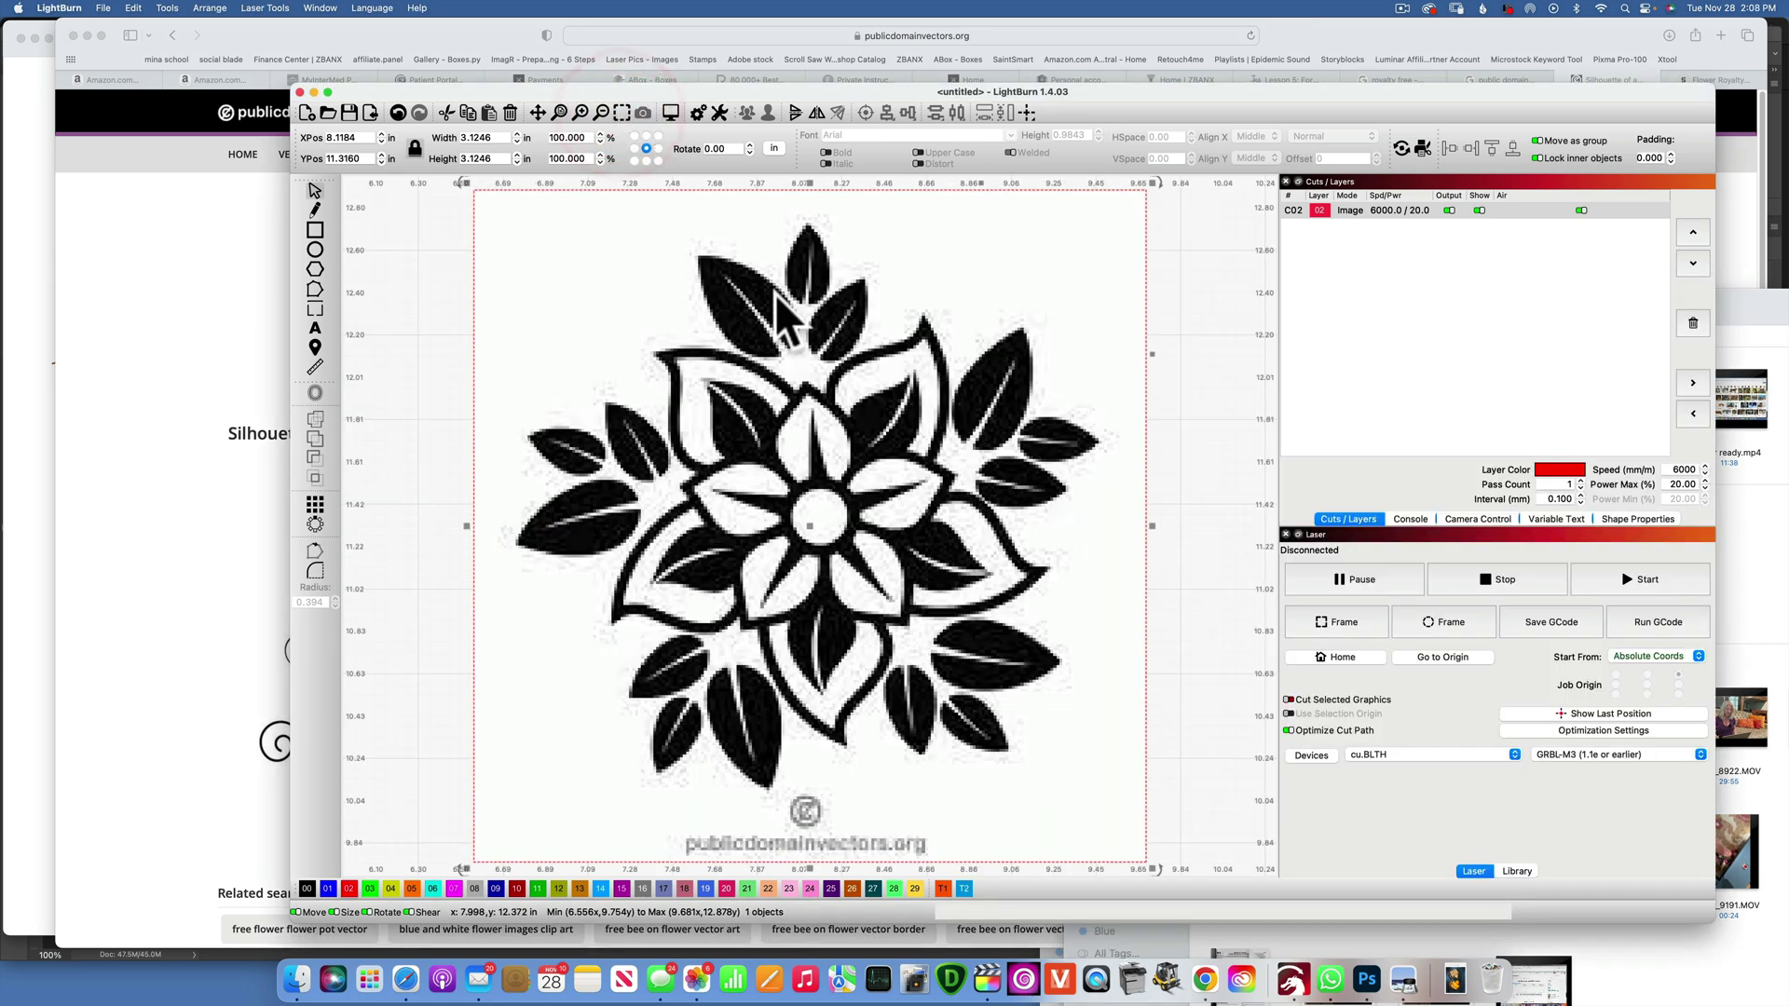
right_click(810, 451)
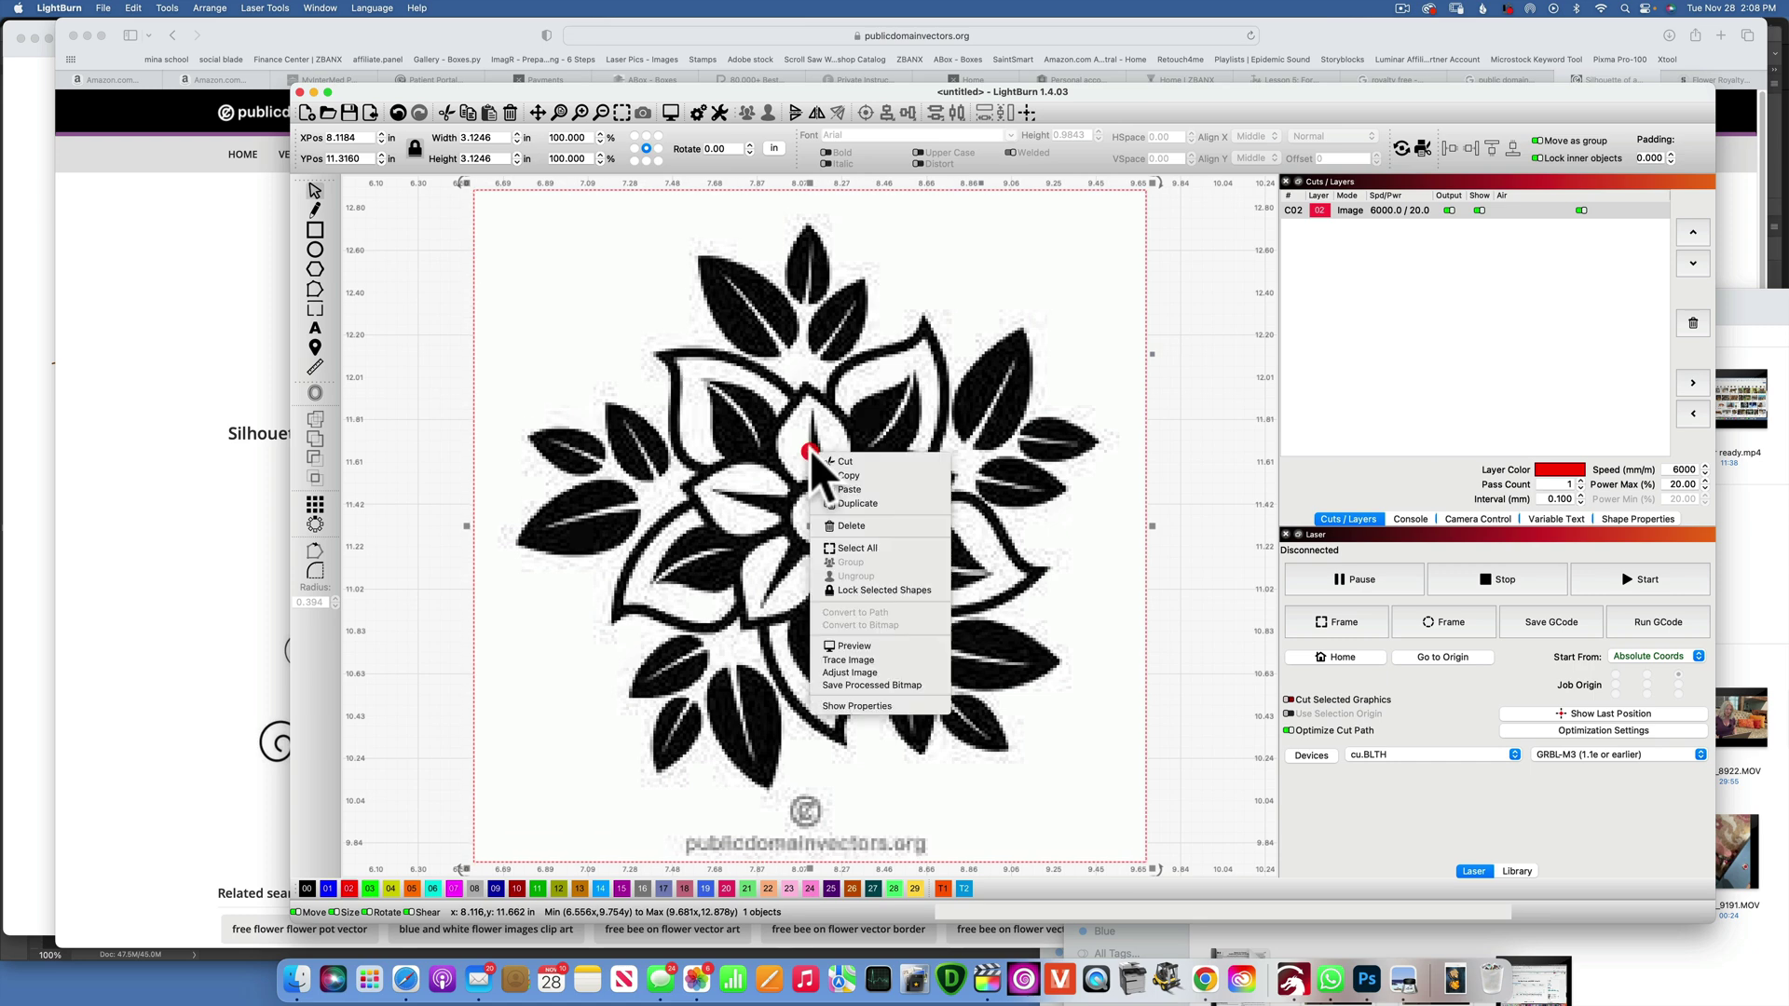
left_click(876, 659)
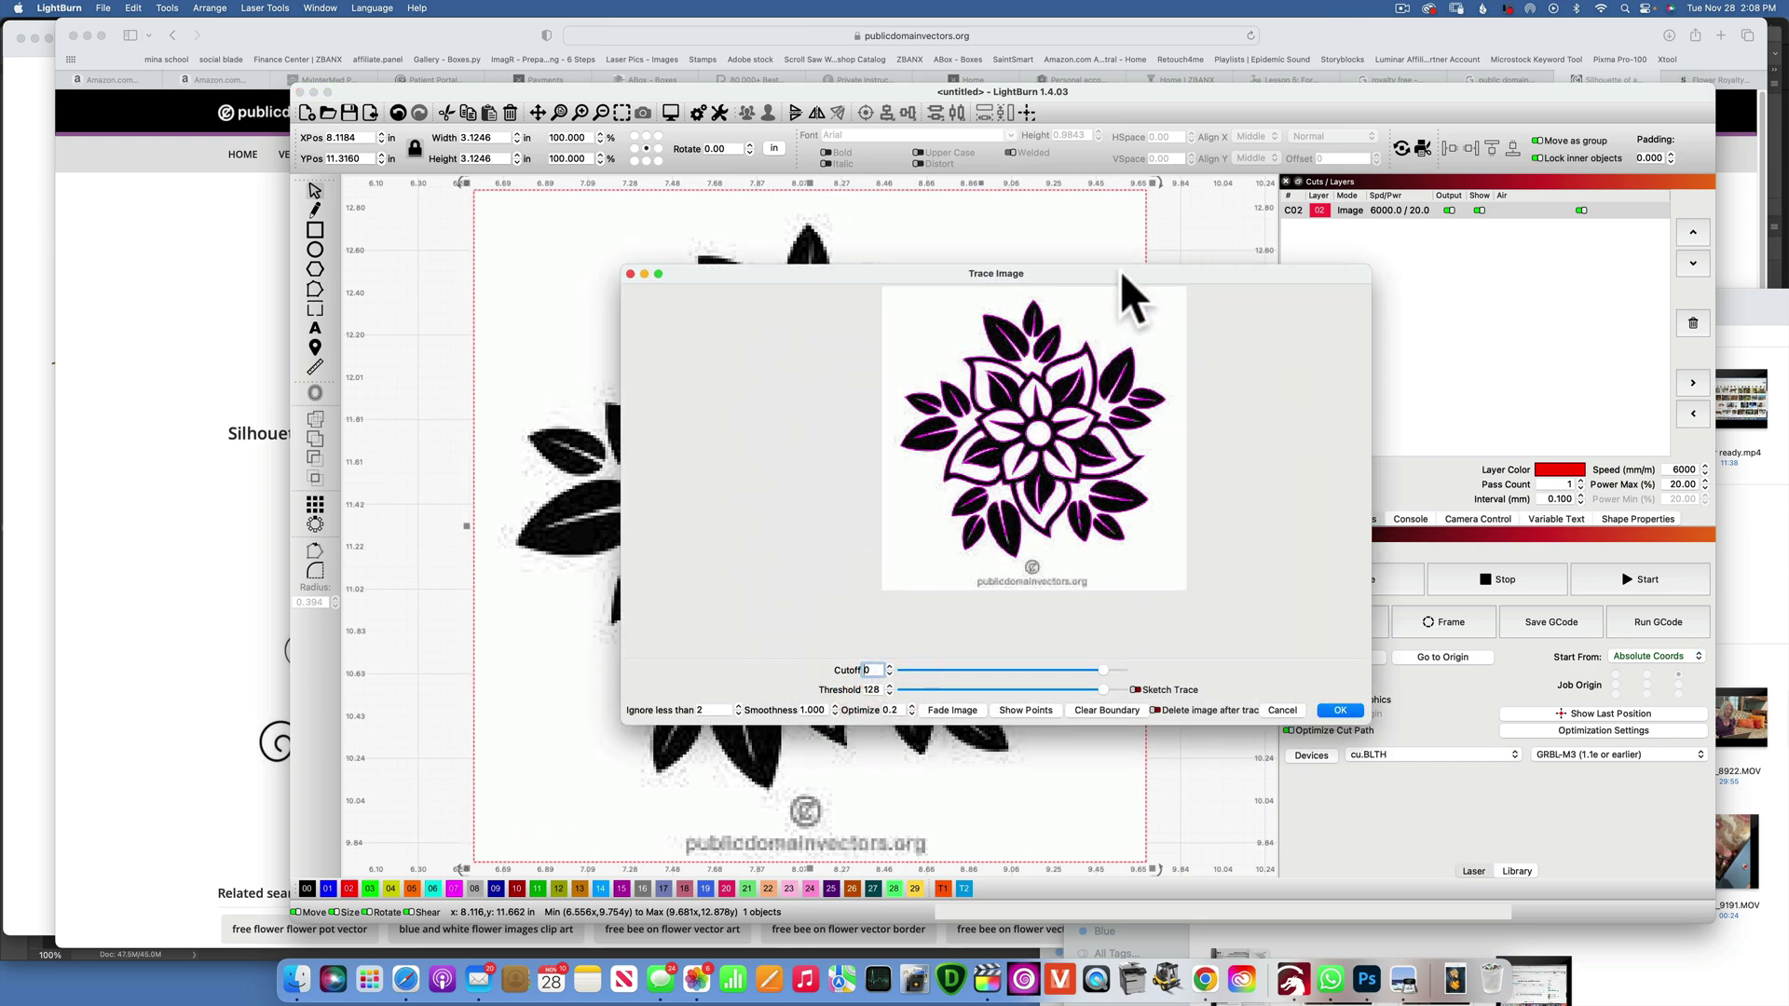
left_click_drag(1118, 271, 907, 207)
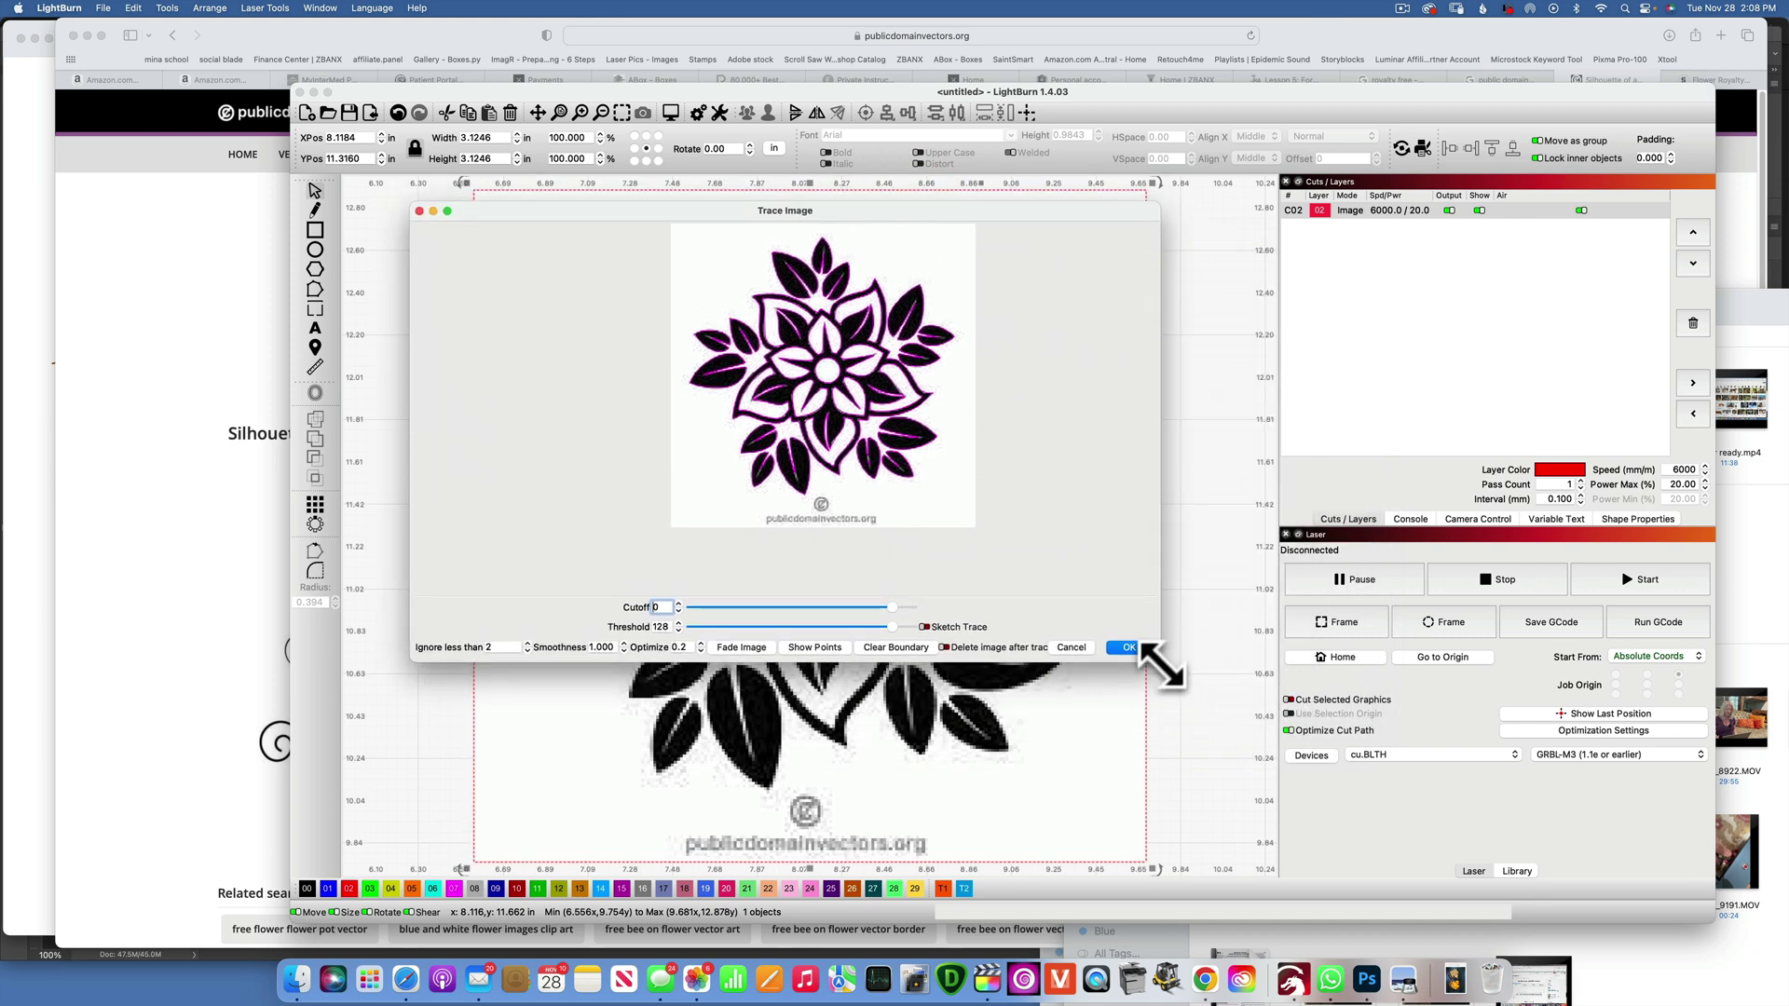
mouse_move(1161, 665)
left_mouse_down()
mouse_move(1350, 863)
mouse_move(1375, 850)
left_mouse_up()
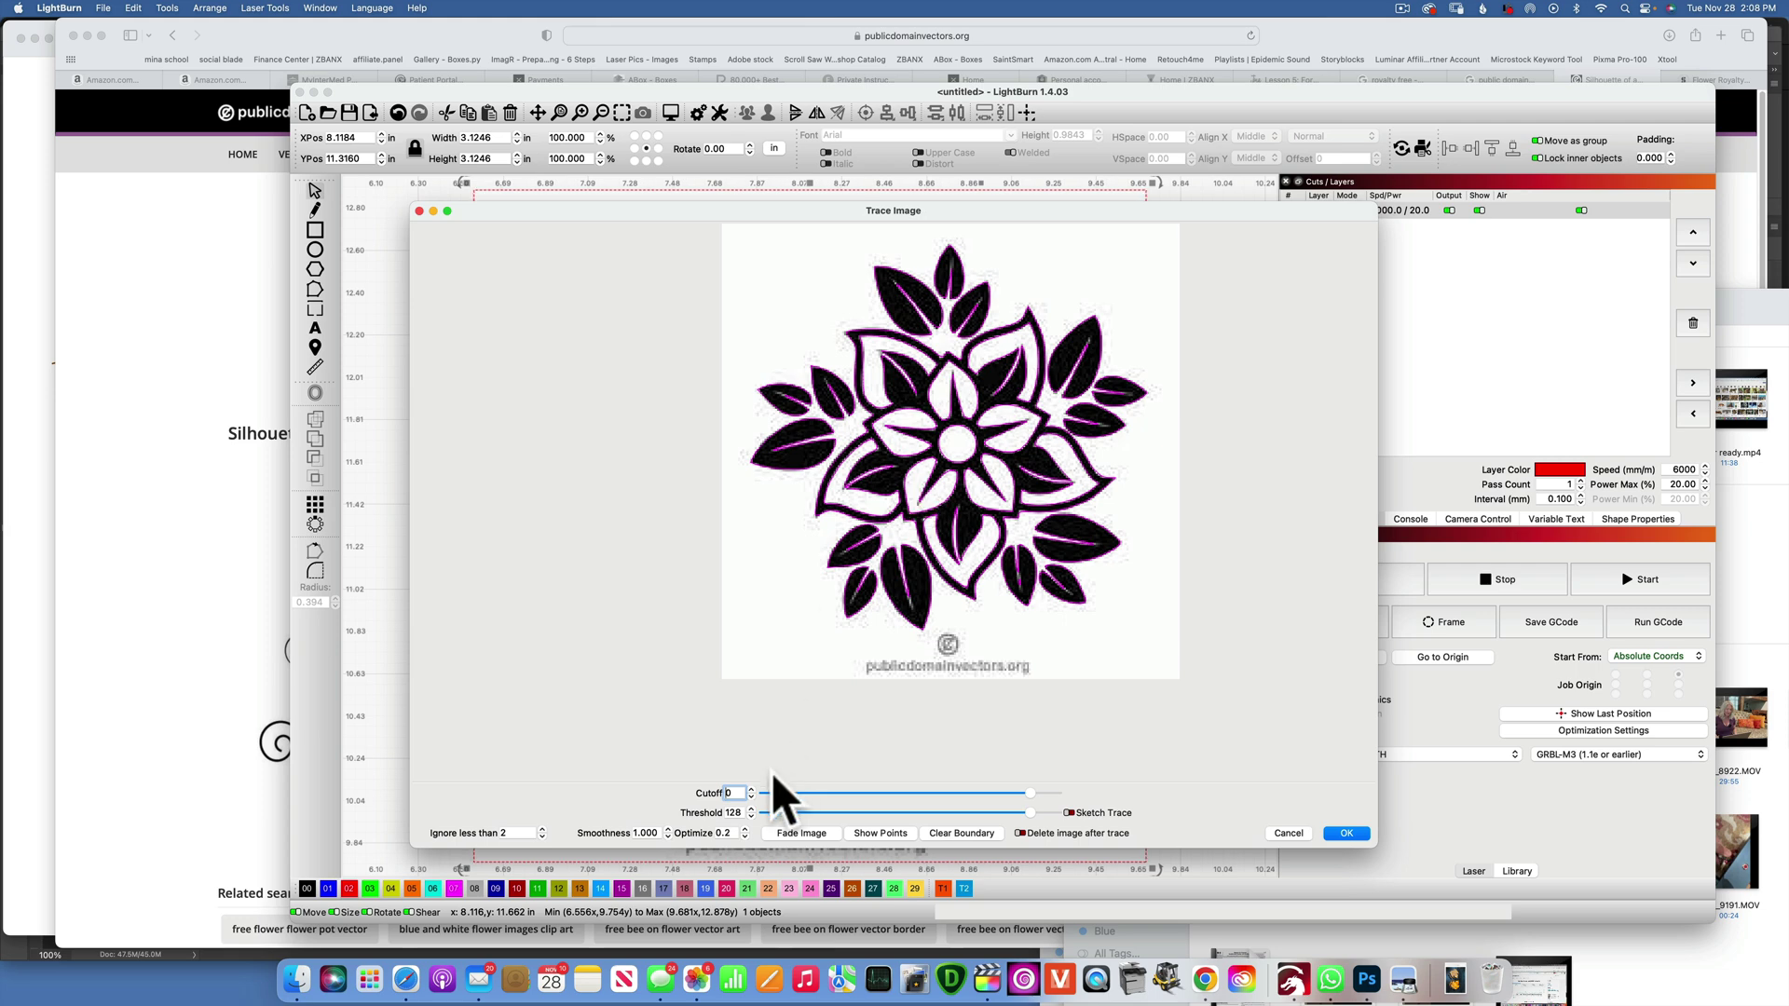
left_click(803, 833)
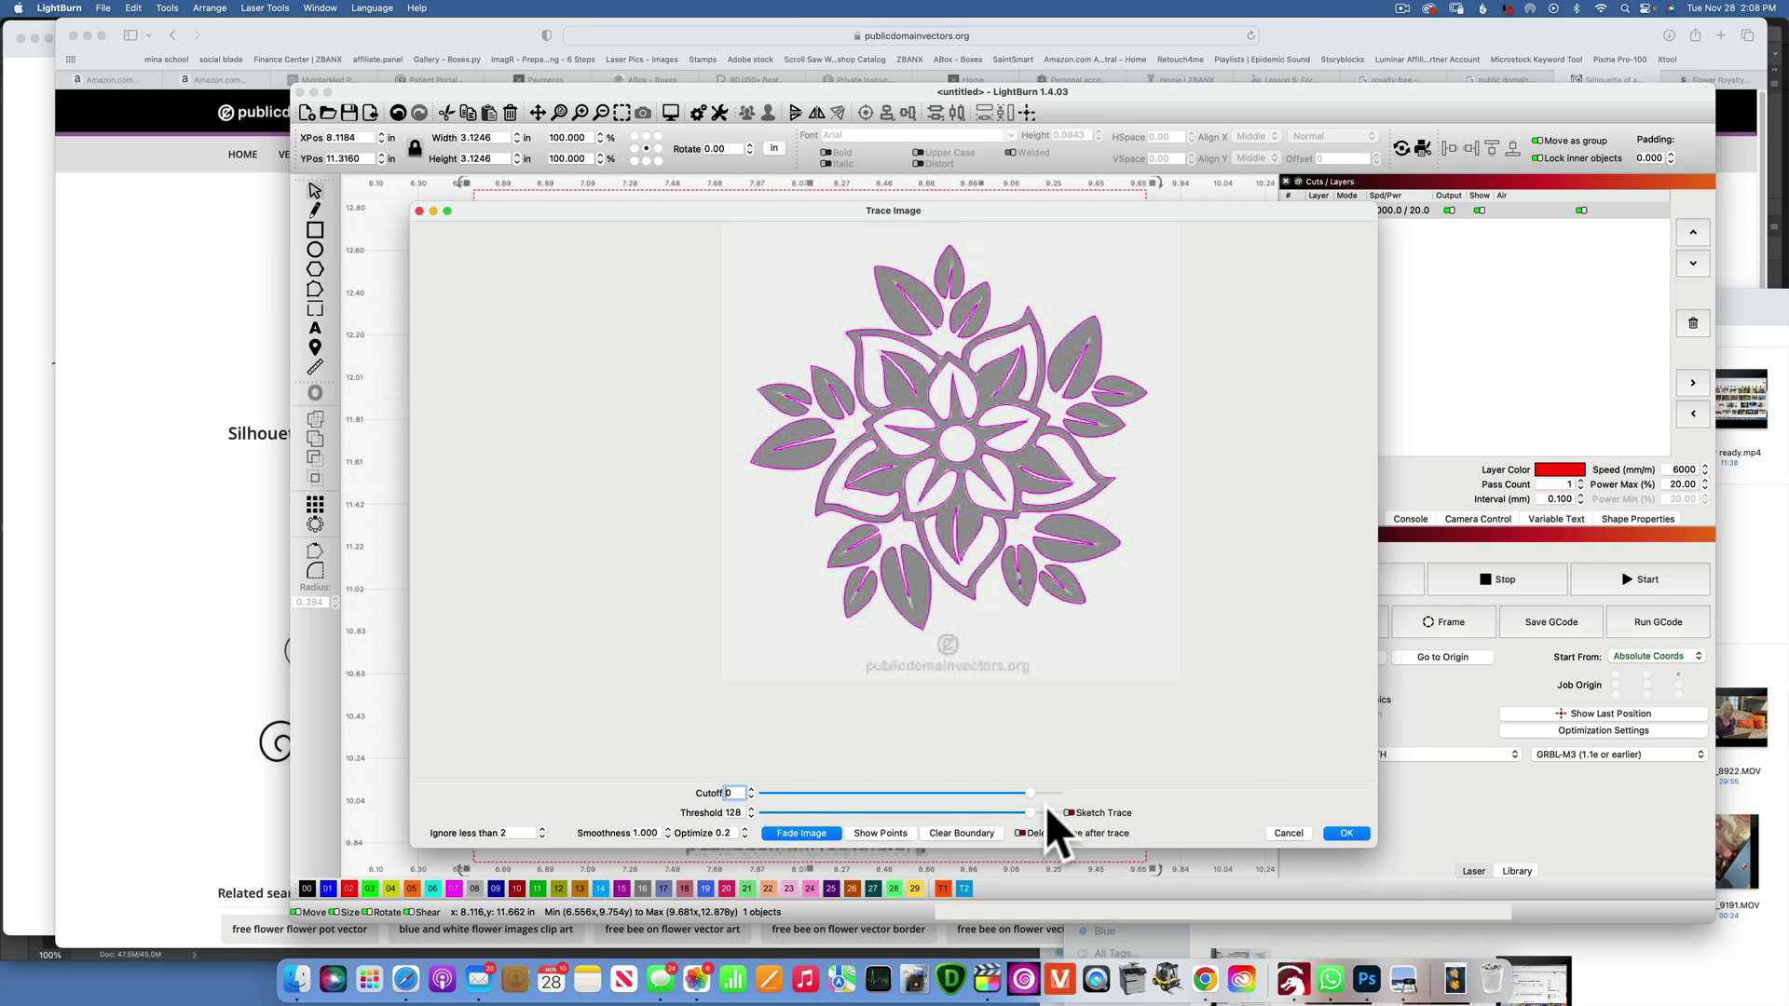
mouse_move(1026, 810)
left_mouse_down()
mouse_move(1002, 809)
mouse_move(1043, 809)
mouse_move(932, 803)
left_mouse_up()
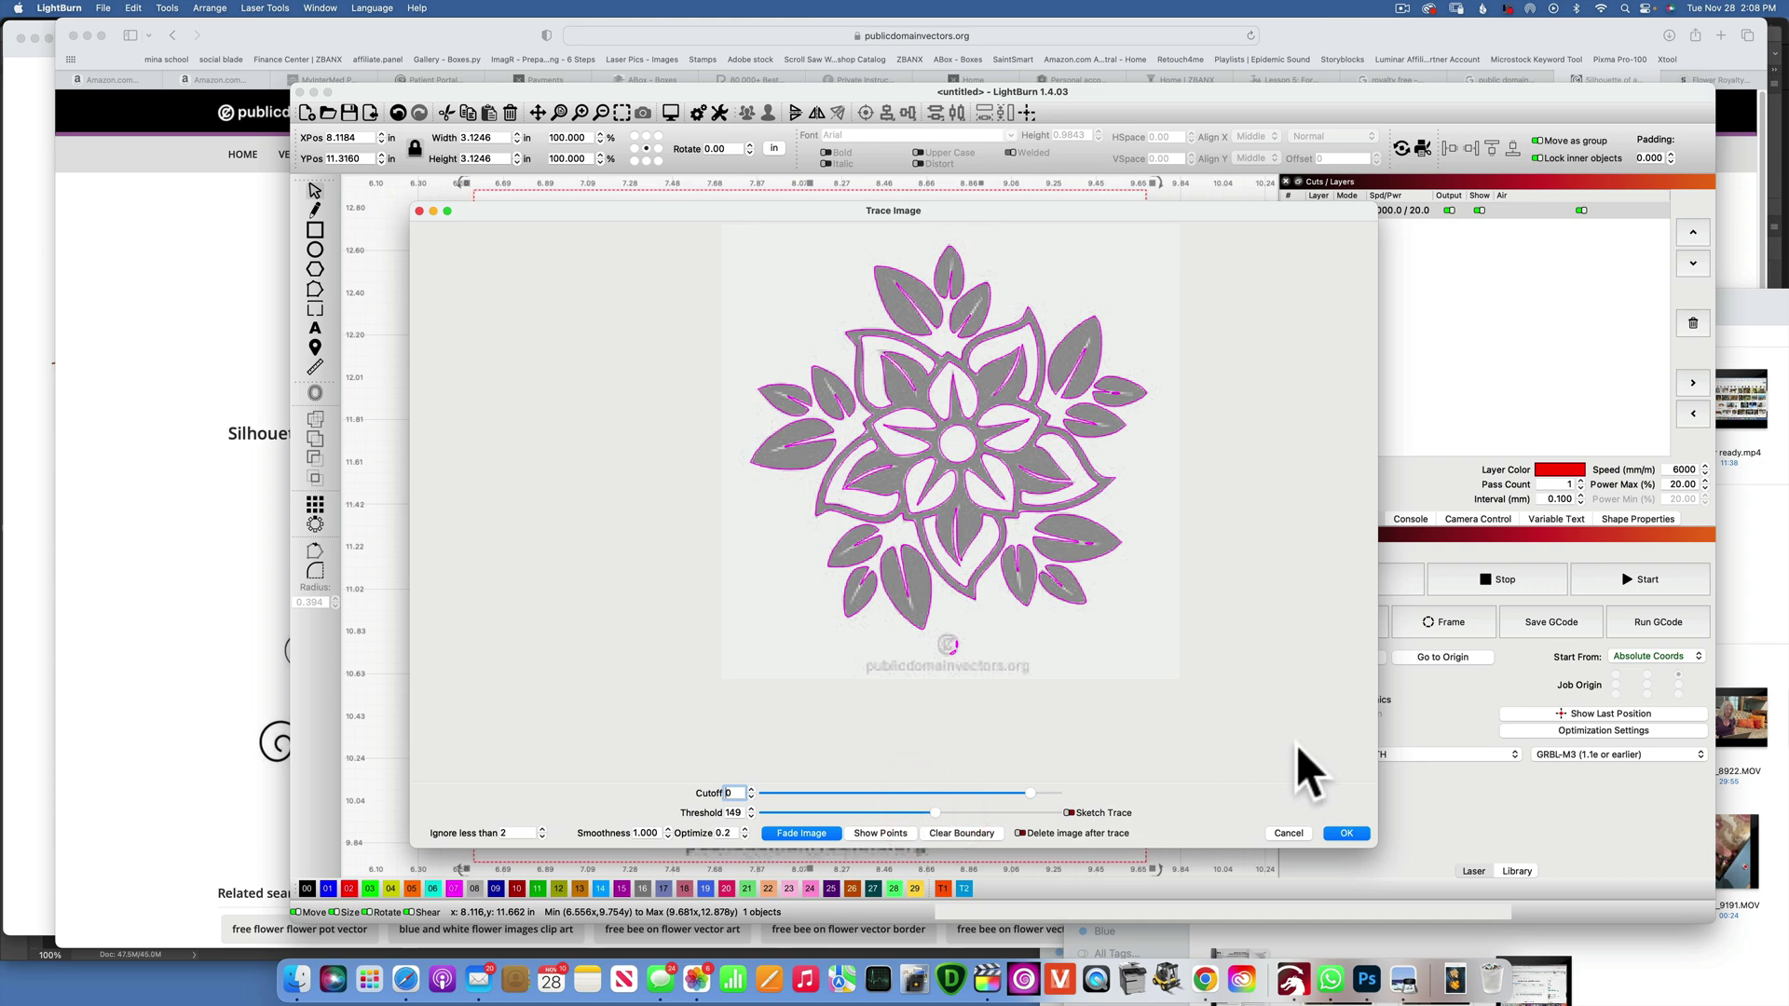
Apply the trace, delete the original image, recentre the traced flower, and set Line mode.
left_click(1348, 832)
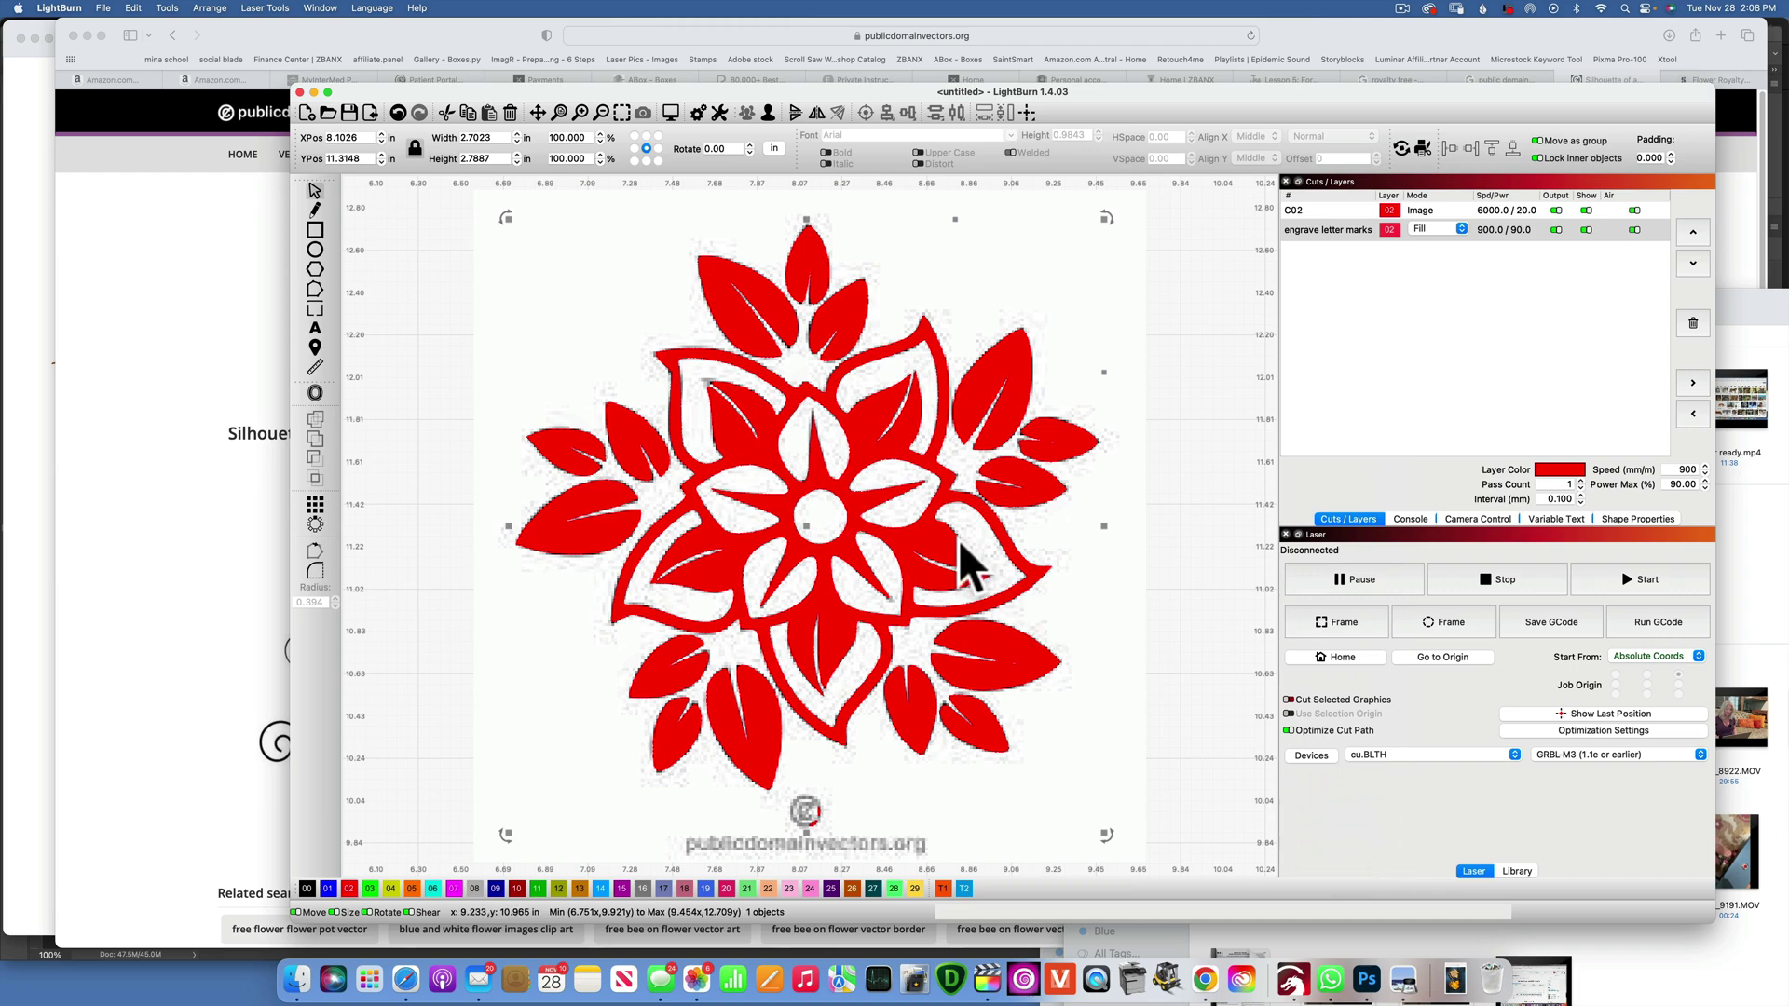
mouse_move(881, 438)
left_mouse_down()
mouse_move(1172, 465)
mouse_move(1192, 449)
left_mouse_up()
left_click(718, 363)
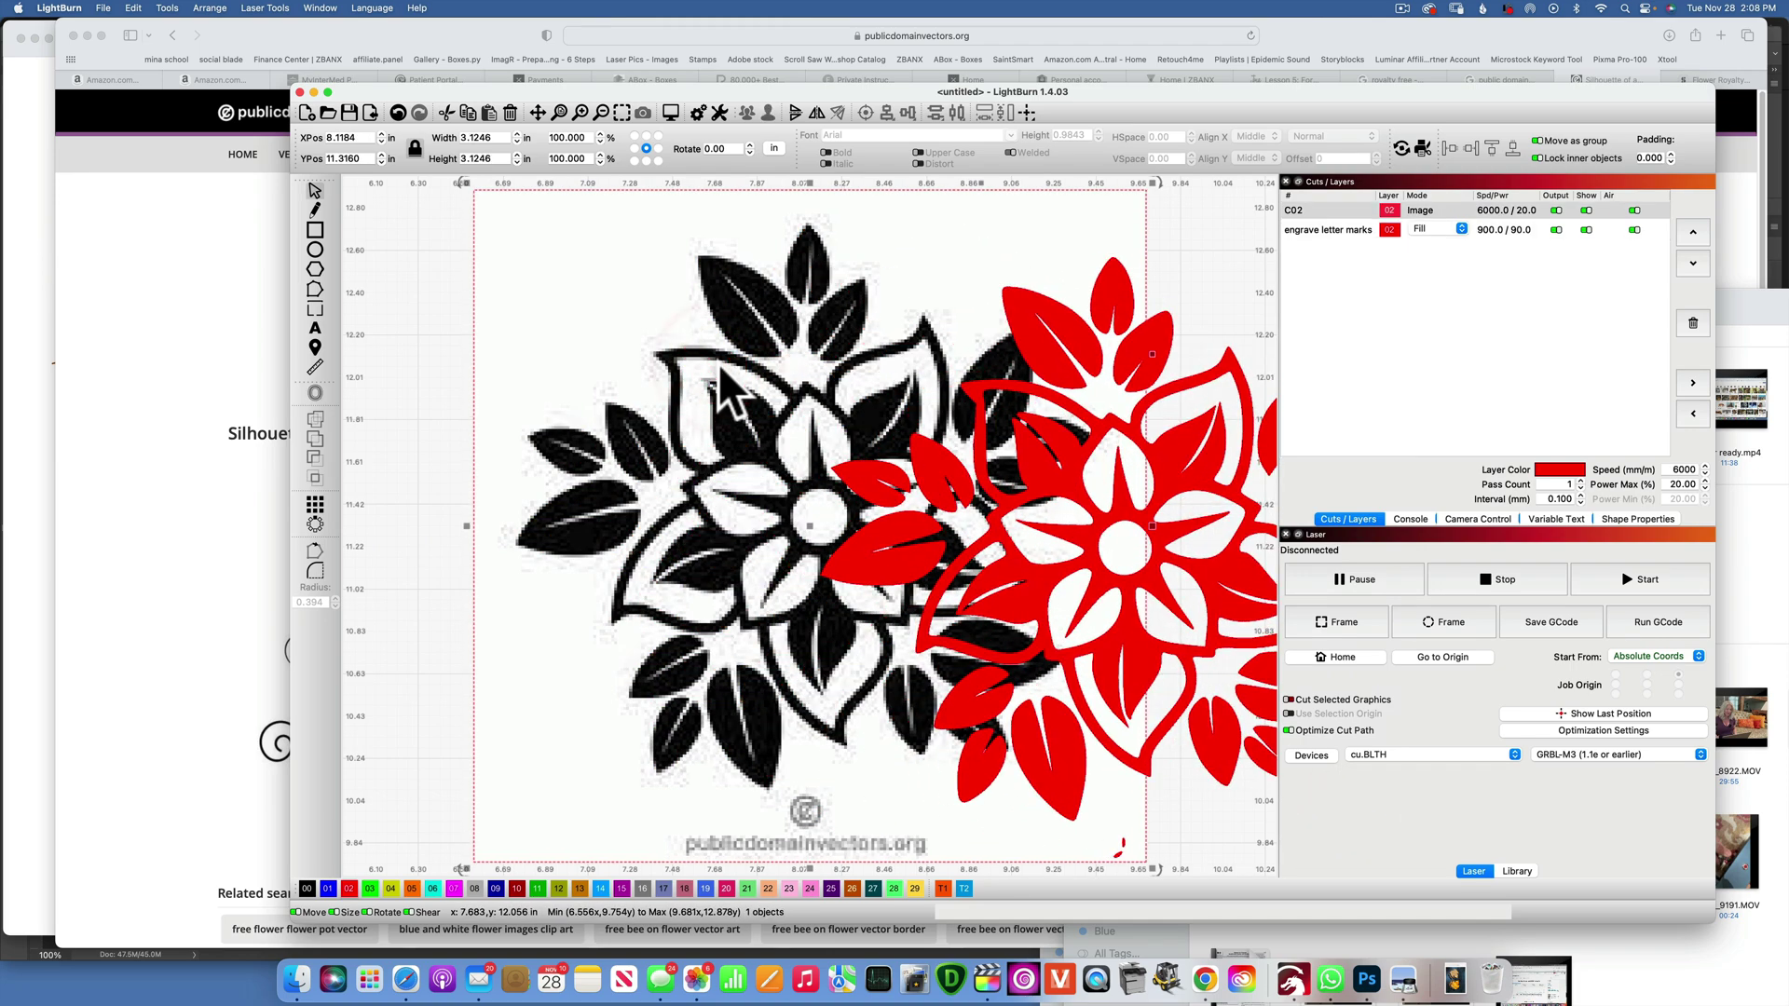
key("BackSpace")
left_click(914, 437)
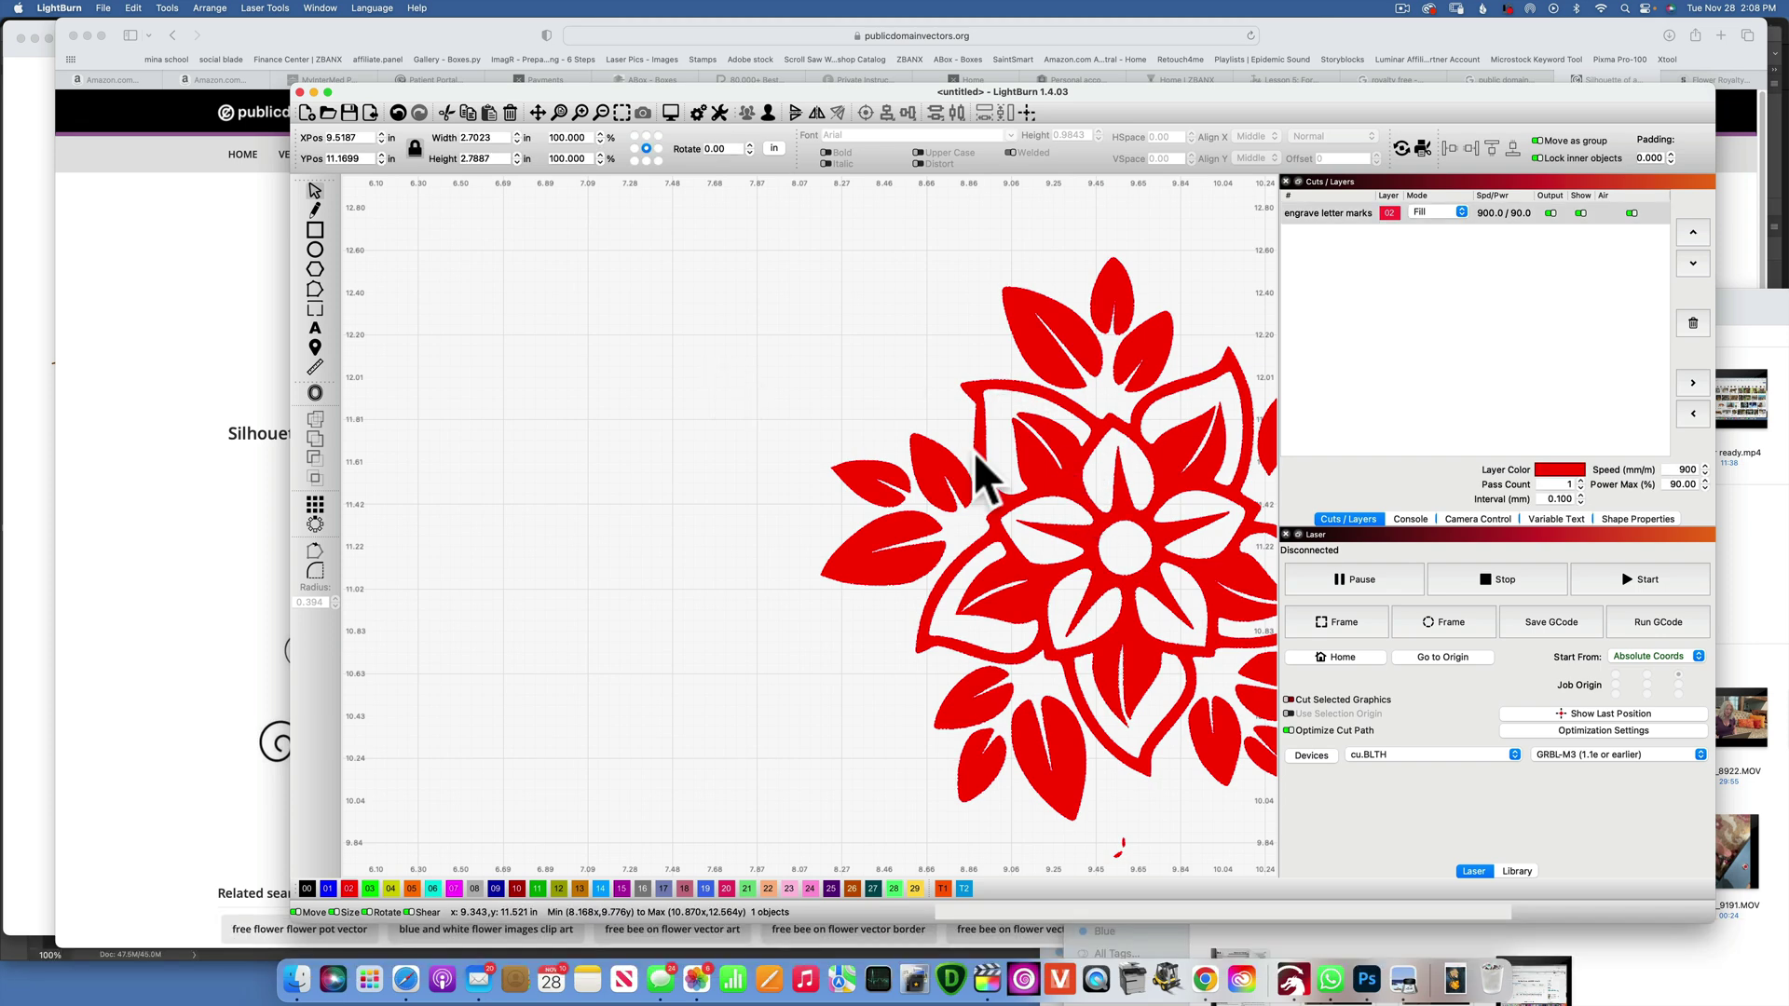
left_click_drag(914, 437, 770, 448)
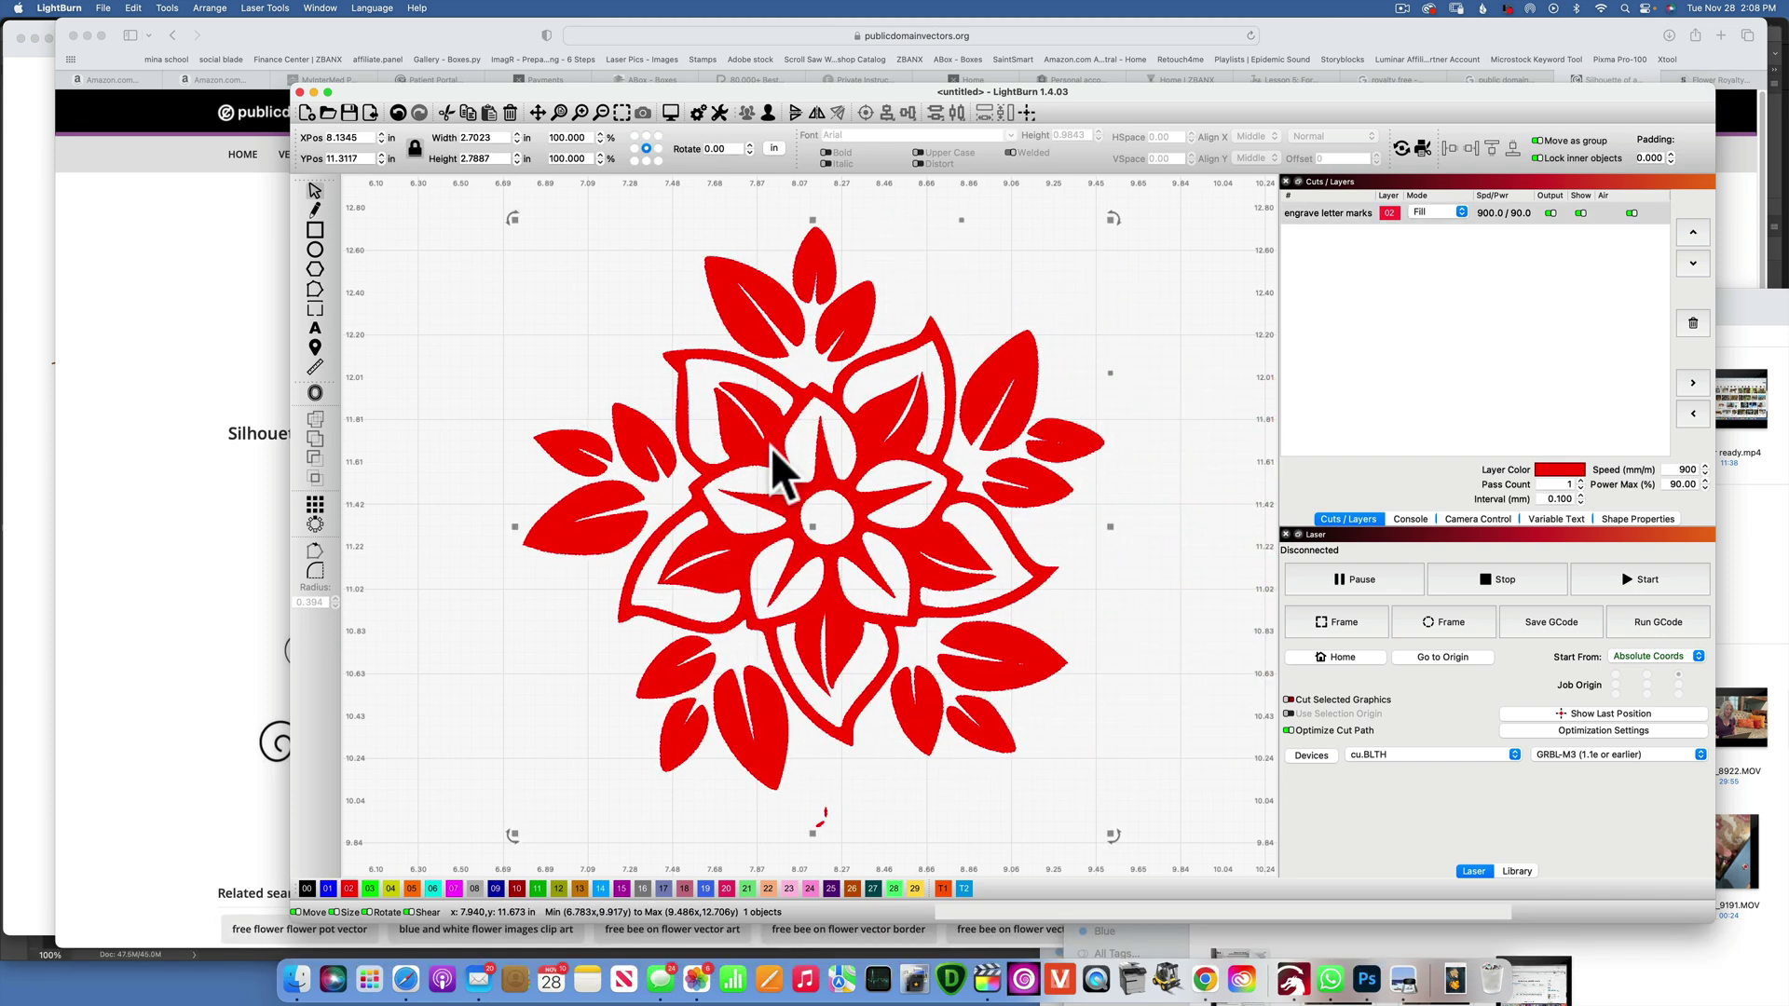
left_click(1187, 573)
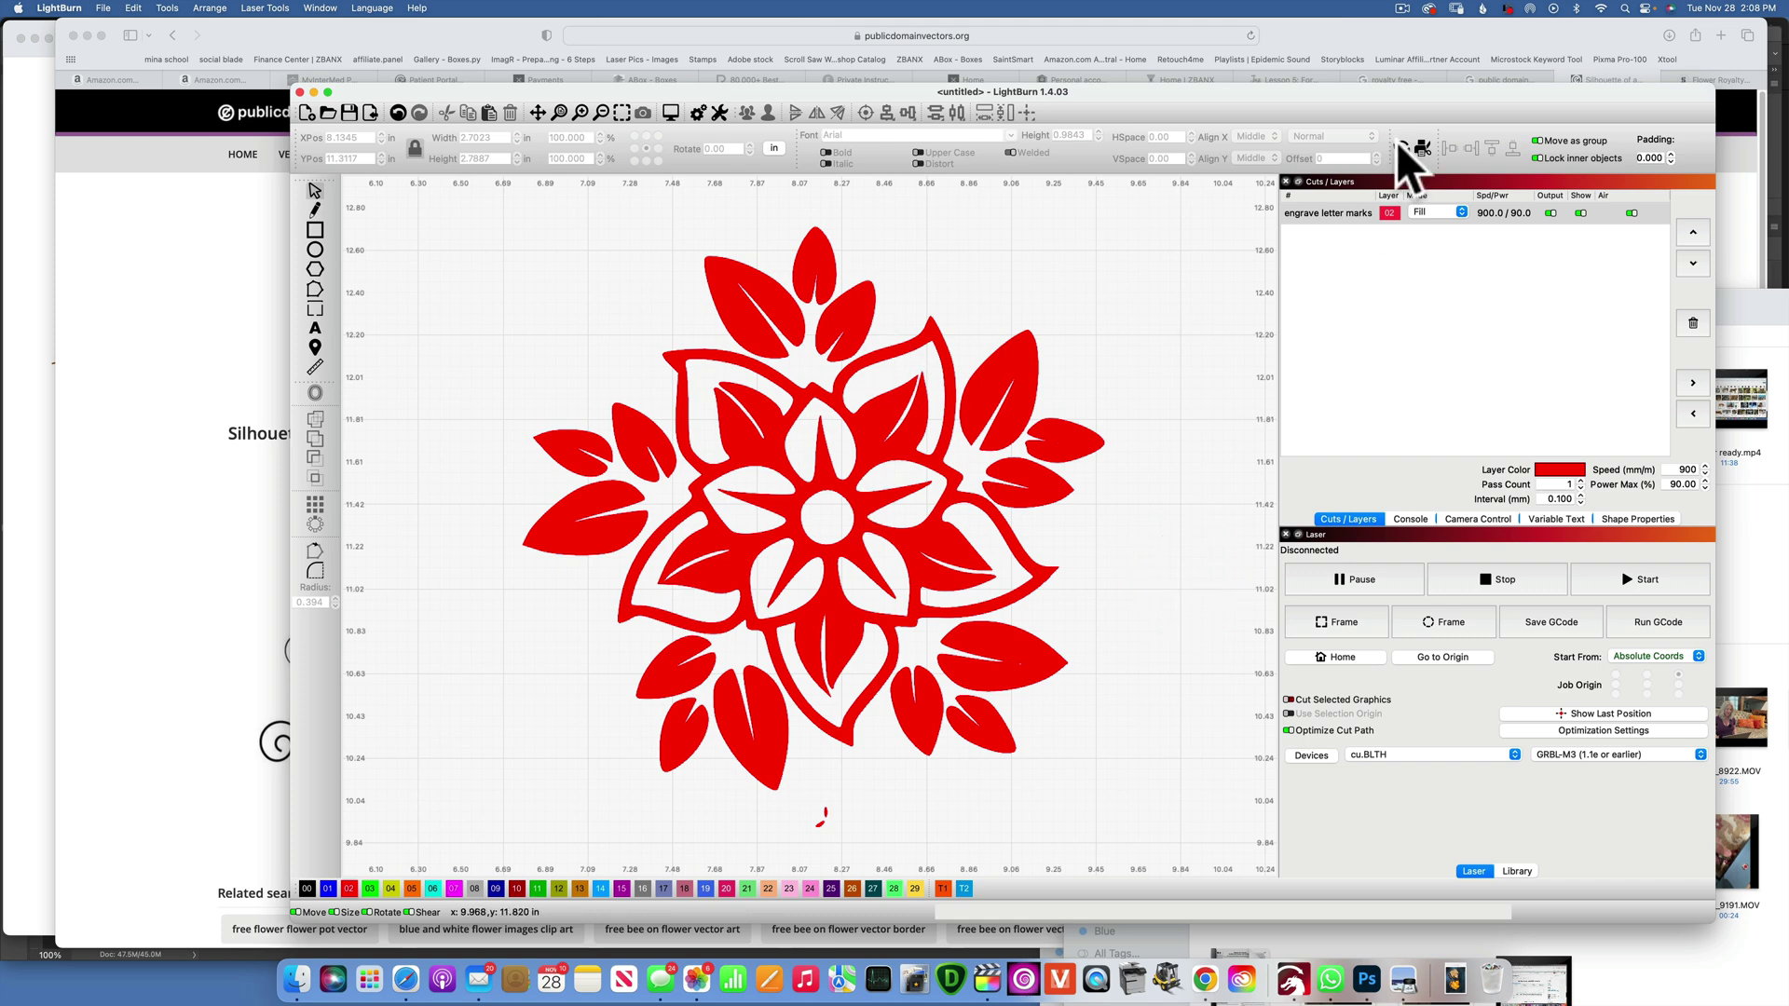
left_click(1434, 212)
left_click(1429, 197)
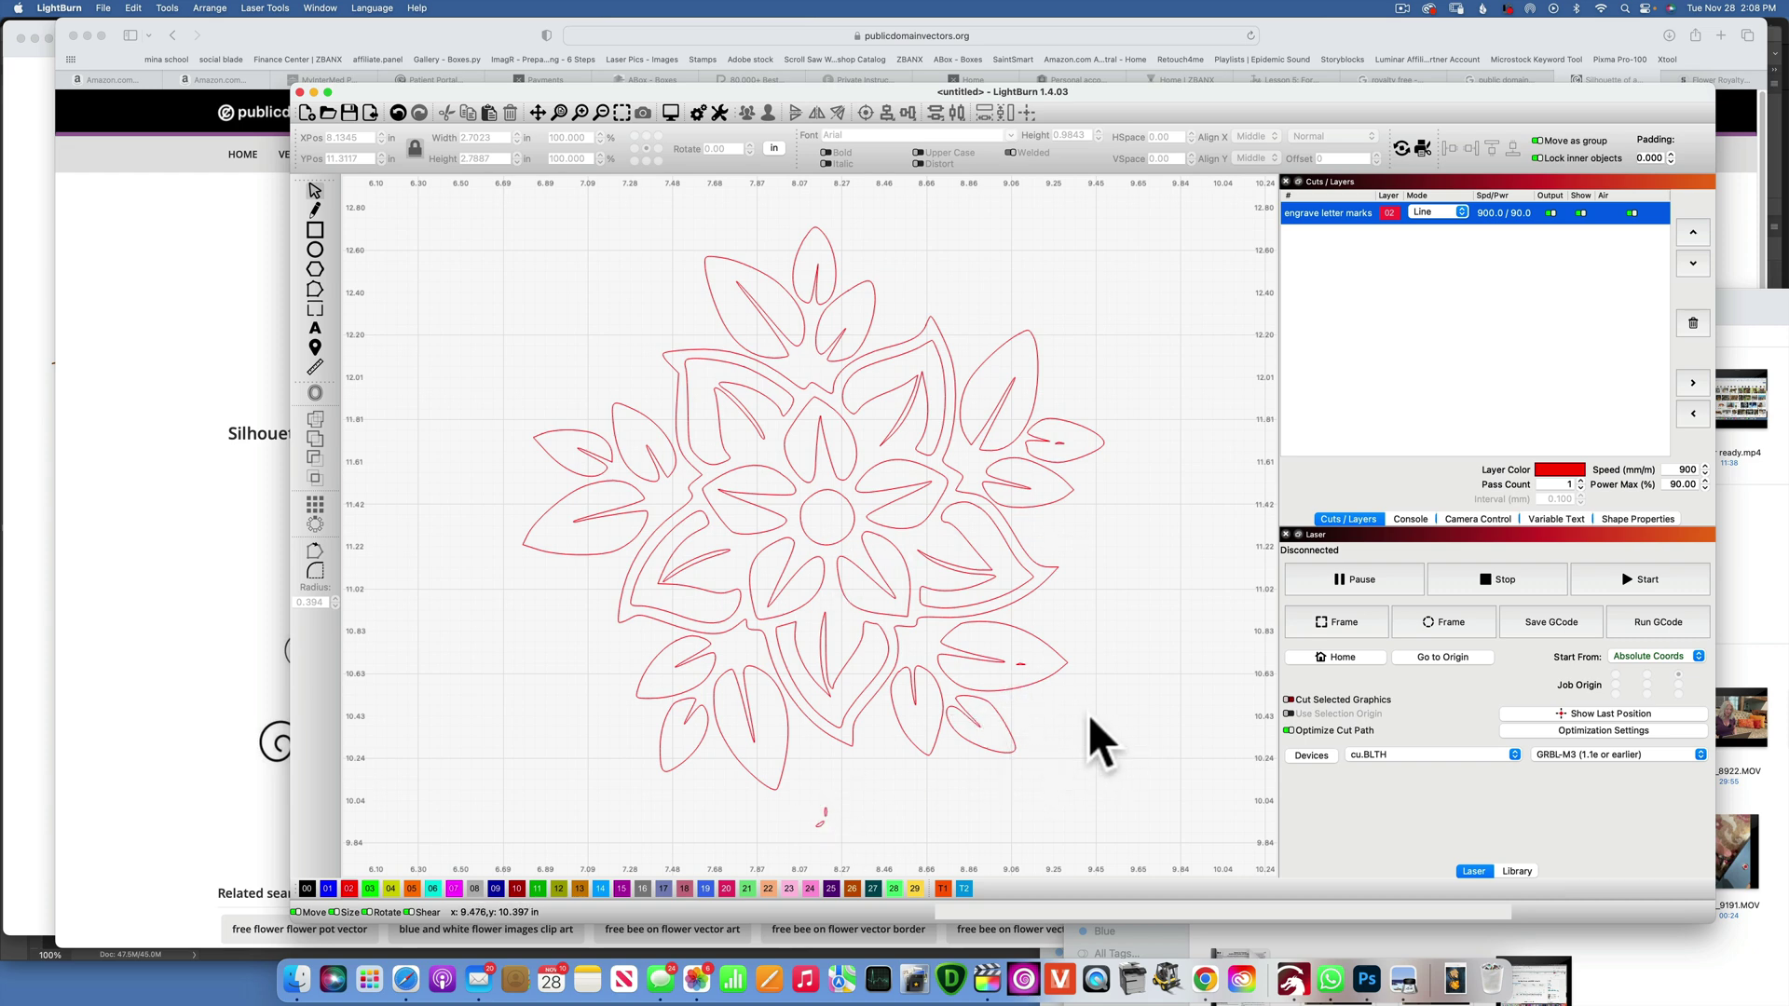
Ungroup the traced flower and delete three stray specks around it.
left_click(990, 647)
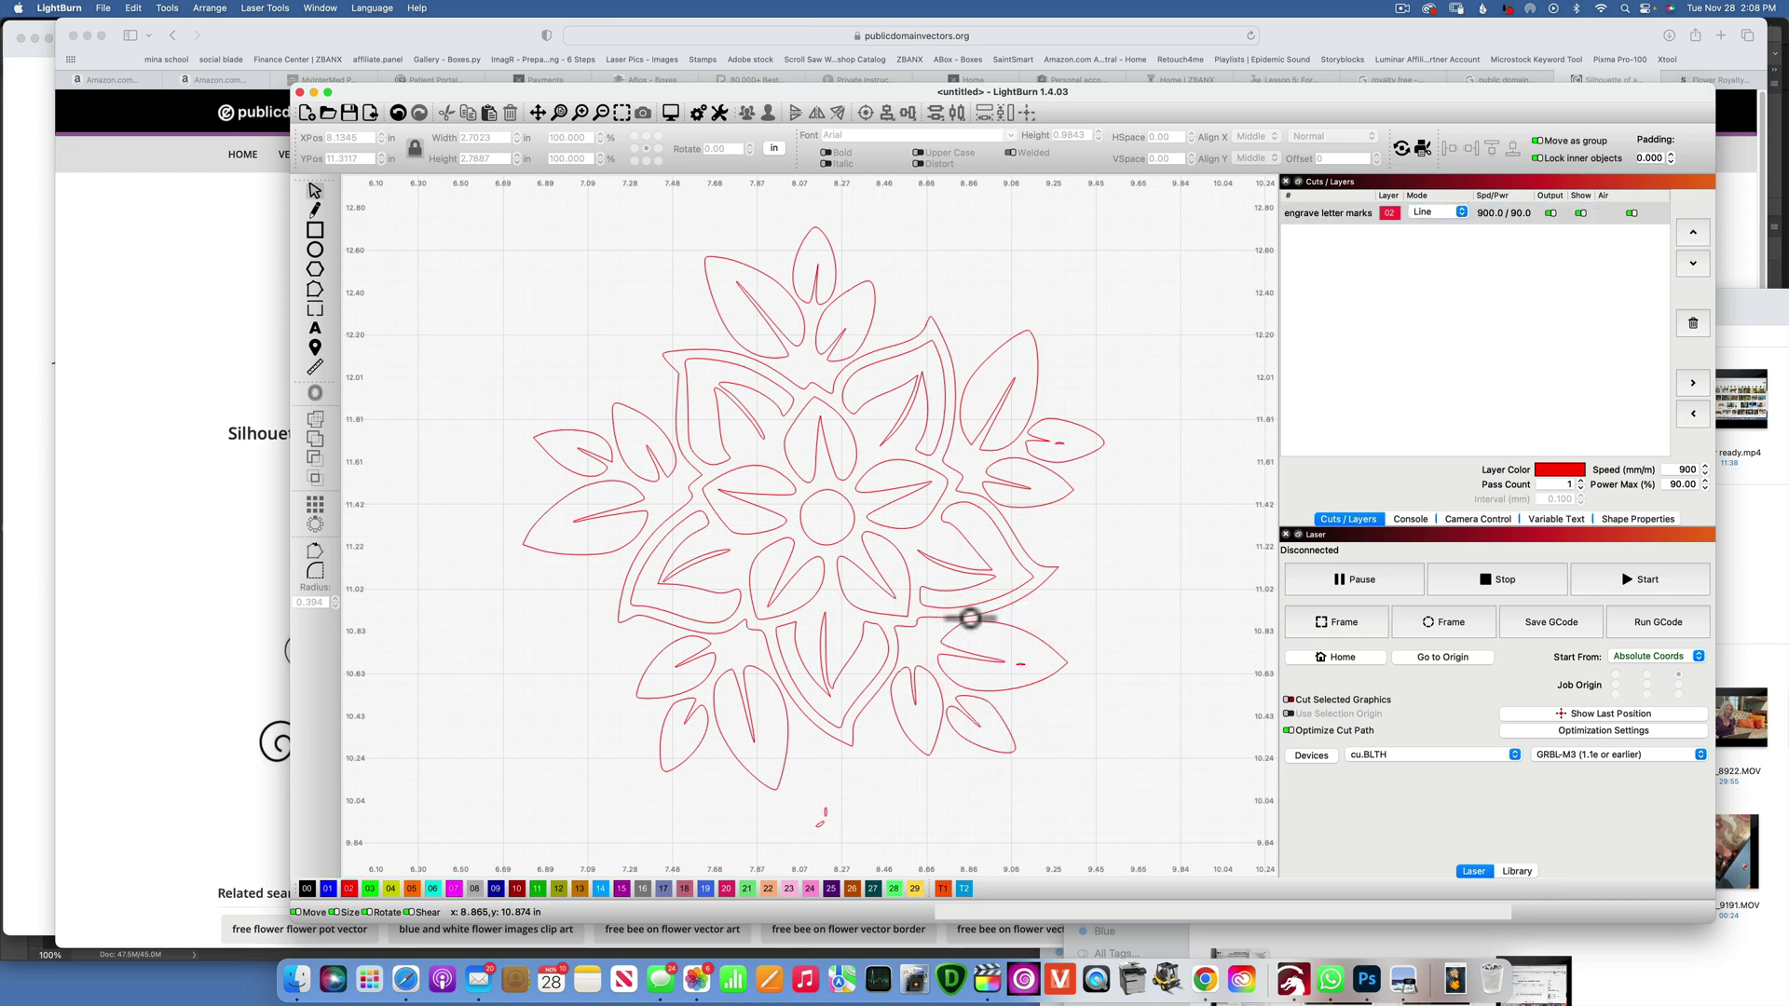
right_click(970, 615)
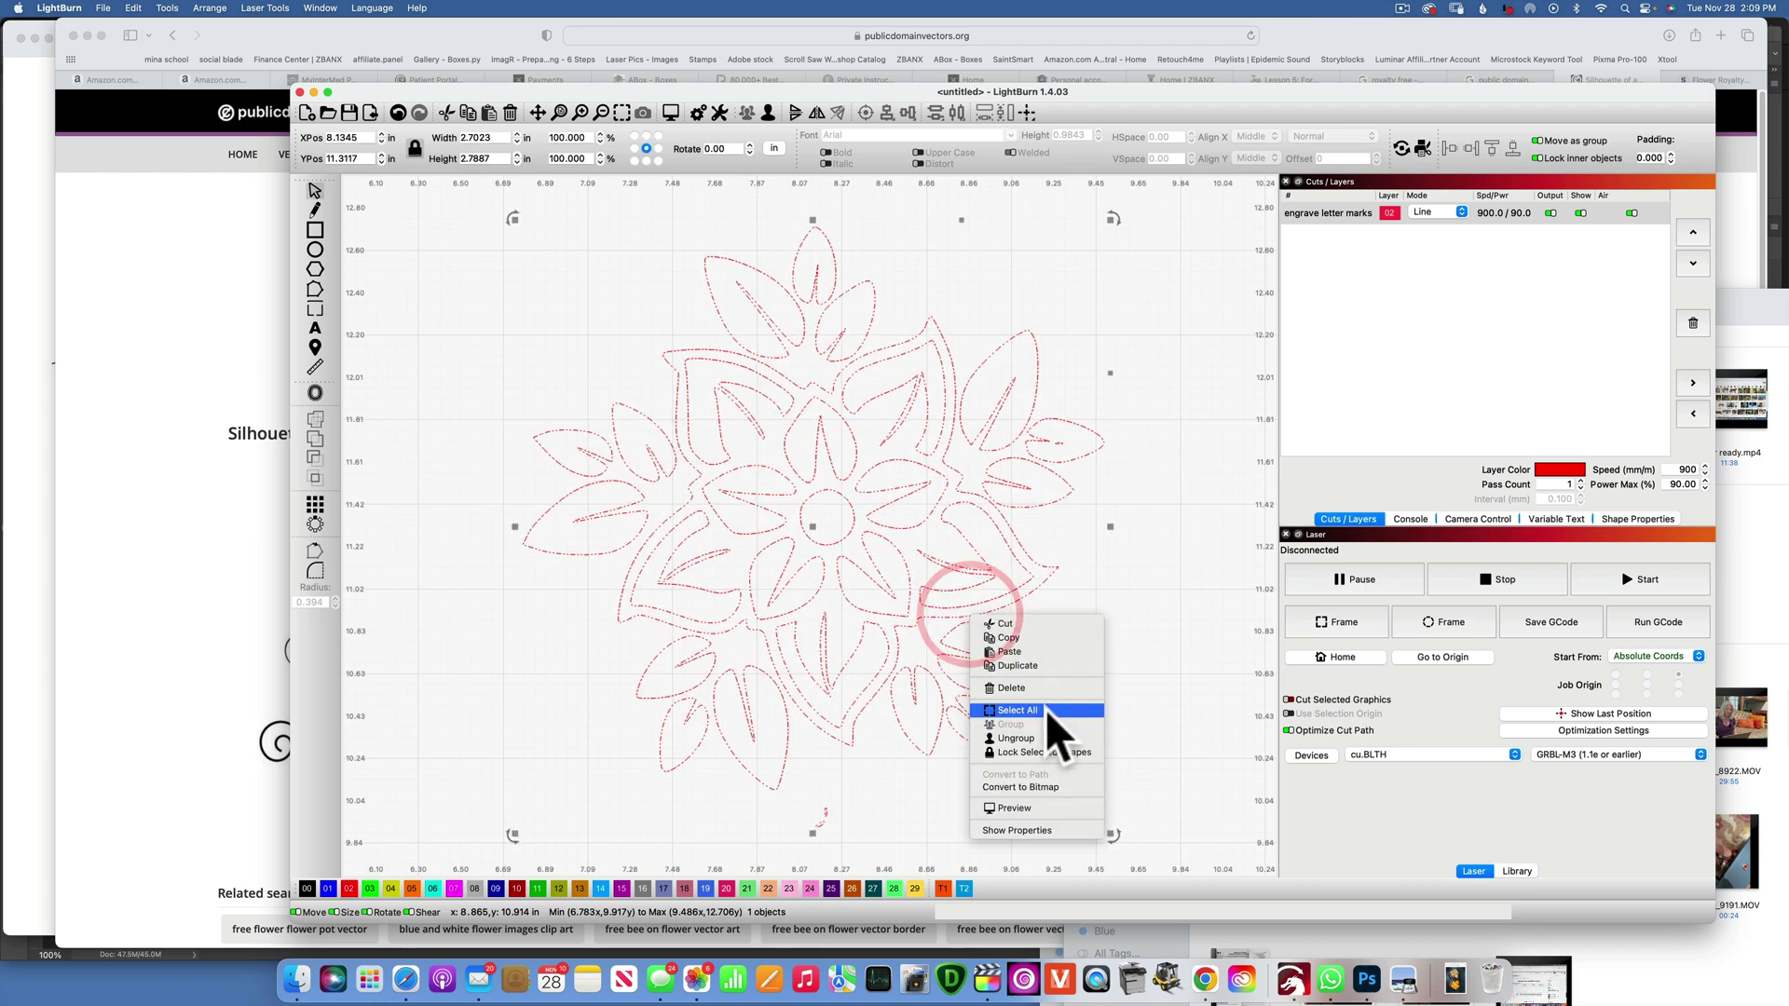
left_click(1031, 735)
left_click(1125, 653)
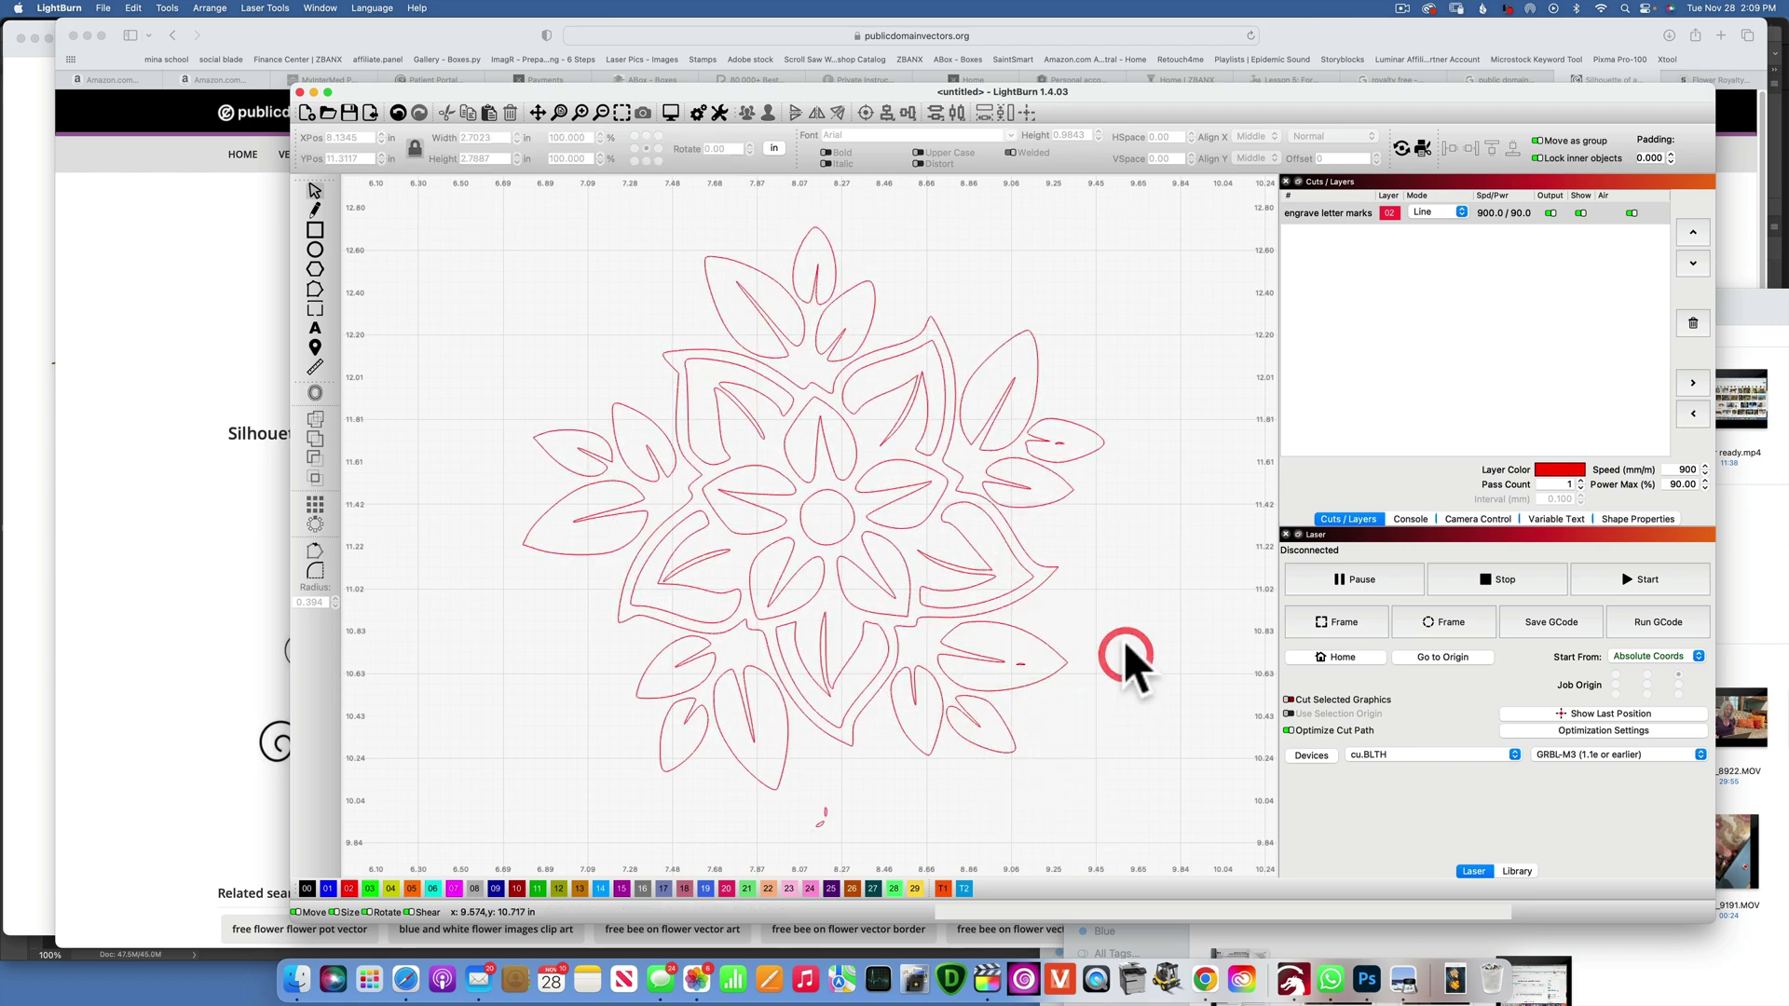
left_click(808, 794)
key("BackSpace")
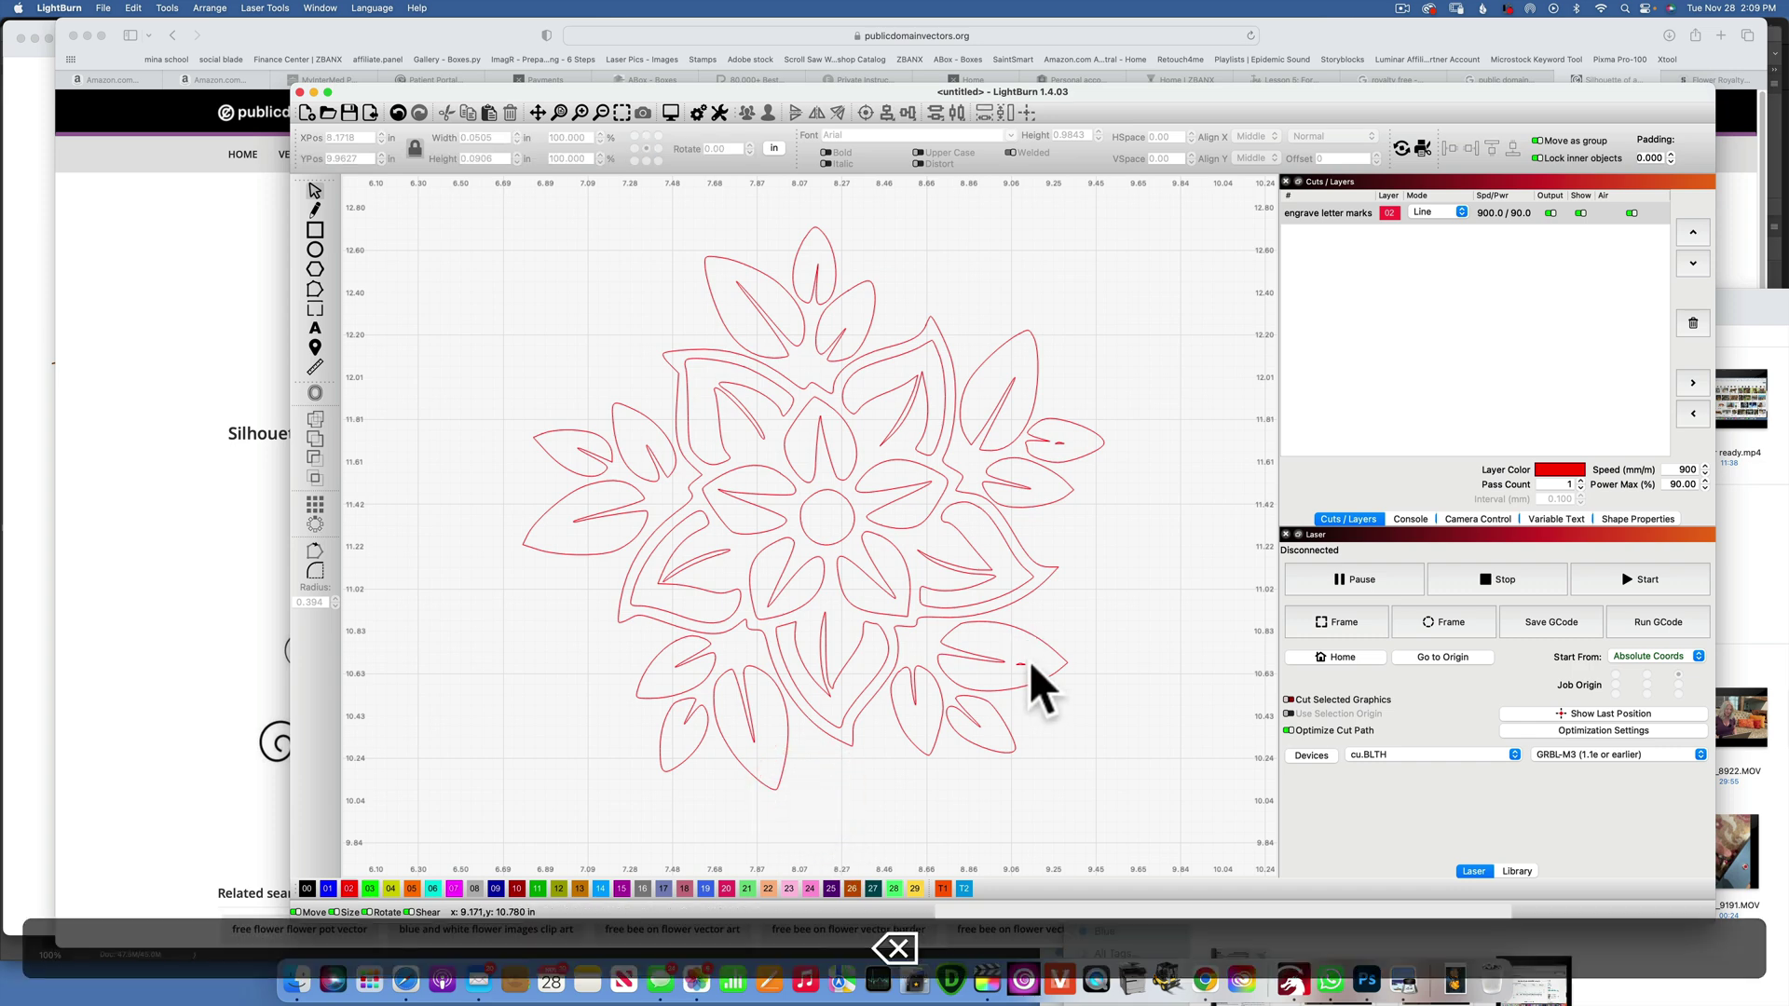
left_click(1018, 656)
key("BackSpace")
left_click(1060, 436)
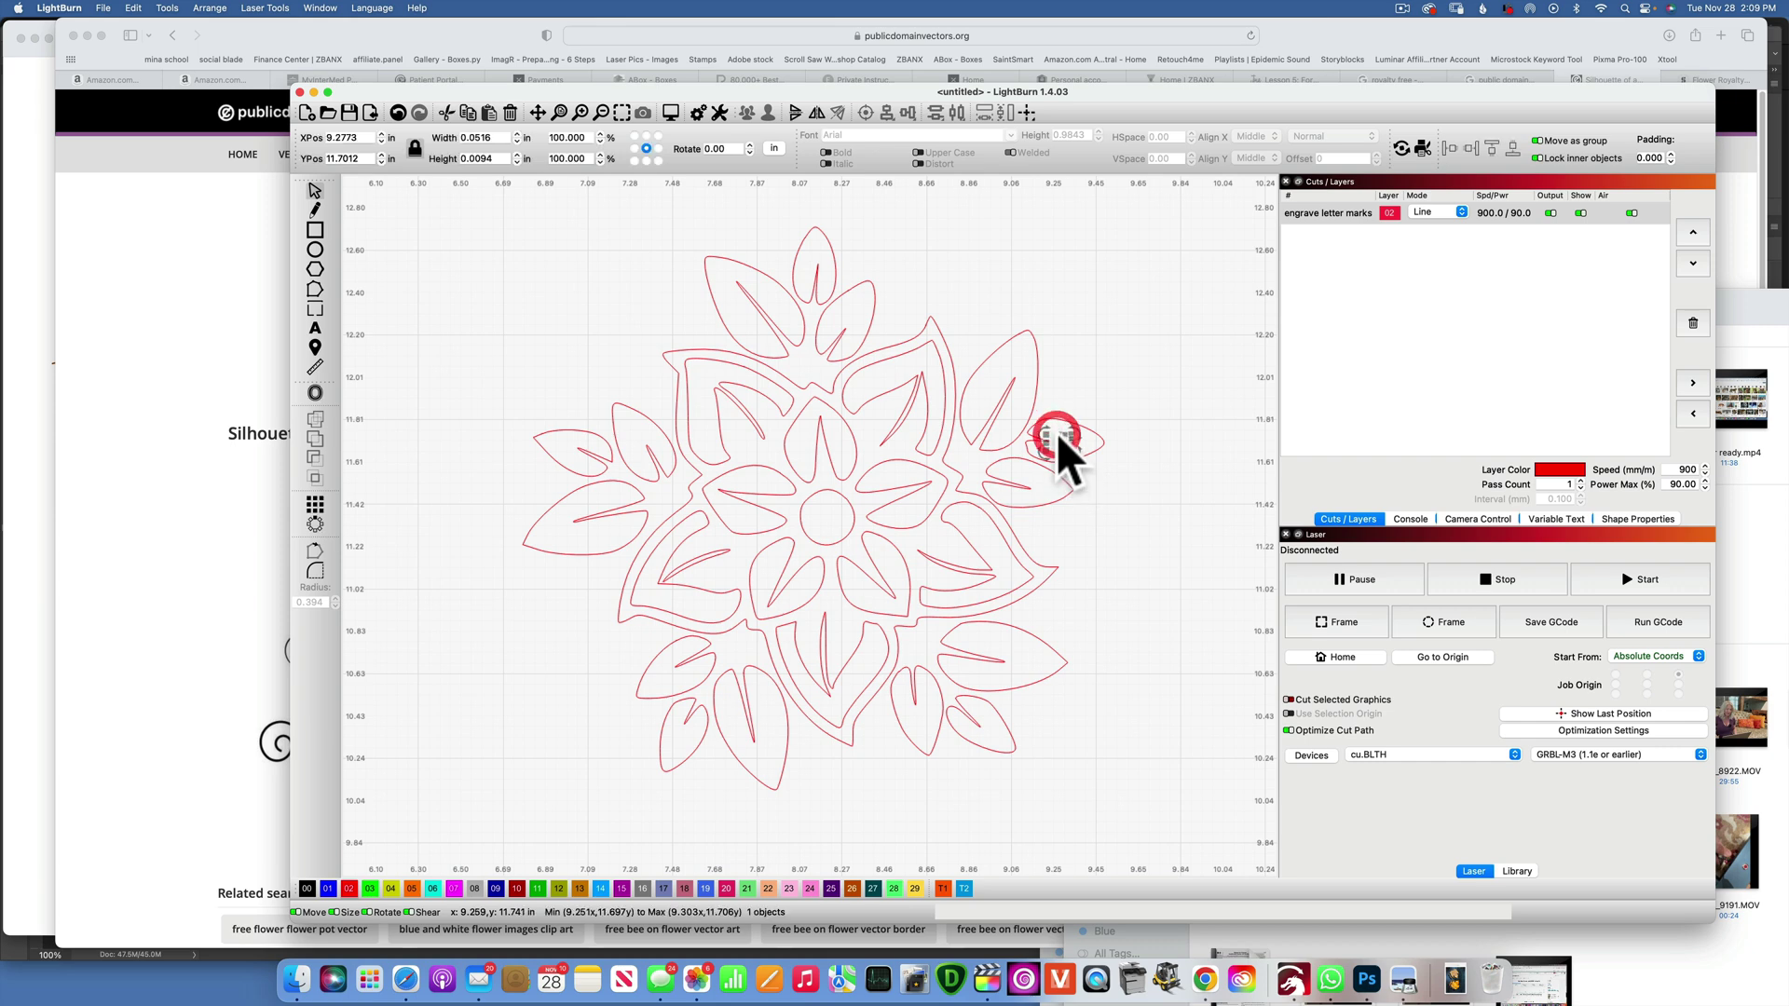
key("BackSpace")
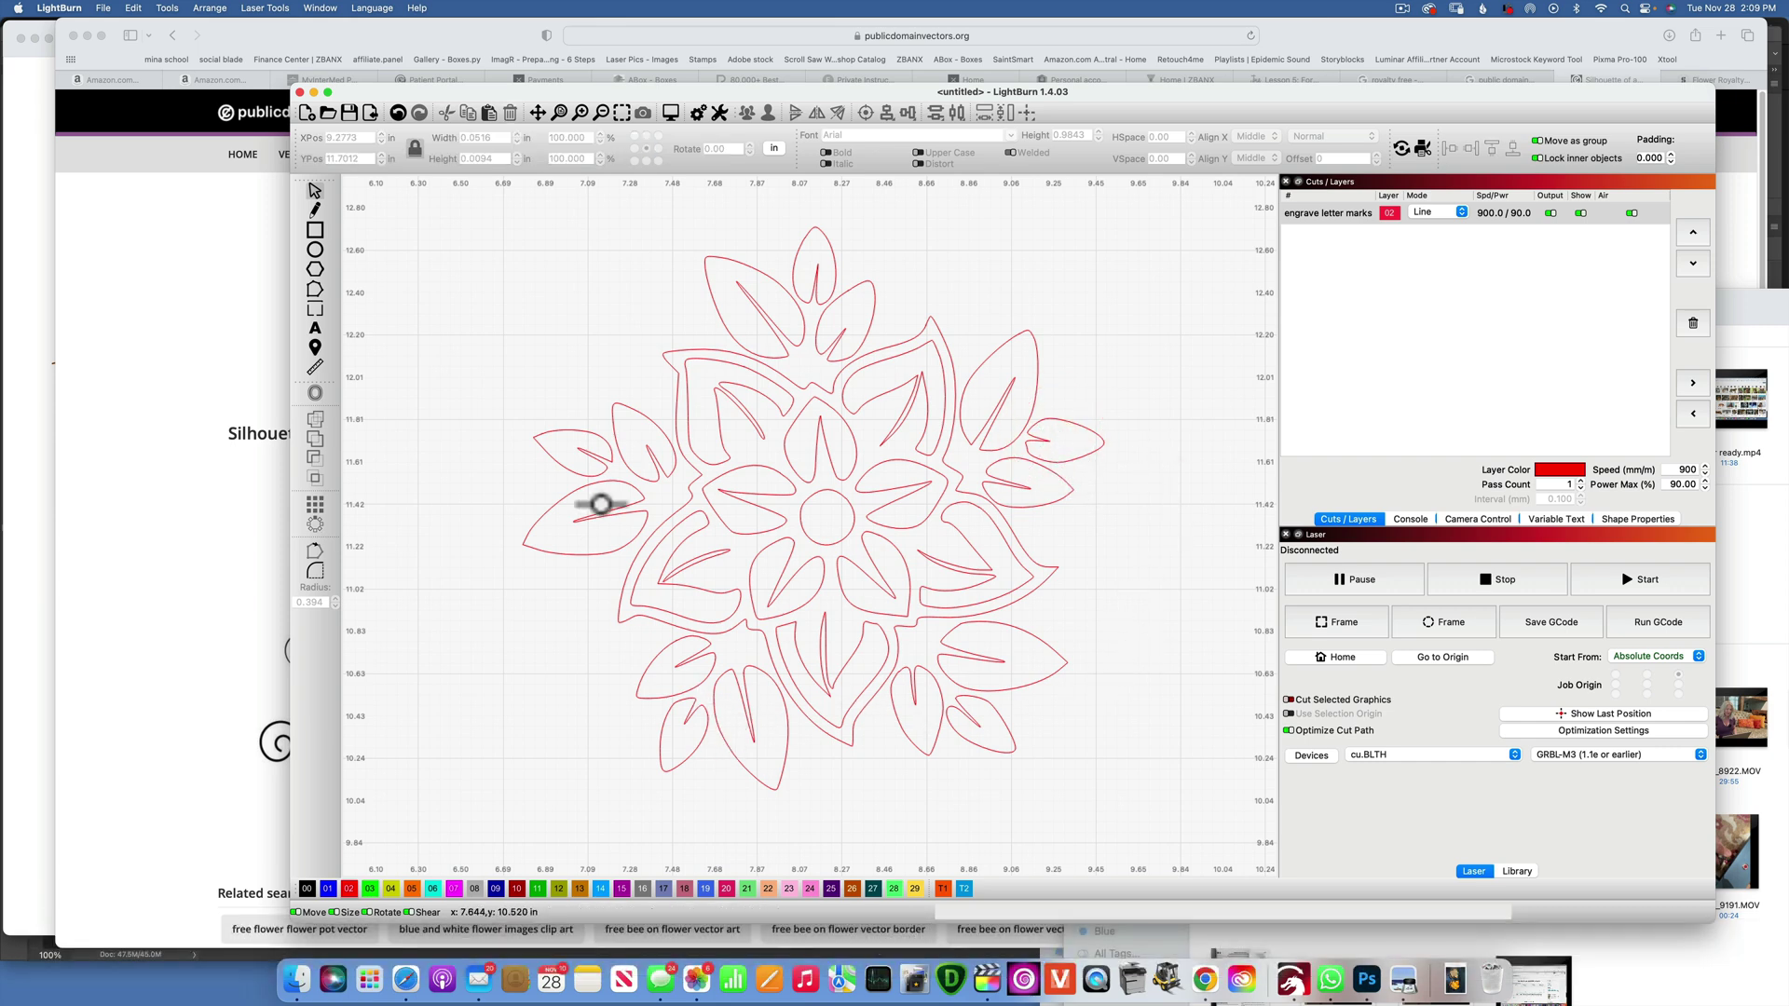
Select all 28 flower shapes and group them into one object.
left_click_drag(1121, 785, 1026, 691)
left_click_drag(613, 302, 590, 277)
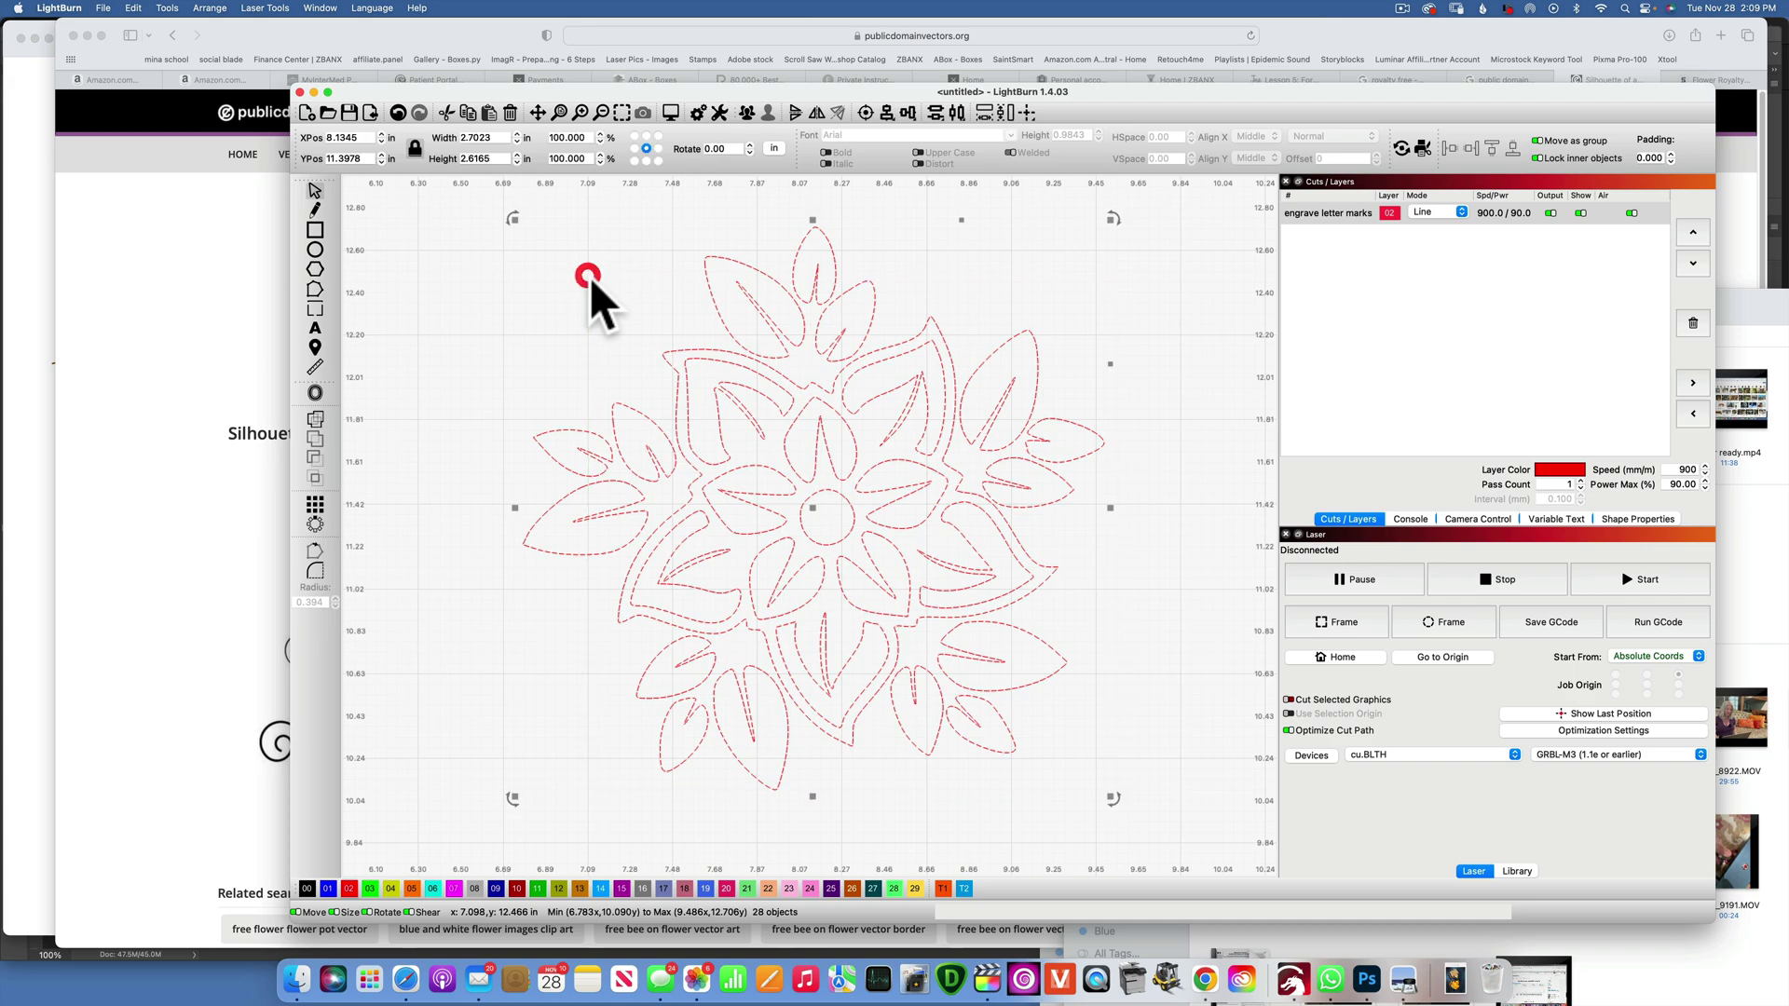
right_click(783, 406)
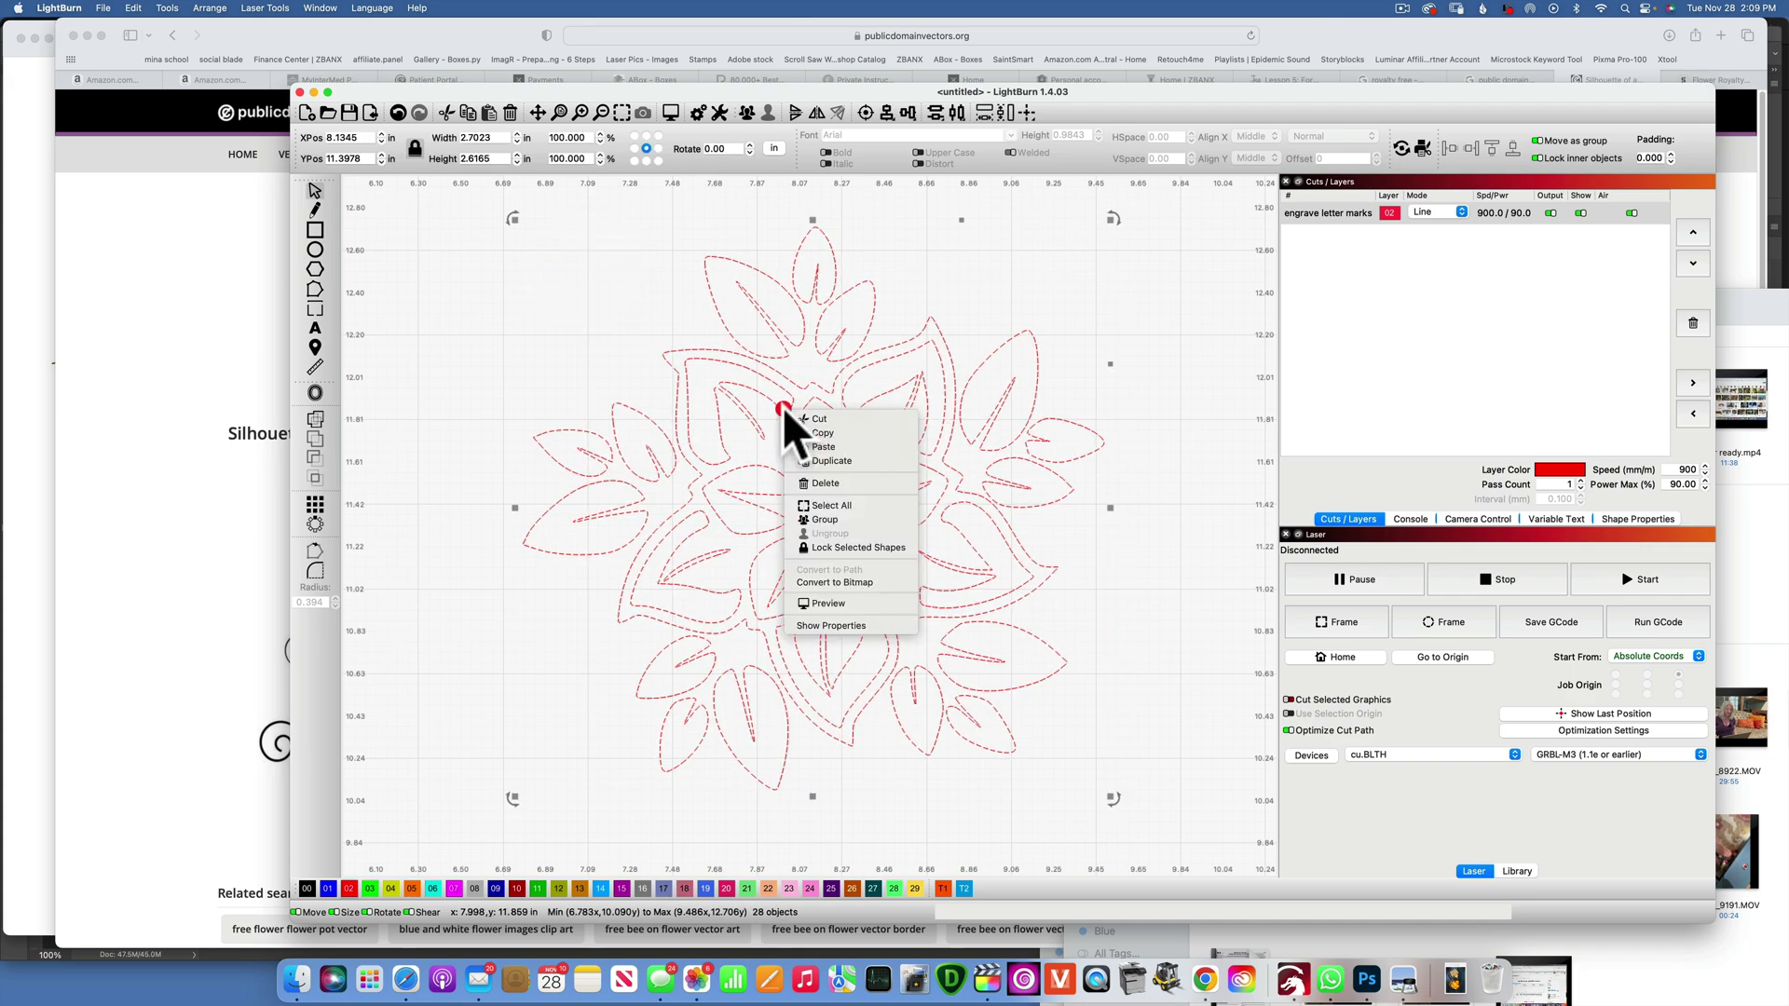
left_click(848, 518)
Set the layer back to Fill and turn off Filled Rendering in Preferences.
left_click(1429, 213)
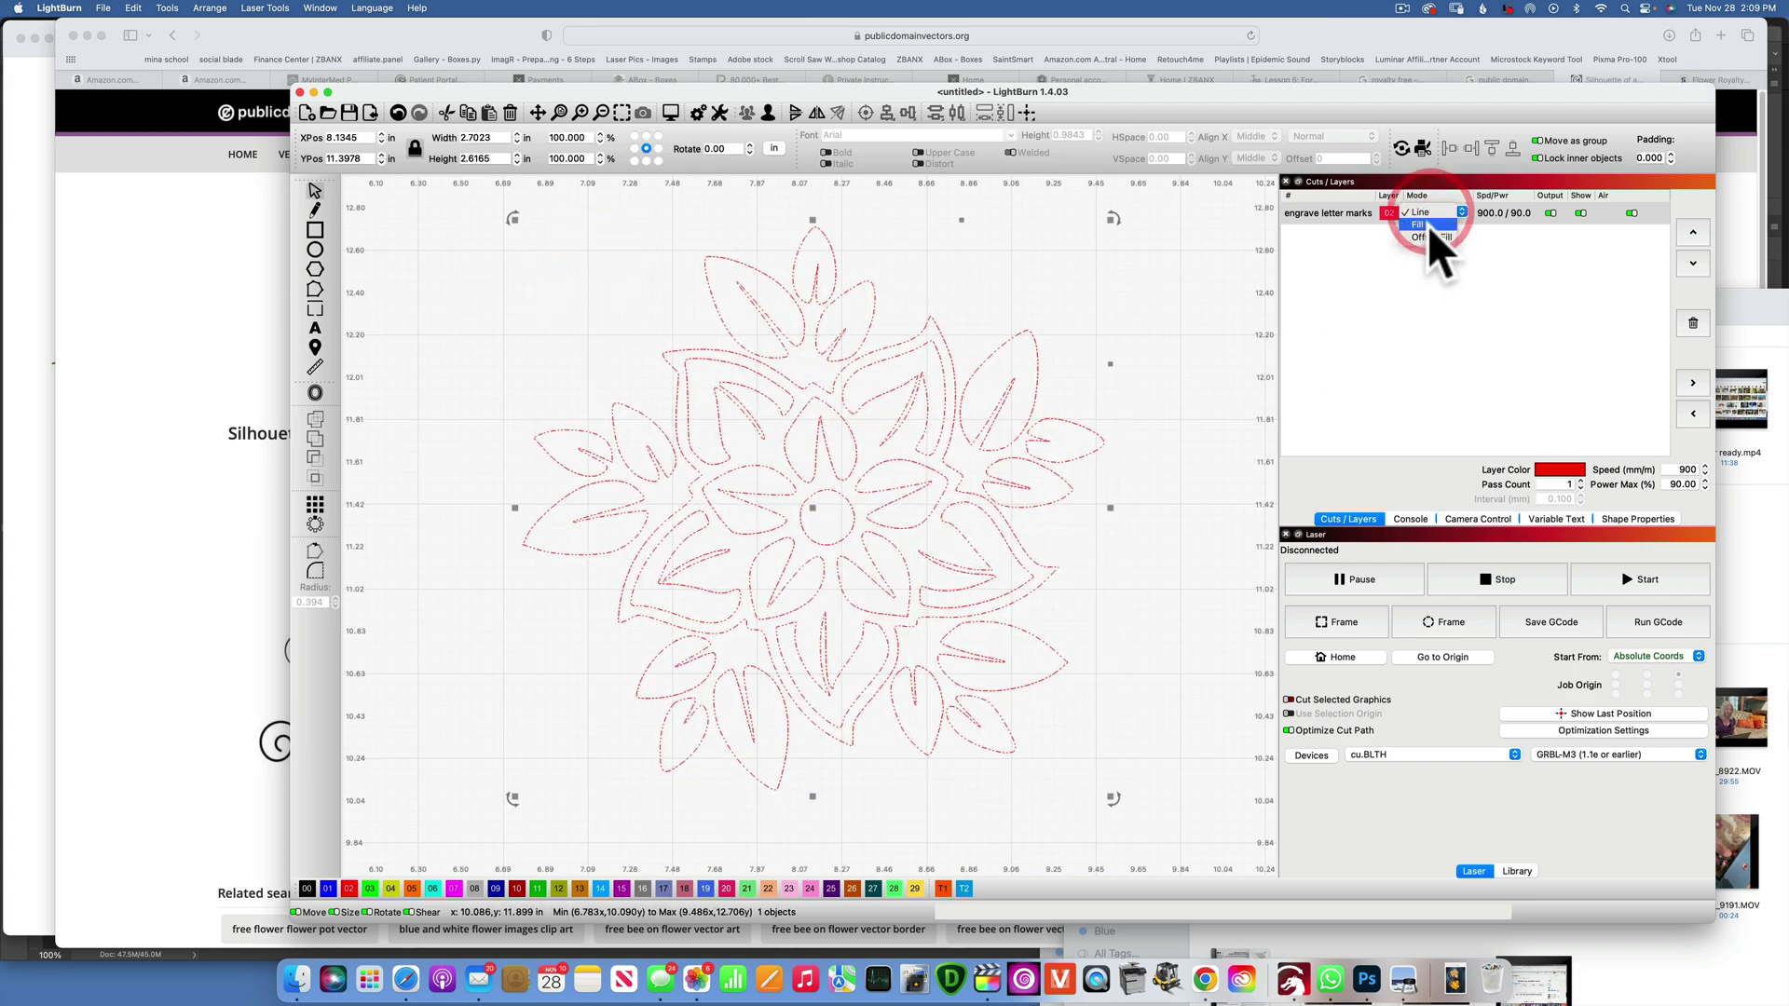
left_click(1428, 225)
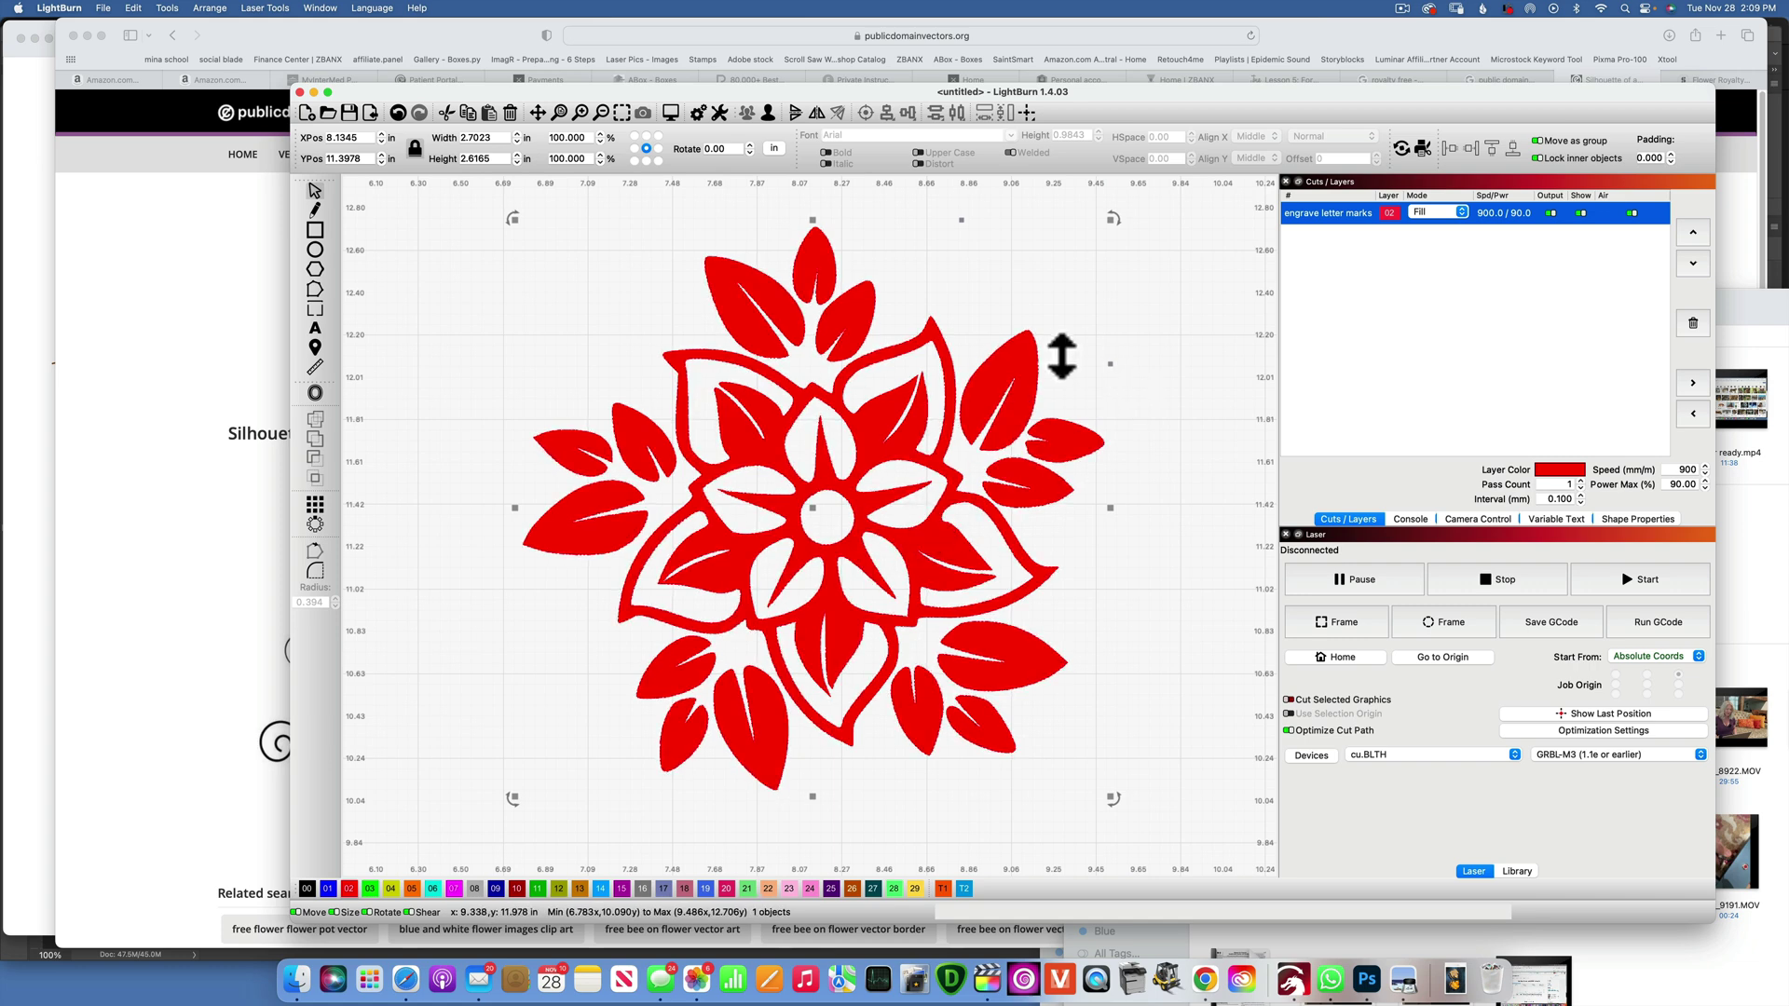
left_click(1088, 320)
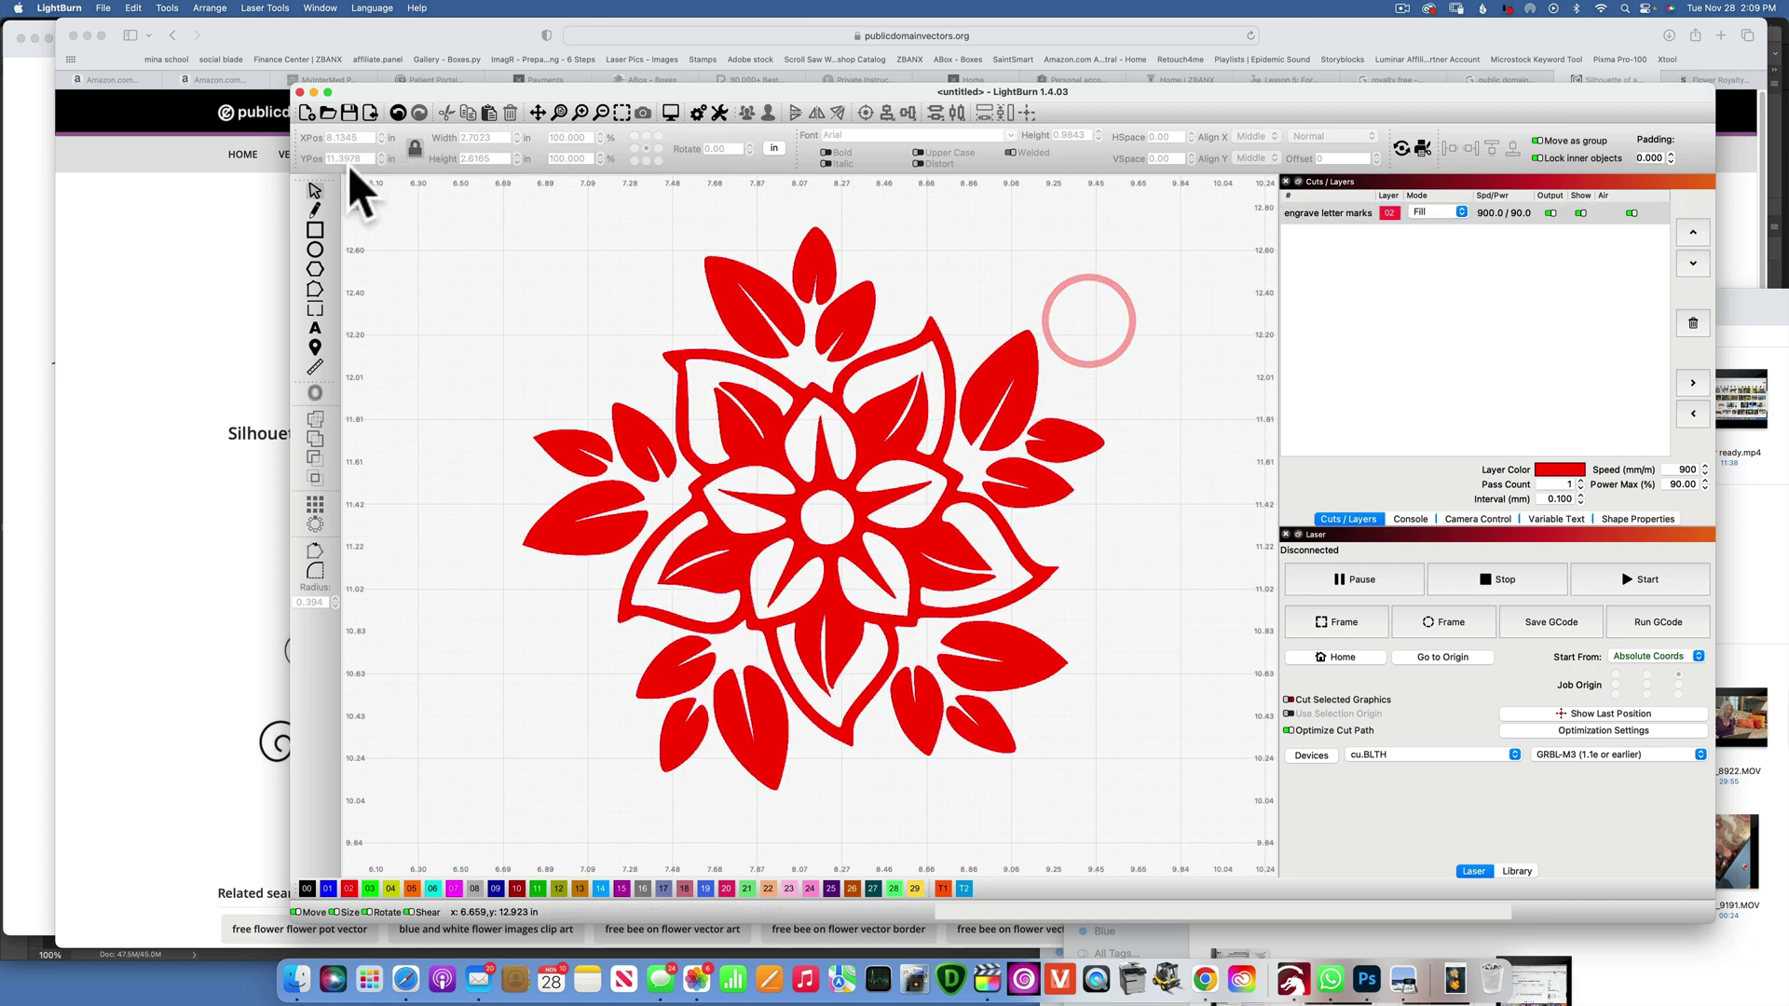
left_click(55, 8)
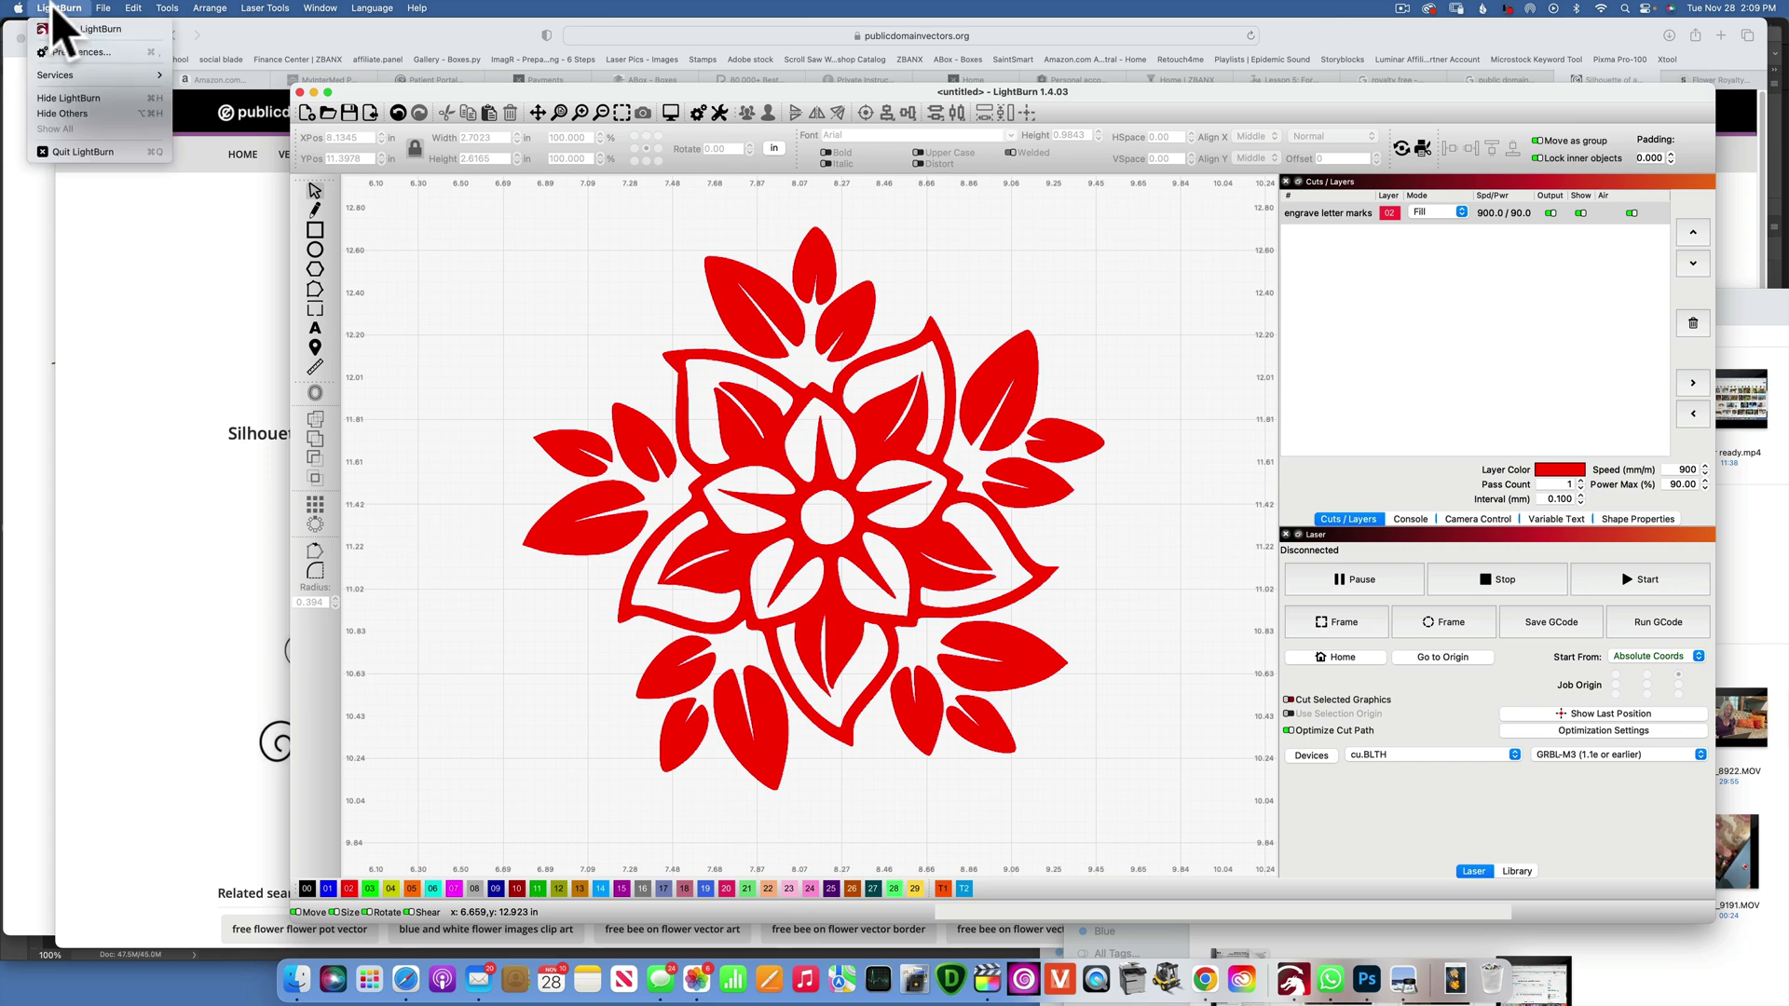
left_click(78, 53)
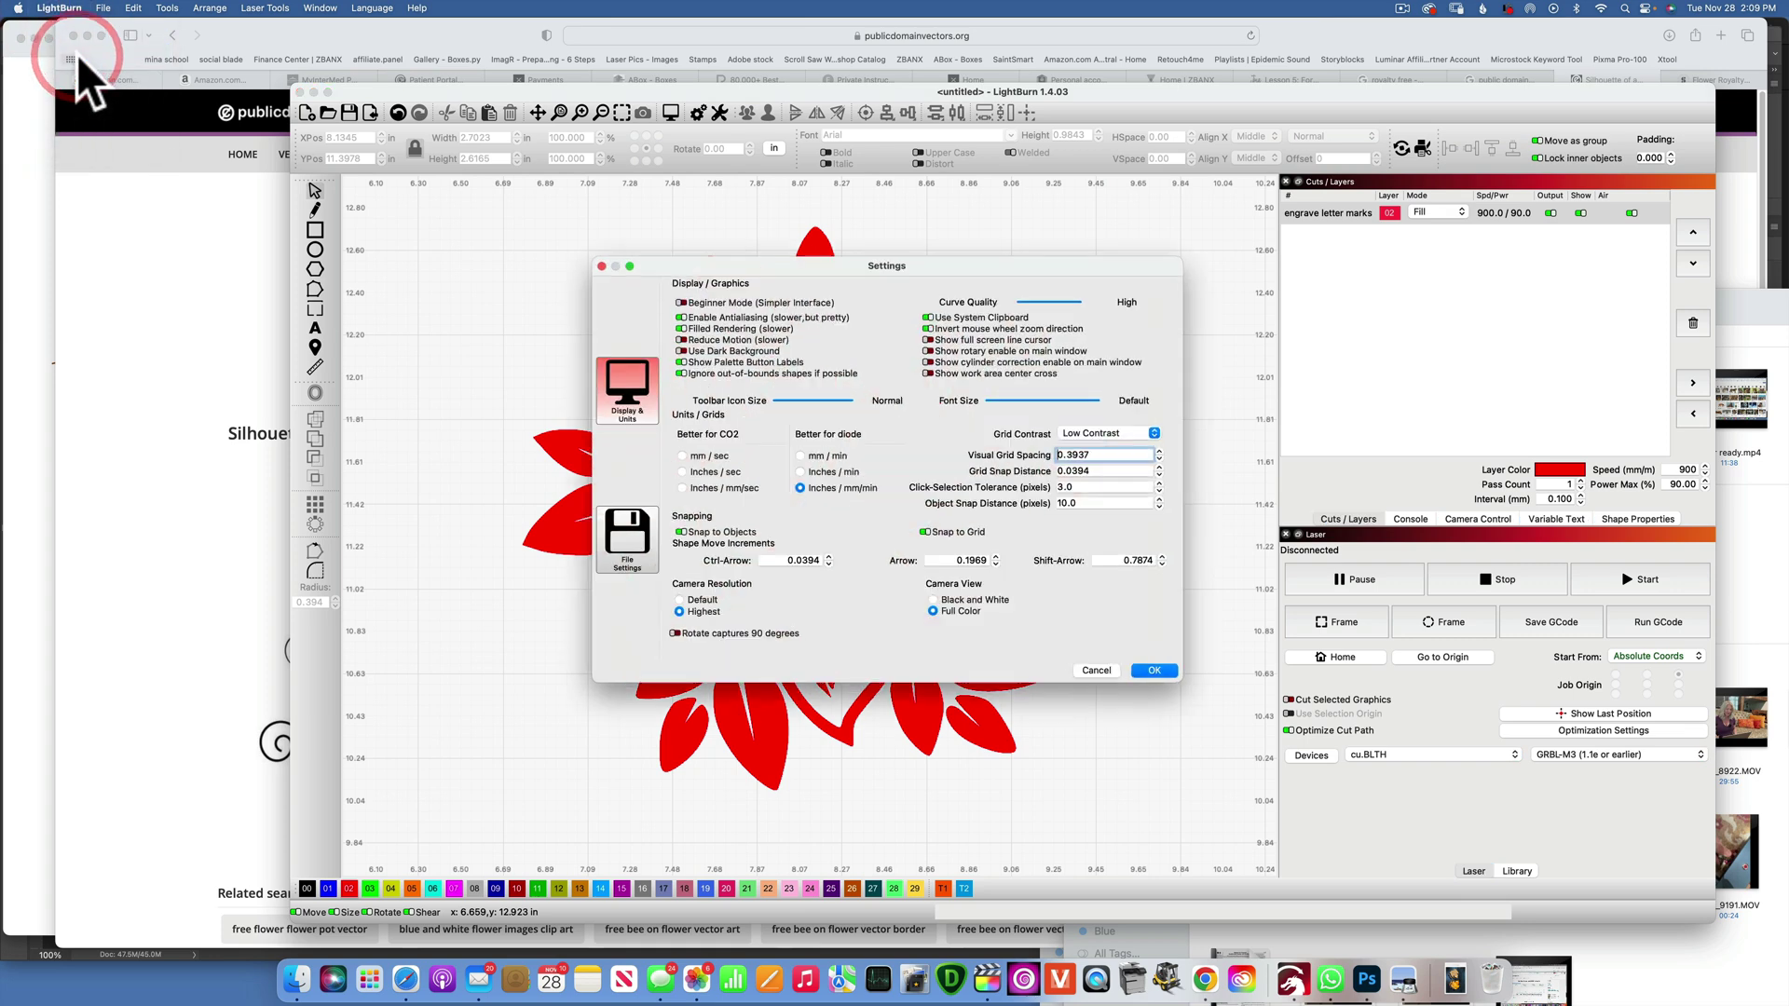
left_click(680, 328)
left_click(1165, 669)
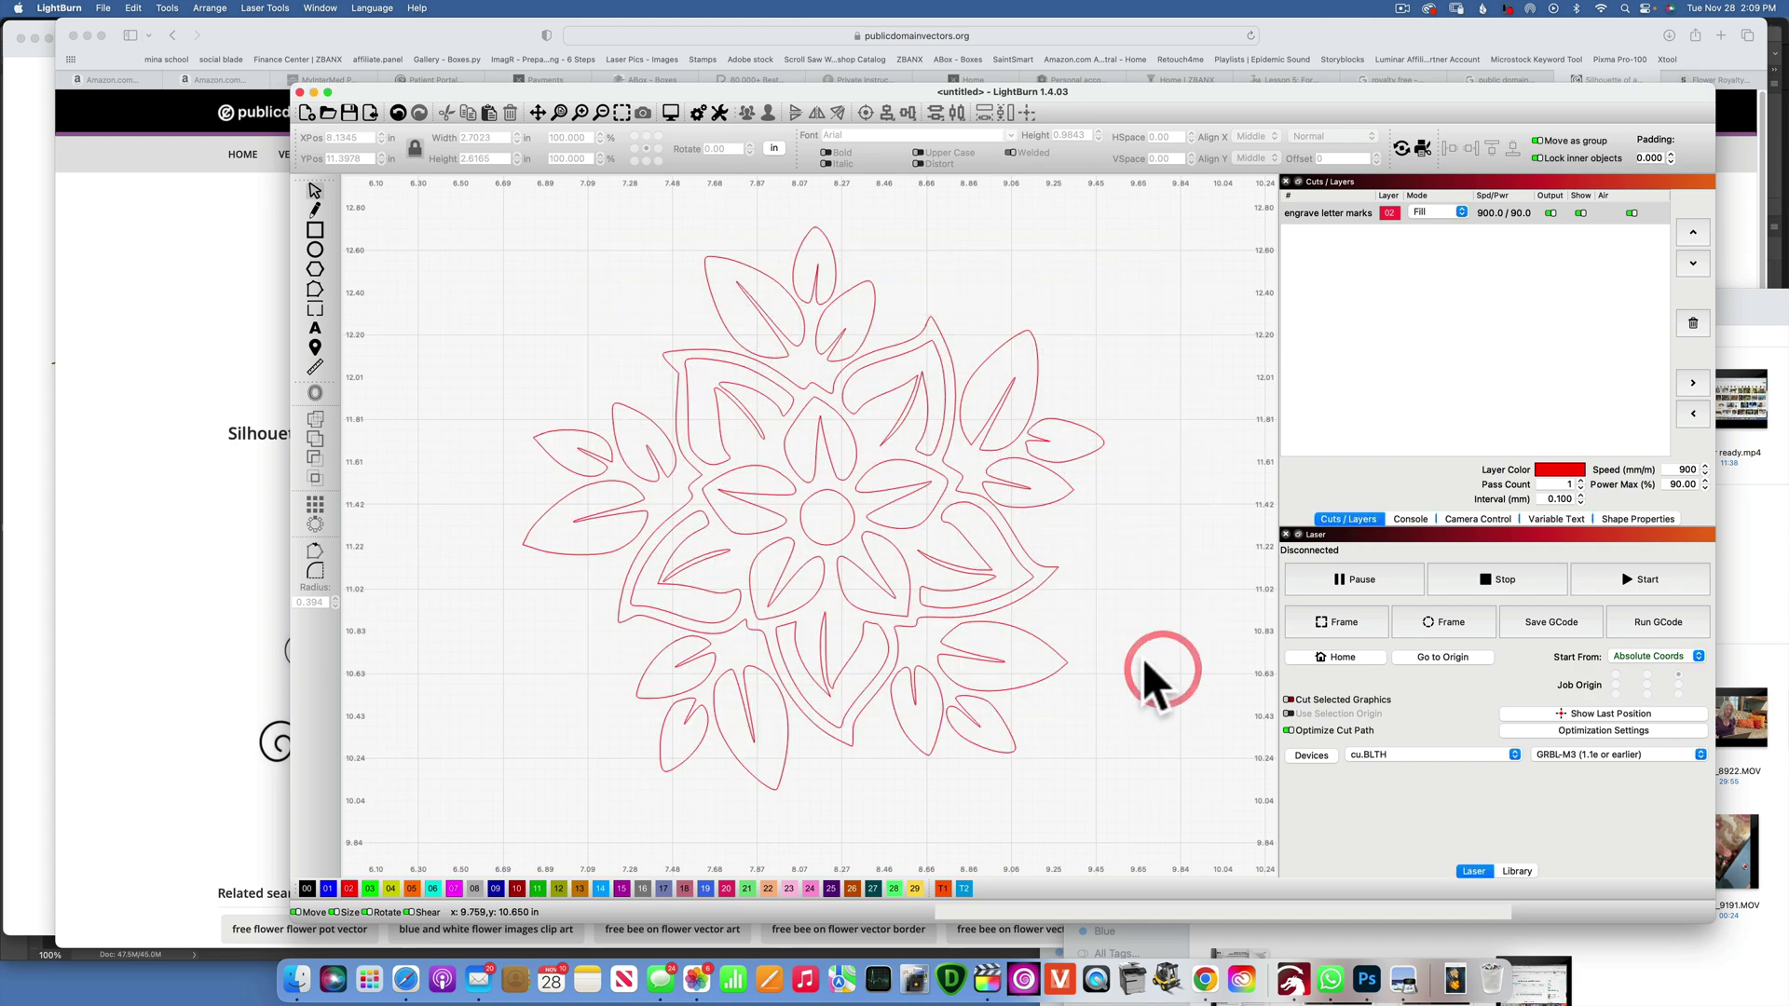
Switch the layer between Line and Fill, then preview the engraving job.
left_click(1433, 207)
left_click(1424, 198)
left_click(1423, 226)
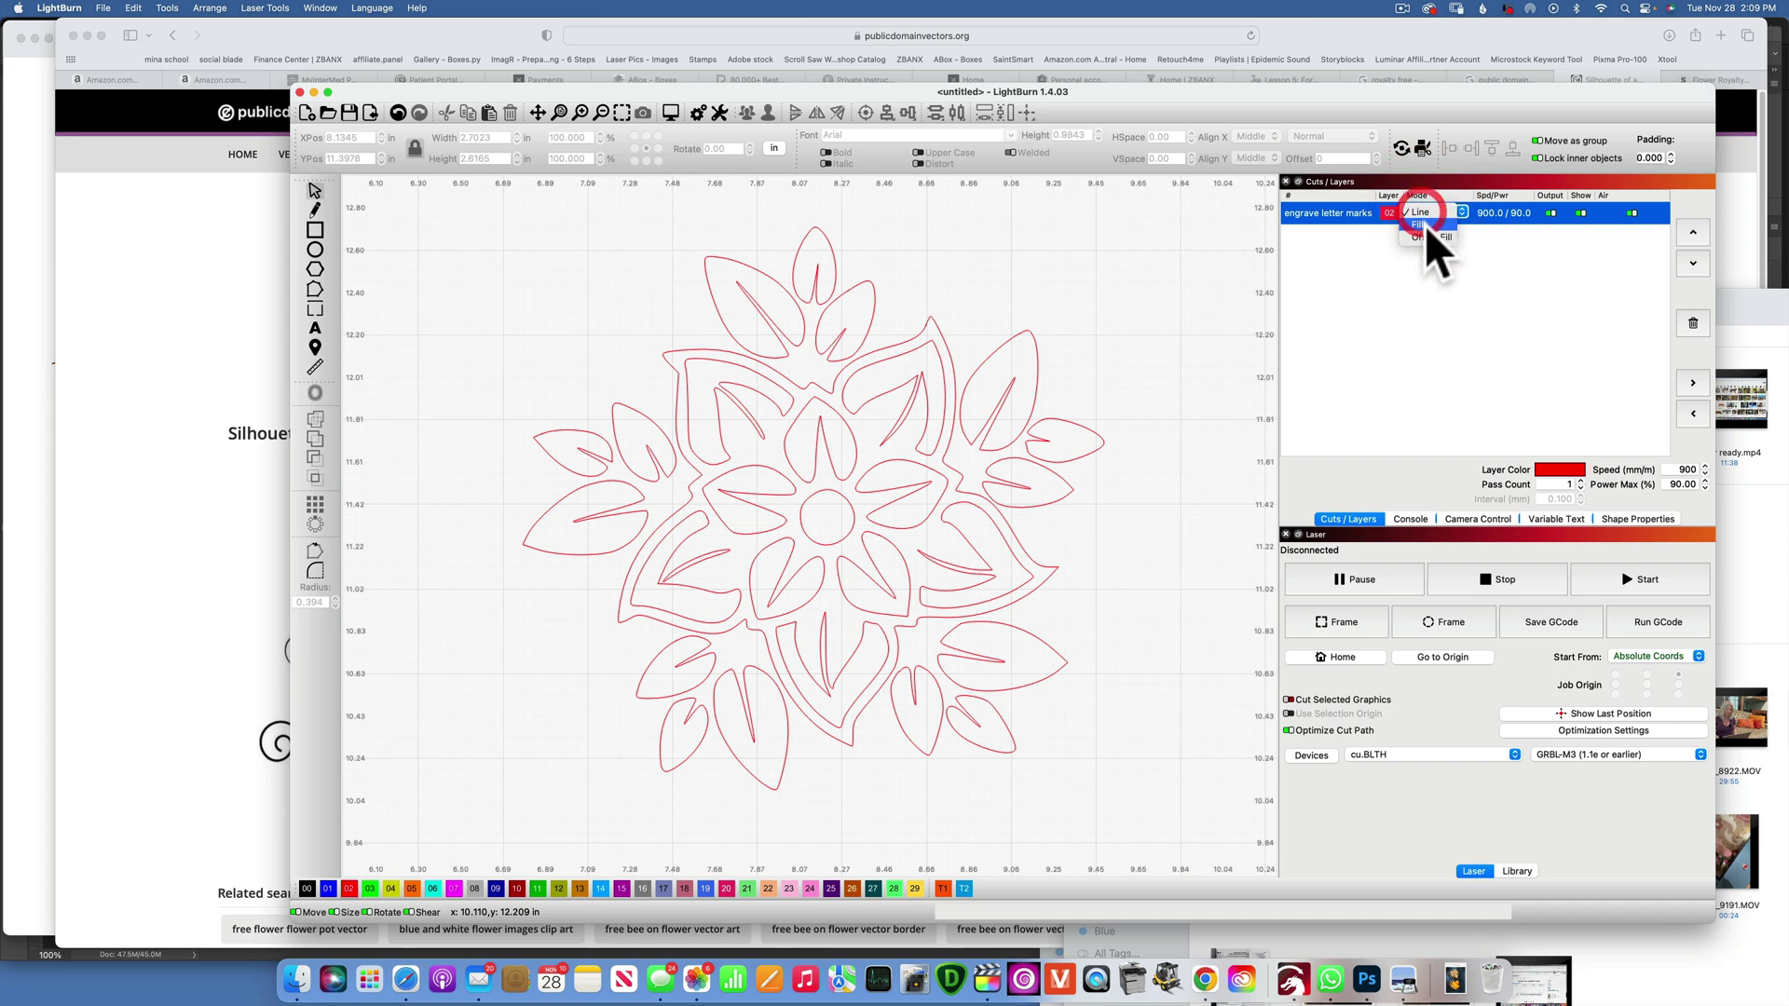
left_click(672, 111)
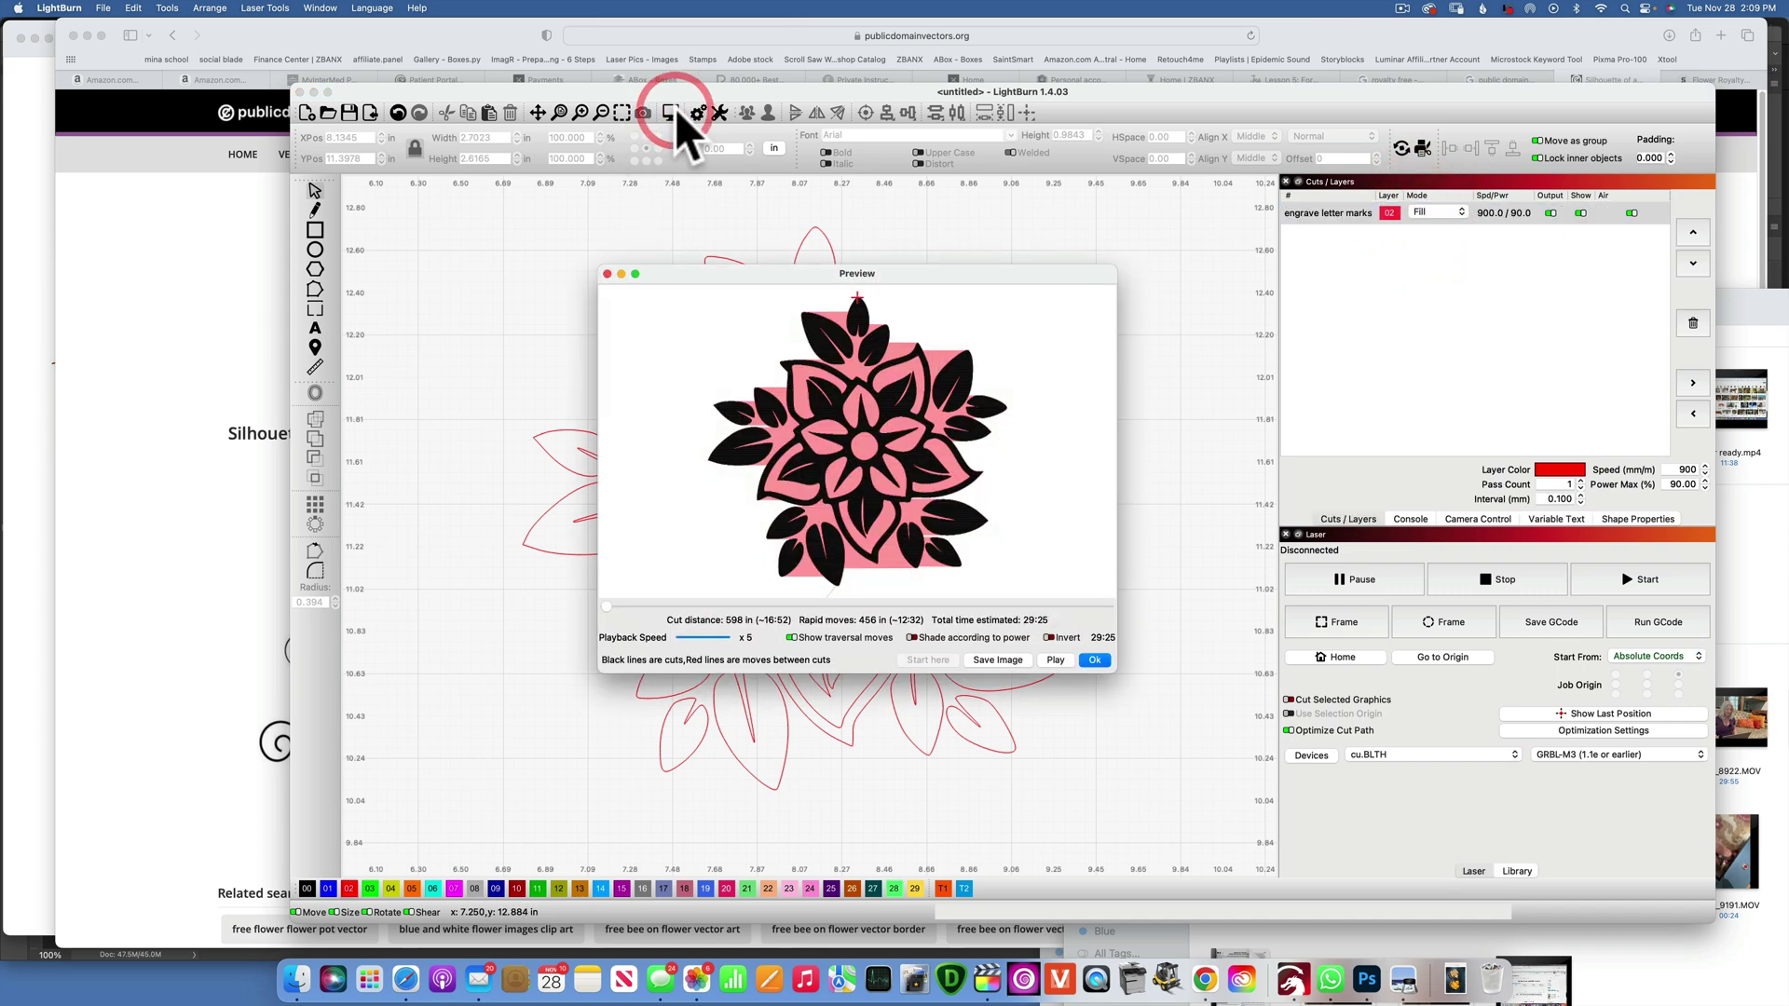
left_click(1096, 660)
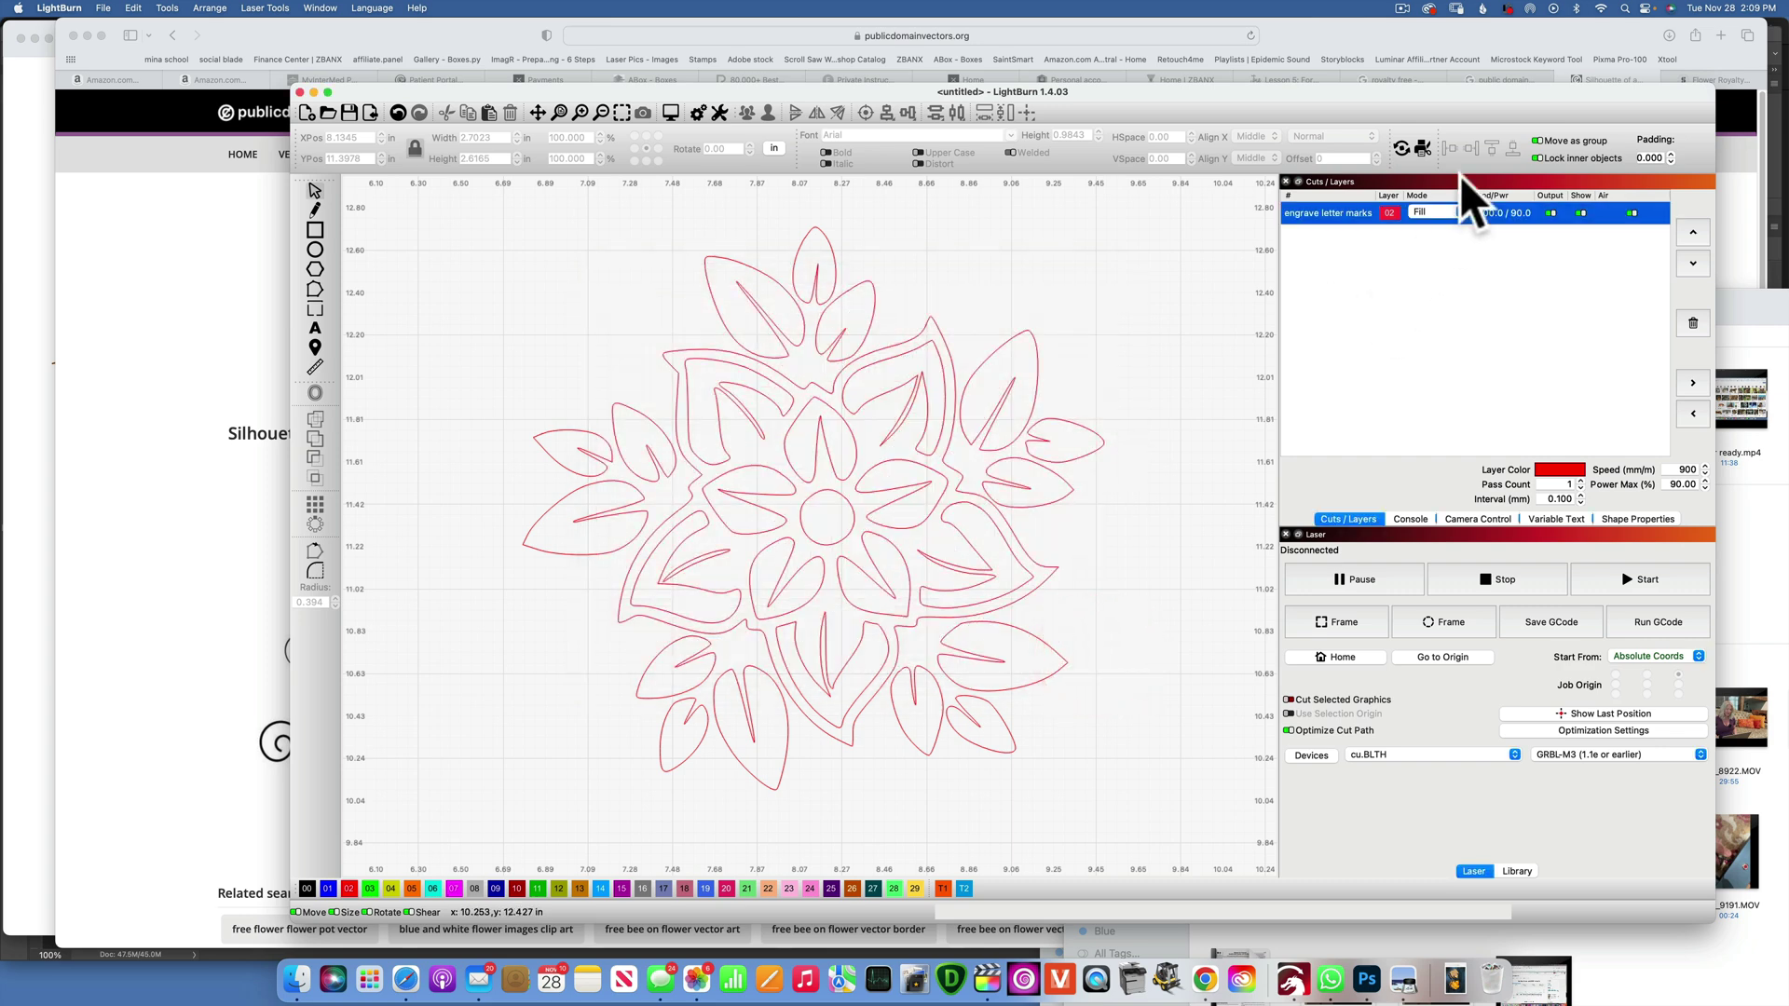
Turn Filled Rendering back on and select the whole flower design.
left_click(1428, 207)
left_click(65, 3)
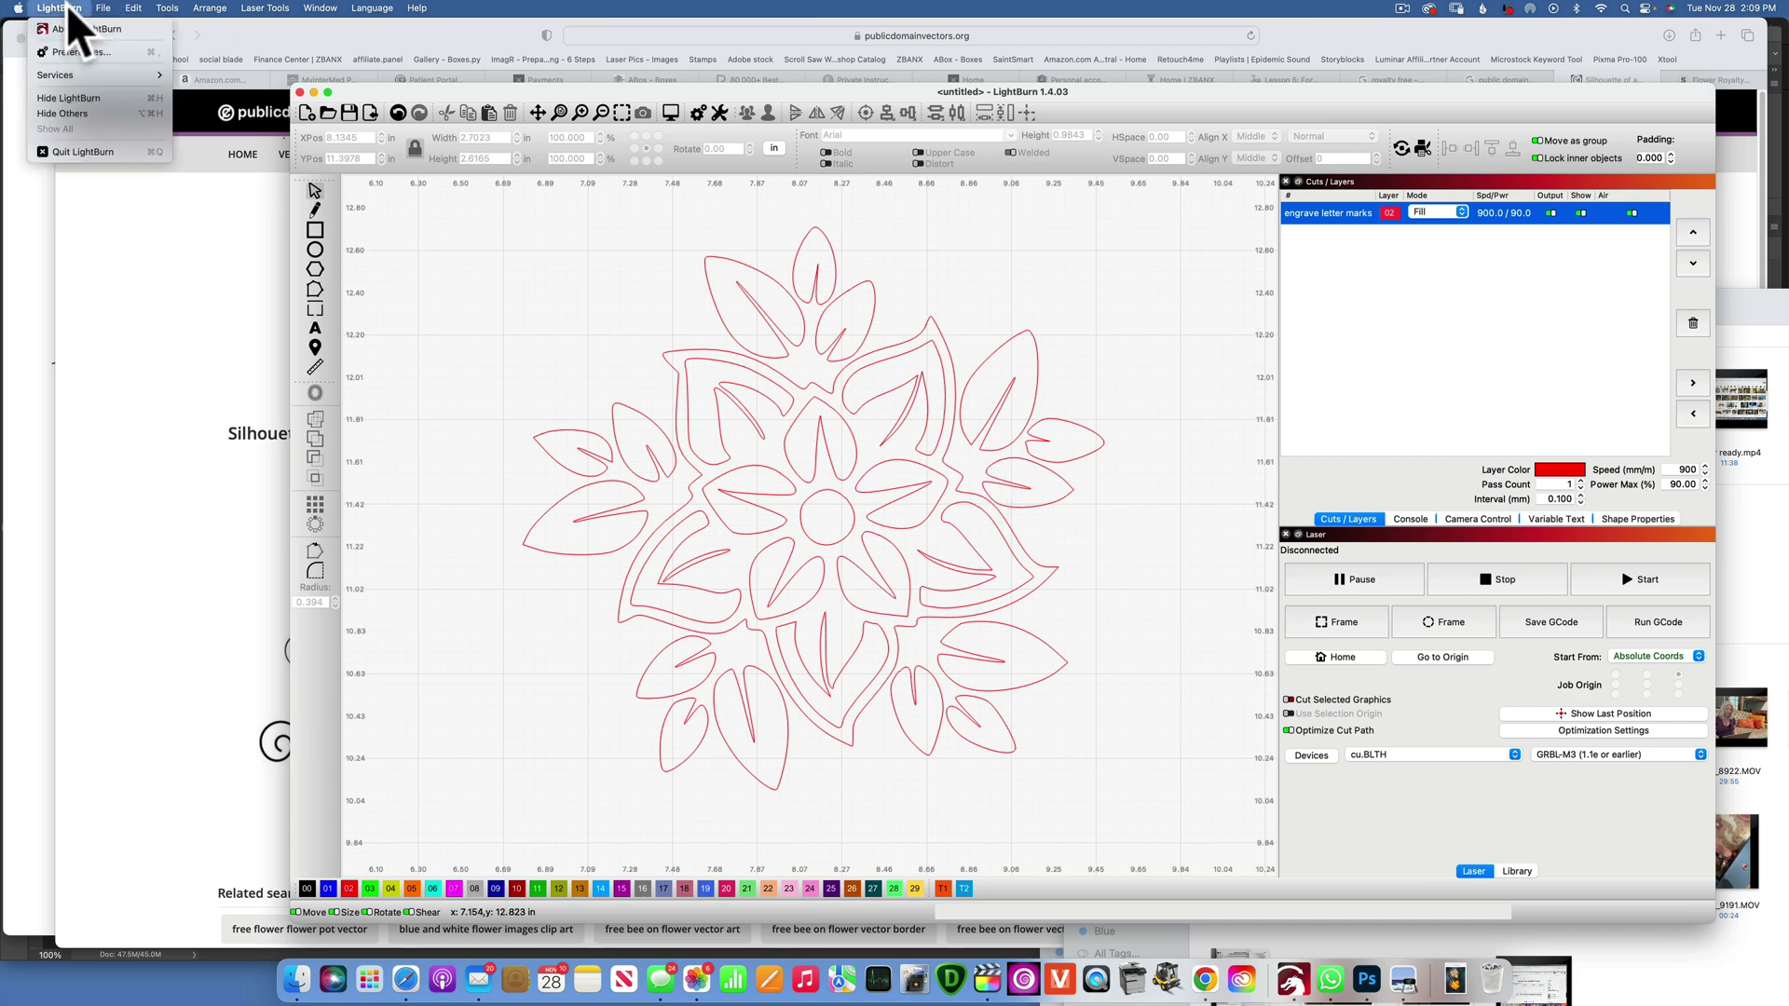
left_click(82, 51)
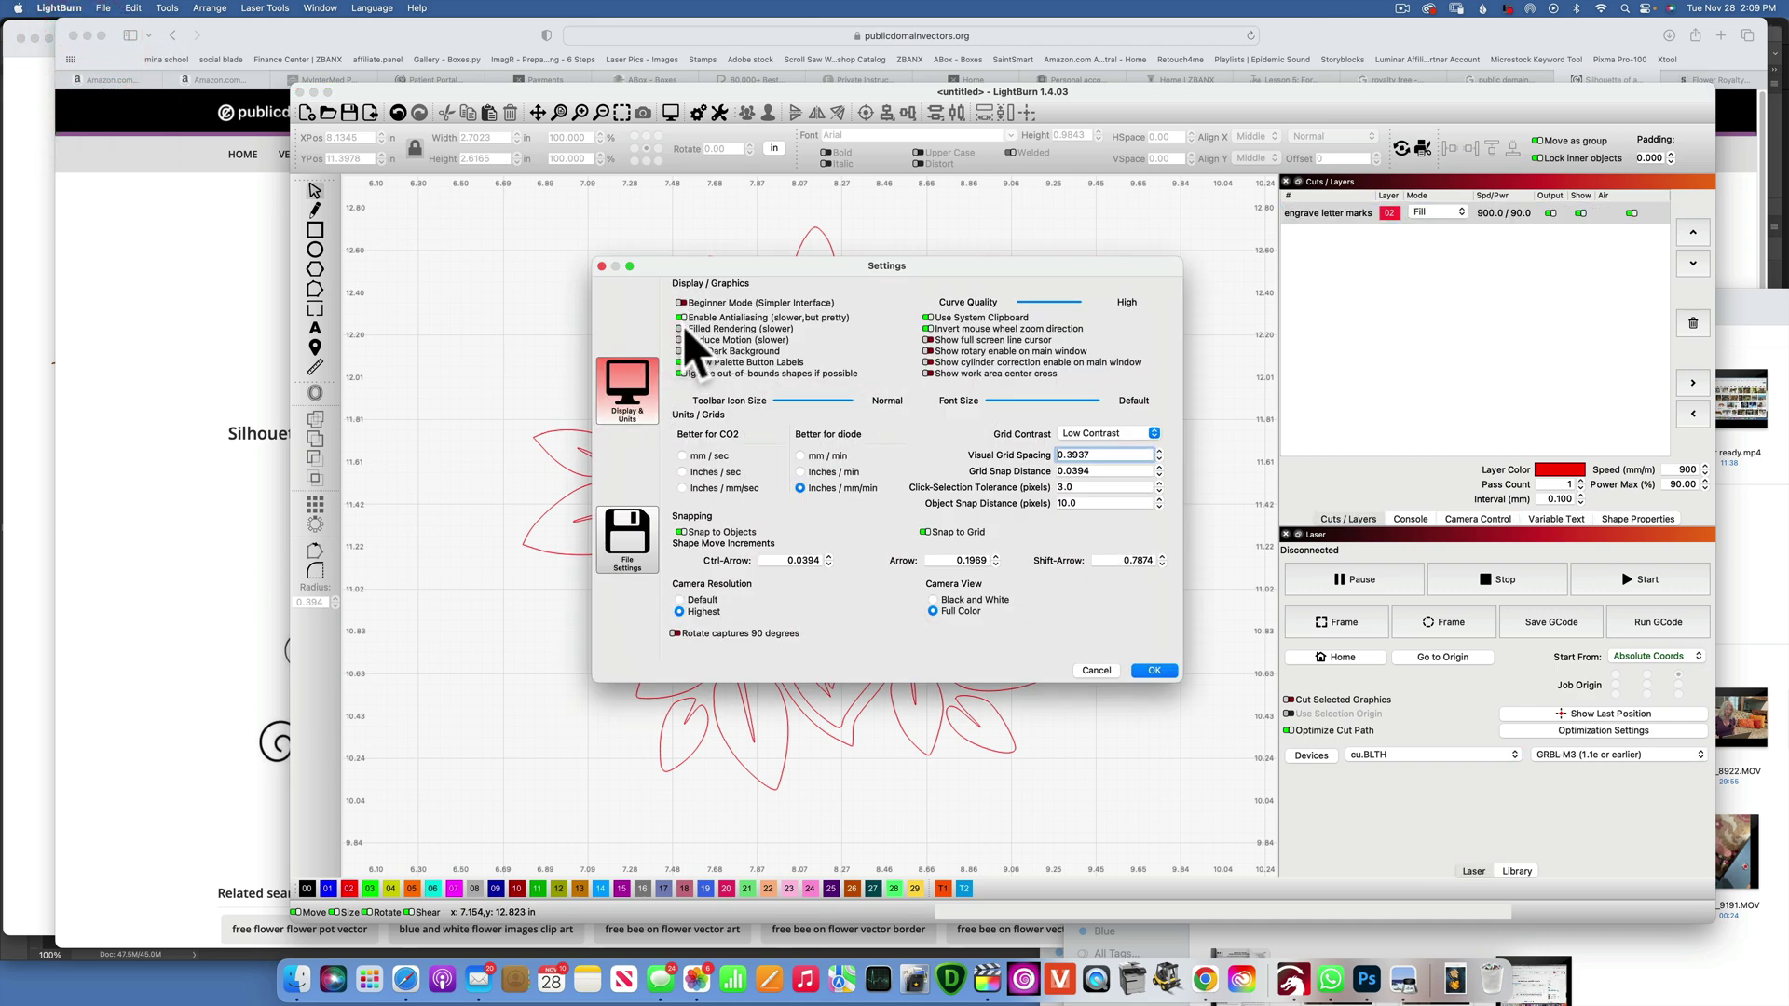
left_click(680, 329)
left_click(1162, 669)
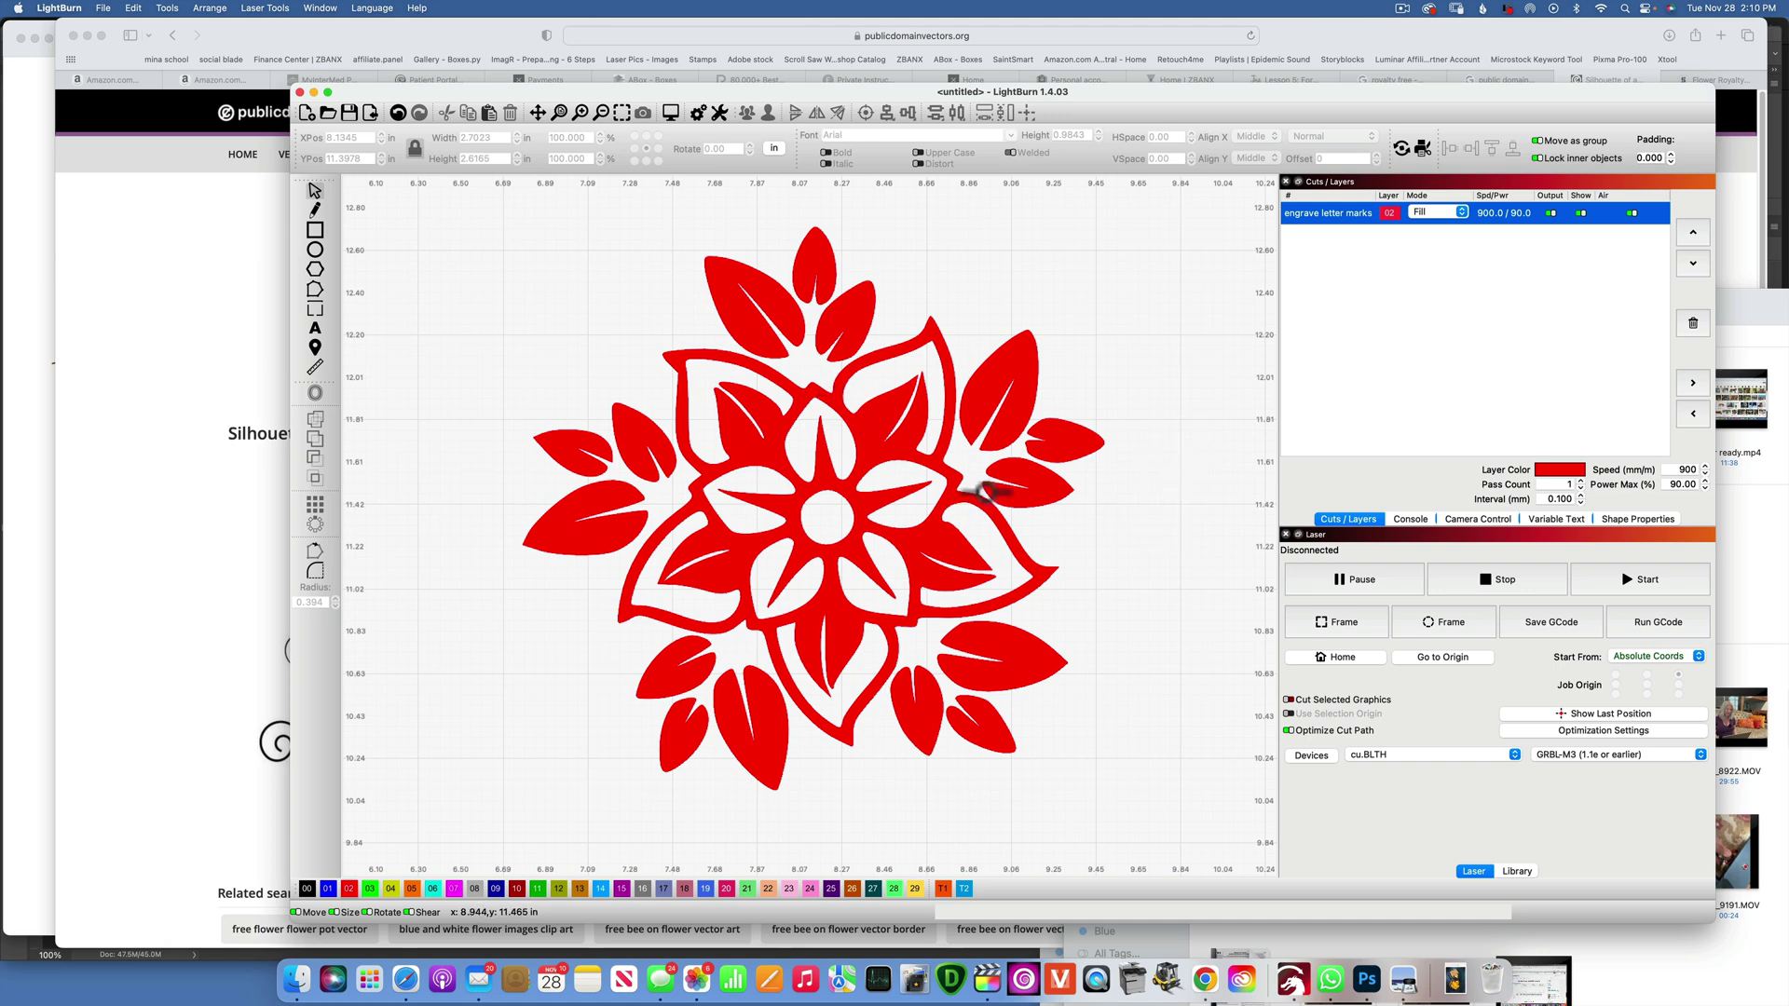
left_click_drag(1150, 737, 540, 287)
Delete the previous flower design and import Flower02.png from Downloads onto the canvas.
key("BackSpace")
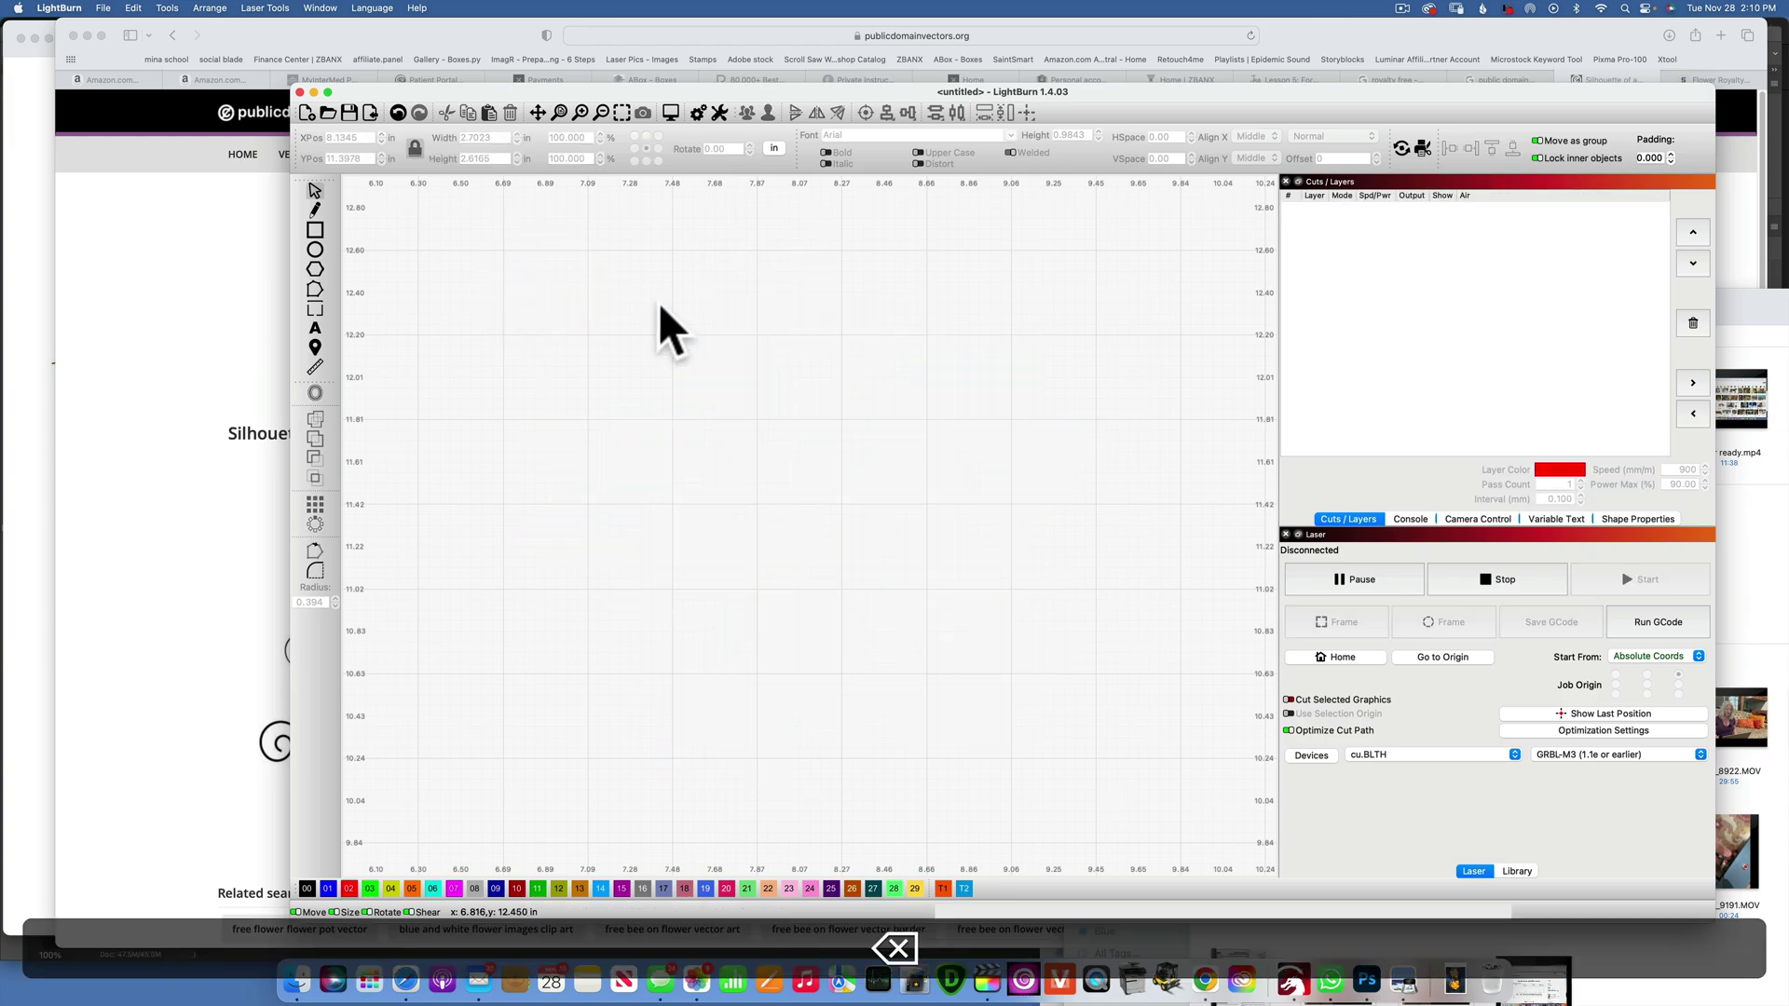
left_click(1453, 976)
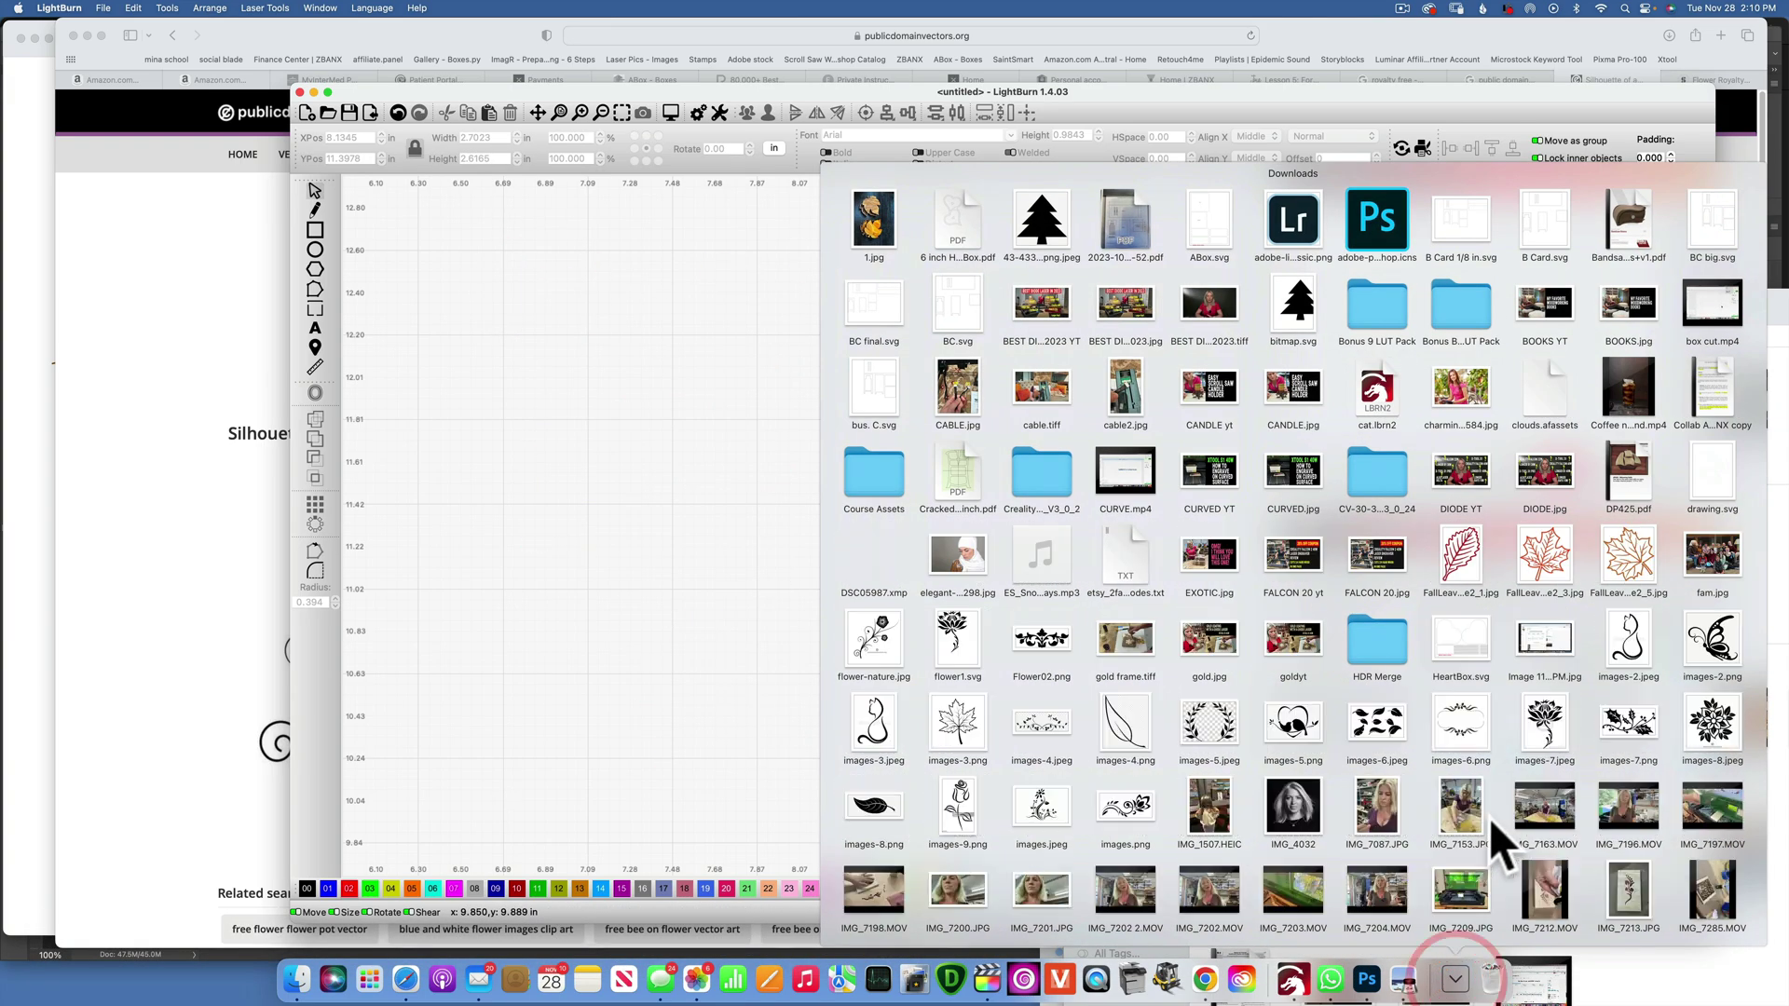
scroll(1485, 814, "down", 10)
left_click(1459, 893)
scroll(1496, 523, "up", 5)
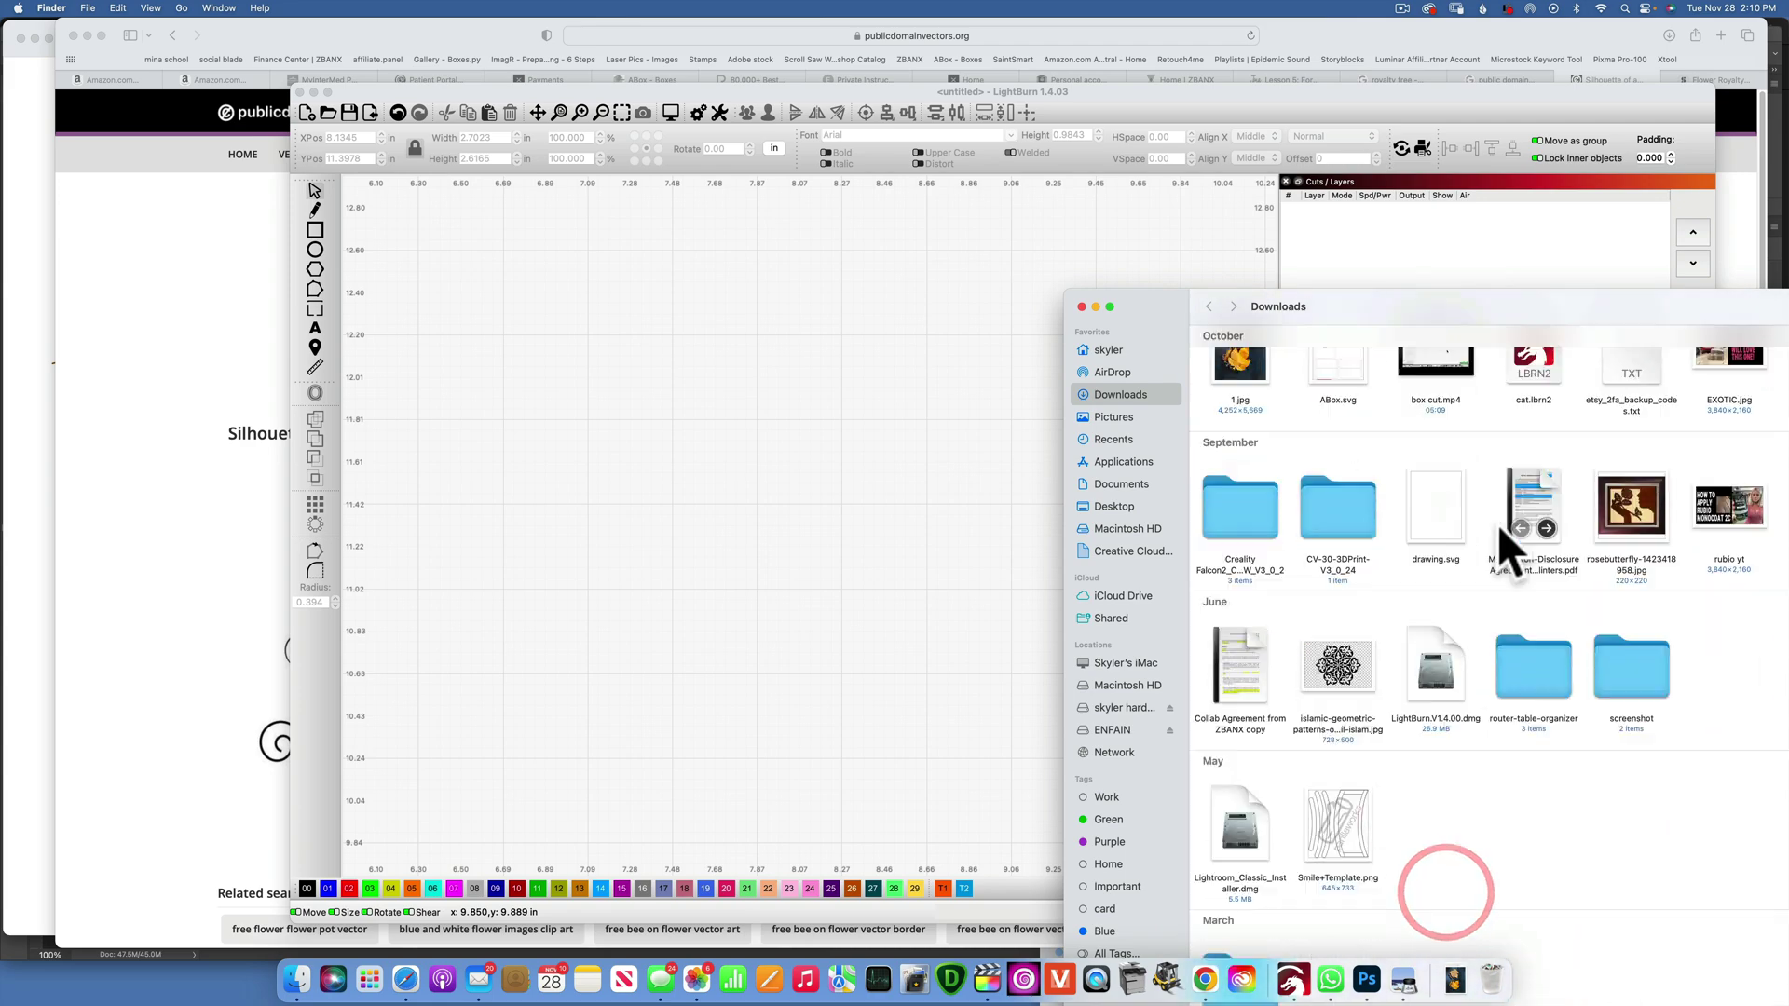
left_click(1440, 456)
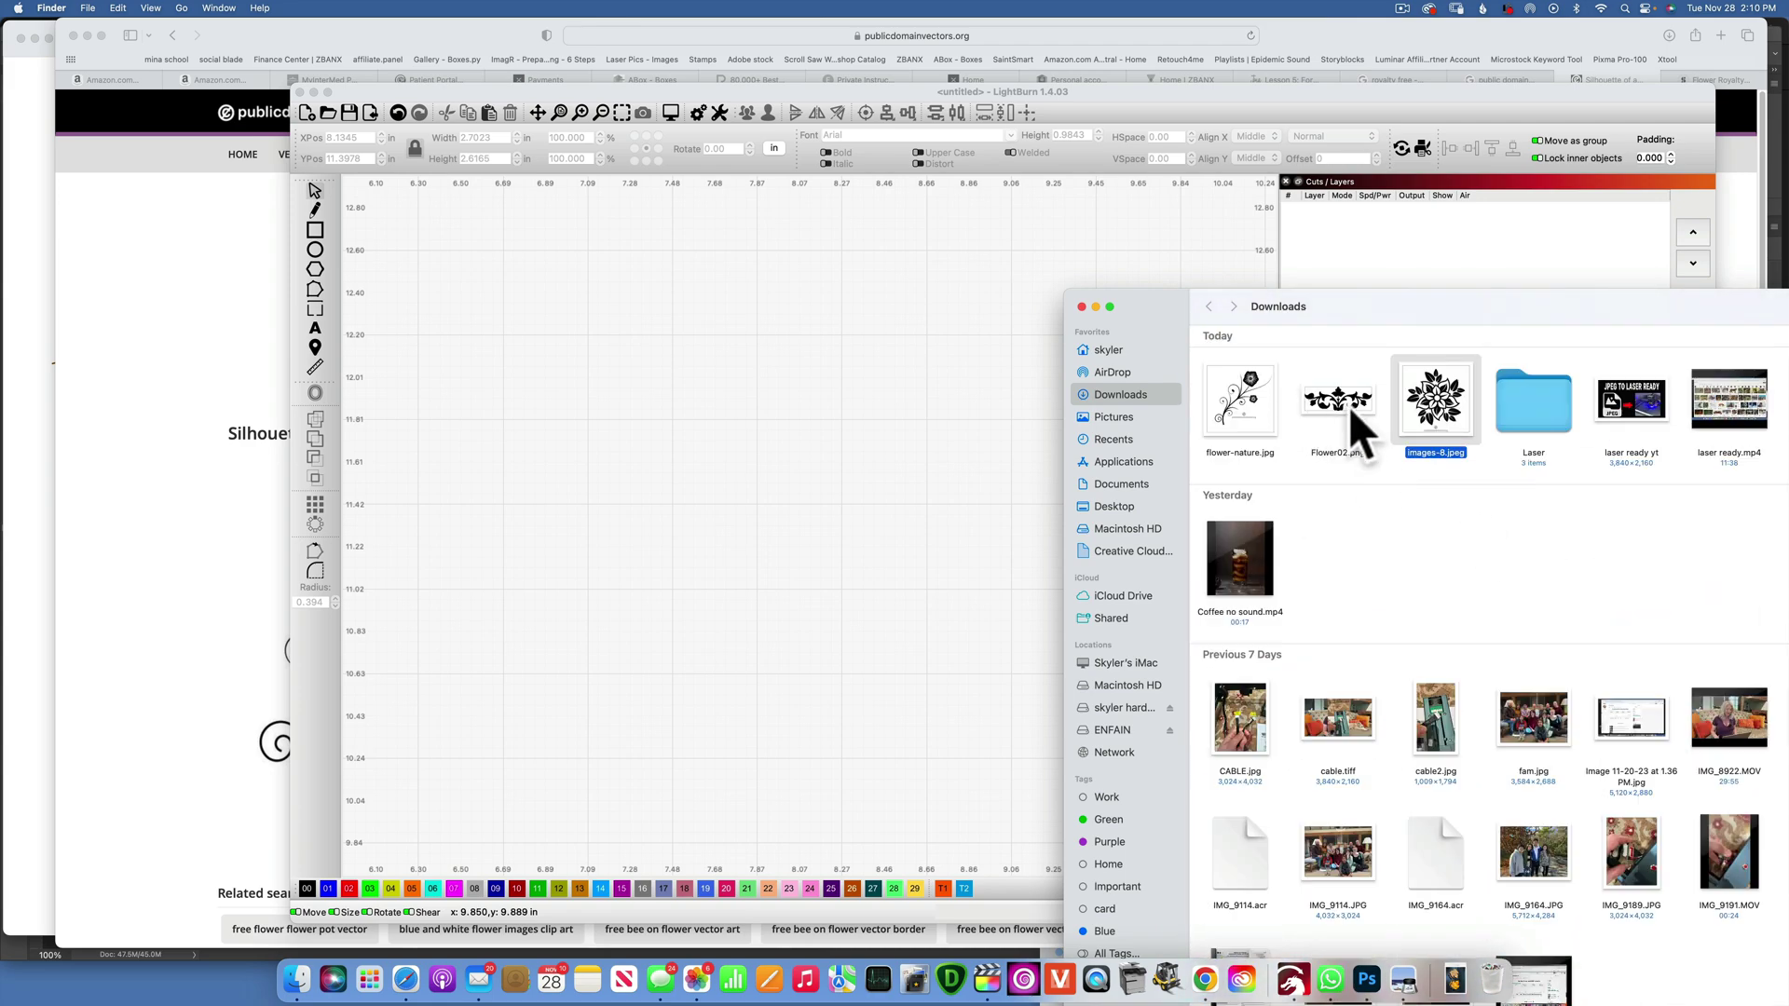
left_click_drag(1343, 394, 769, 380)
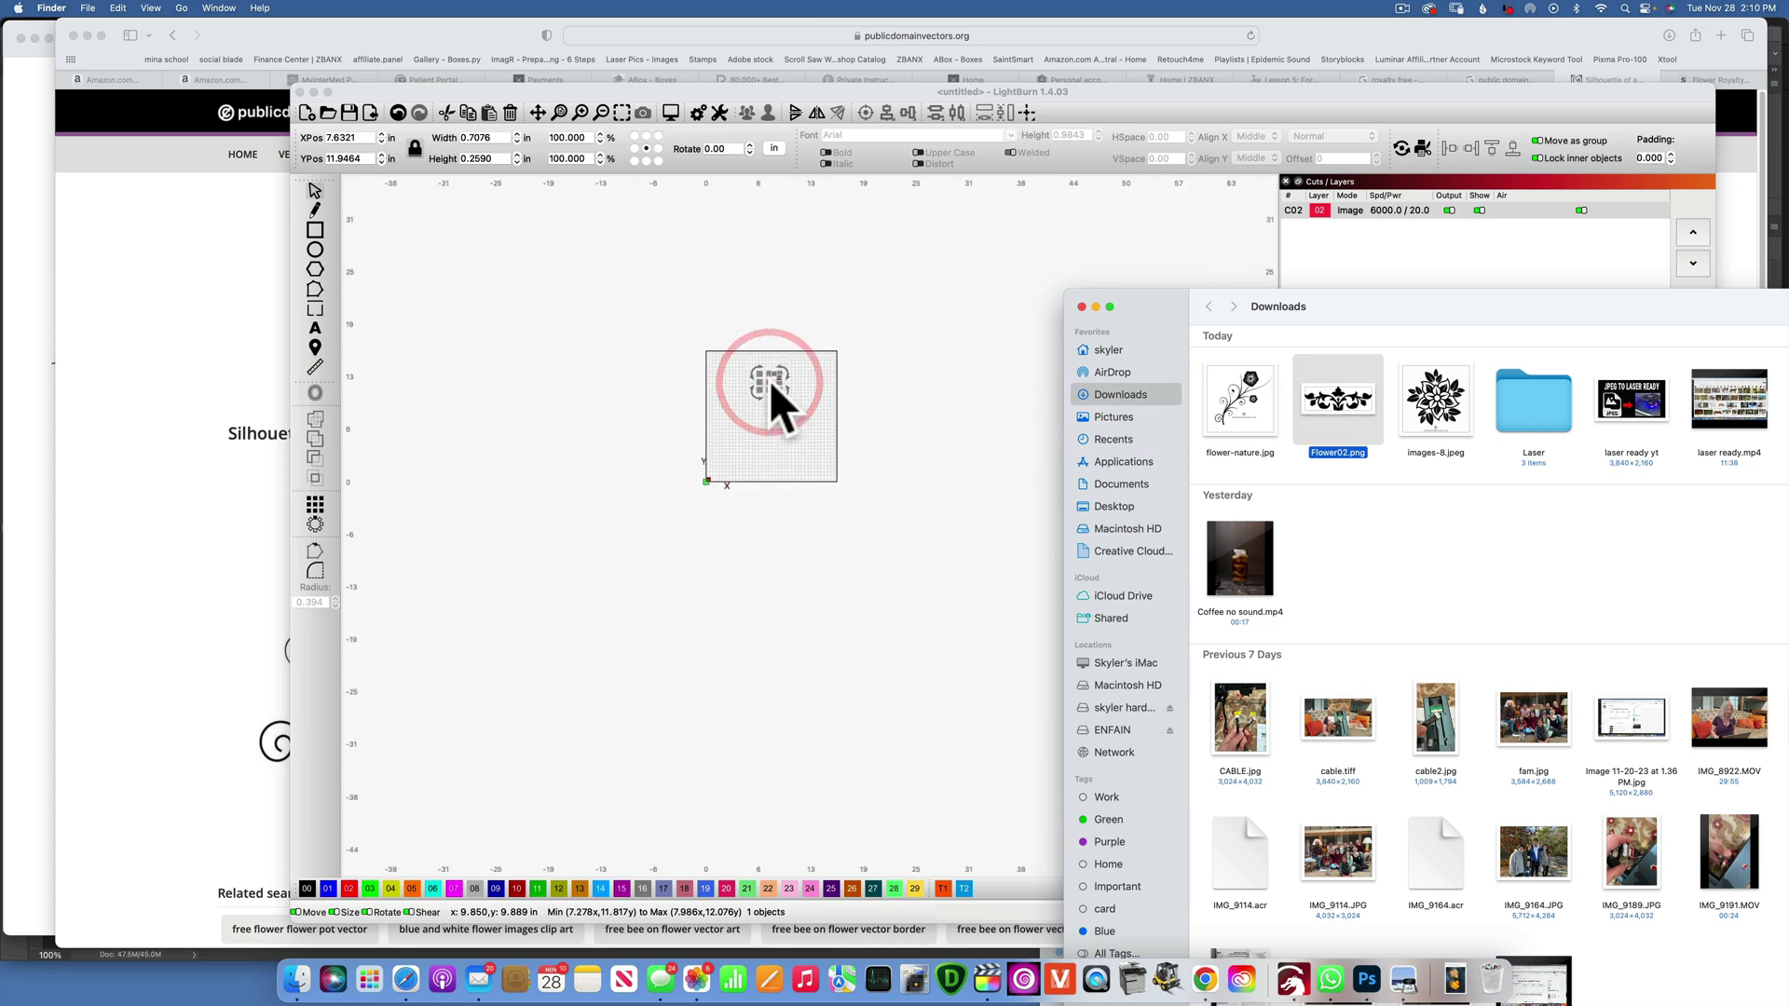
Trace Flower02 into a red vector and delete the black source image.
left_click(621, 113)
left_click(621, 113)
right_click(785, 478)
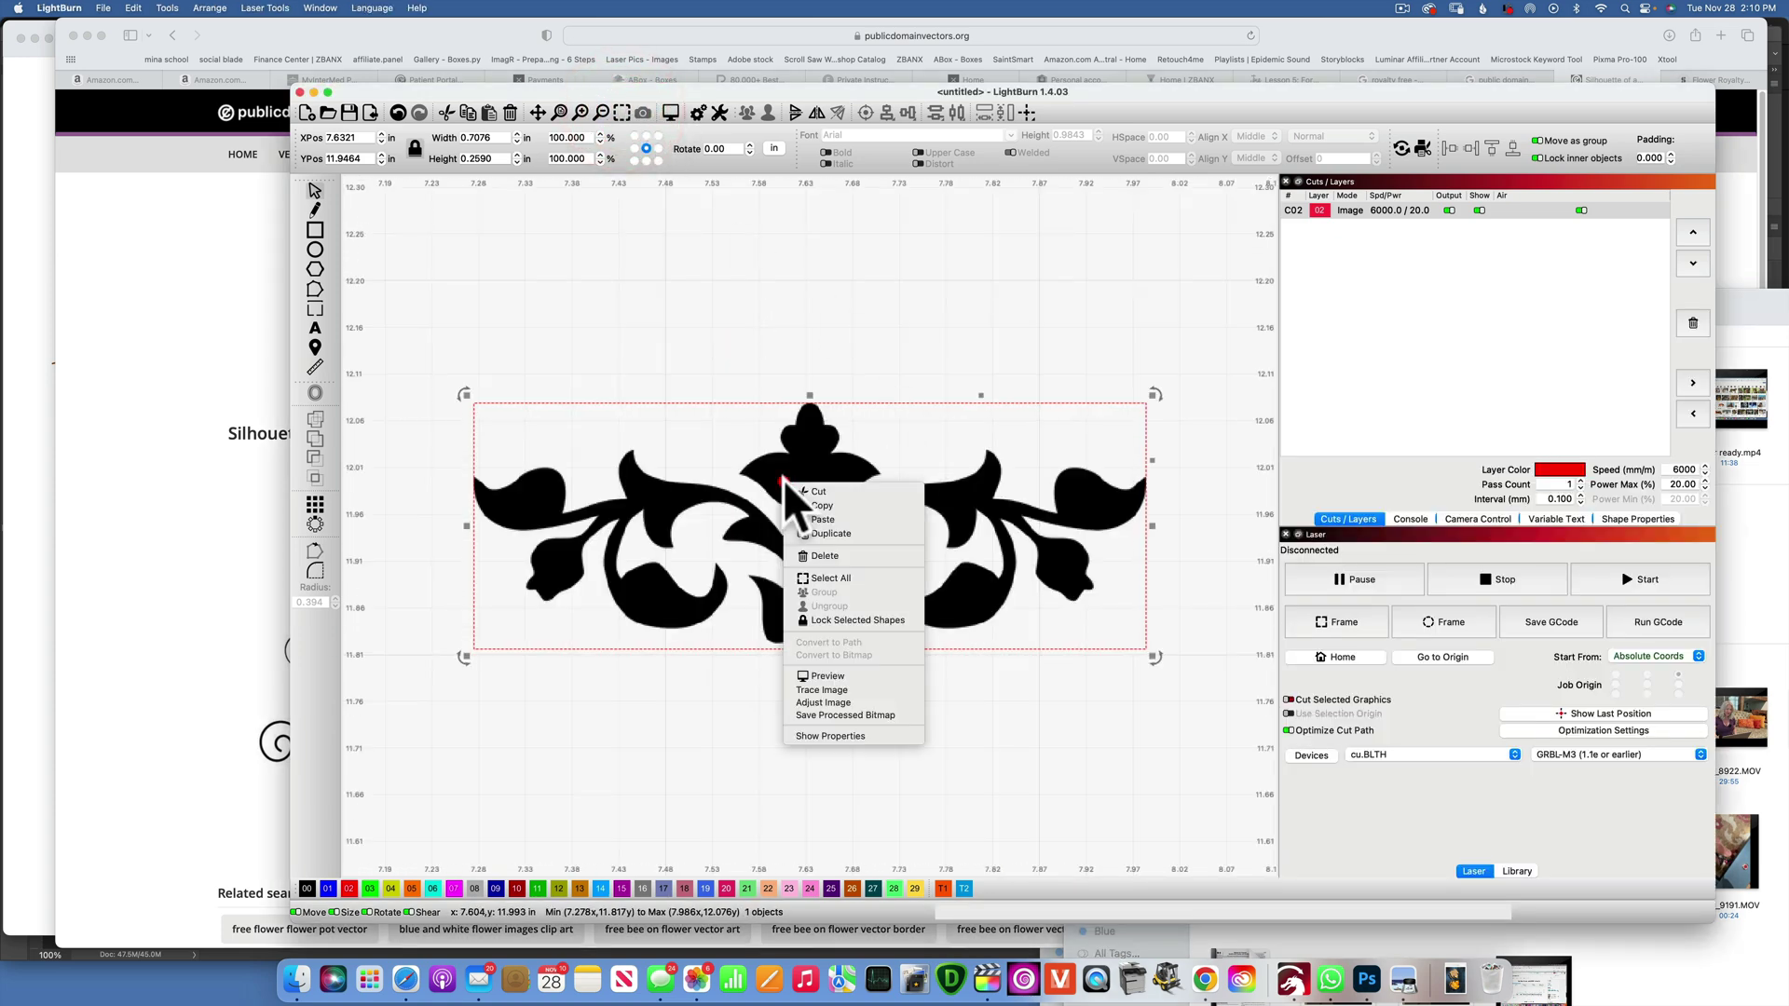
left_click(839, 689)
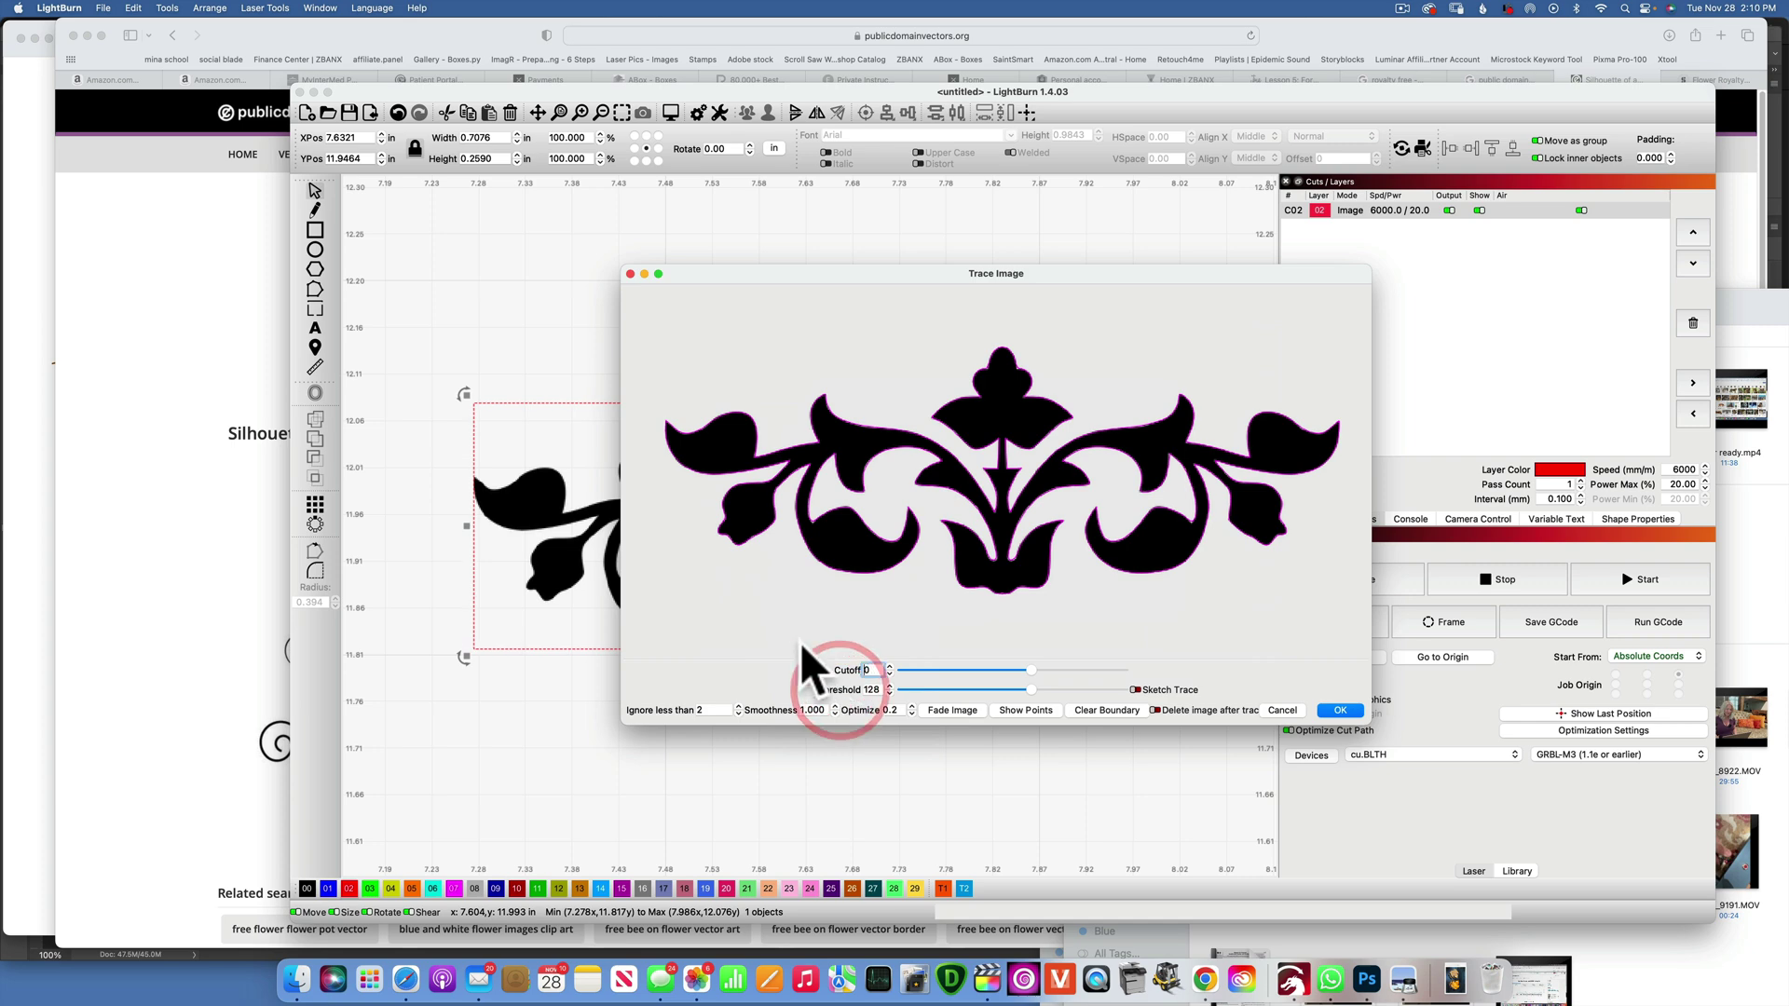
left_click(1341, 711)
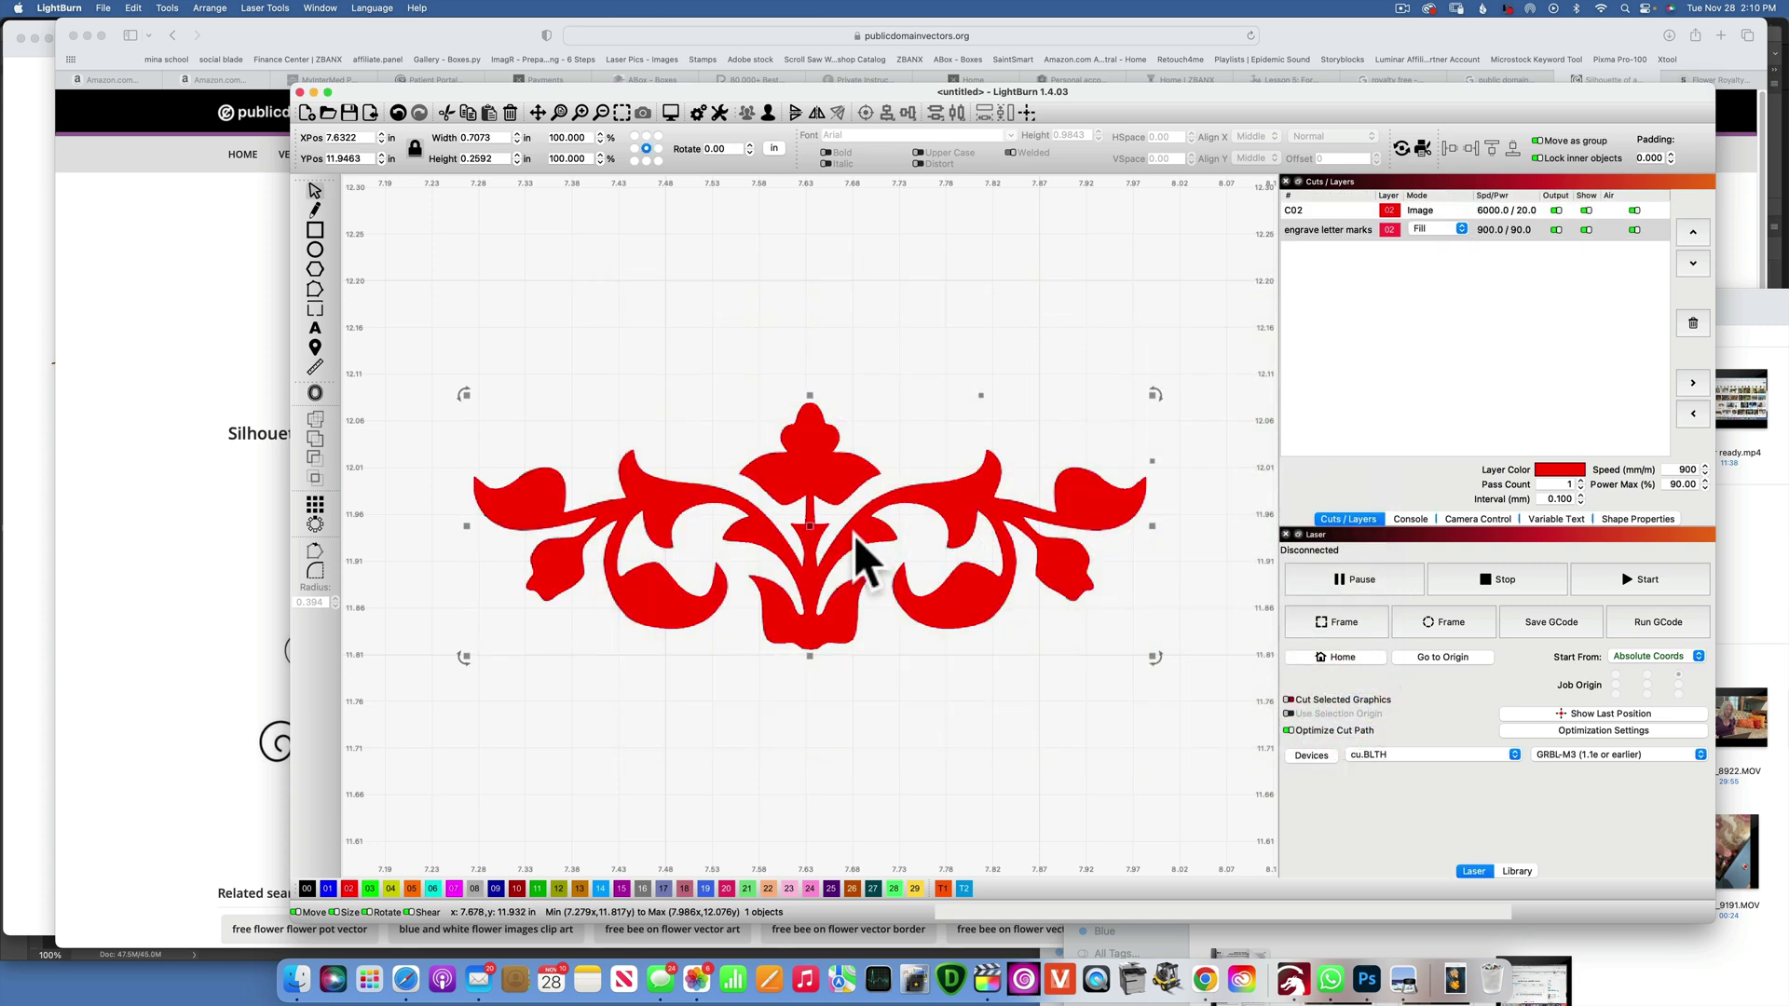
left_click_drag(854, 534, 874, 350)
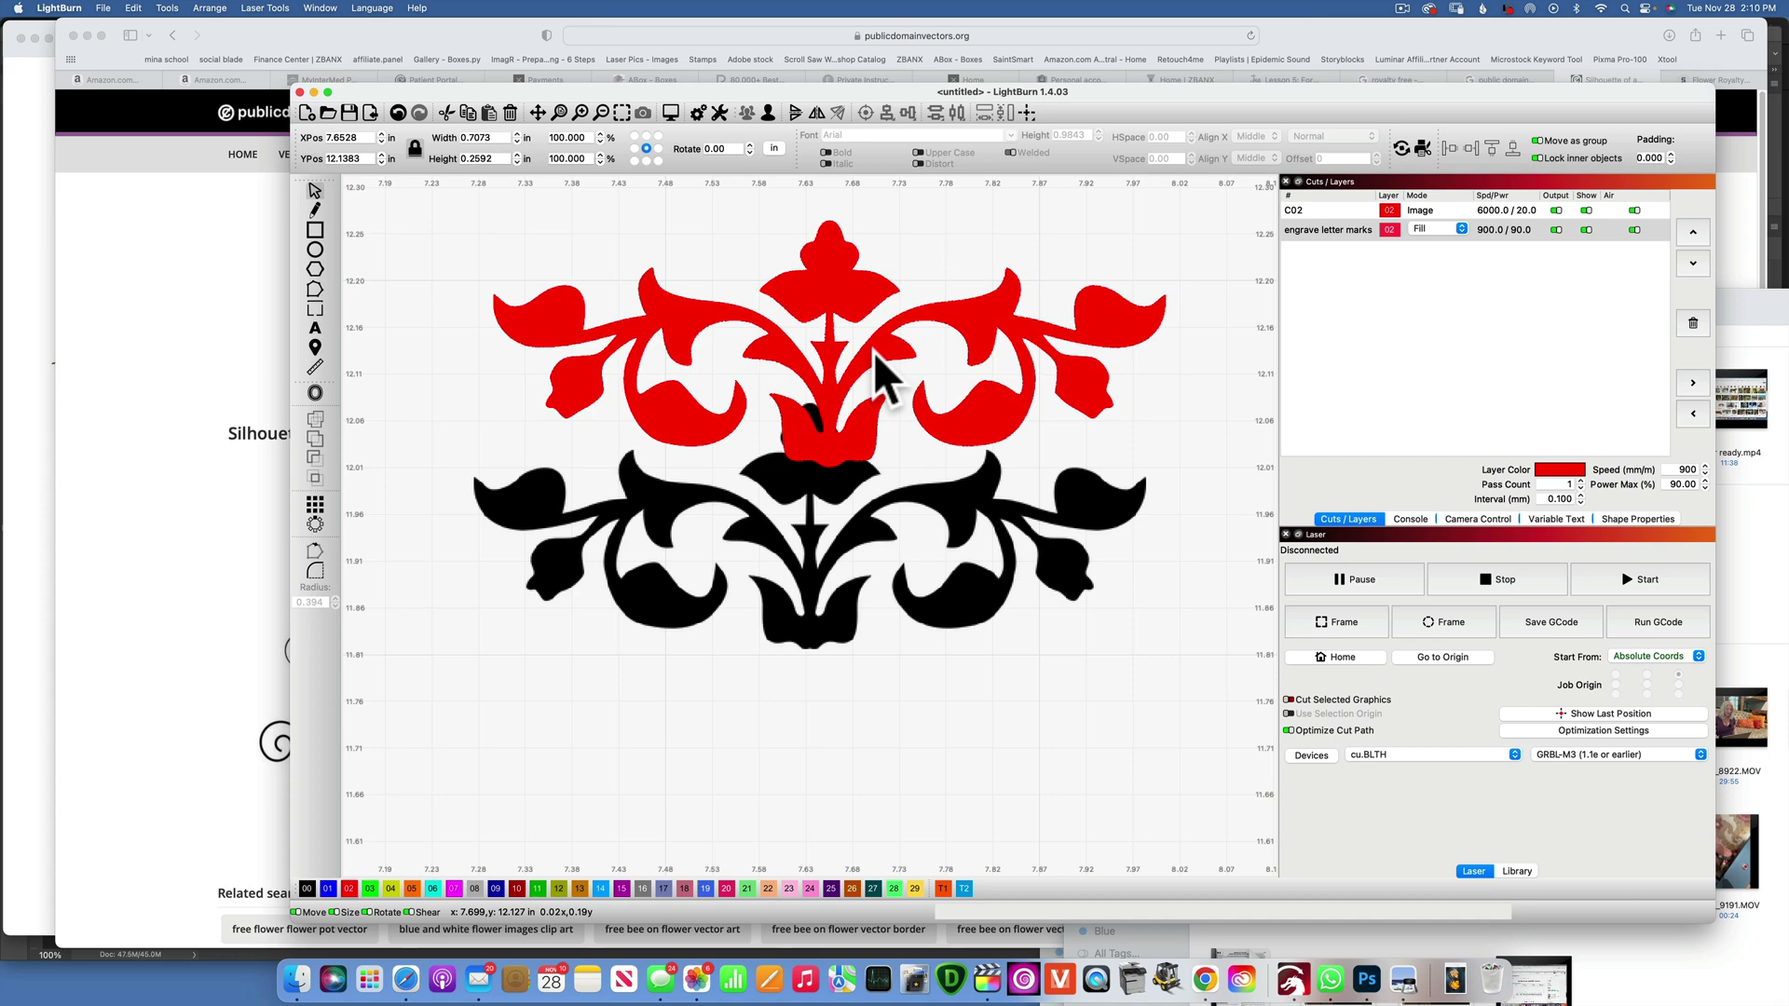
left_click(805, 567)
key("BackSpace")
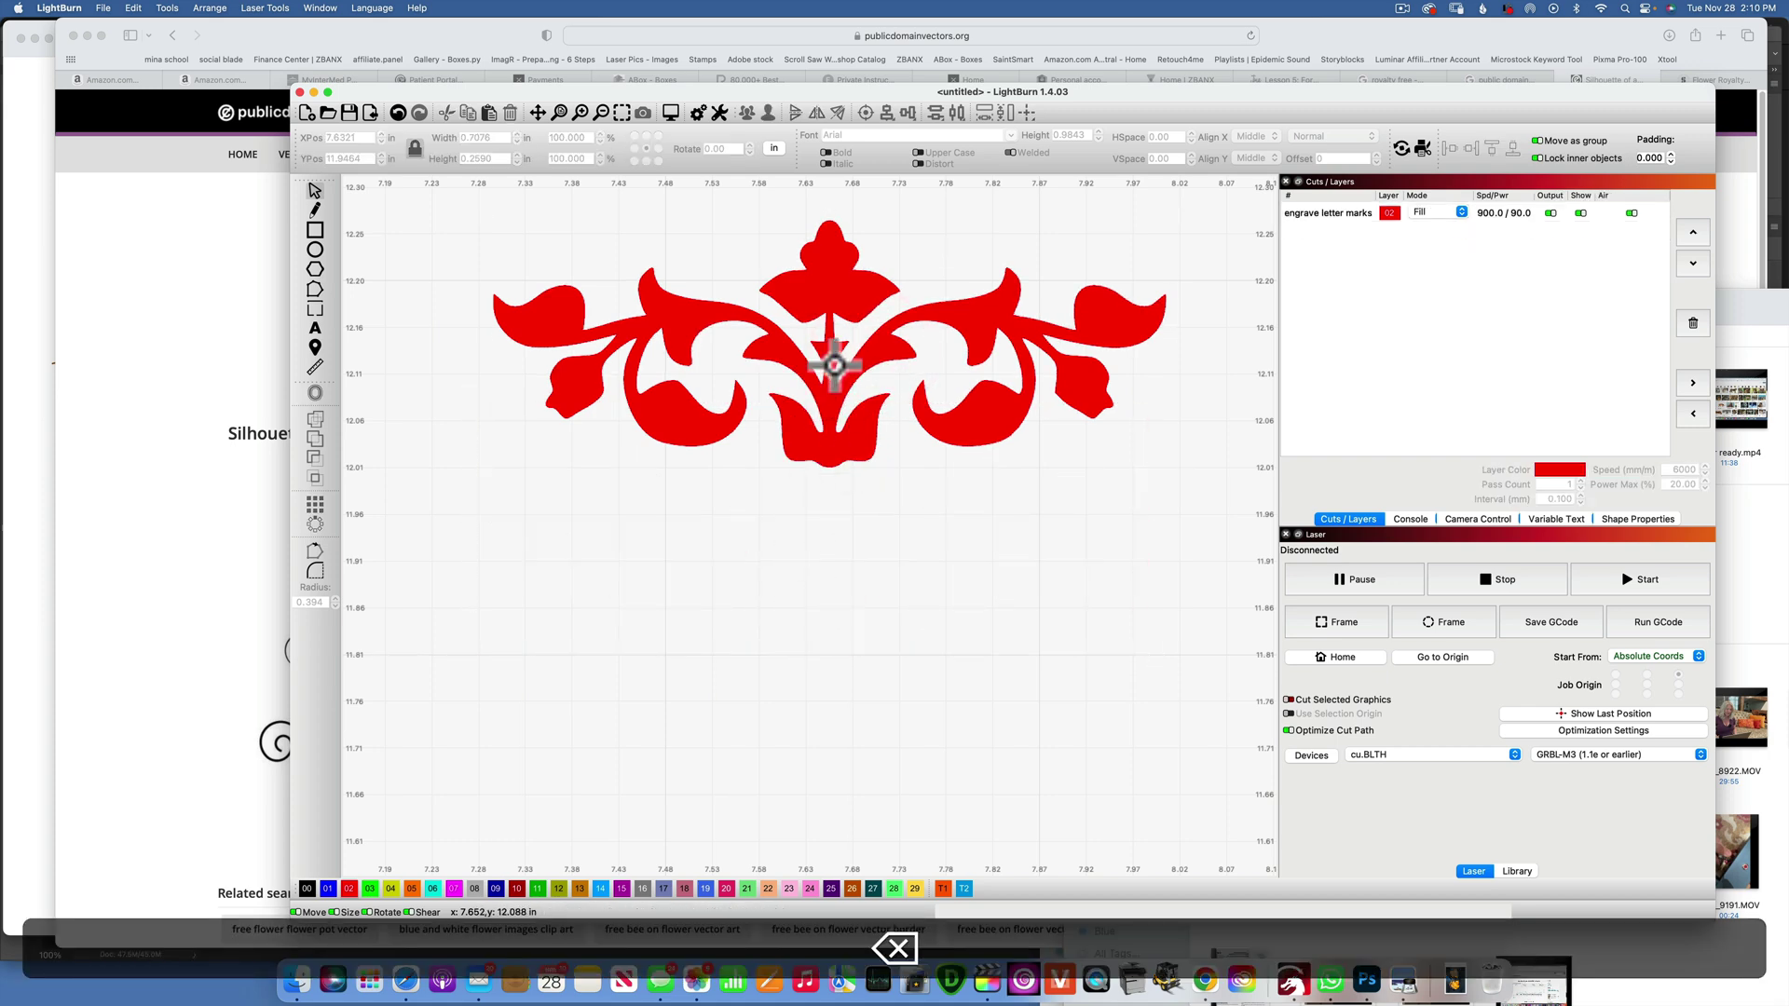
Switch the layer's Mode to Line, then back to Fill.
left_click(1439, 211)
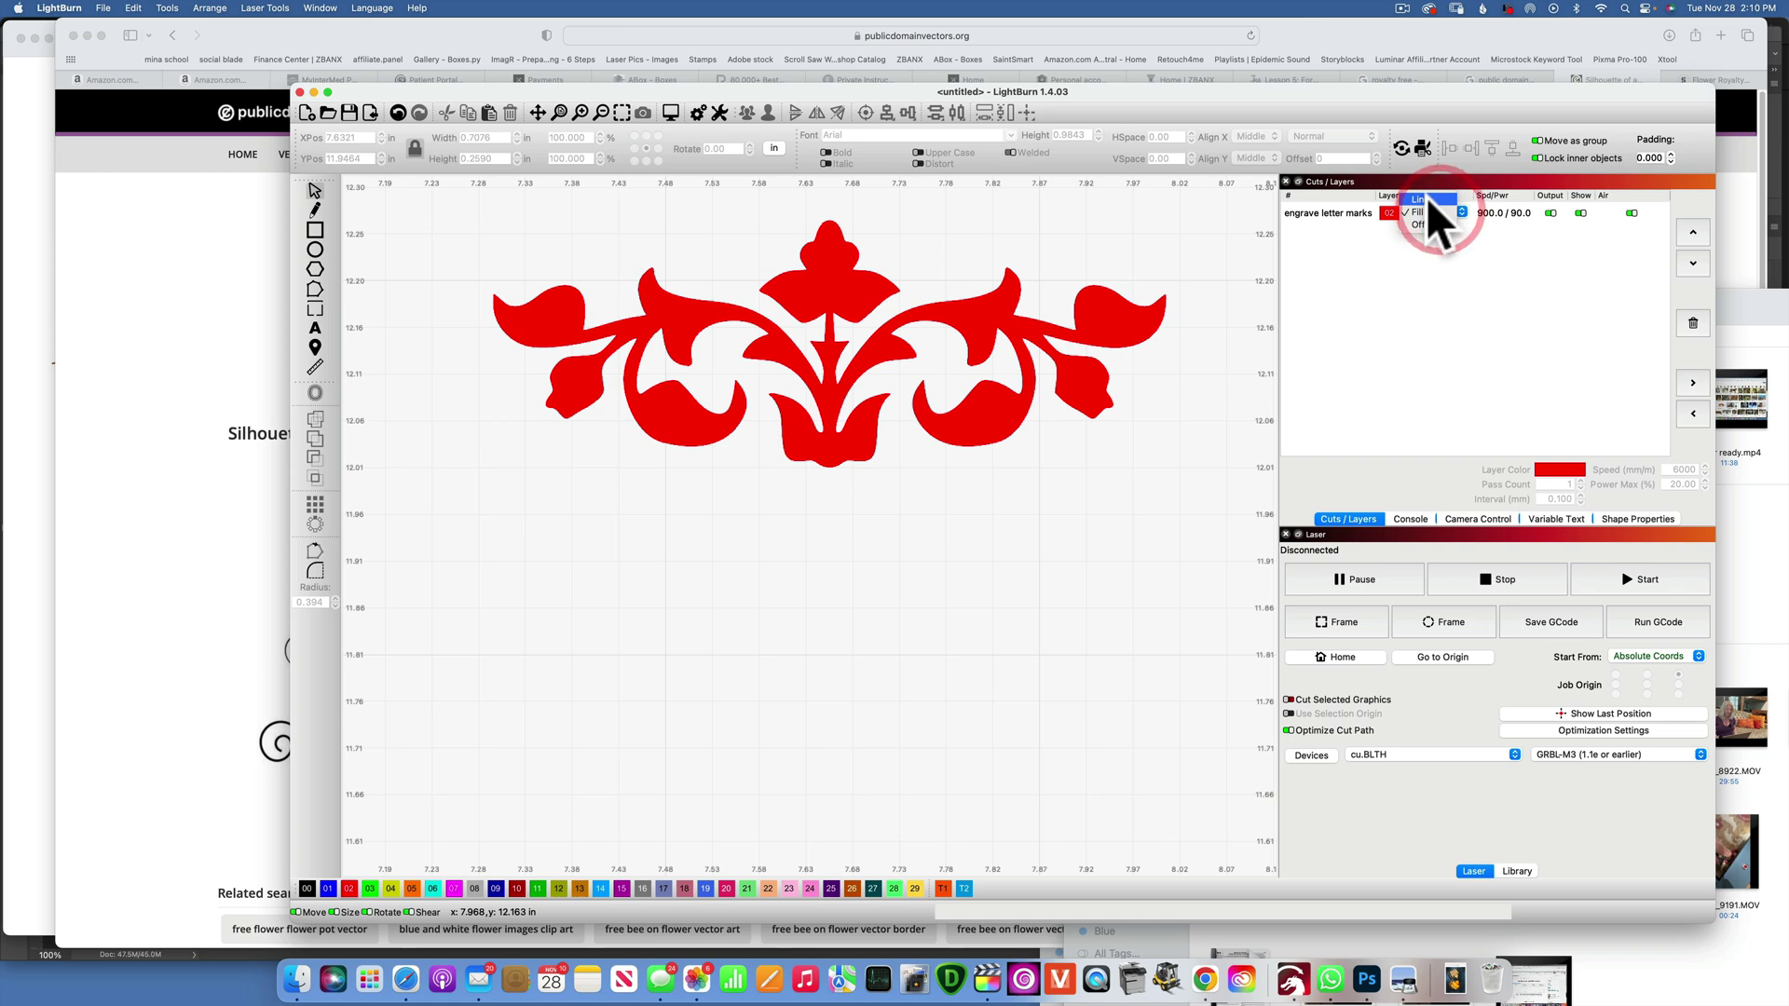
left_click(1428, 199)
left_click(1425, 209)
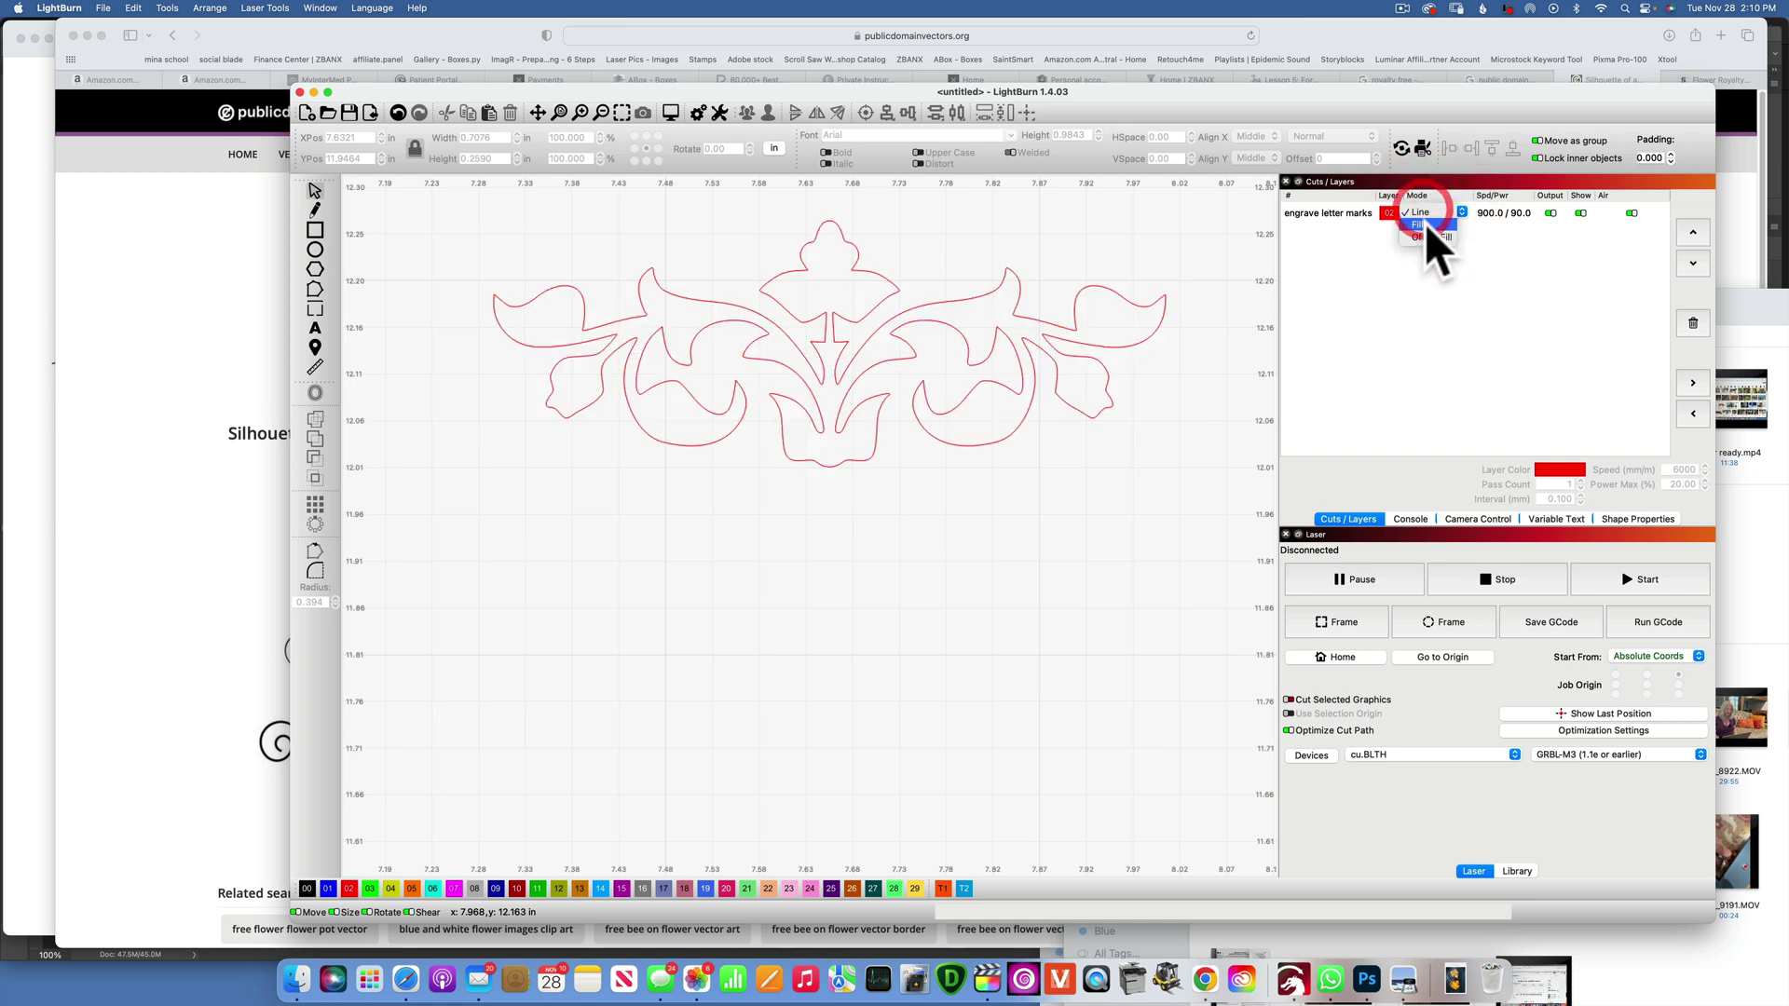
left_click(1424, 224)
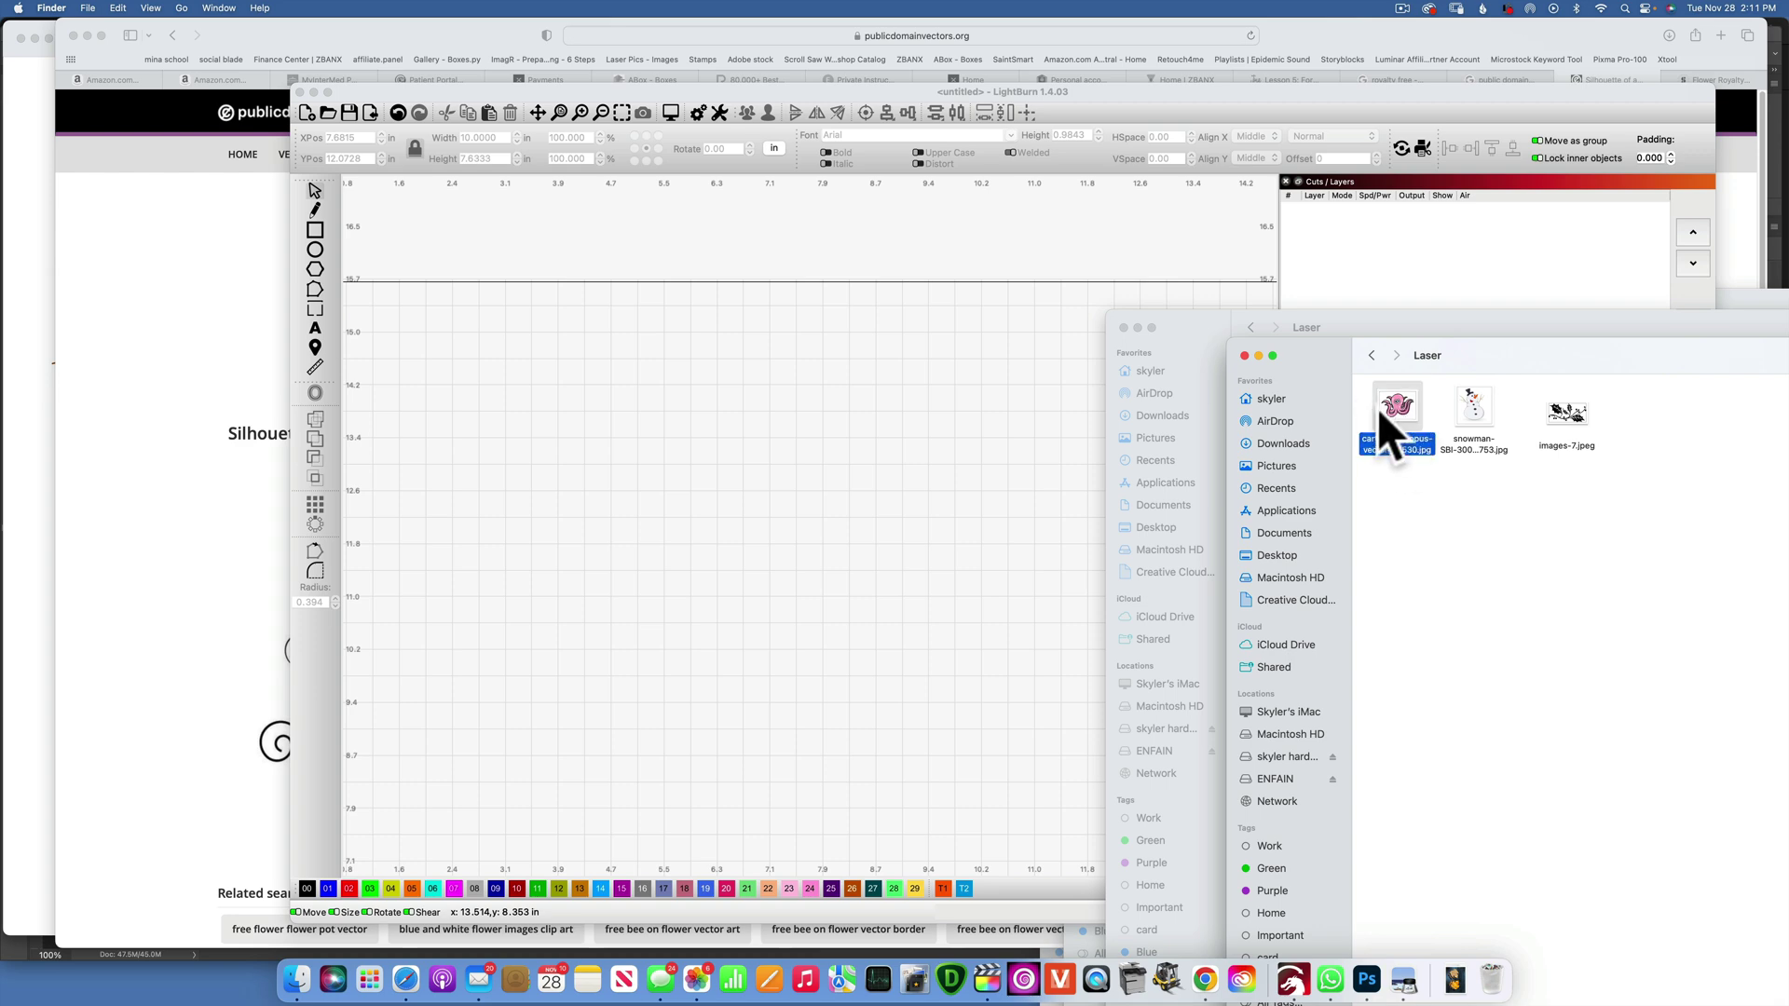
Import the octopus picture, zoom to it, and trace it into a red vector.
left_click_drag(1299, 417, 853, 485)
scroll(866, 466, "down", 5)
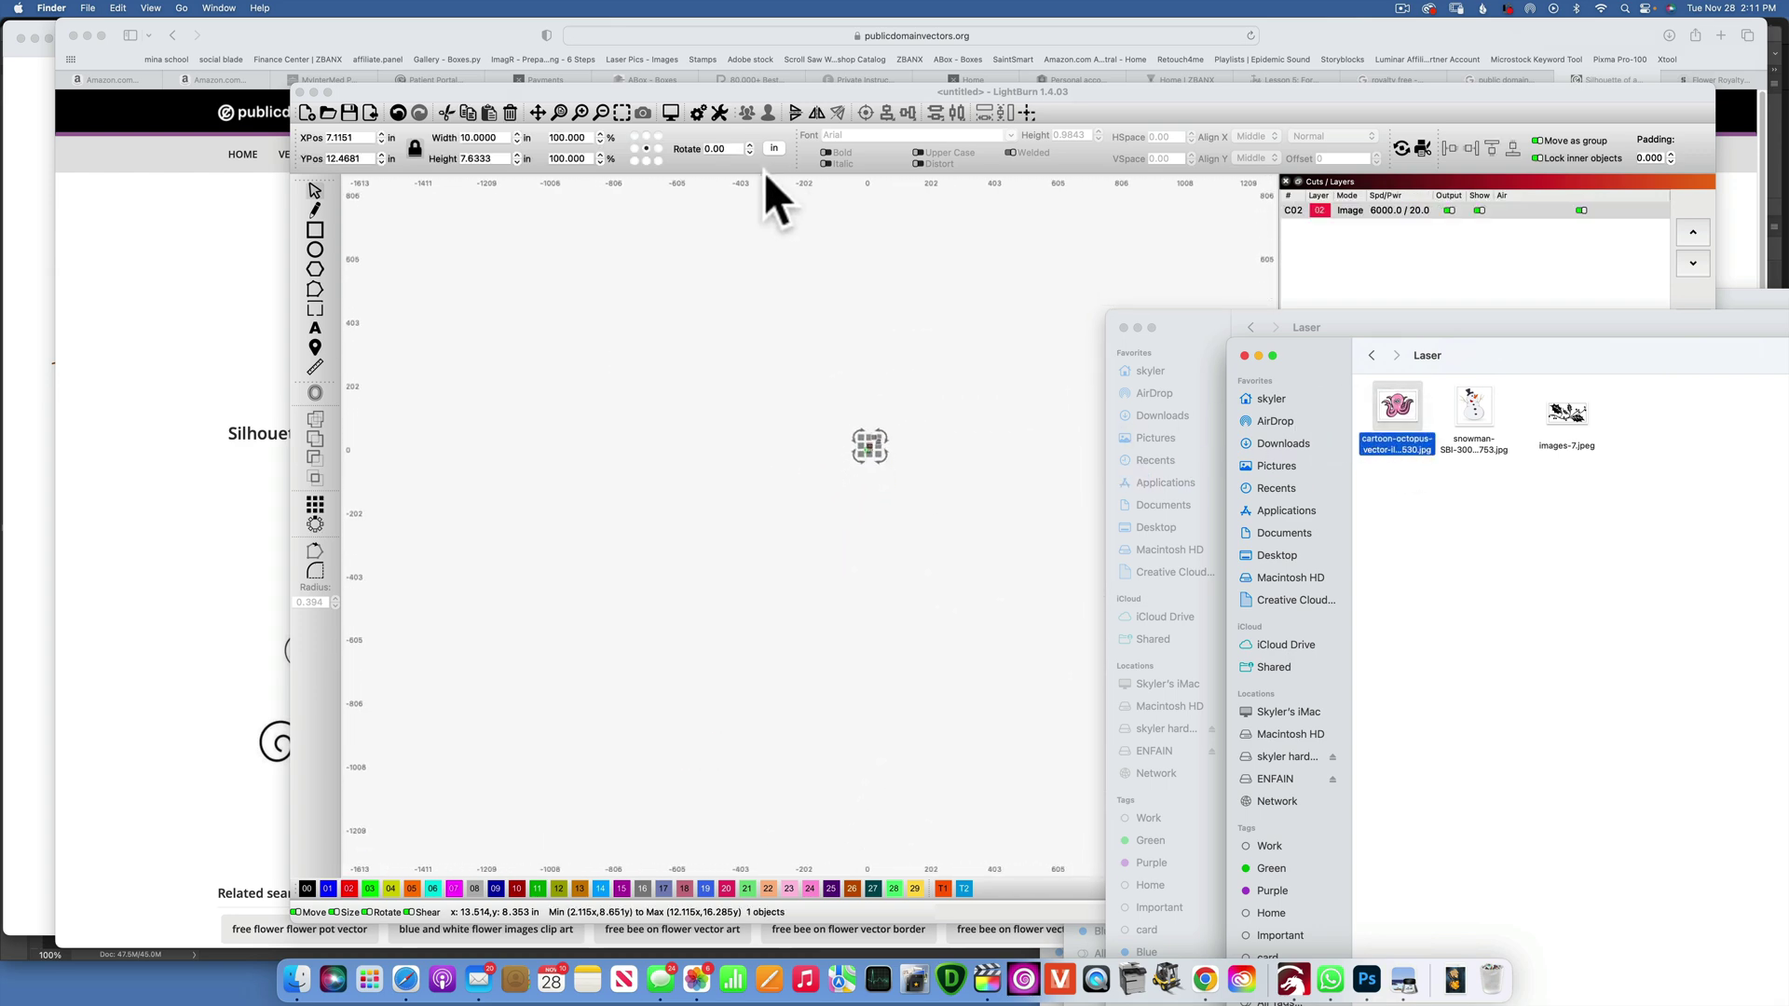
left_click(620, 113)
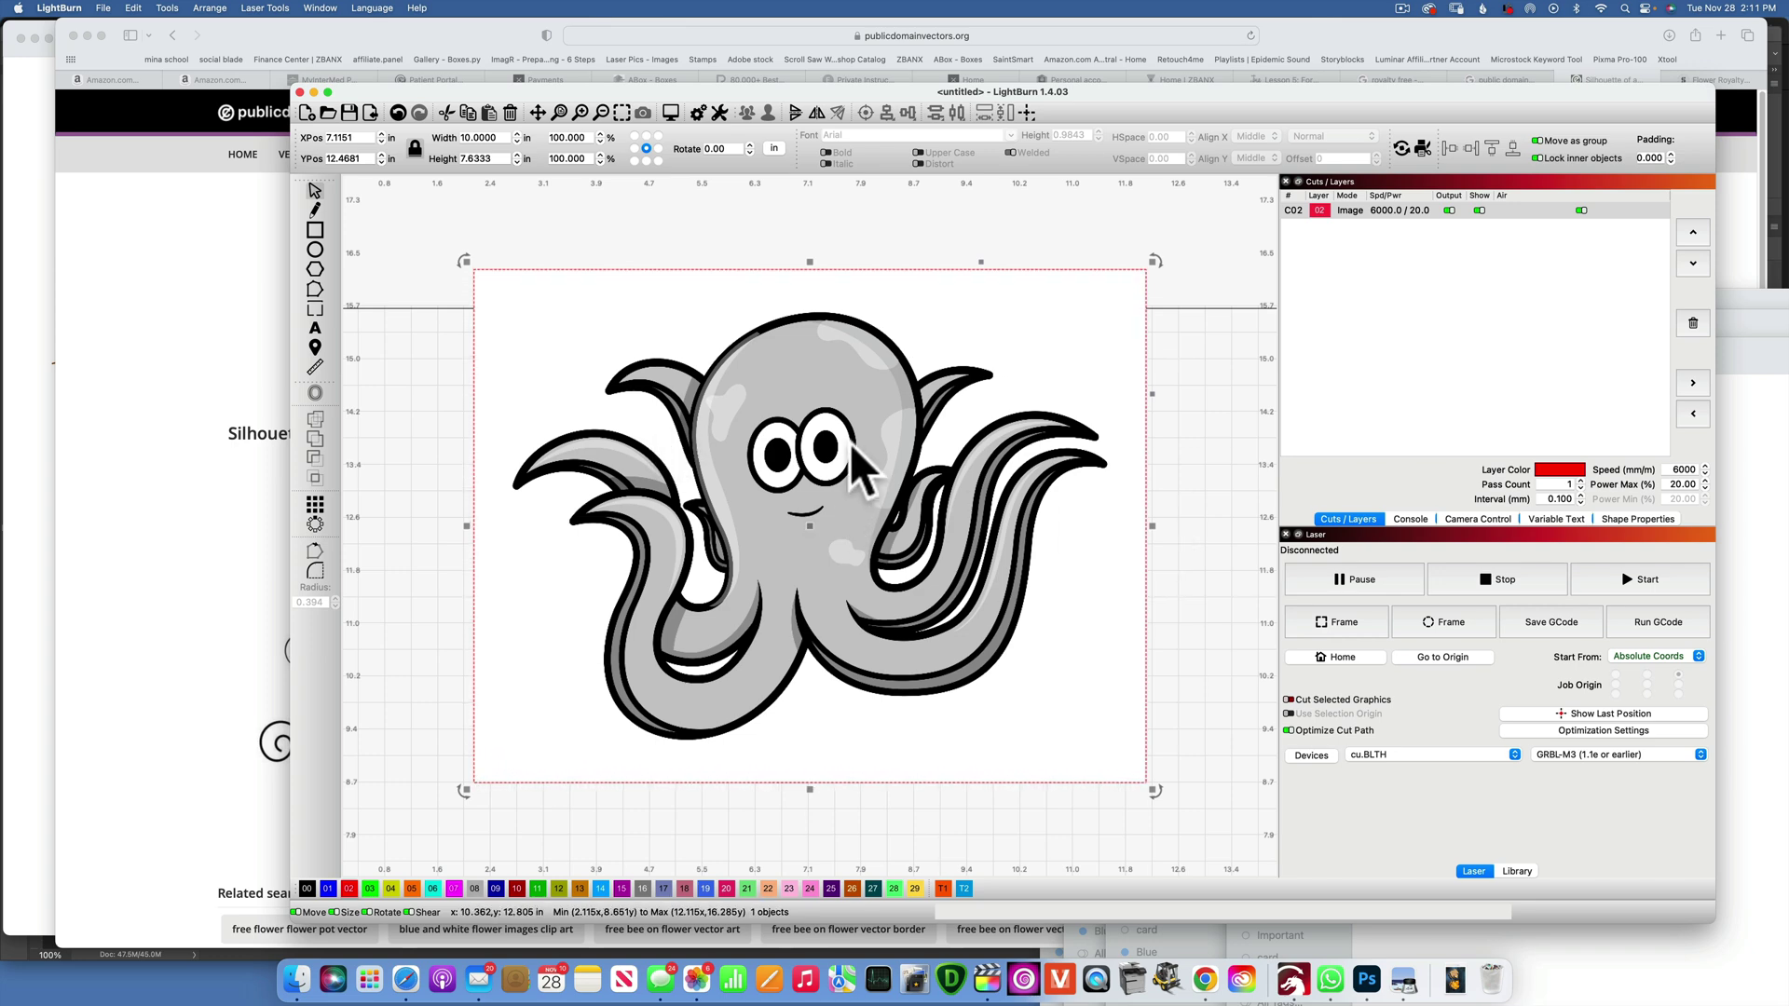
right_click(876, 426)
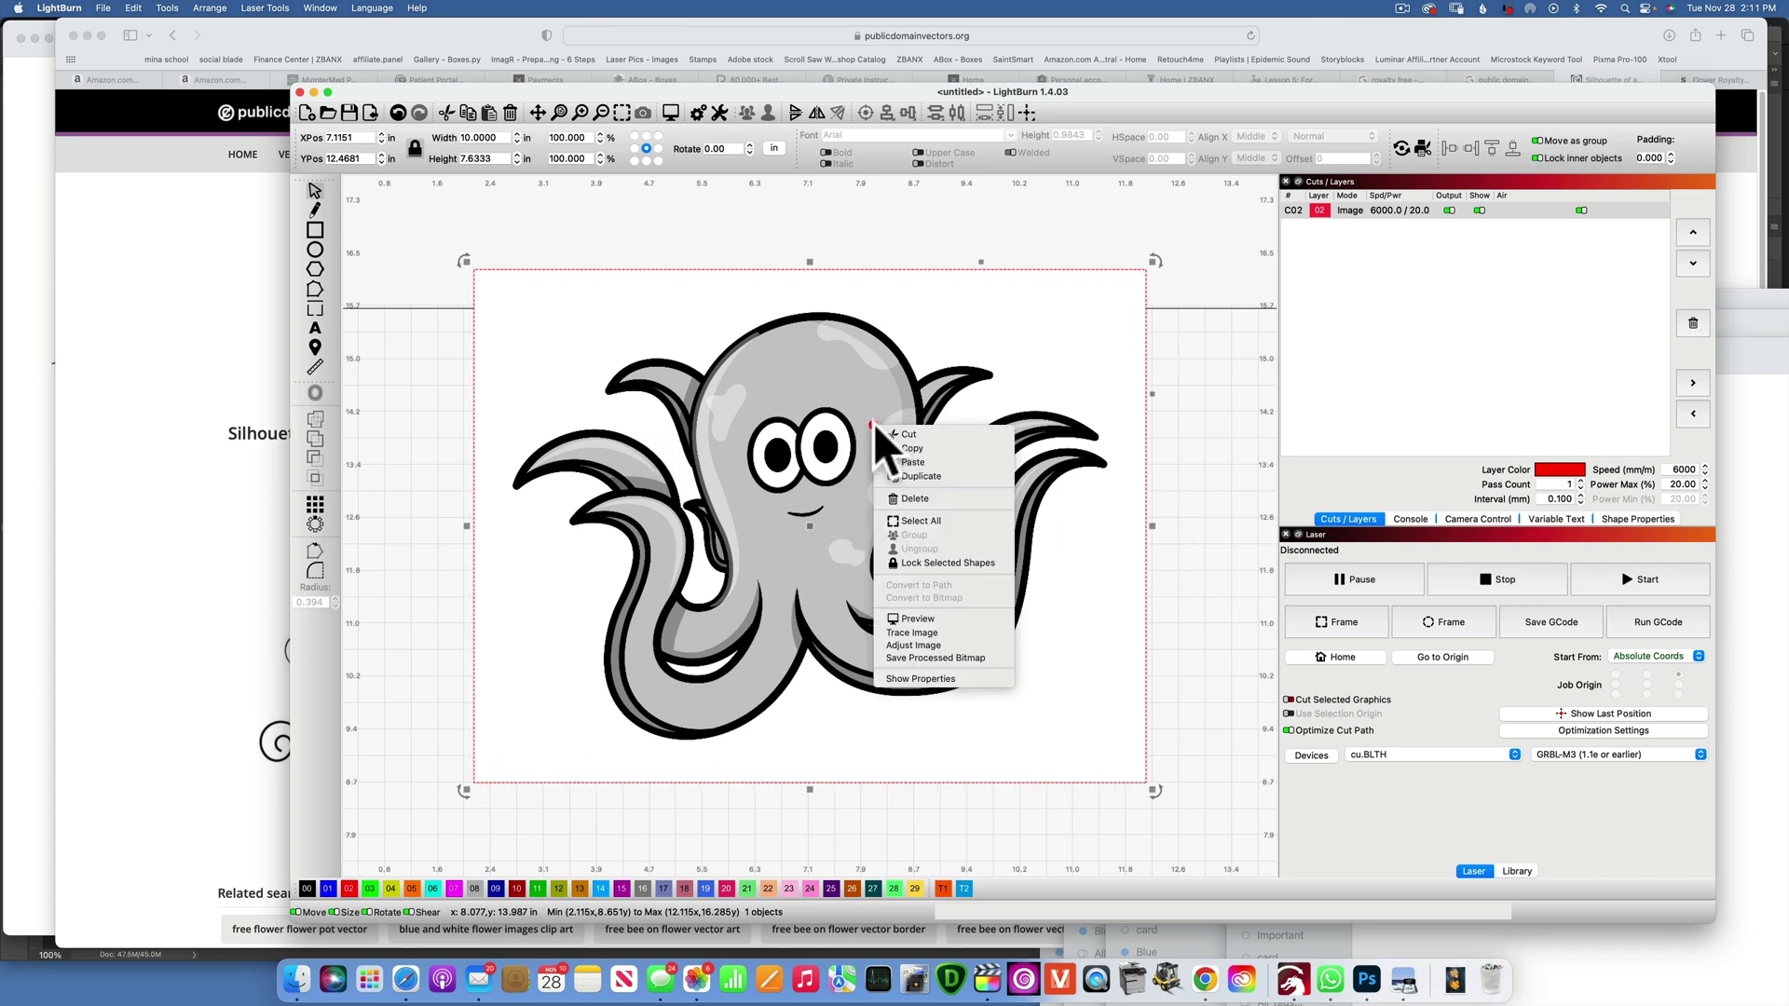
left_click(943, 628)
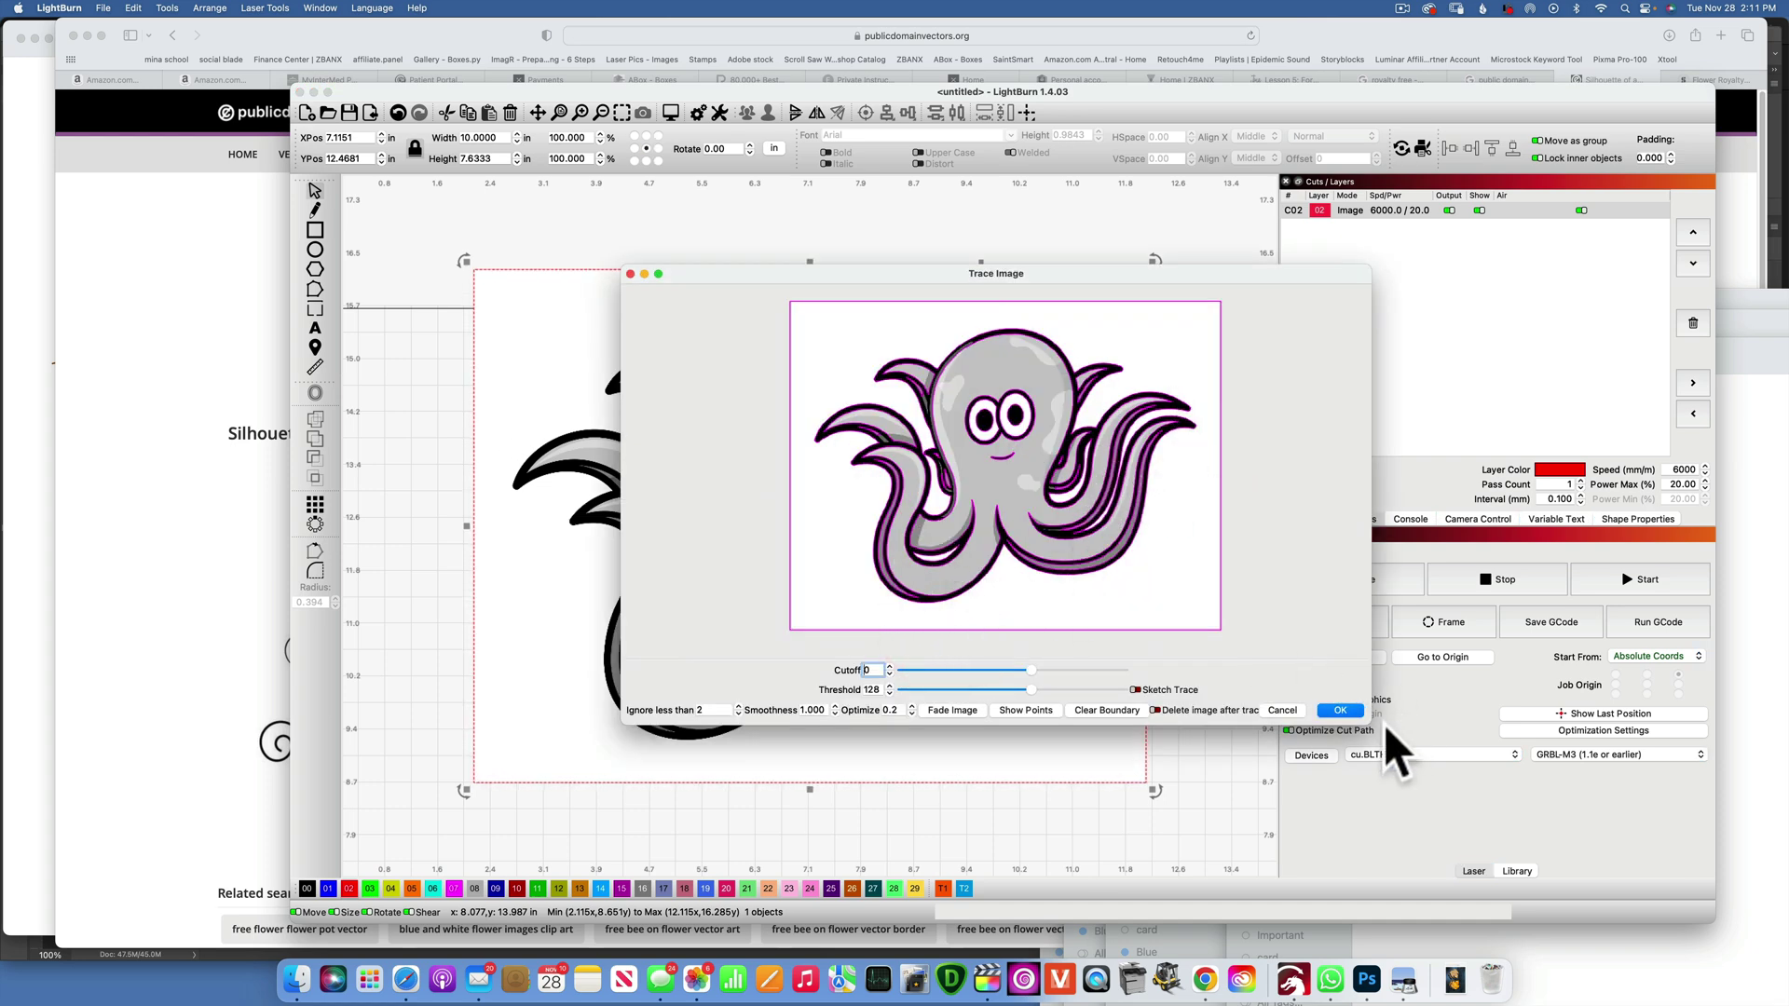
left_click(1339, 710)
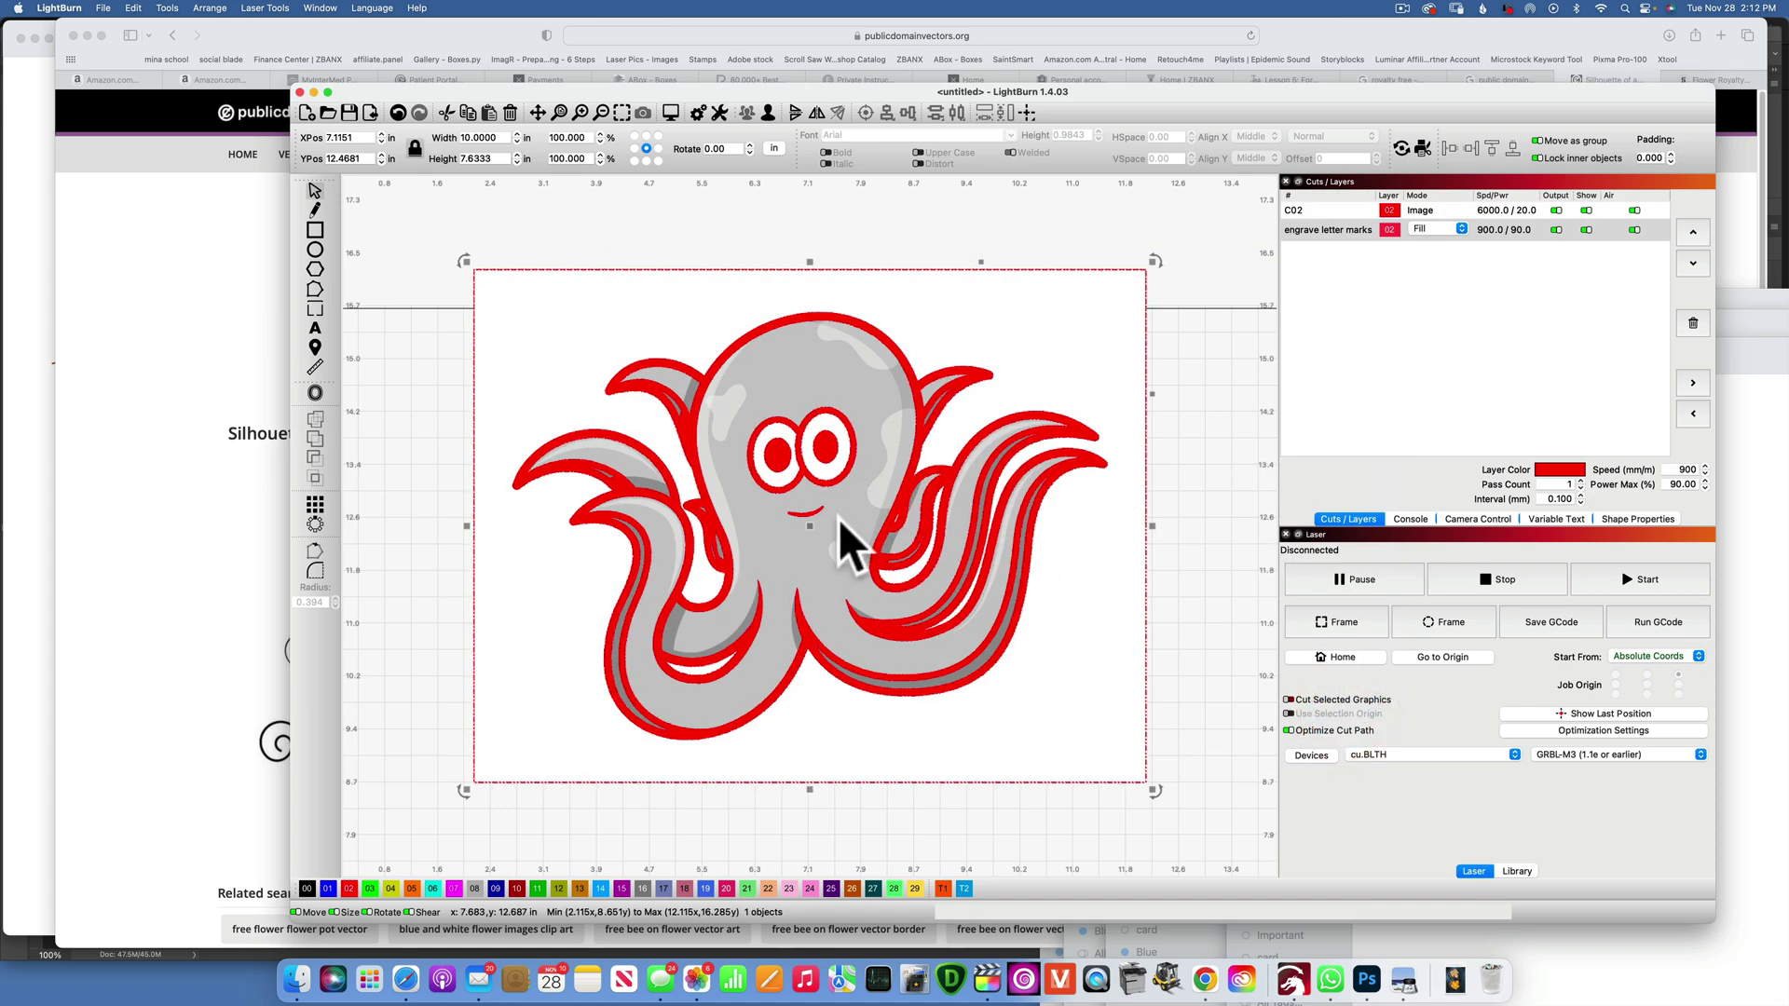
Delete the grey octopus picture and ungroup the trace into 30 separate shapes.
mouse_move(844, 522)
left_mouse_down()
mouse_move(1024, 435)
mouse_move(1185, 448)
left_mouse_up()
left_click(764, 571)
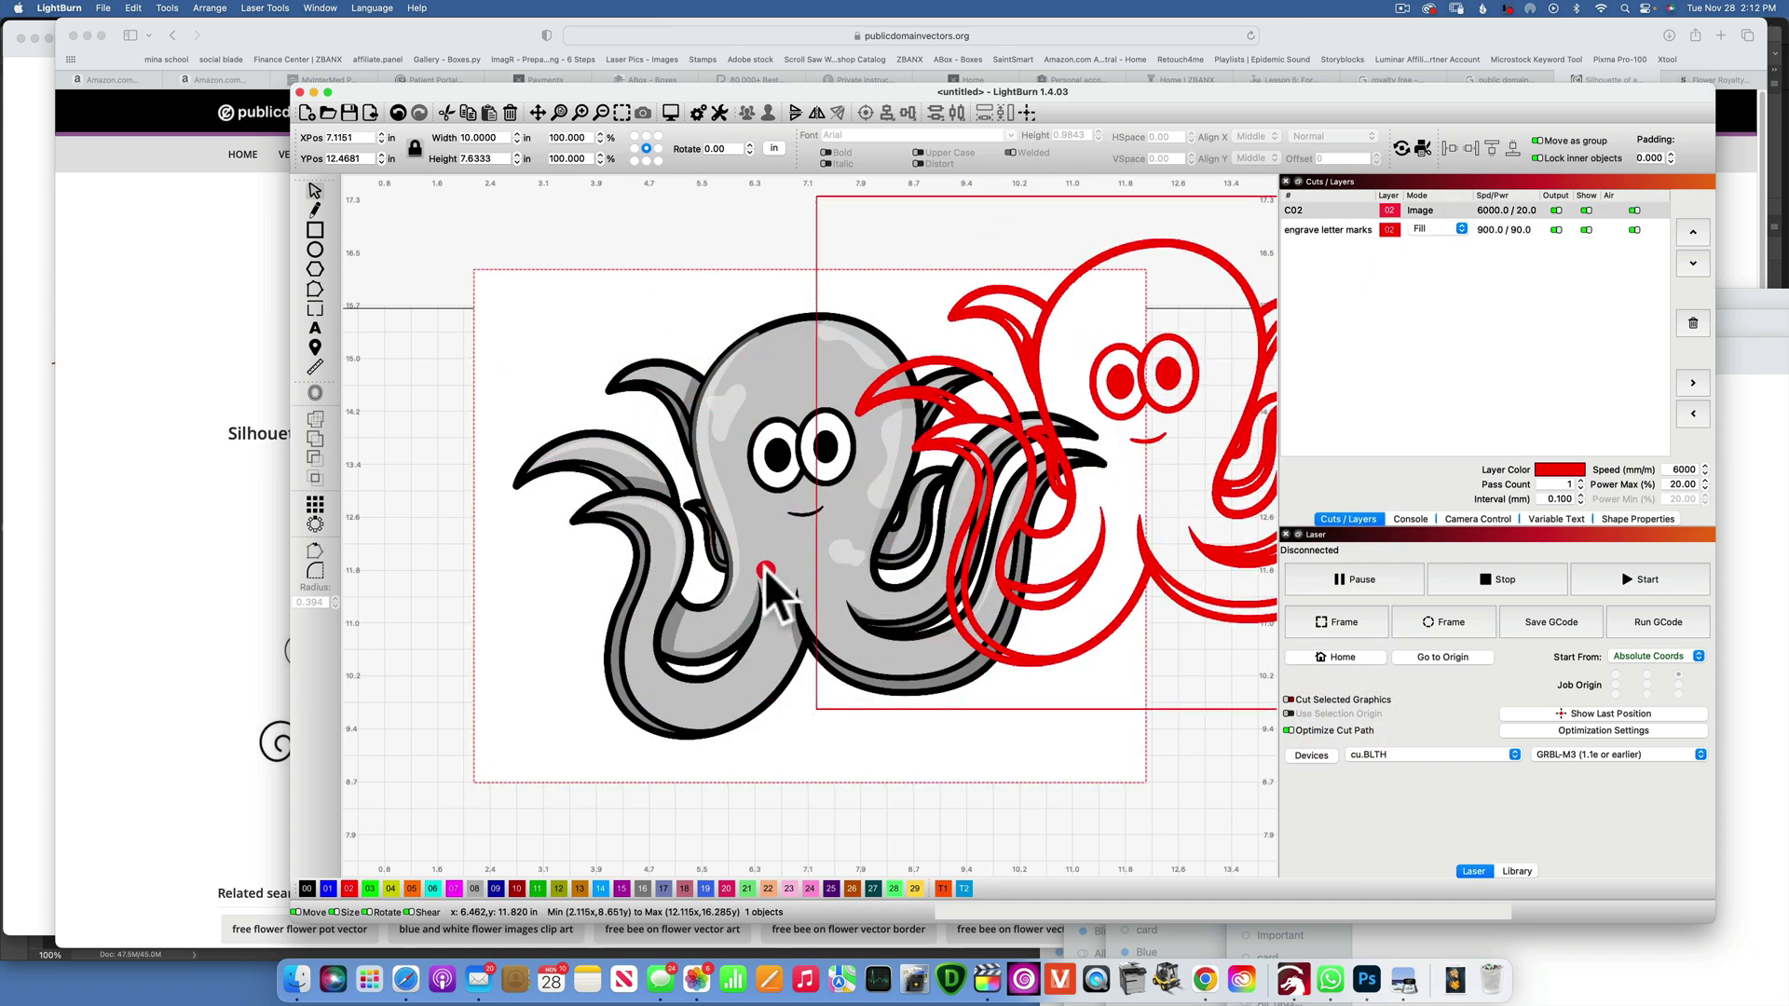
key("BackSpace")
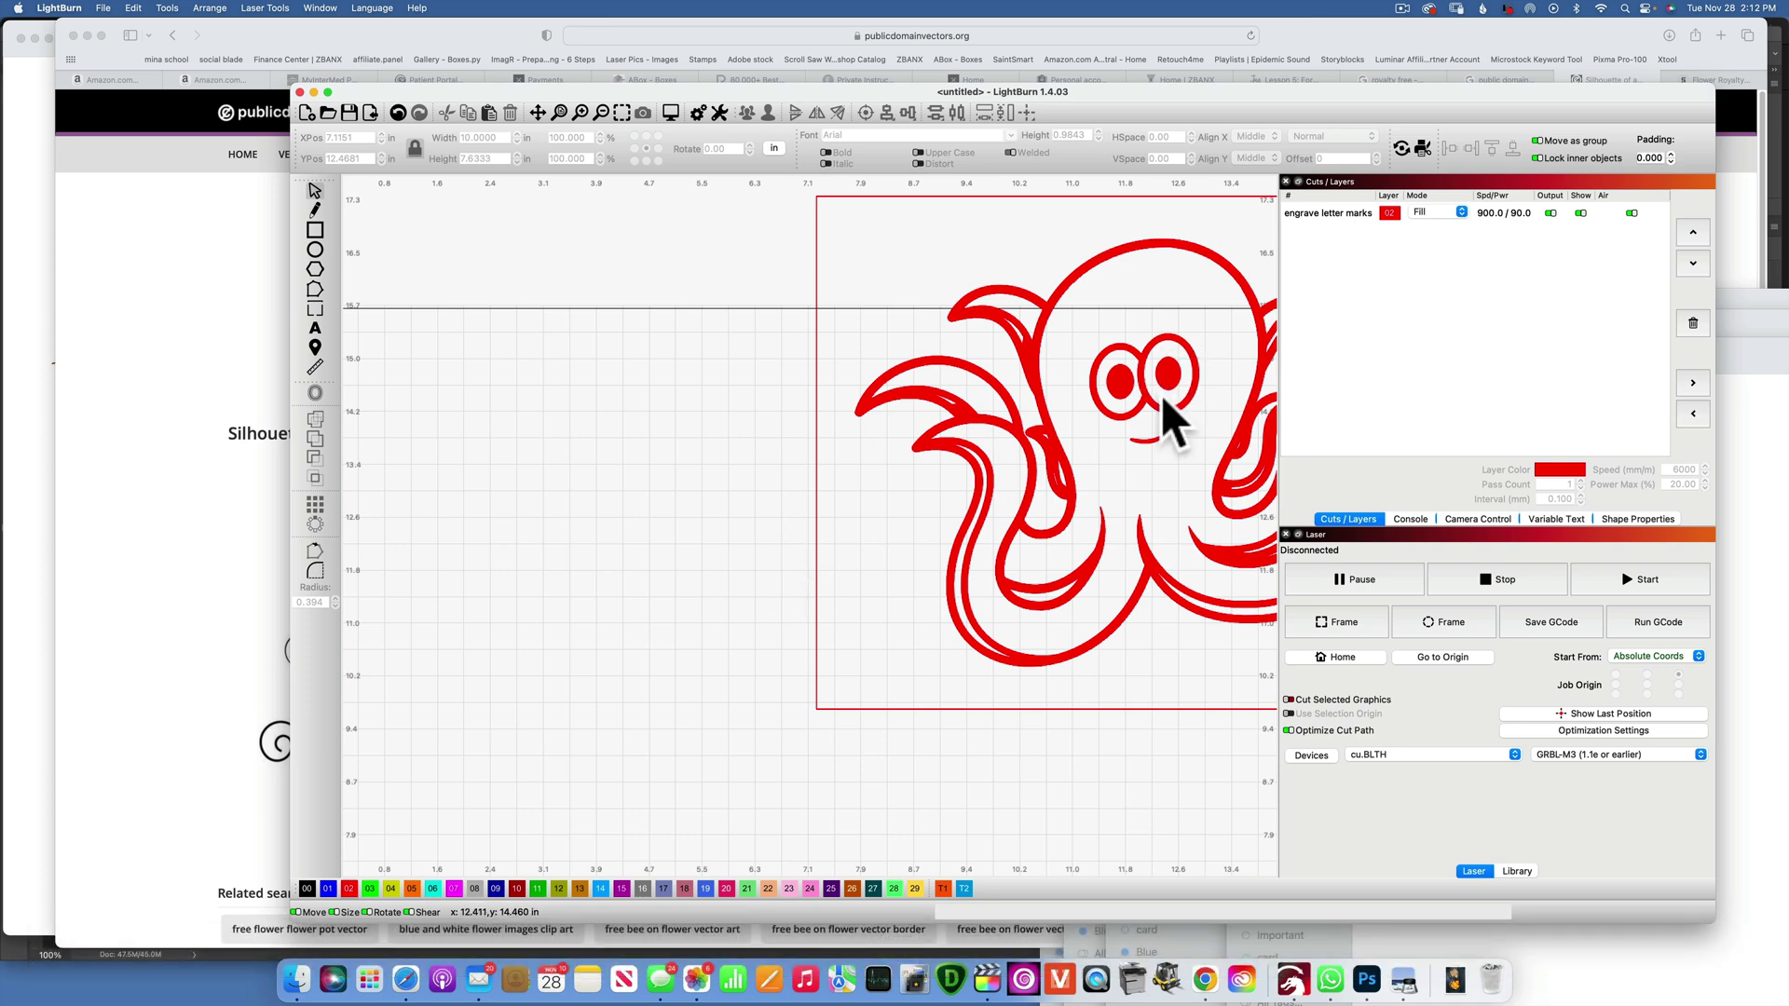
mouse_move(1155, 405)
left_mouse_down()
mouse_move(821, 489)
mouse_move(785, 549)
left_mouse_up()
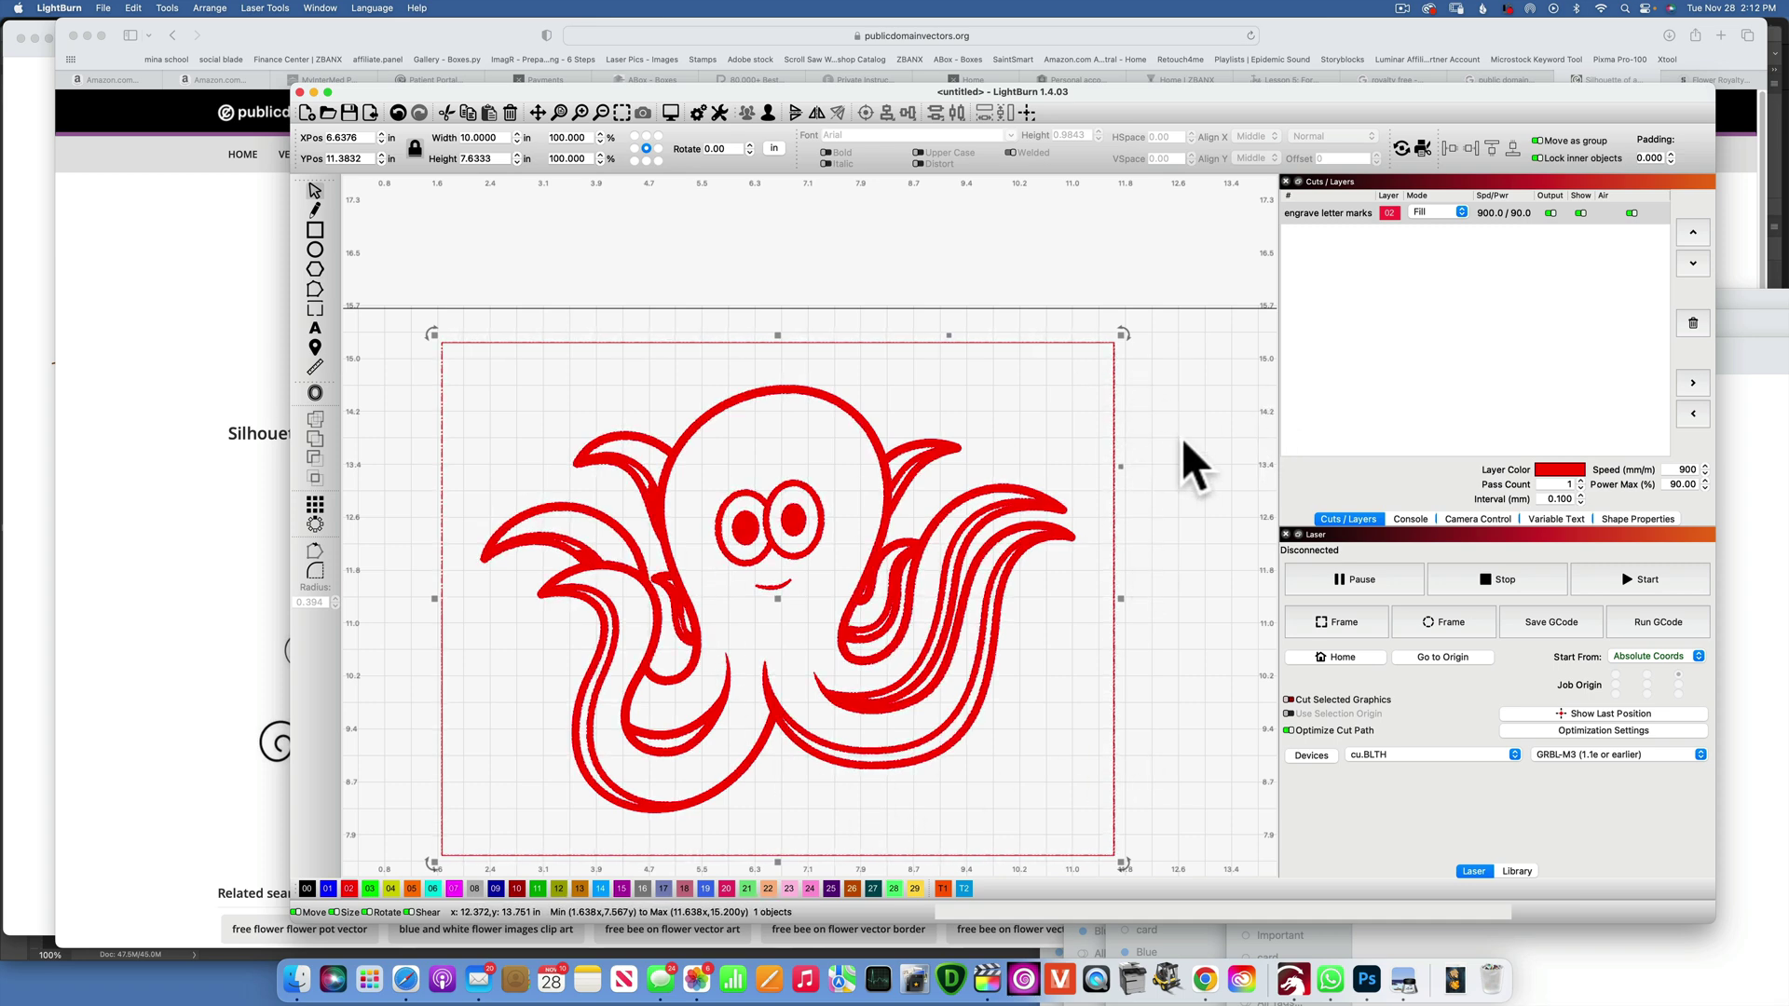
right_click(975, 466)
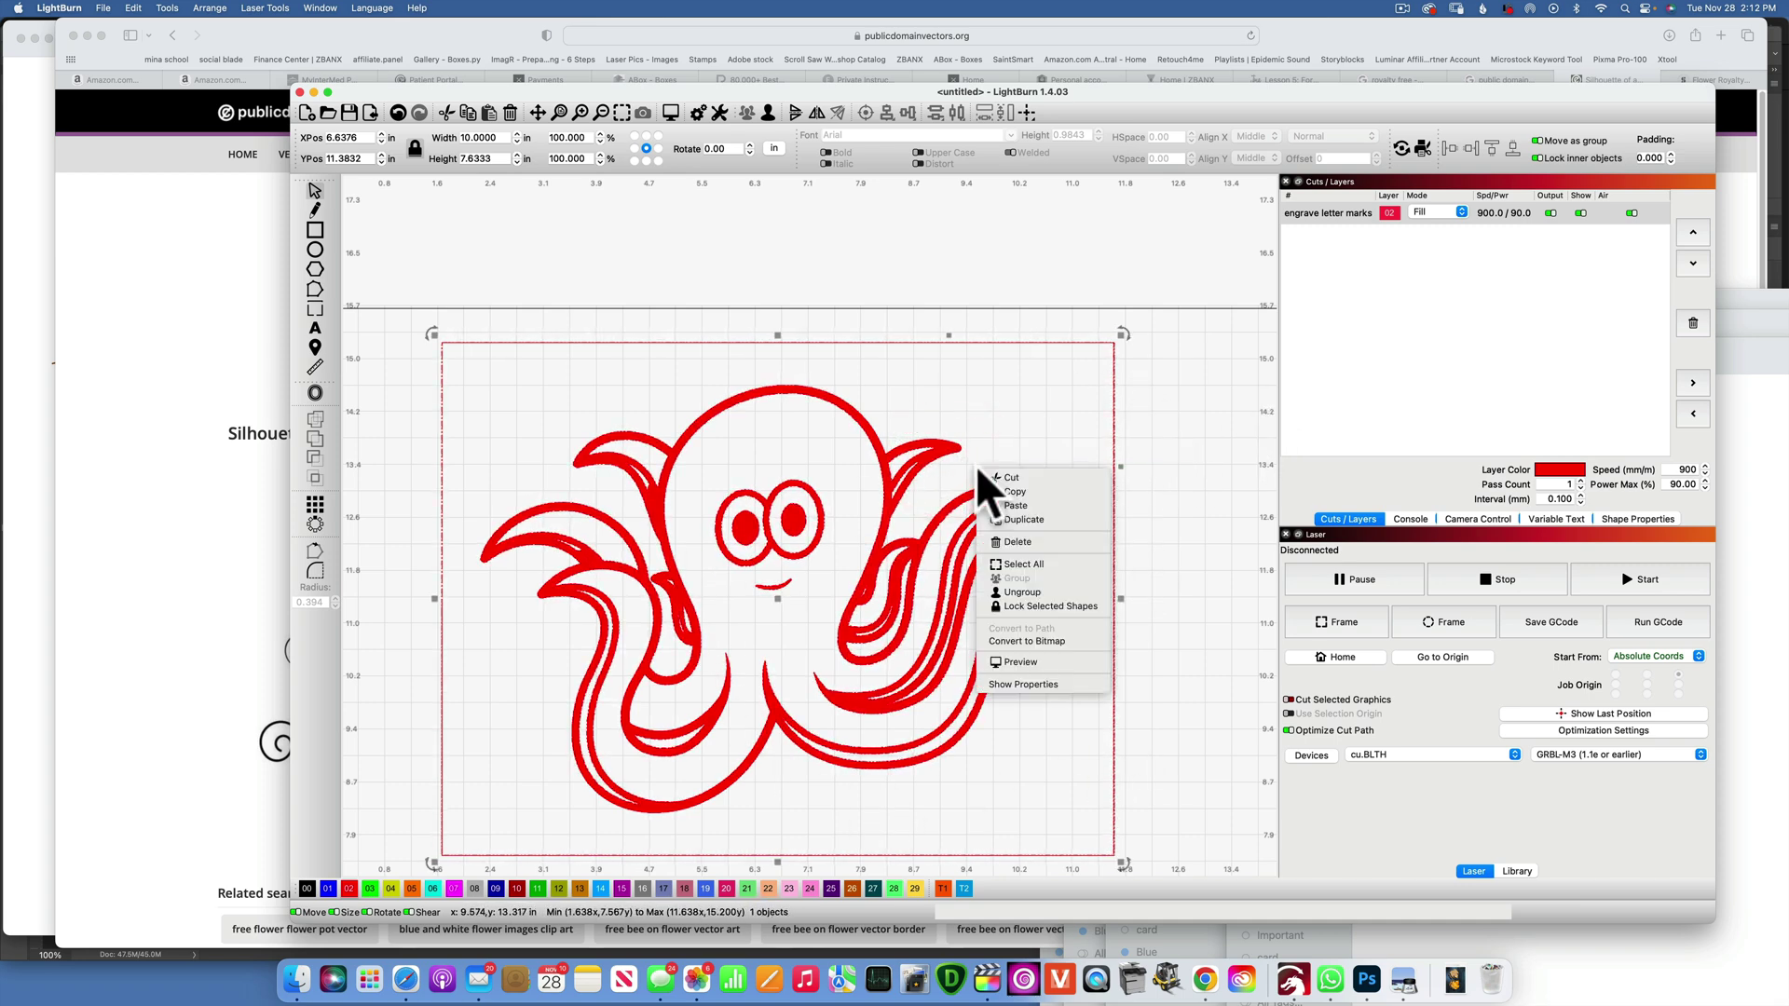
left_click(1031, 592)
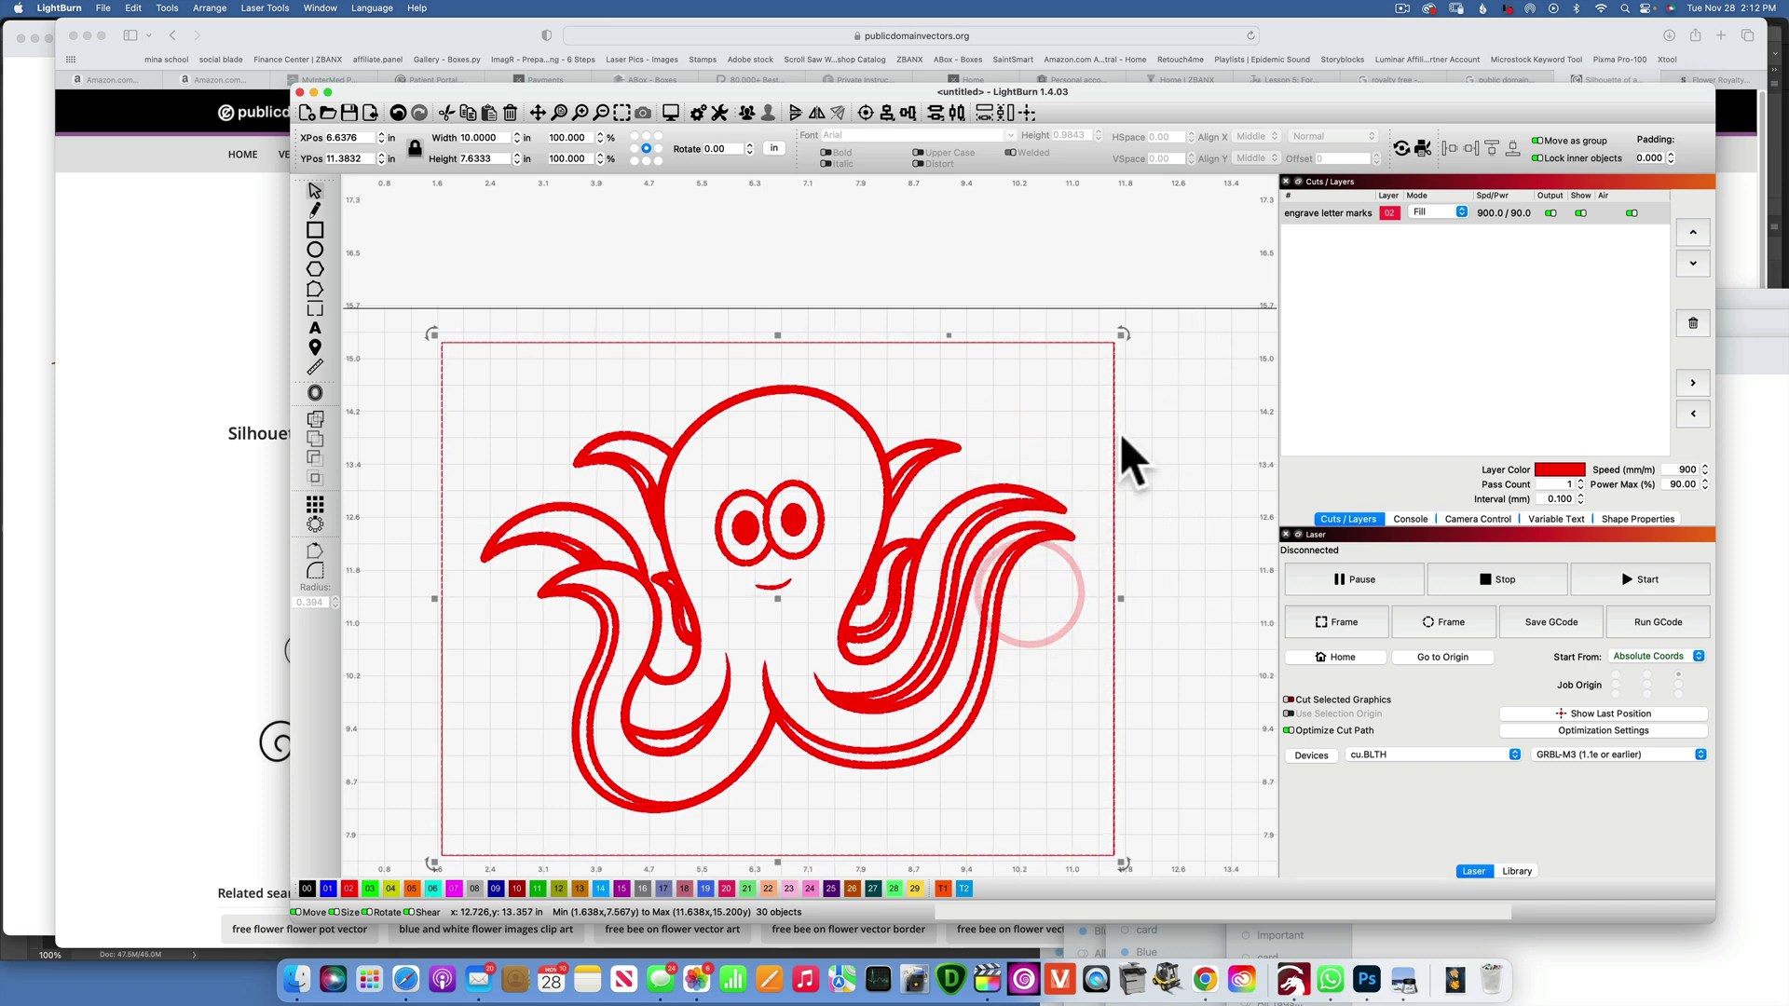
Delete the octopus shapes and import the images-7.jpeg holly picture onto the canvas.
key("BackSpace")
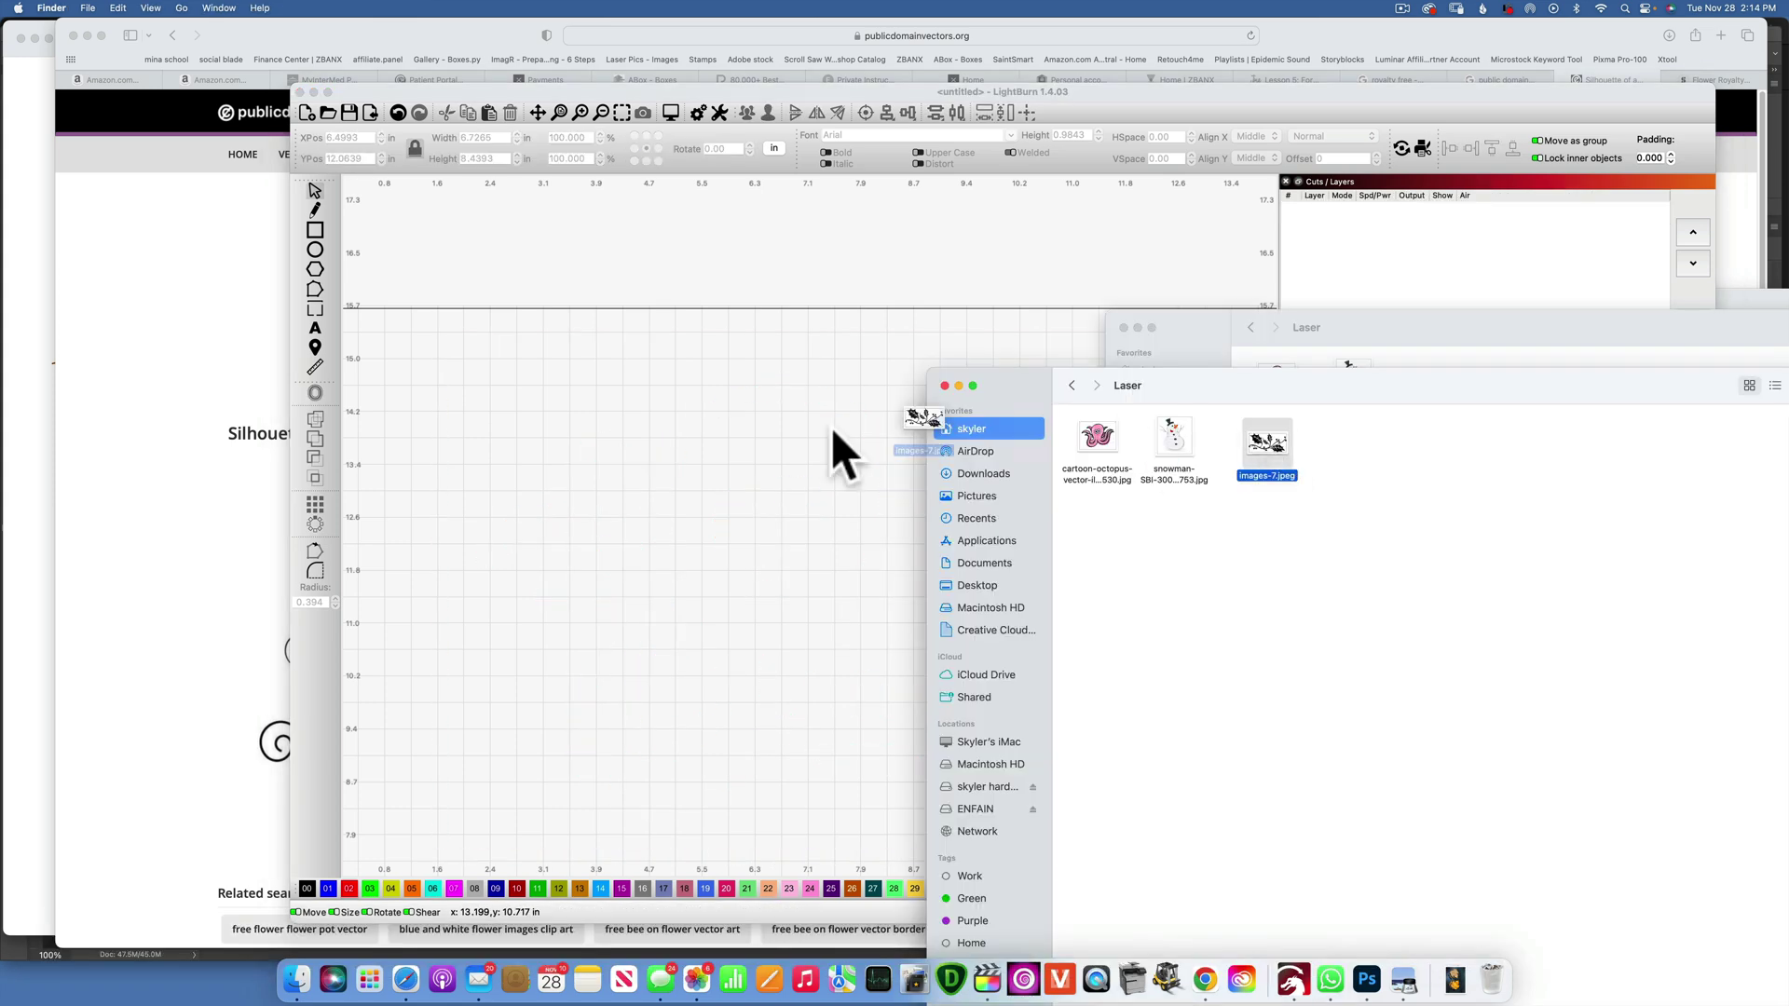
left_click_drag(831, 427, 801, 440)
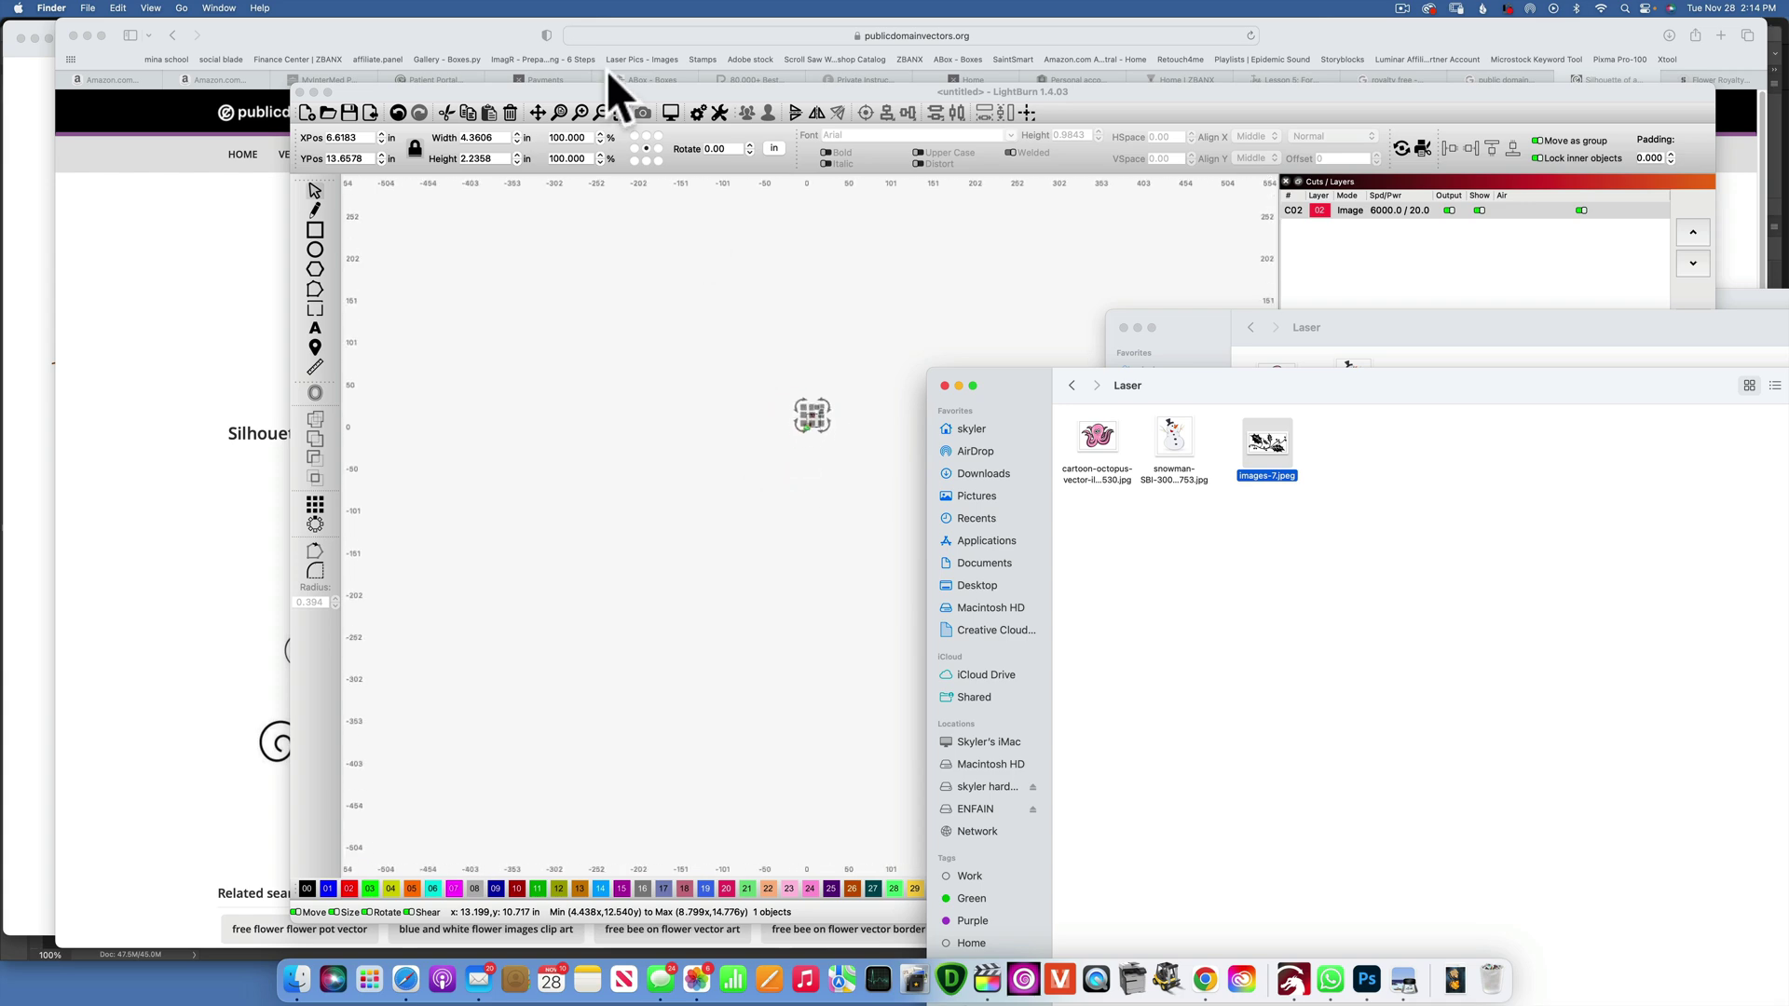
left_click(615, 110)
left_click(616, 110)
scroll(727, 270, "down", 6)
scroll(974, 424, "up", 4)
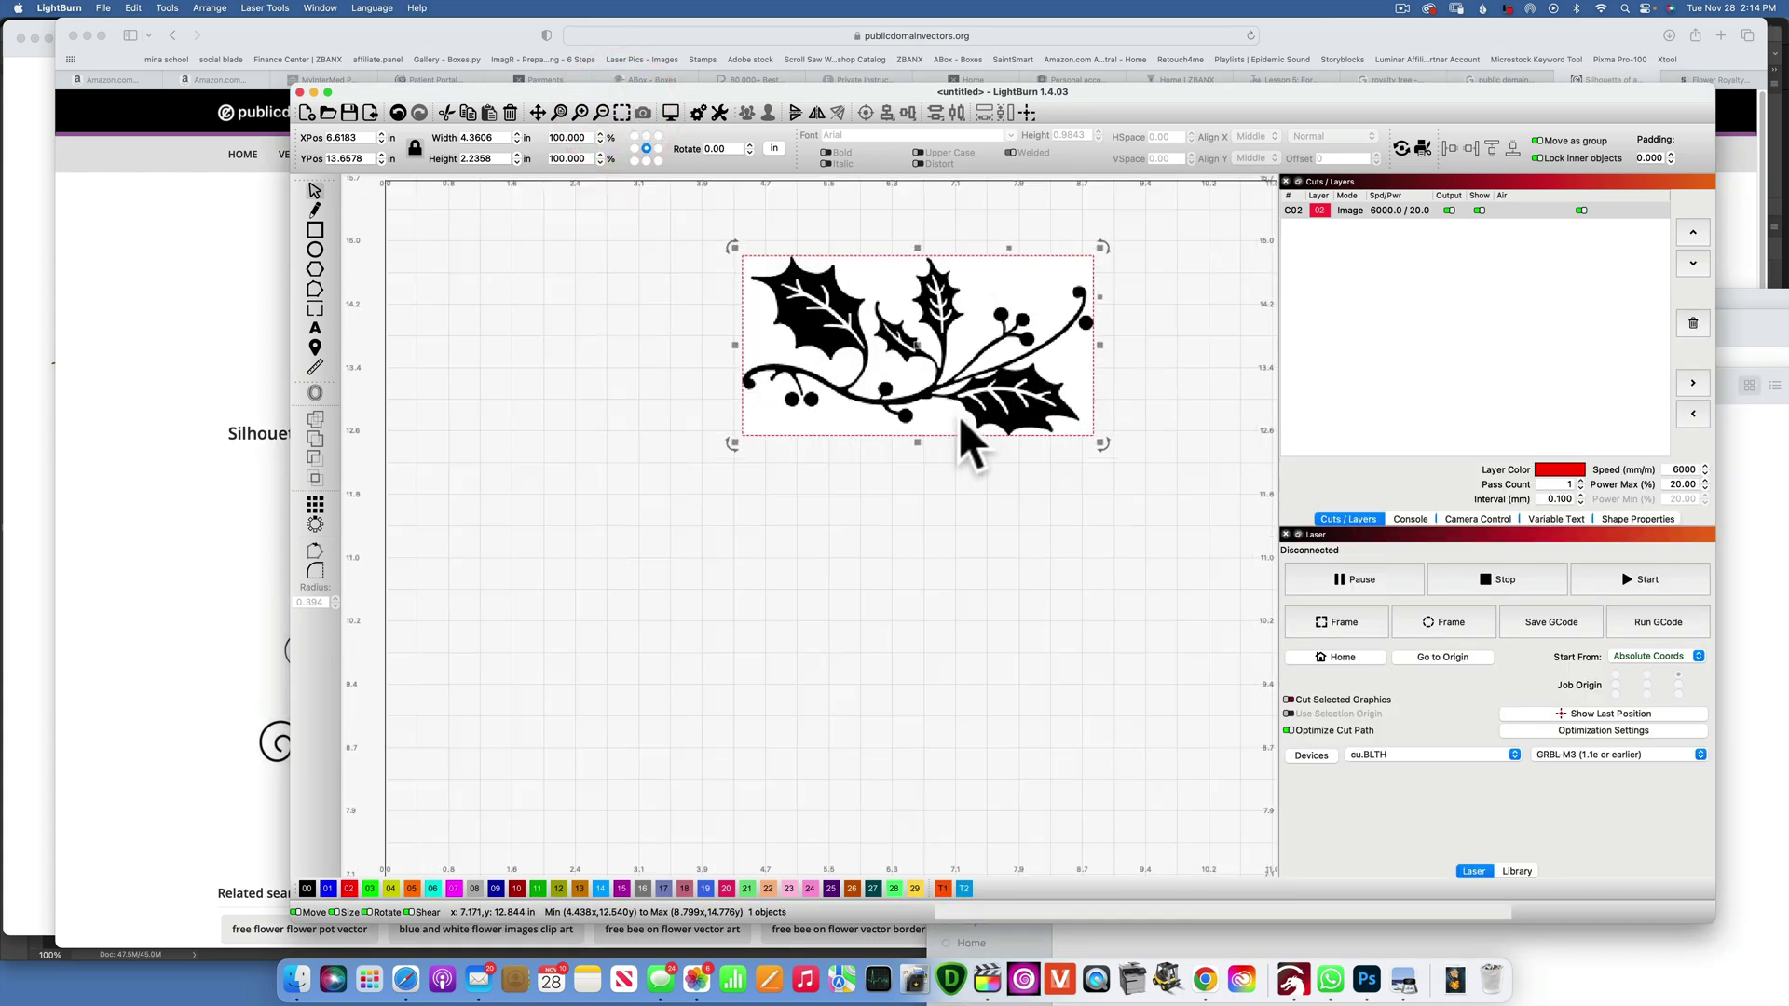
left_click_drag(961, 388, 817, 492)
Trace the holly image into a red vector and delete the source image.
right_click(800, 441)
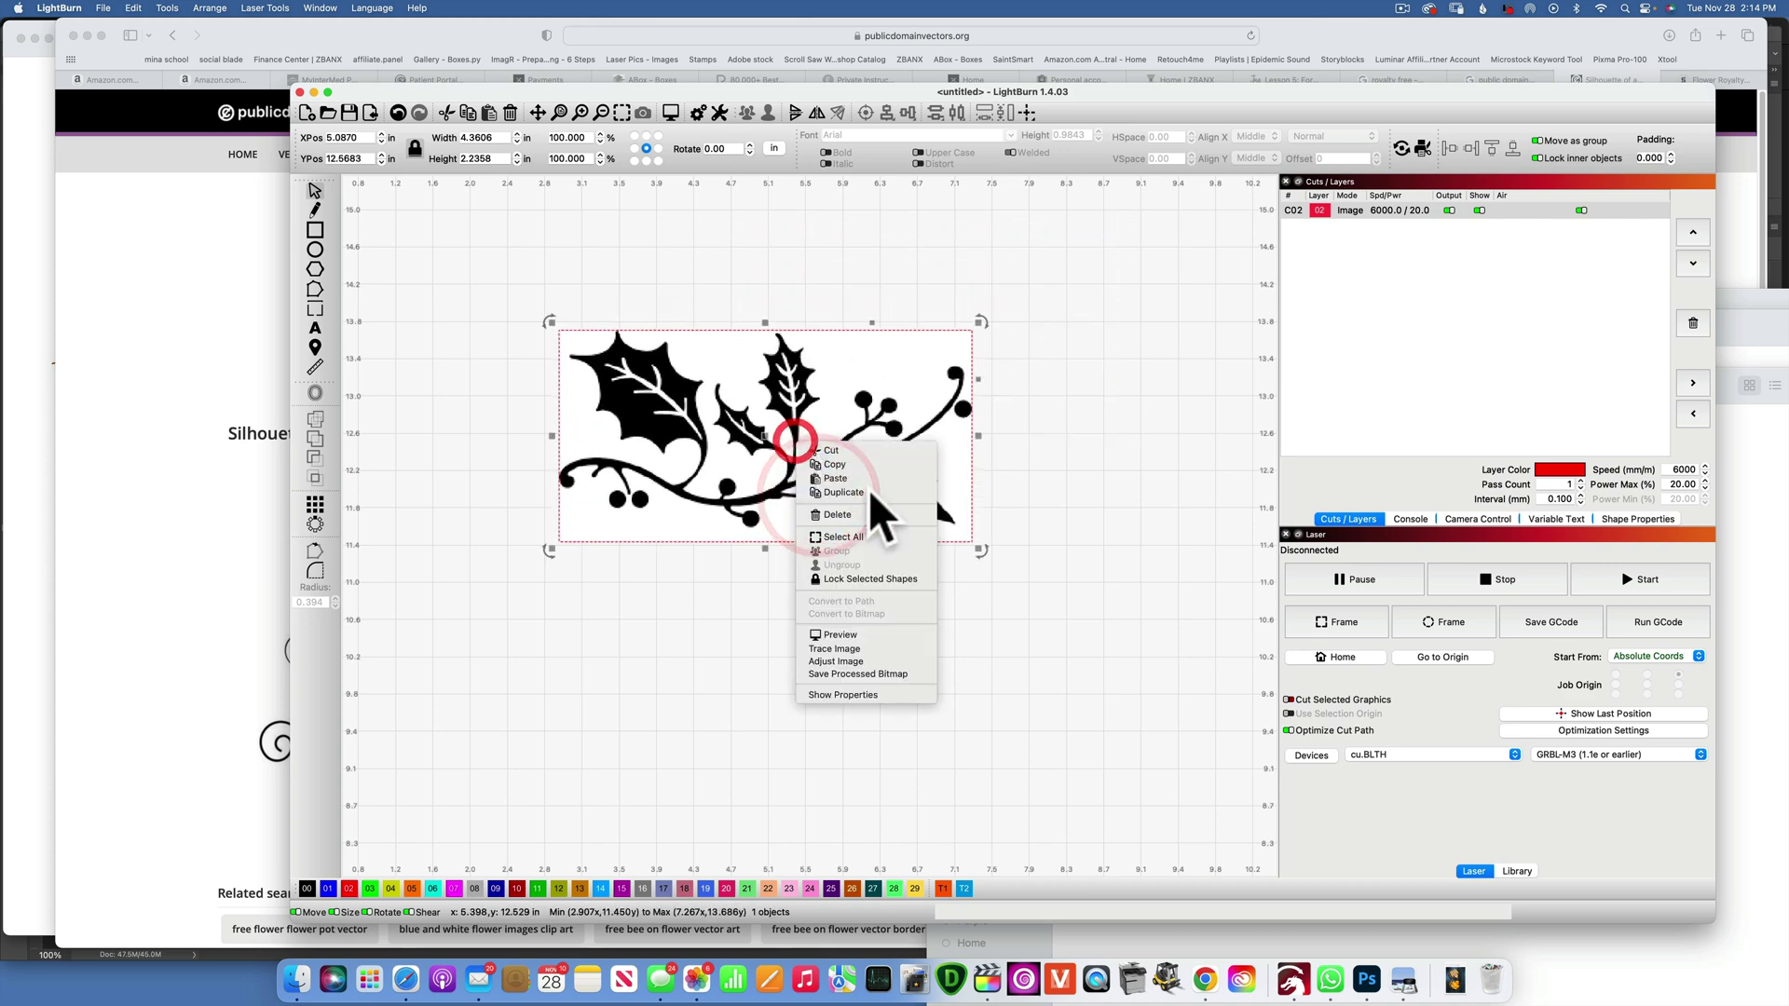
left_click(857, 648)
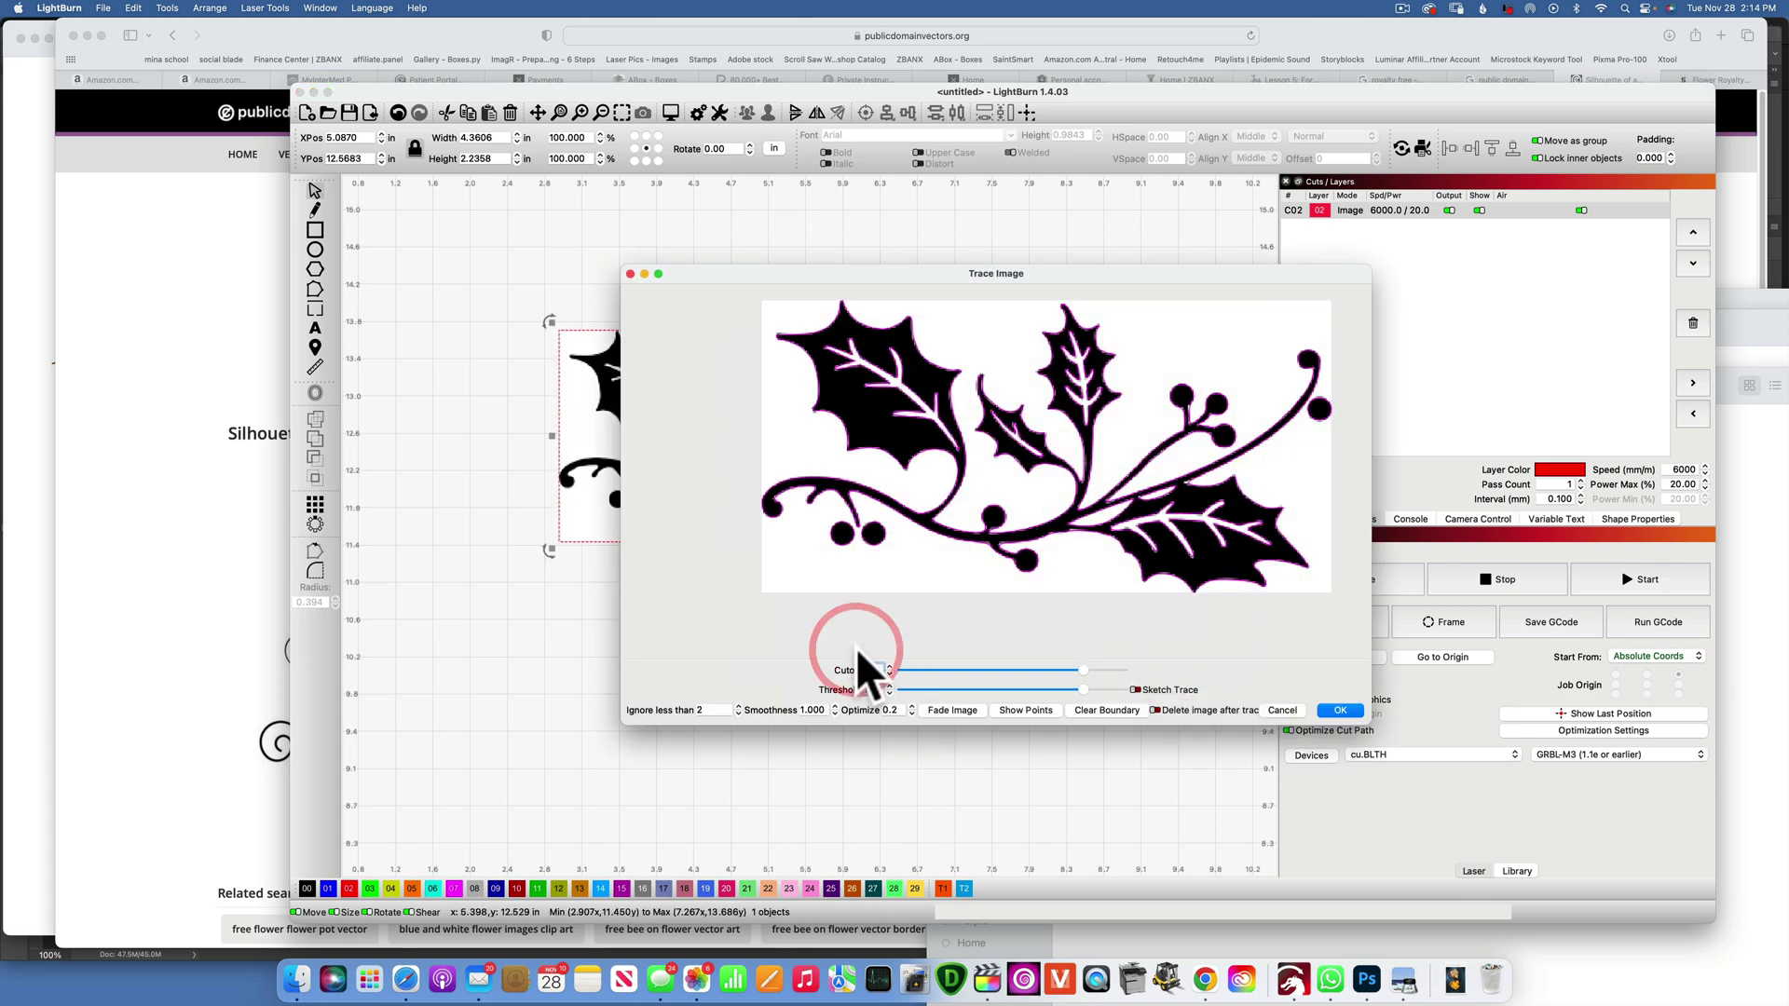
left_click(1339, 710)
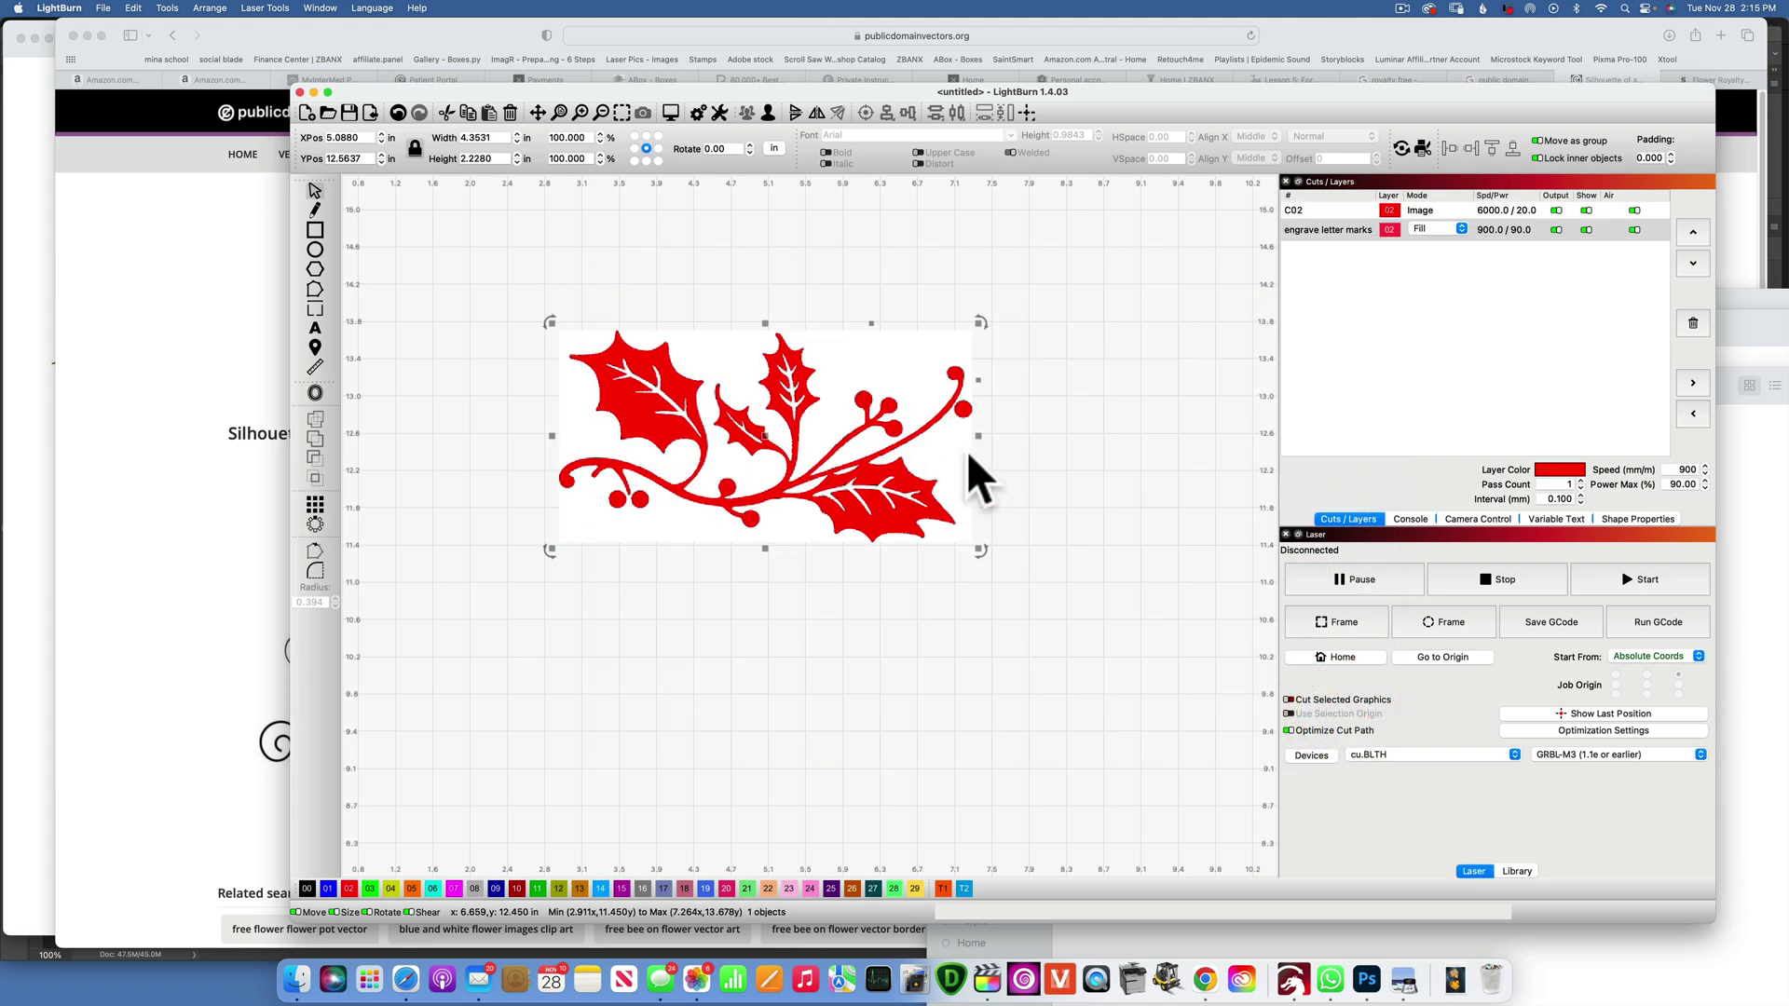
mouse_move(1004, 458)
left_mouse_down()
mouse_move(1108, 559)
mouse_move(1073, 666)
left_mouse_up()
key("BackSpace")
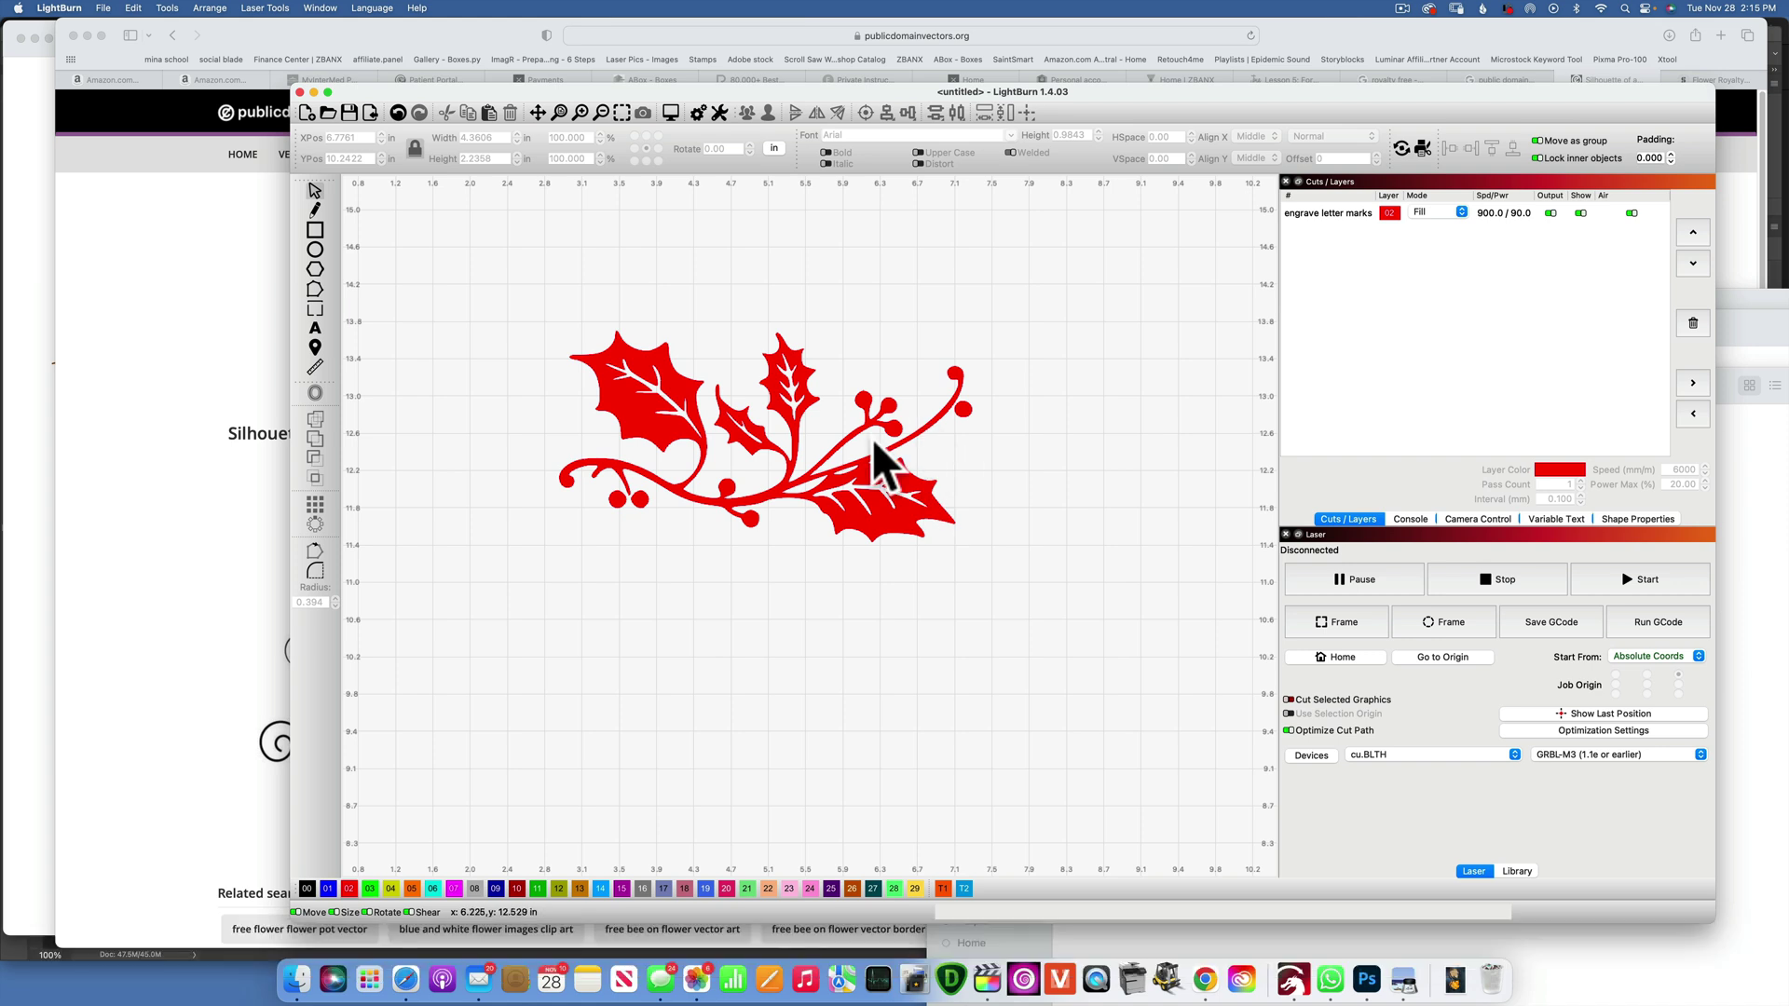
Change the holly layer's Mode from Fill to Line and zoom in on the stem tip.
left_click(1440, 211)
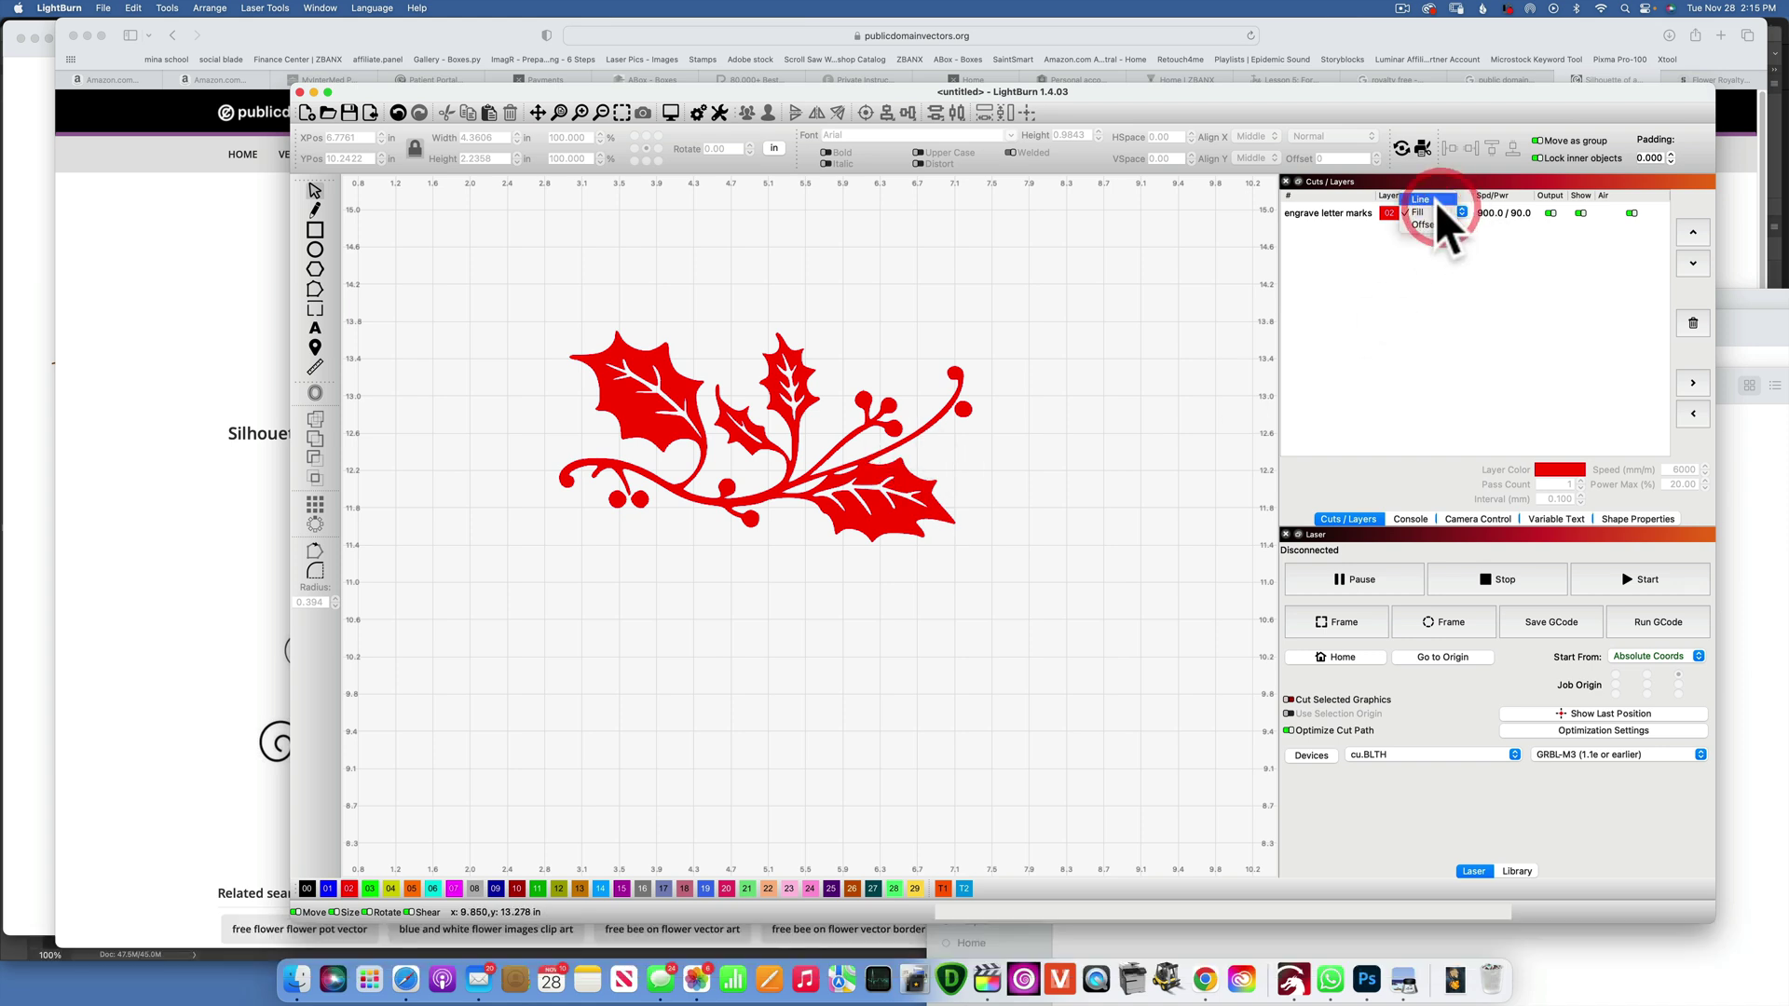
left_click(1434, 201)
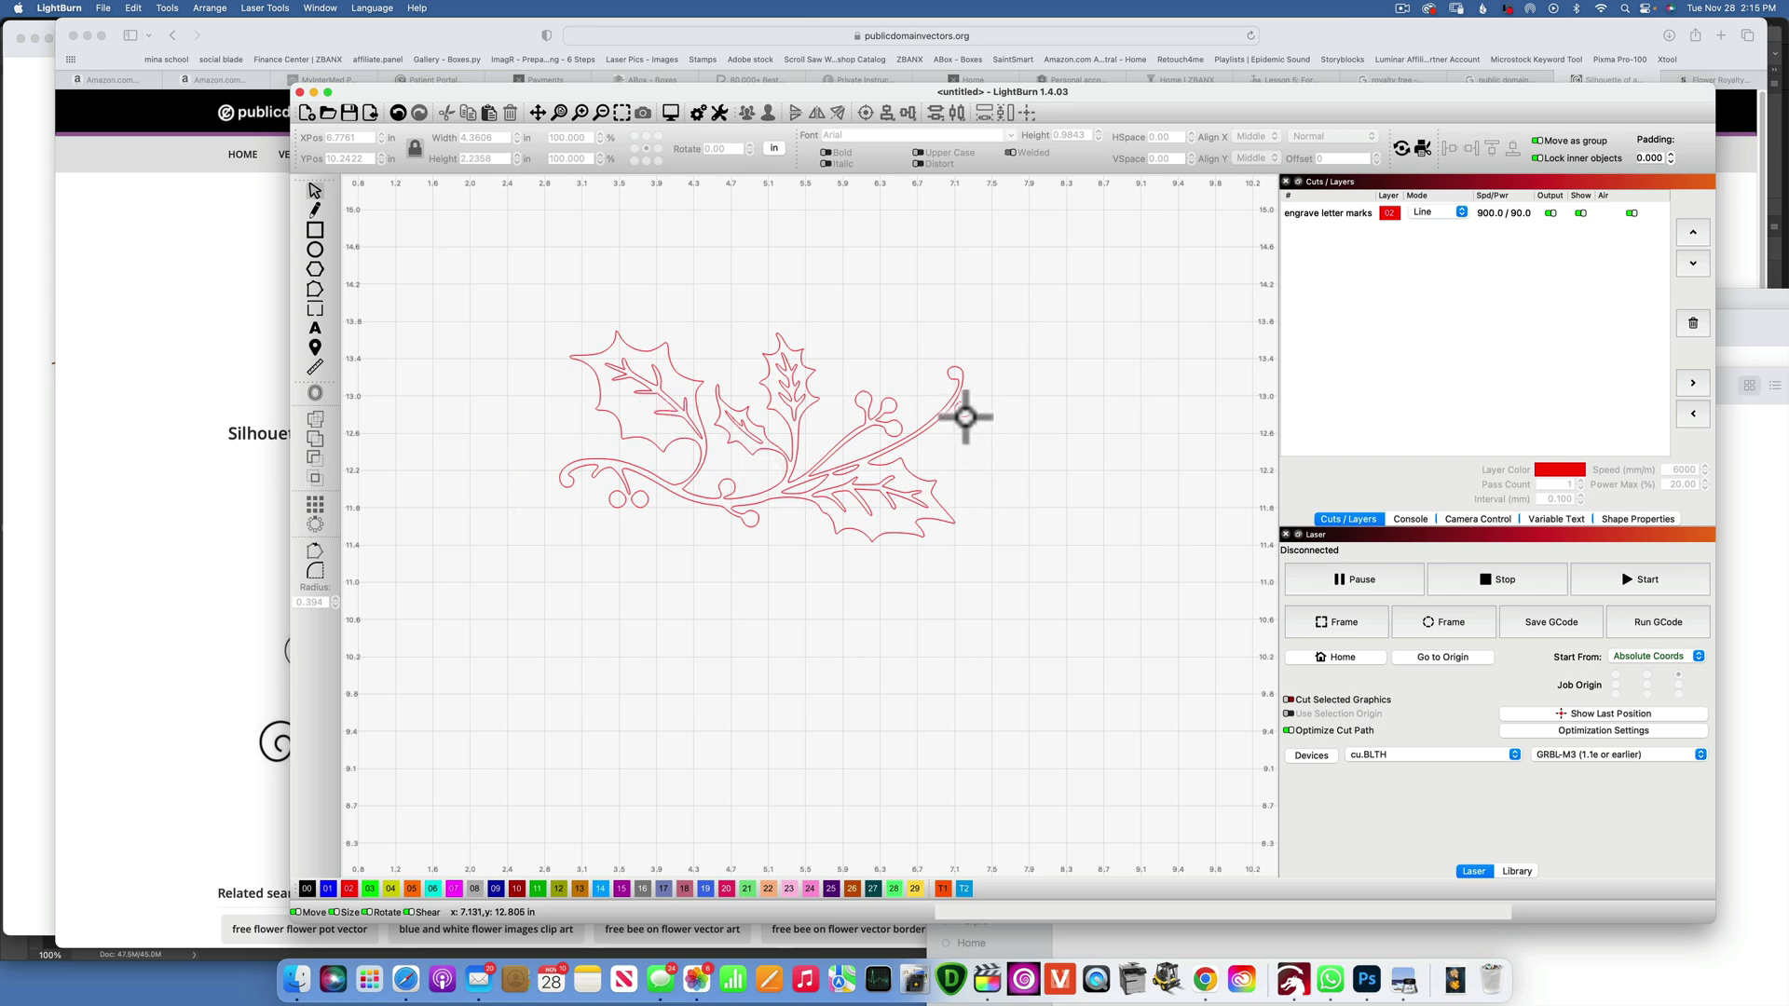
scroll(966, 406, "up", 10)
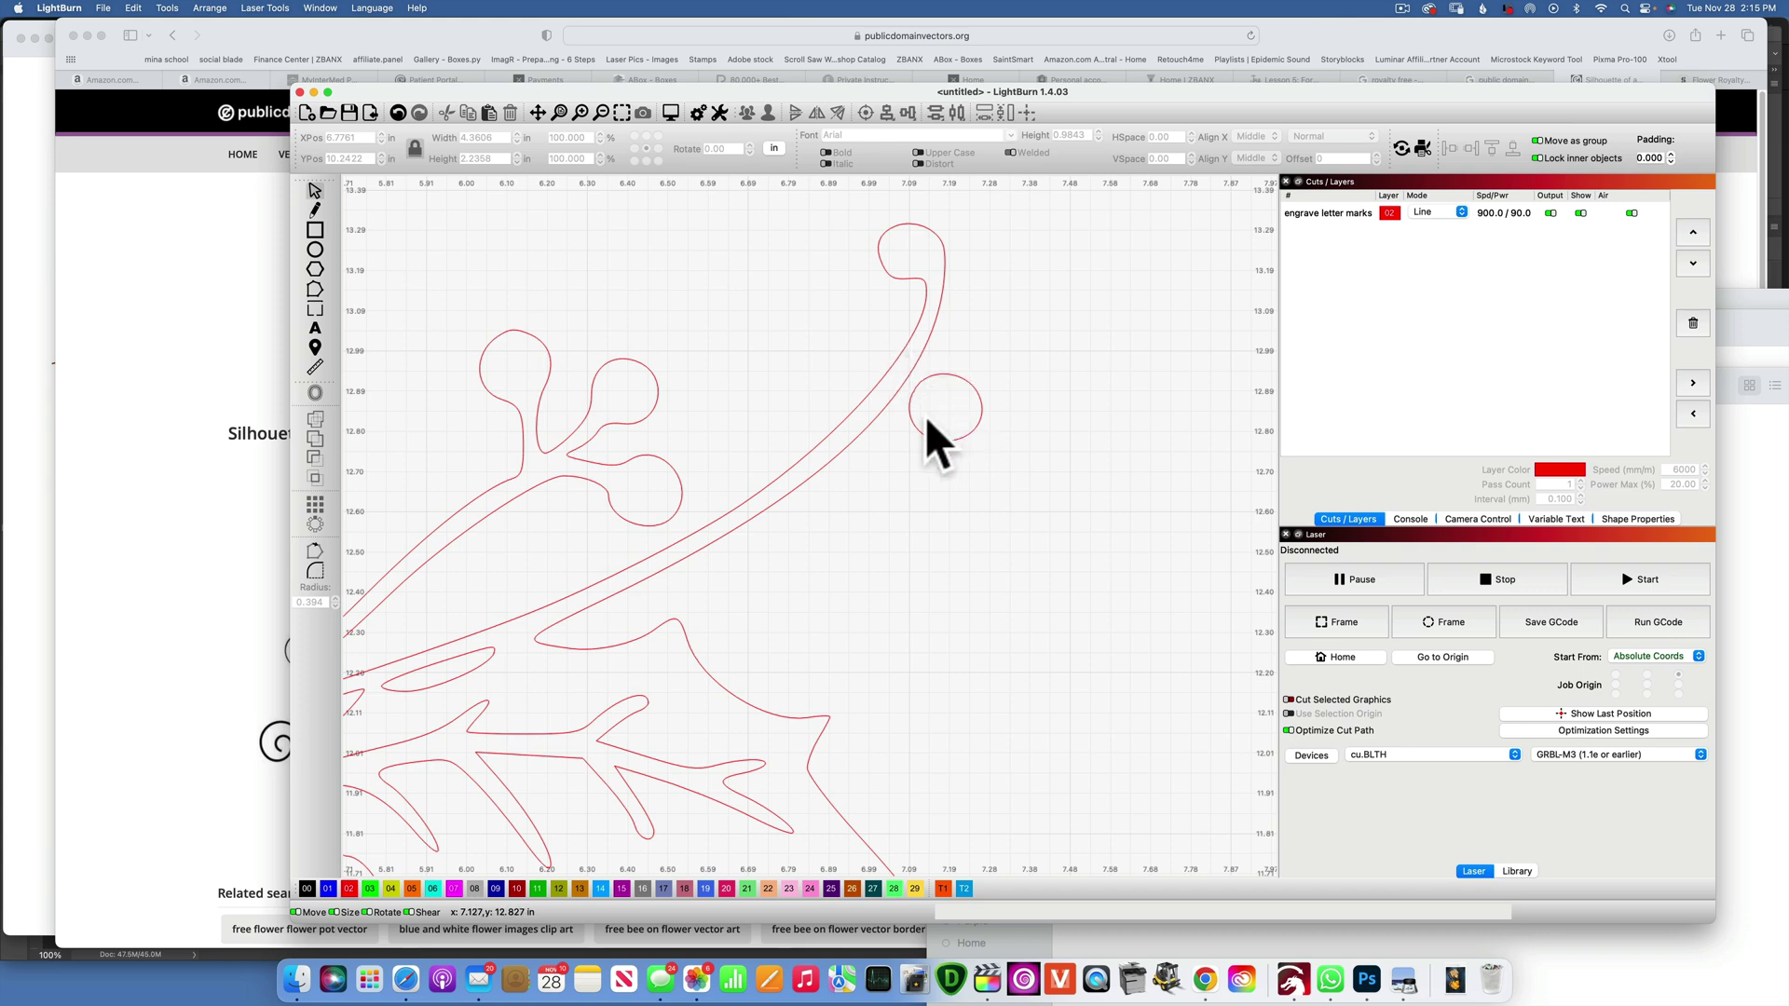
Marquee-select the whole holly design and ungroup it into separate shapes.
left_click(311, 188)
scroll(835, 538, "down", 2)
scroll(835, 537, "down", 4)
left_click_drag(579, 490, 399, 391)
right_click(710, 545)
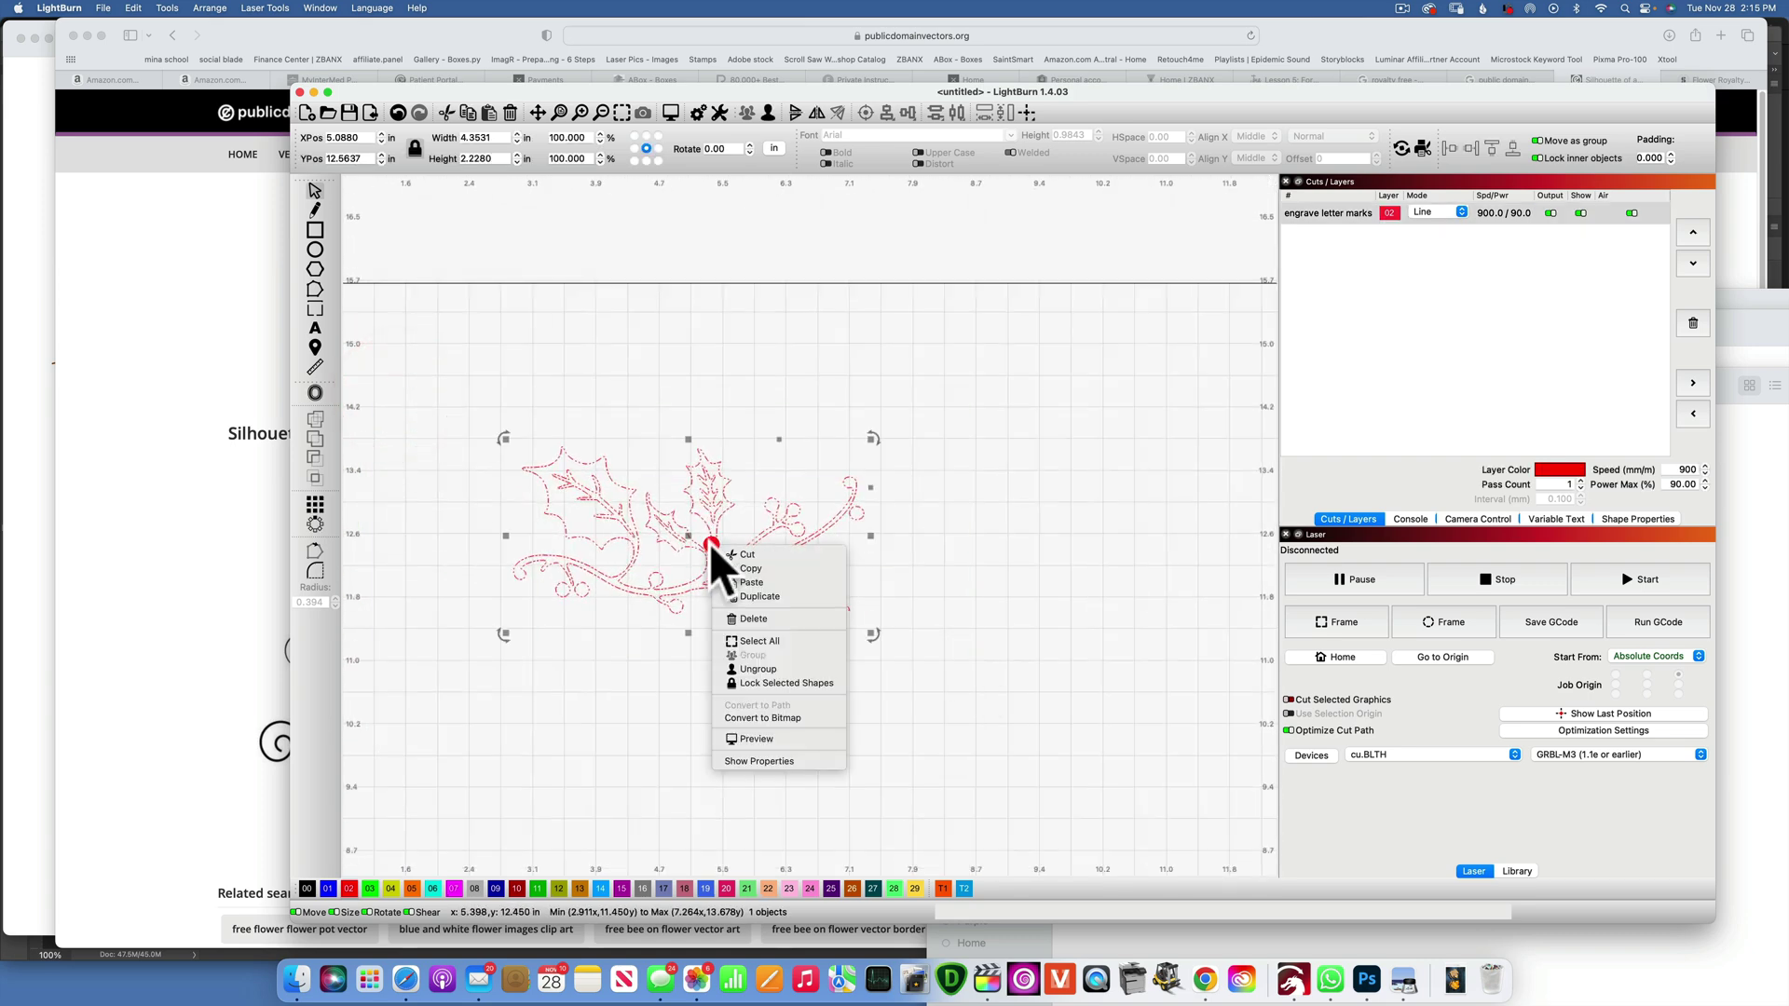
left_click(795, 668)
left_click(1045, 561)
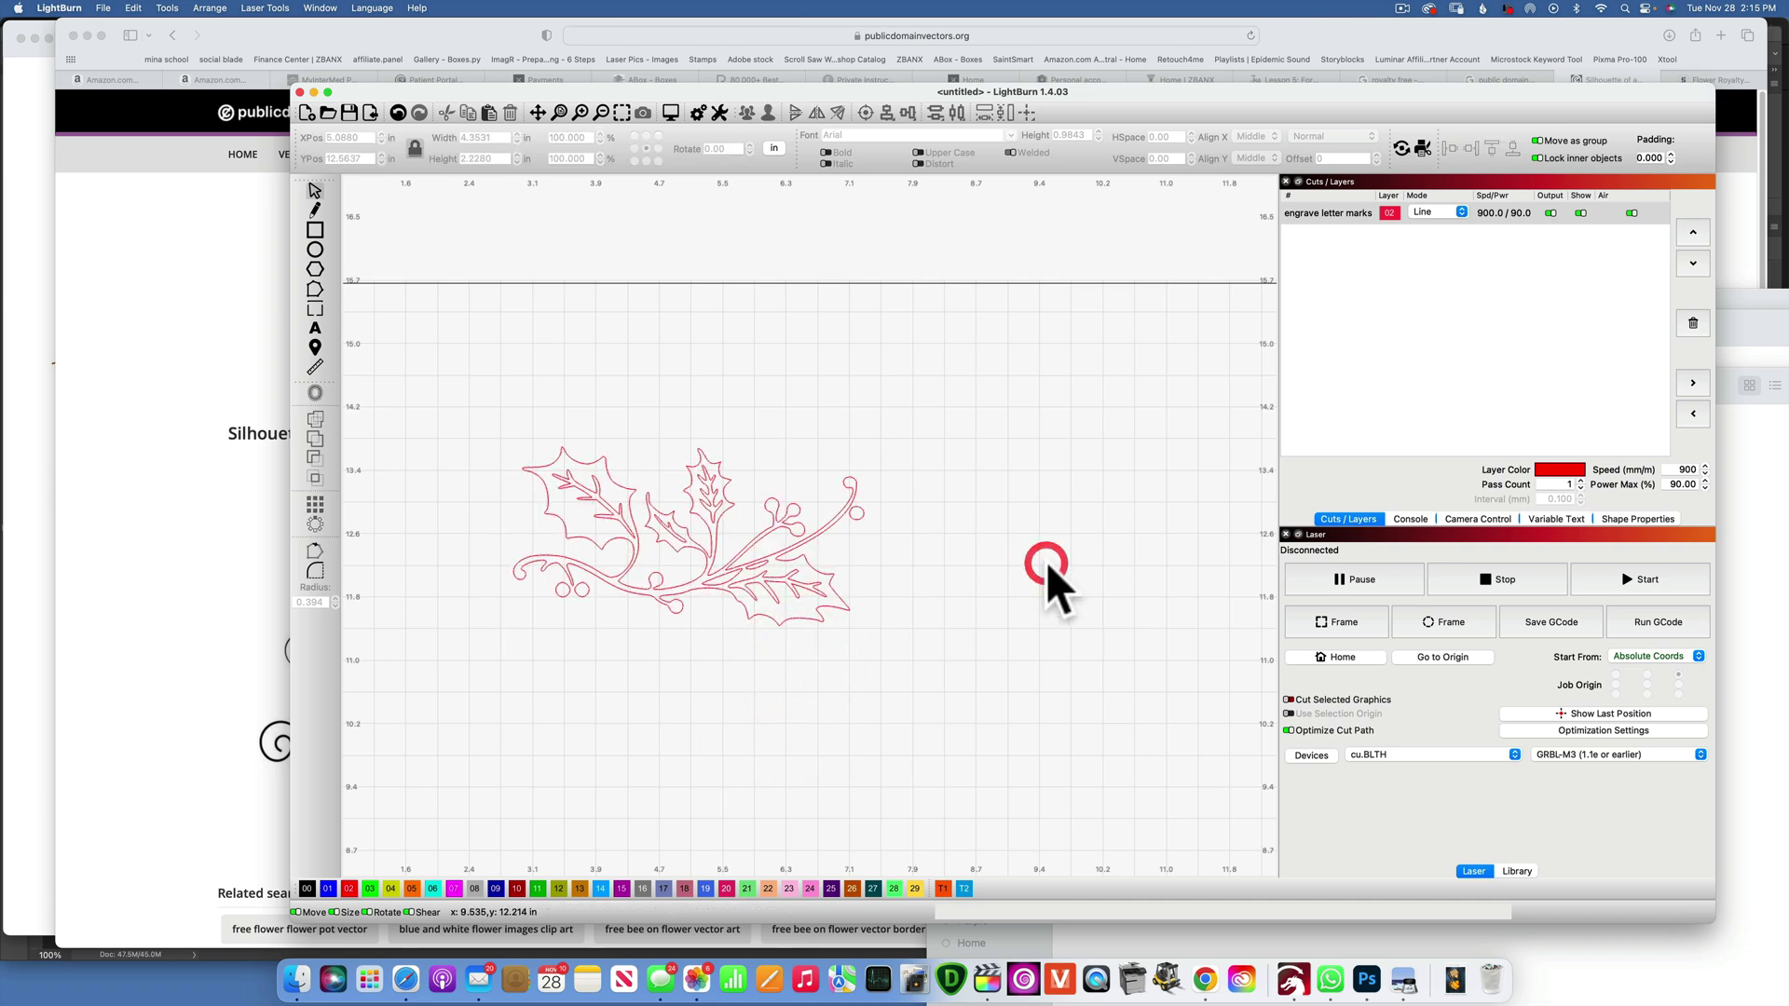
Weld the small circle near the stem tip onto its flourish with Boolean Union.
scroll(829, 526, "up", 10)
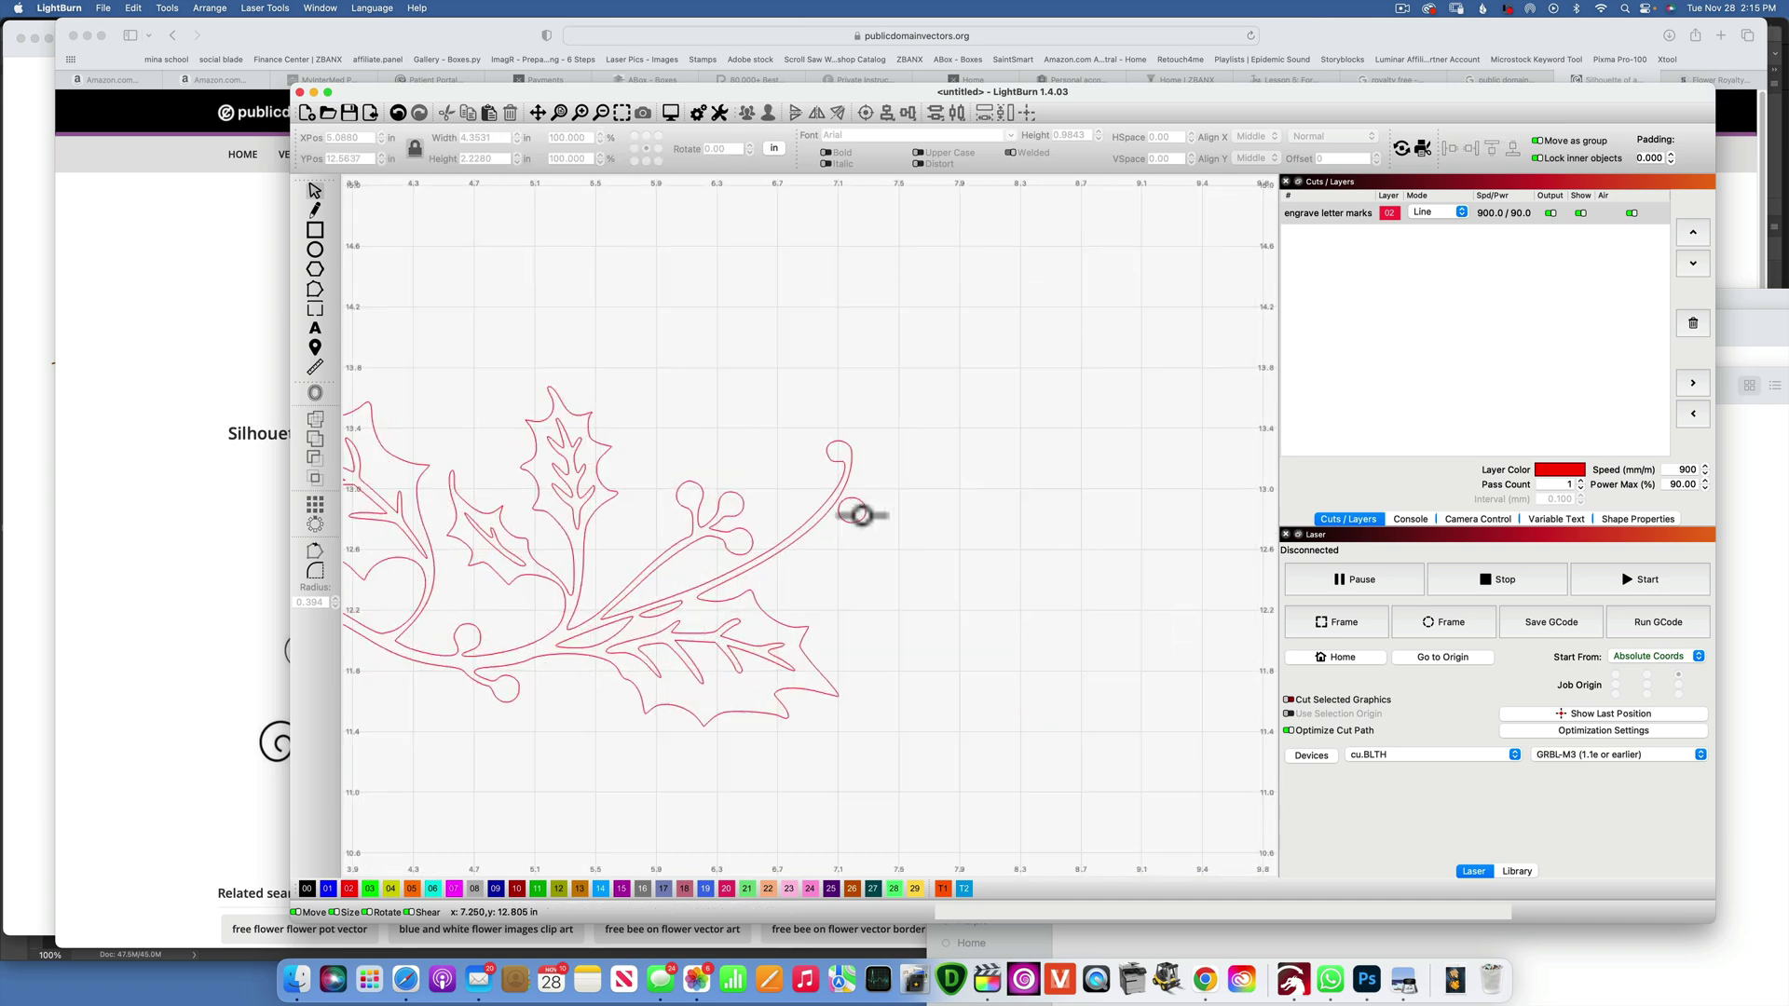
left_click(315, 190)
mouse_move(852, 498)
left_mouse_down()
mouse_move(838, 473)
mouse_move(853, 486)
left_mouse_up()
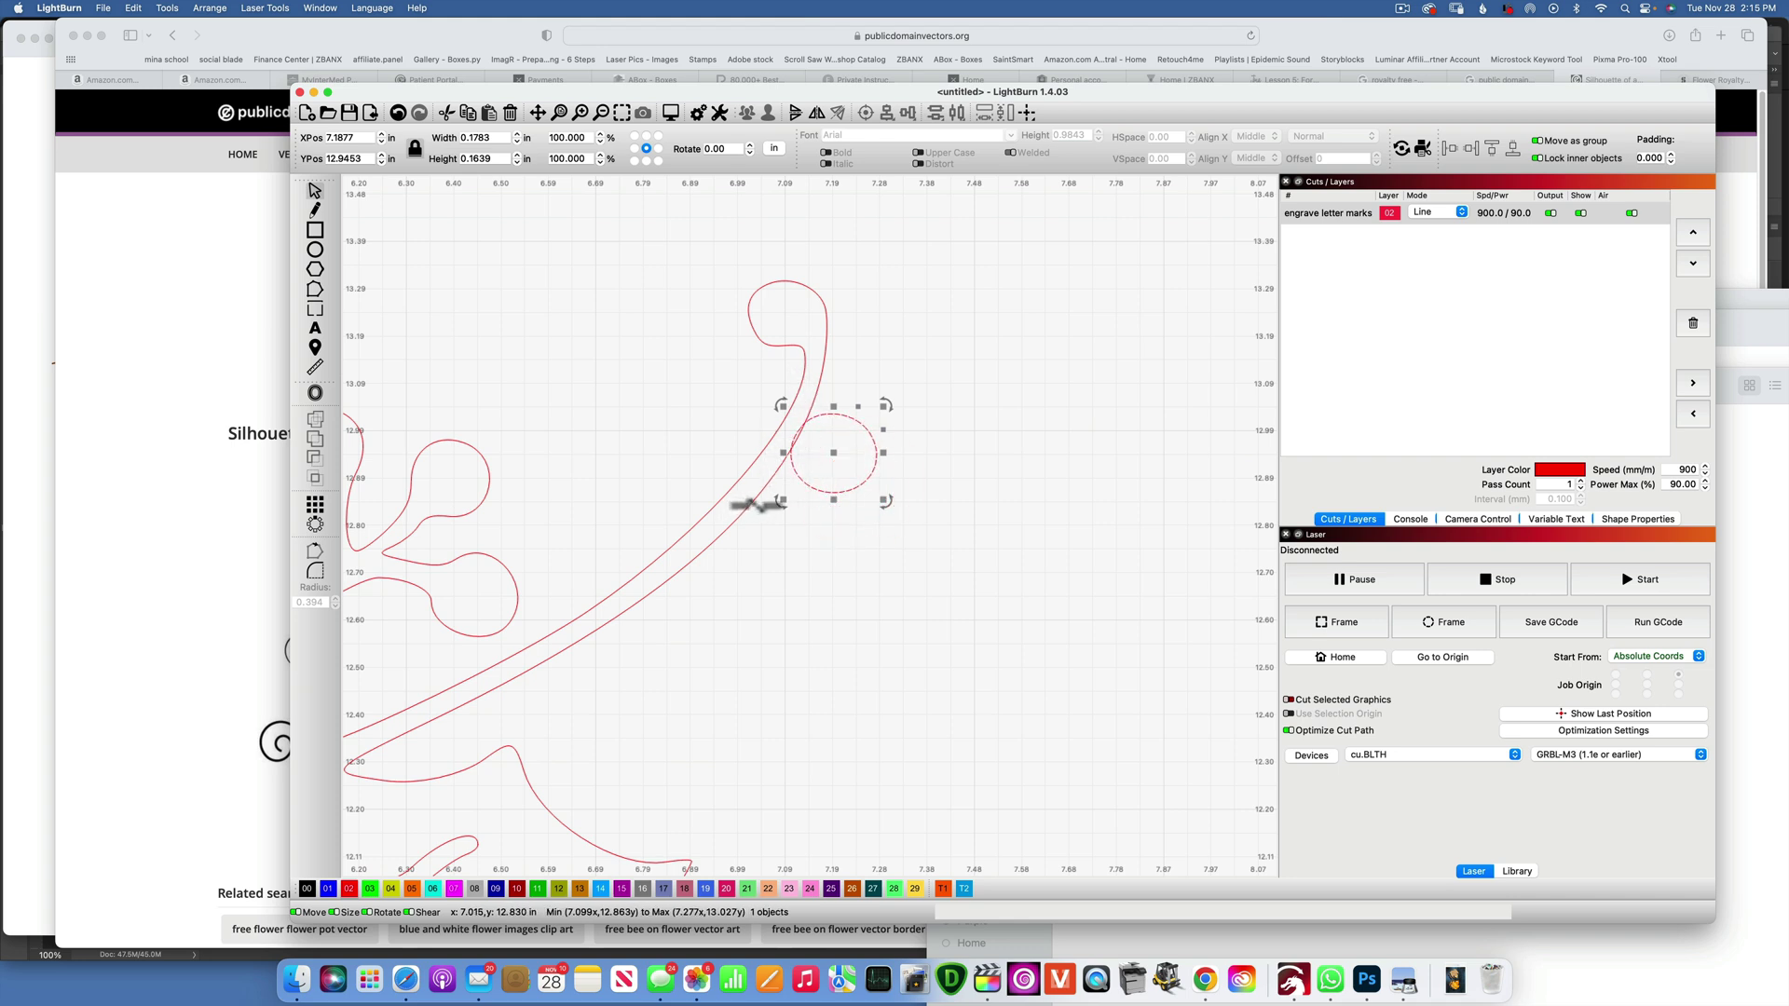
left_click_drag(974, 518, 708, 298)
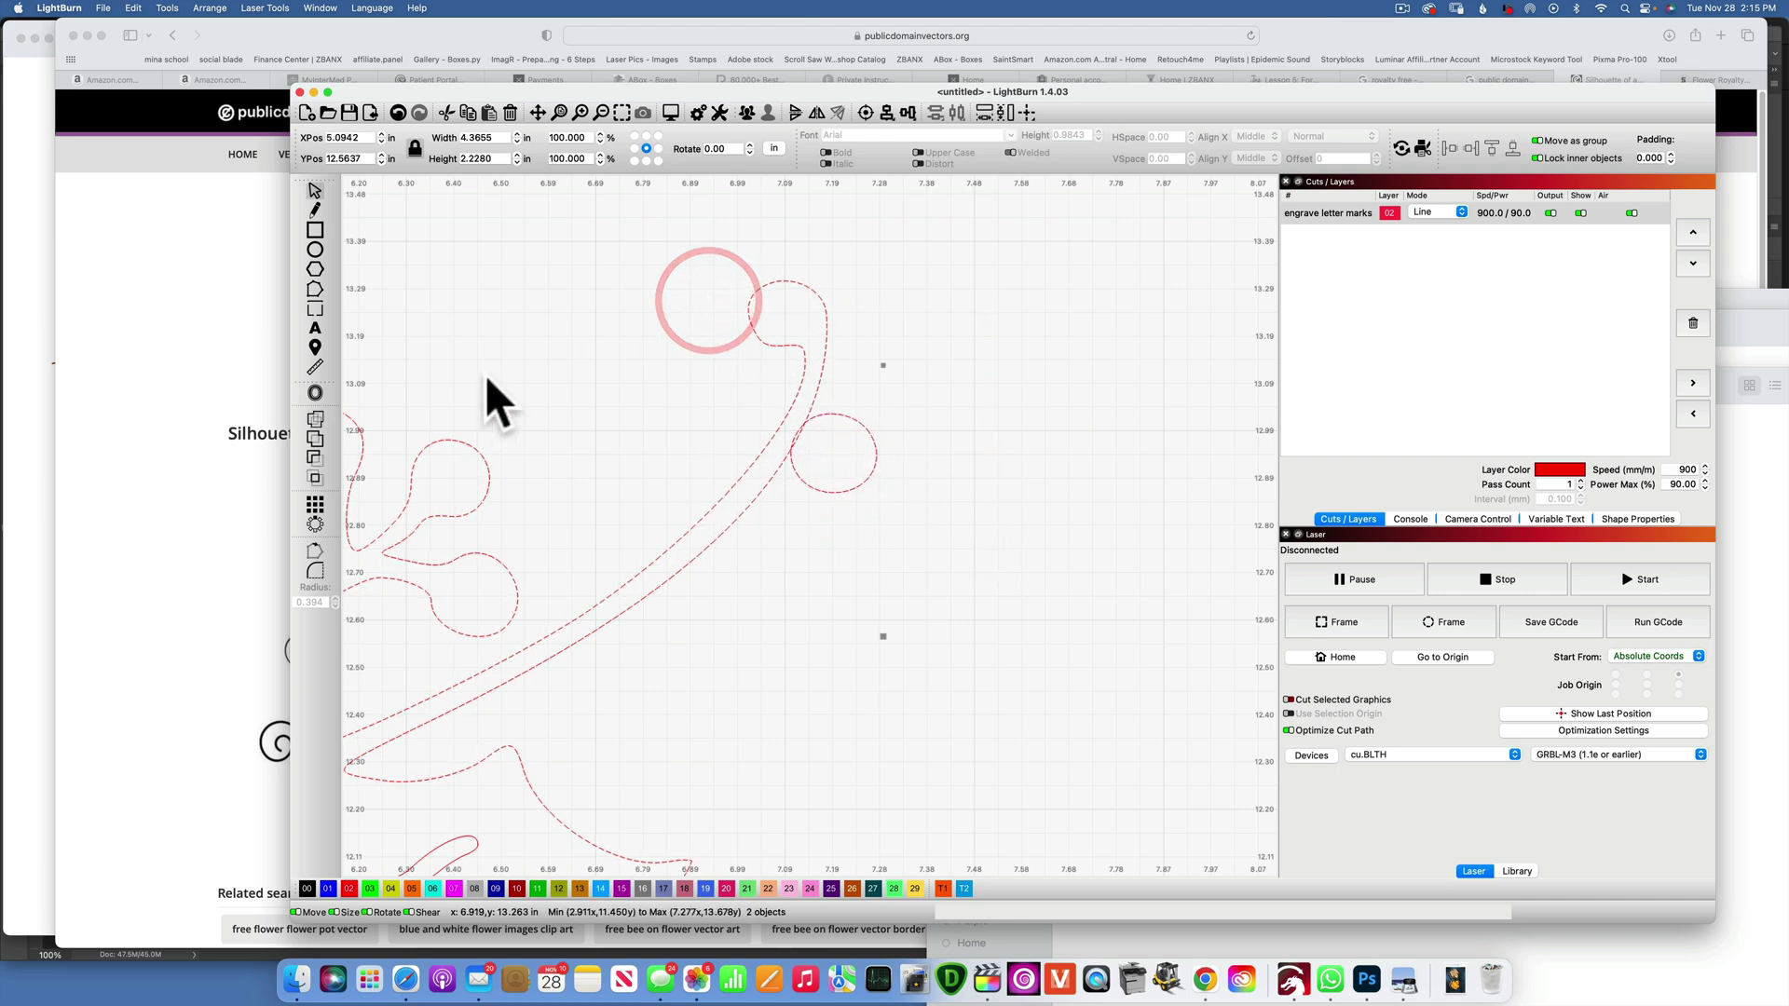
left_click(314, 436)
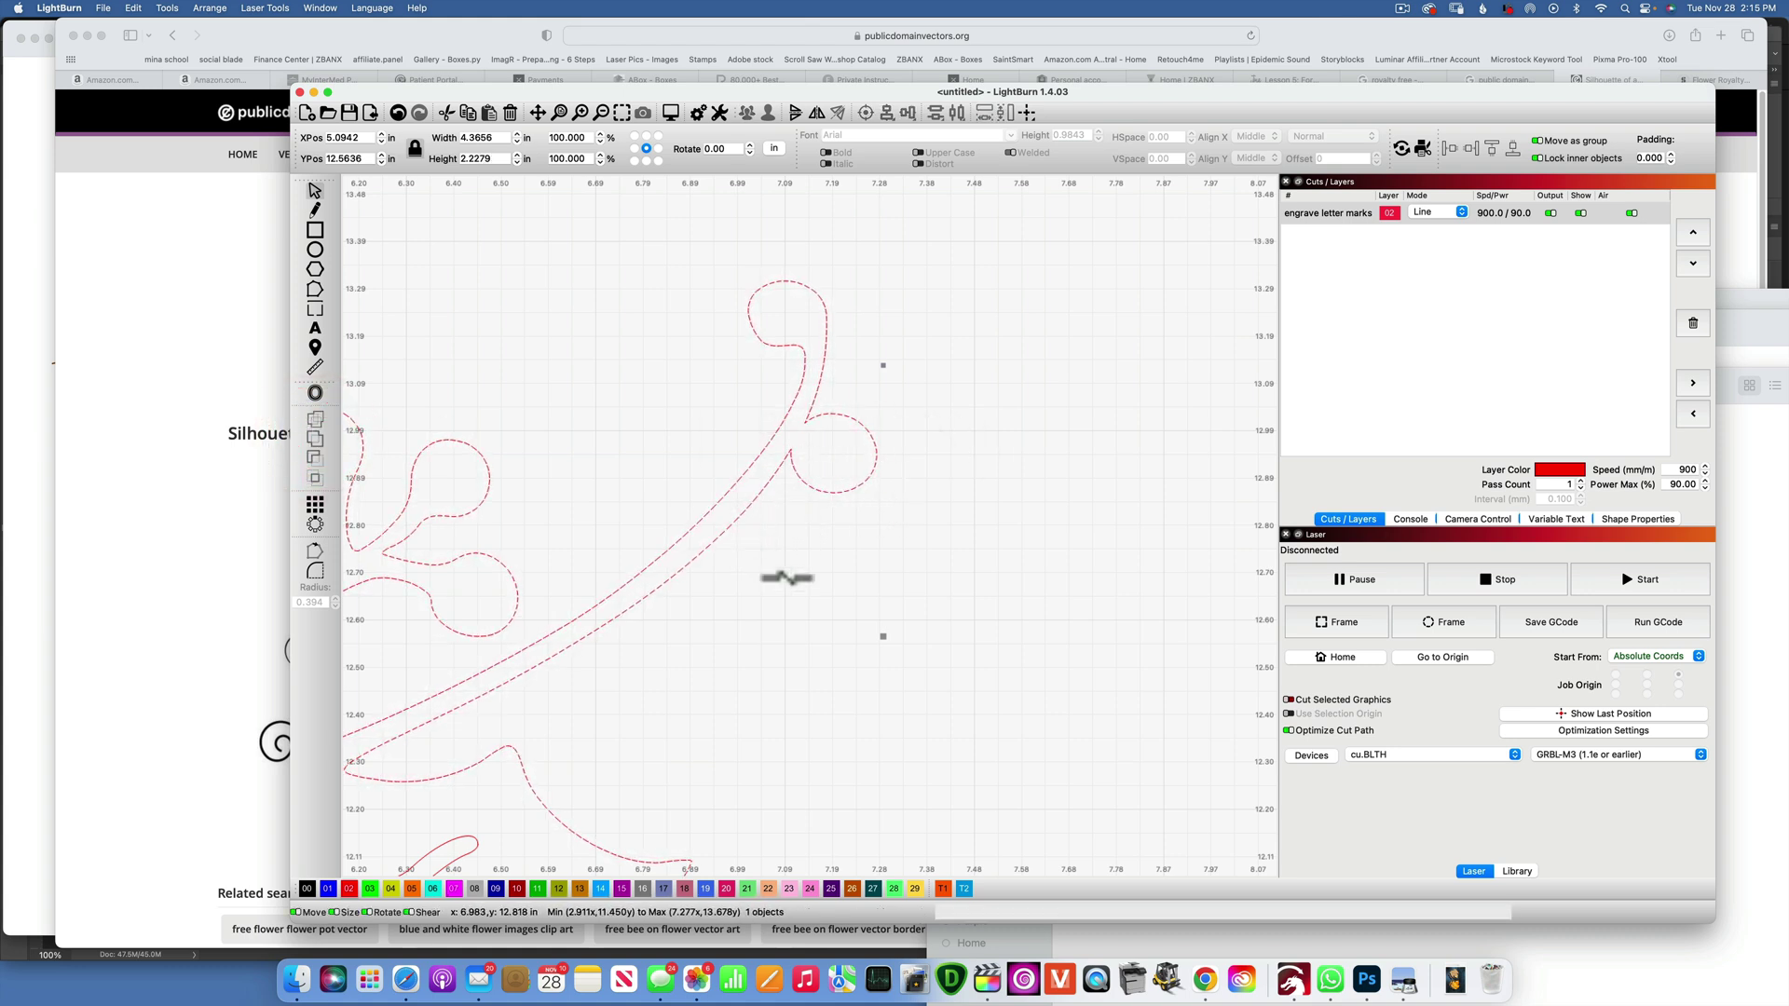
Weld the two loose circles of the other flourish into that curve.
left_click_drag(751, 590, 1309, 426)
mouse_move(690, 633)
left_mouse_down()
mouse_move(1106, 360)
mouse_move(1417, 531)
mouse_move(1389, 547)
mouse_move(1404, 553)
left_mouse_up()
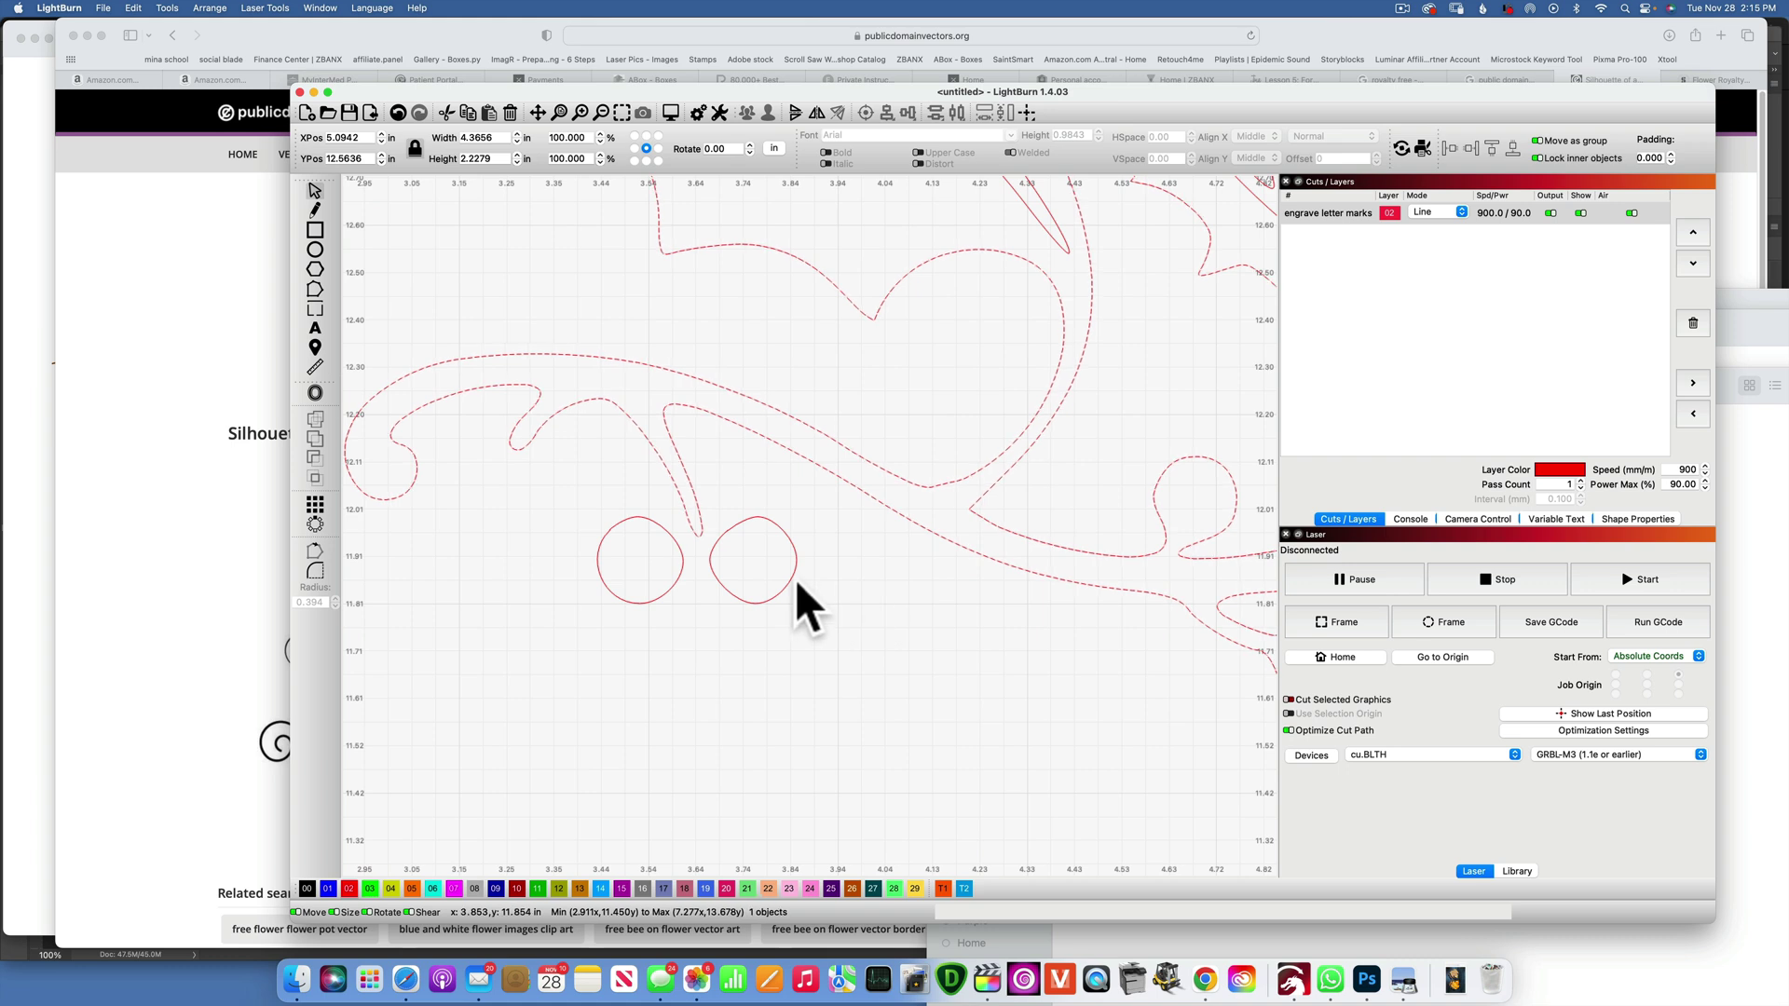
left_click_drag(791, 578, 778, 531)
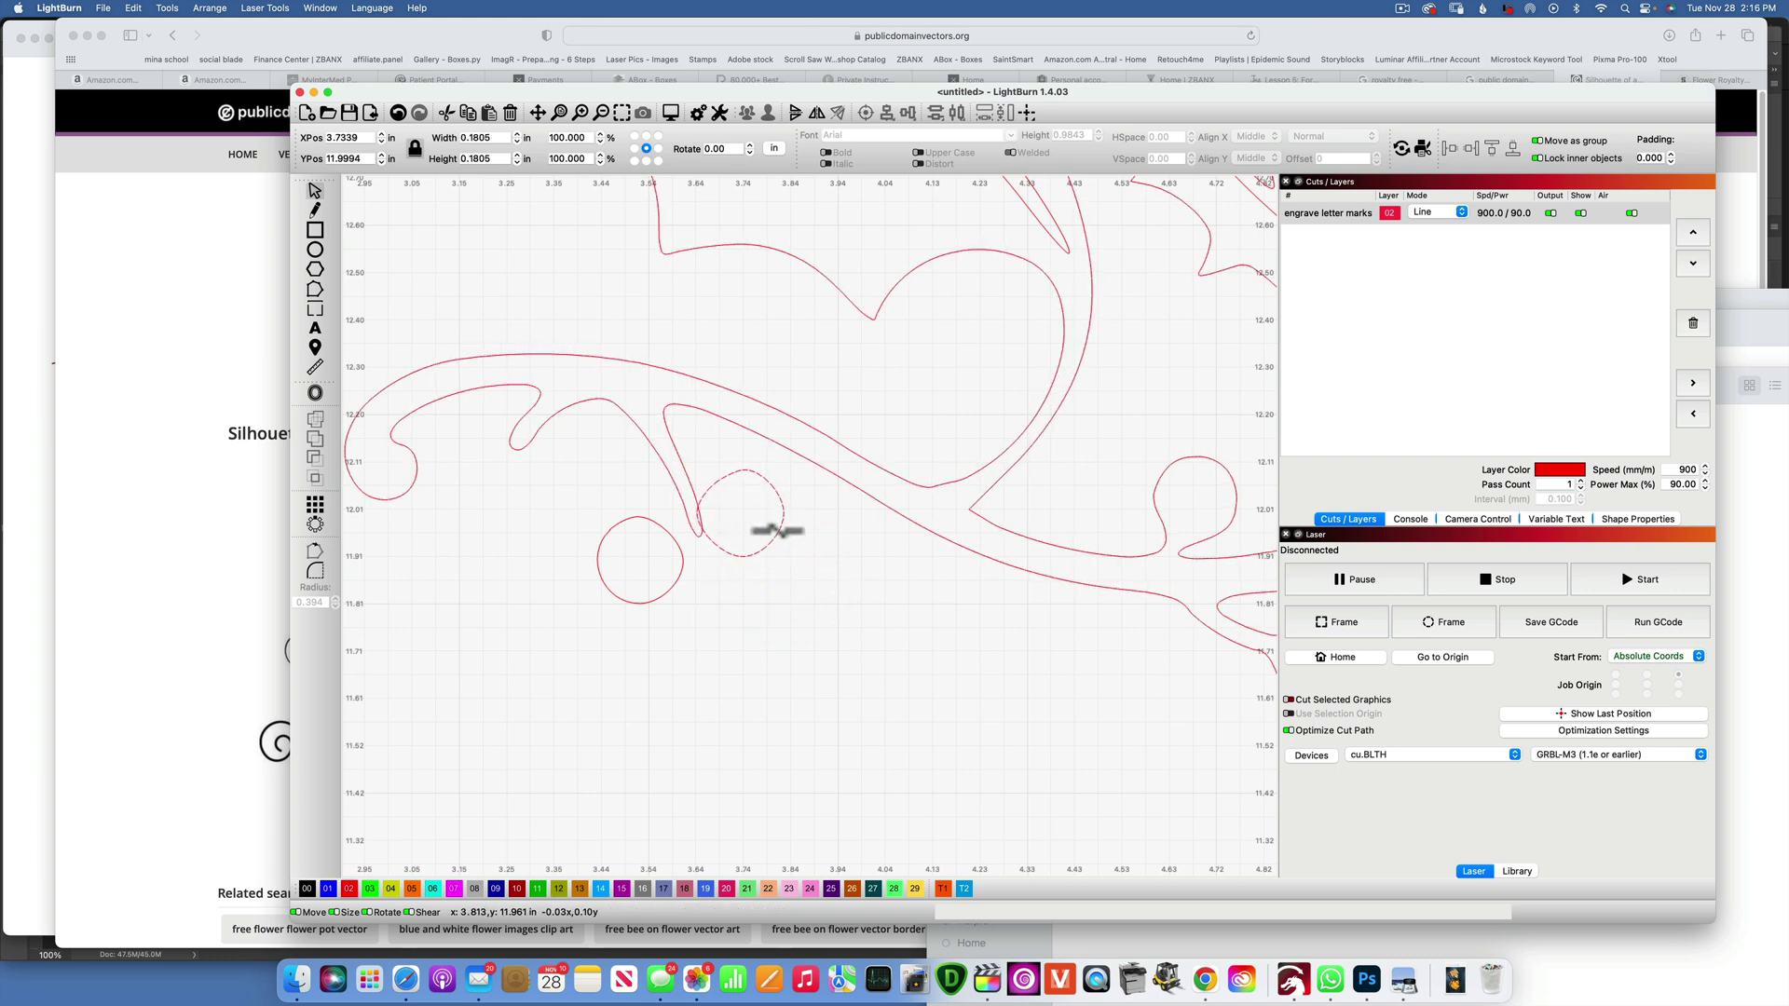
left_click(689, 486, "shift")
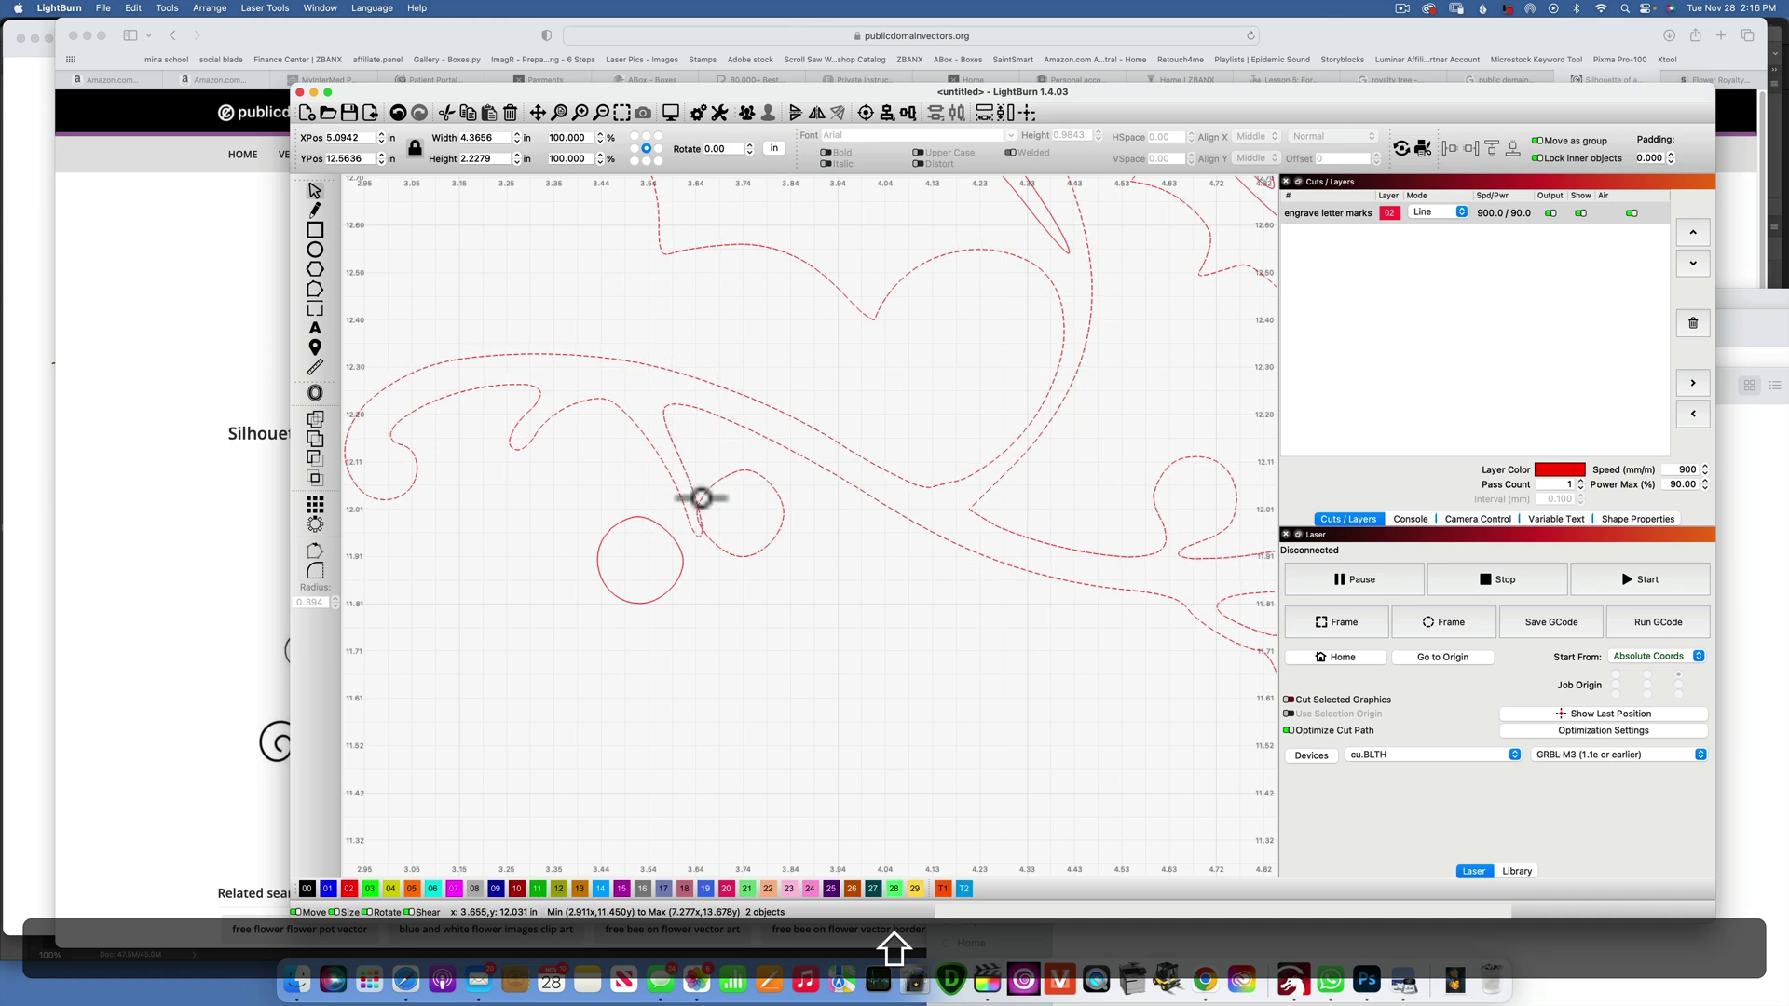
left_click(316, 437)
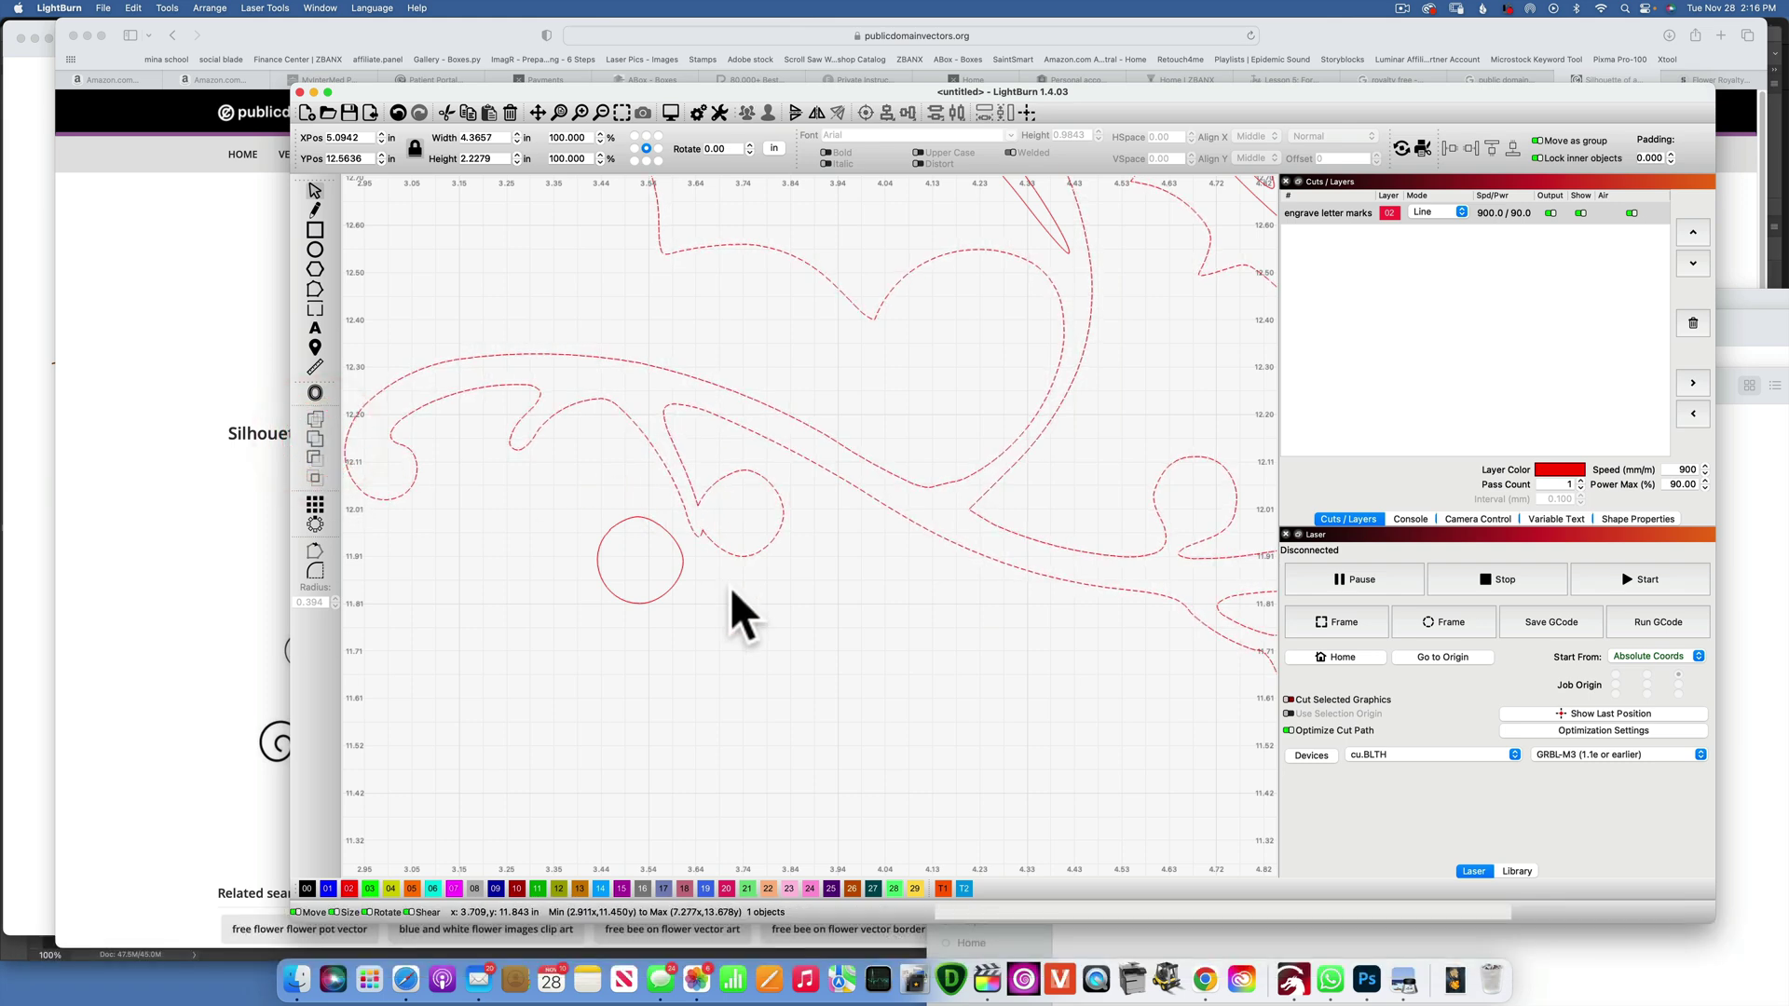
left_click_drag(676, 581, 667, 507)
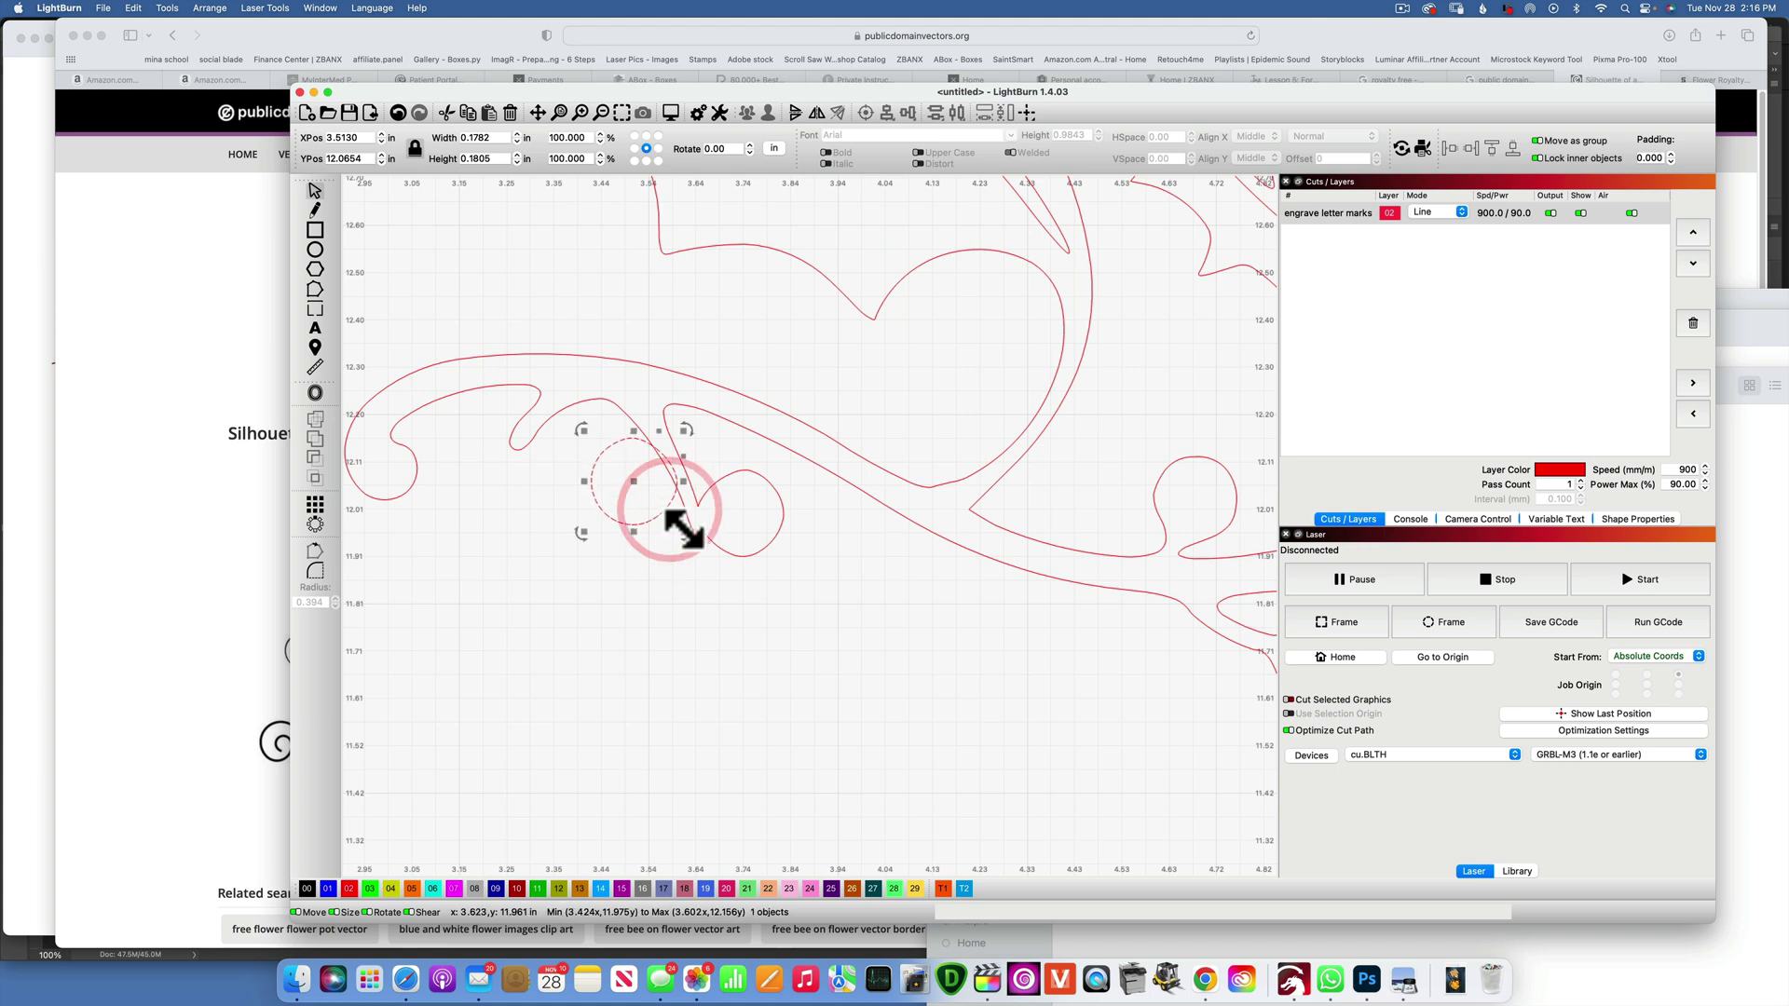
left_click(601, 399, "shift")
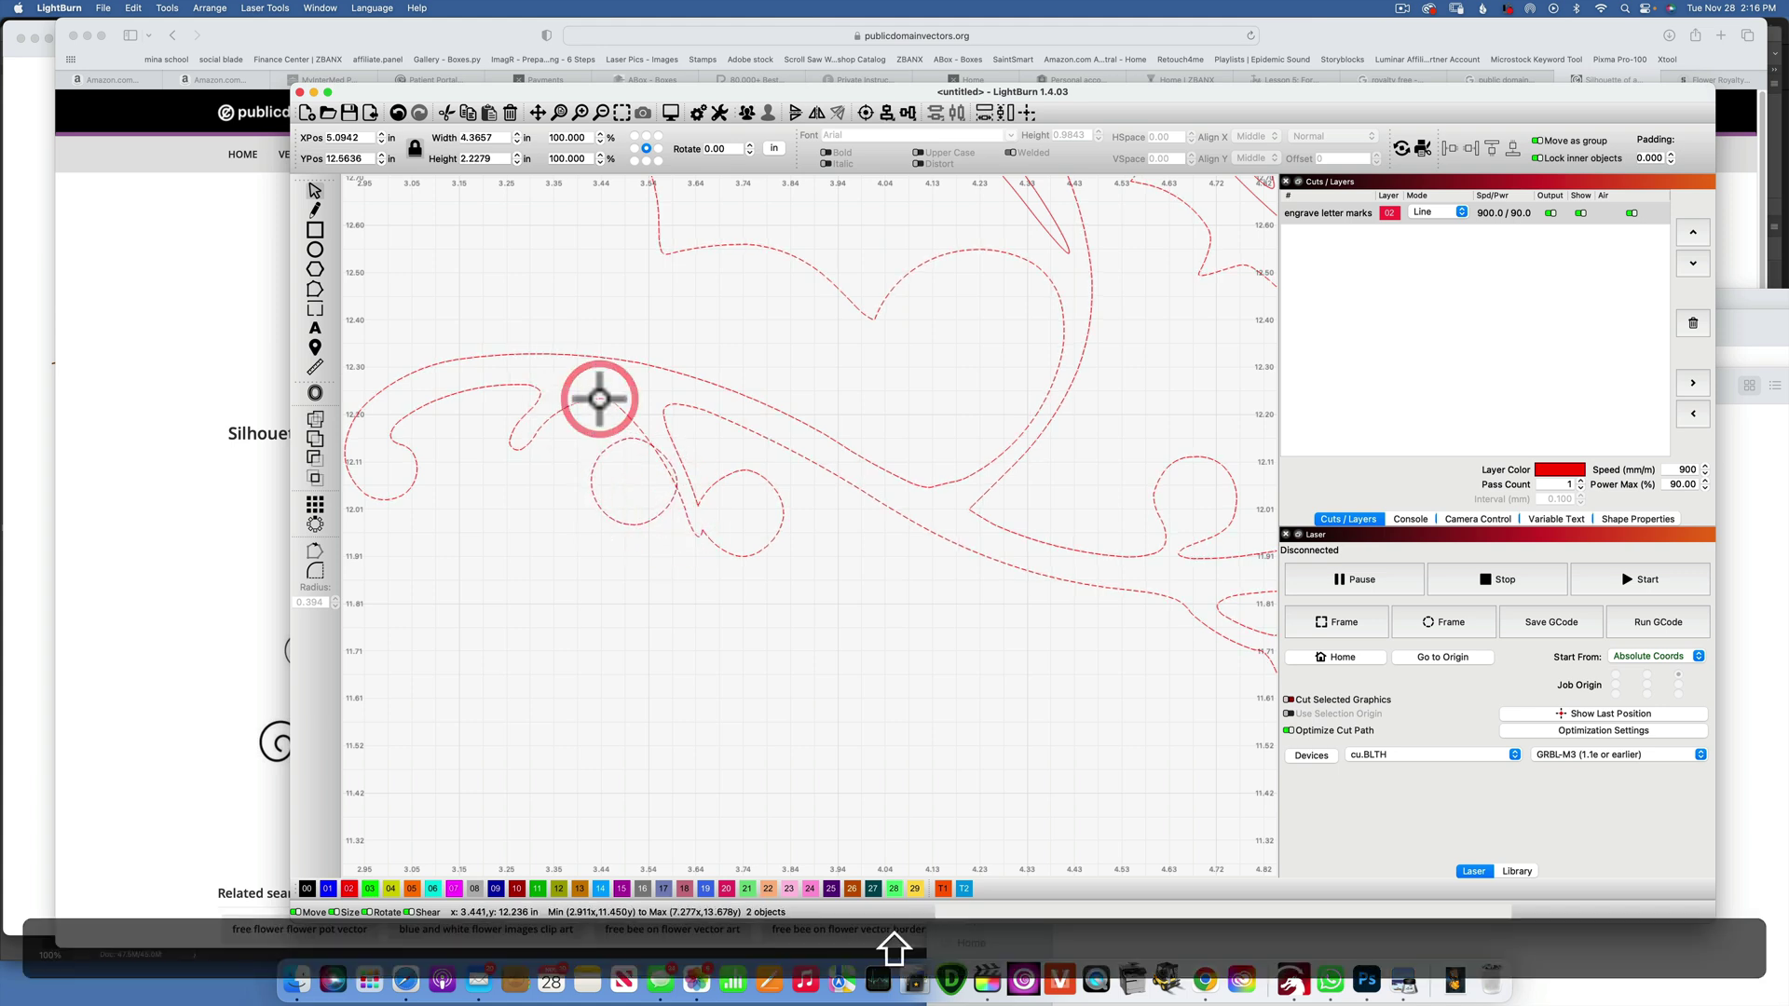
left_click(318, 436)
left_click(827, 636)
scroll(897, 529, "down", 8)
Center the holly design and switch its layer Mode from Line to Fill.
left_click_drag(1105, 509, 863, 519)
left_click(1427, 211)
left_click(1431, 221)
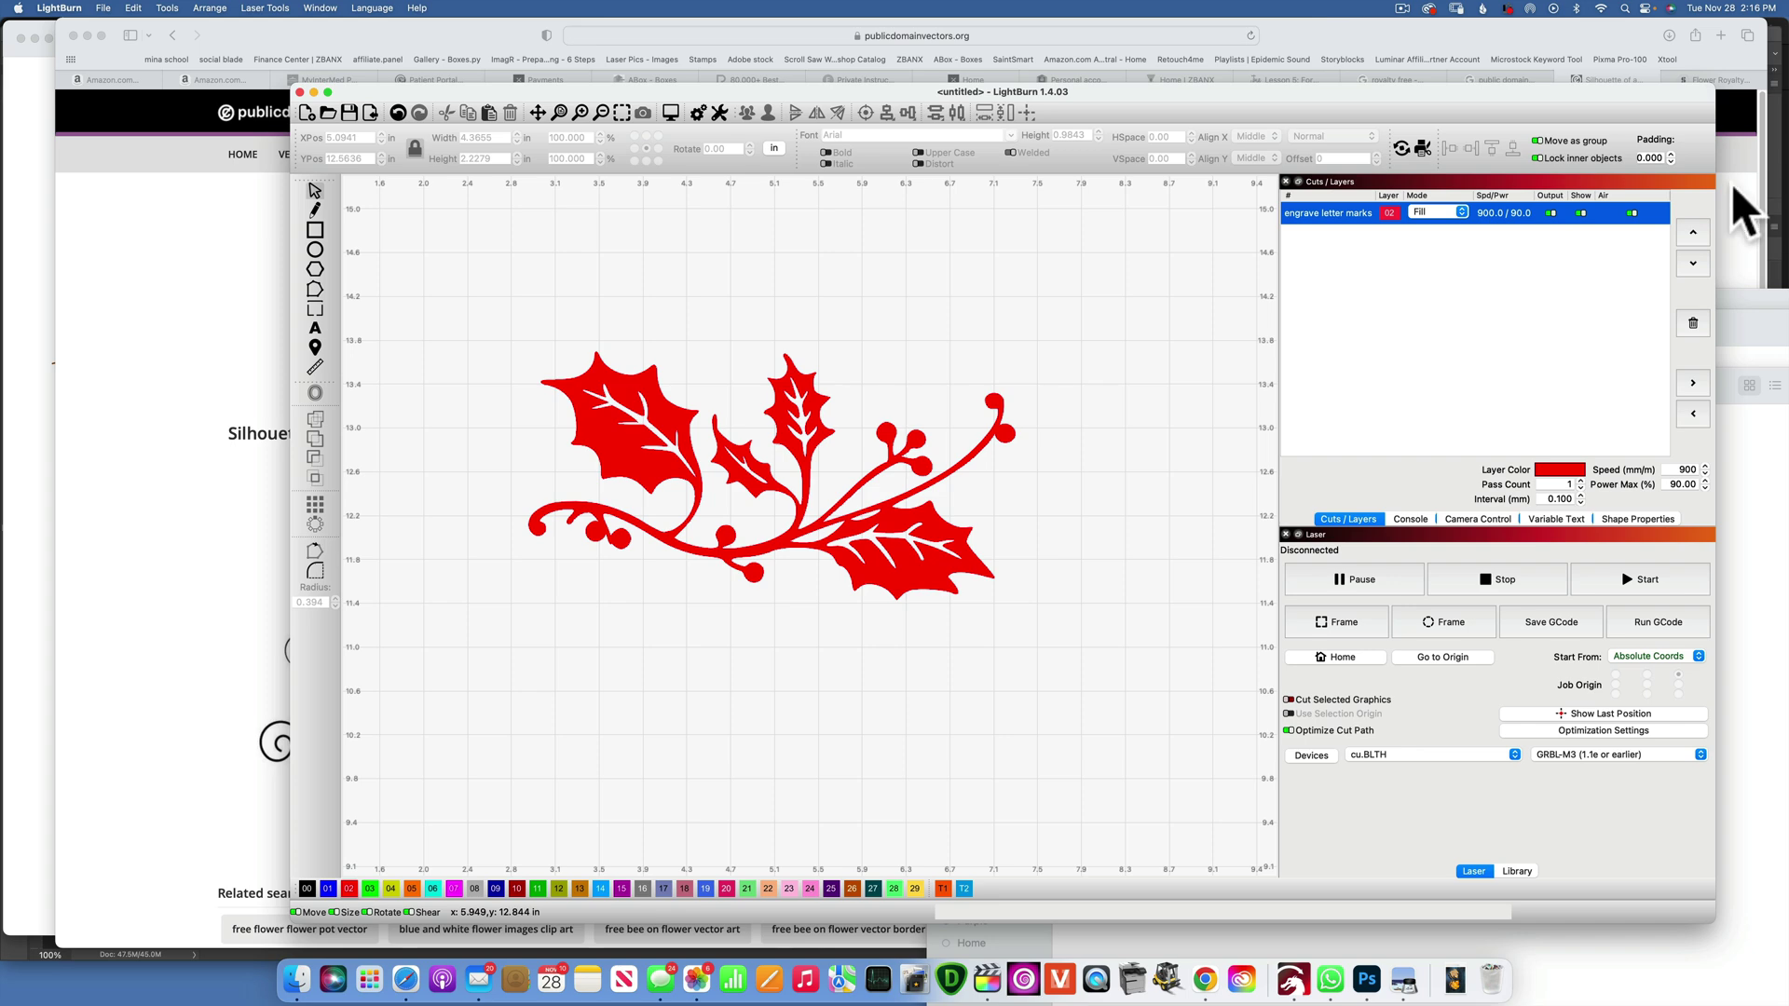
Switch the holly layer back to Line mode and zoom in.
left_click(1435, 211)
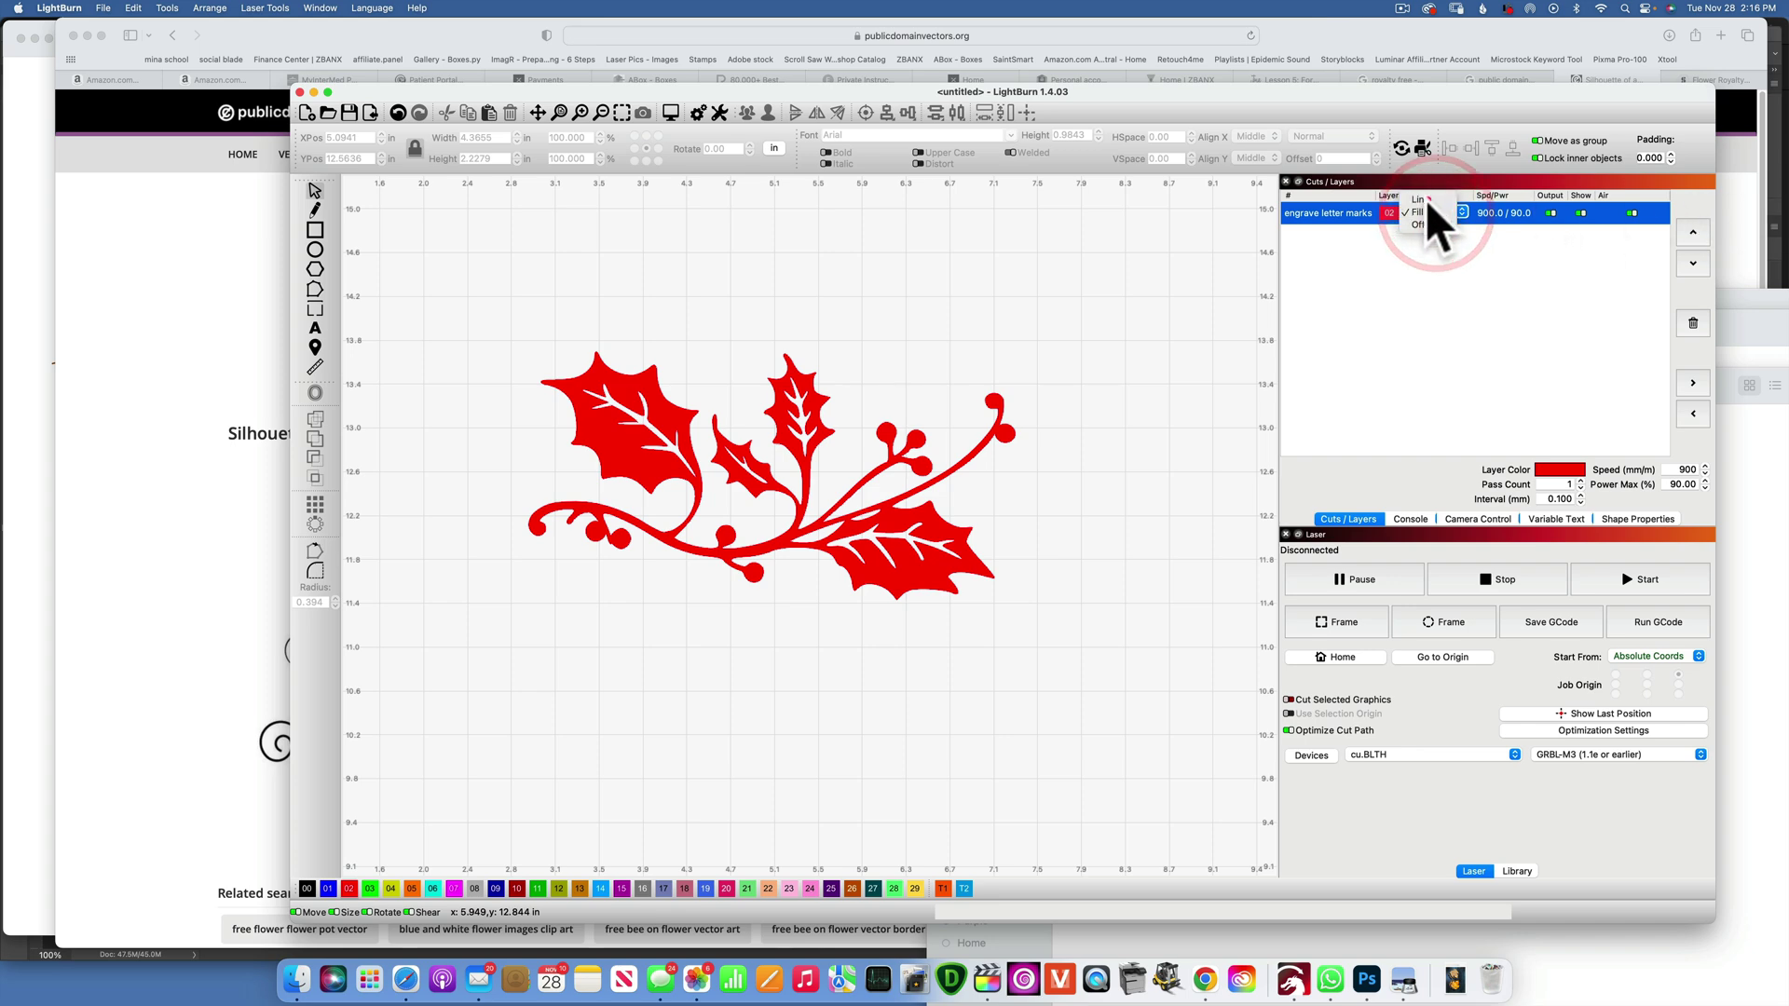
left_click(1411, 208)
scroll(745, 469, "up", 10)
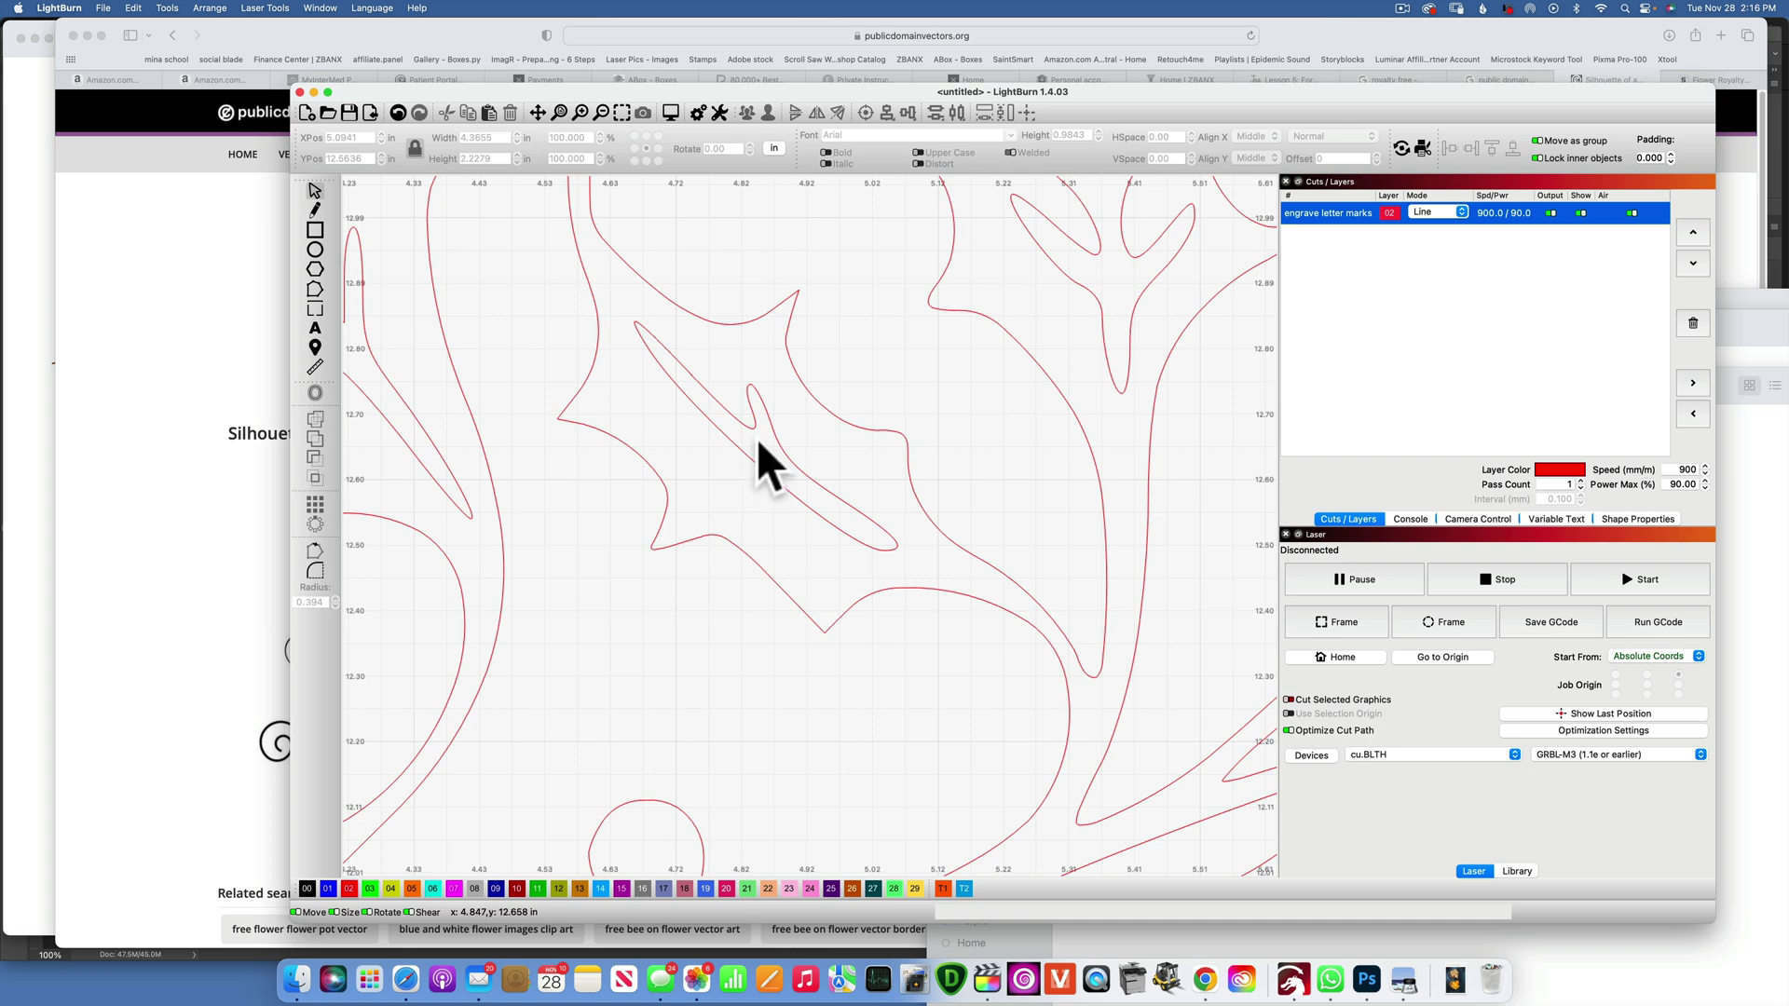
Reshape one leaf's inner vein with Edit Nodes to 0.3968 in by 0.3325 in.
left_click(775, 444)
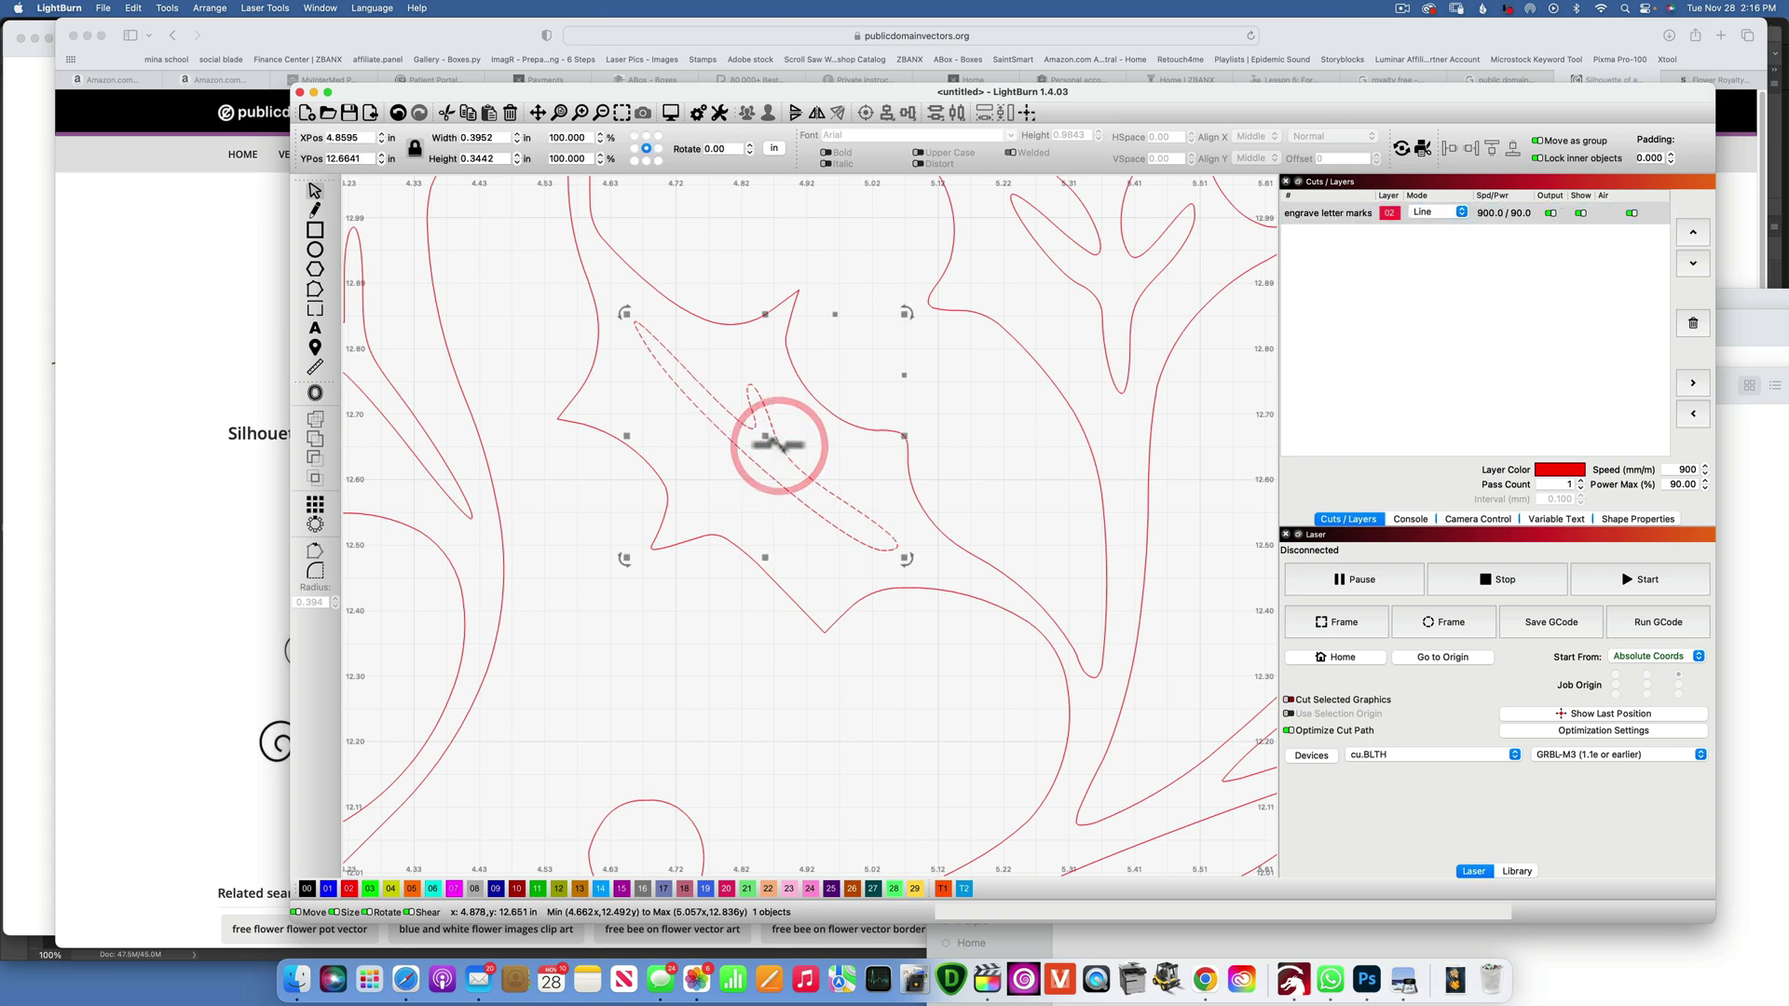
left_click(319, 285)
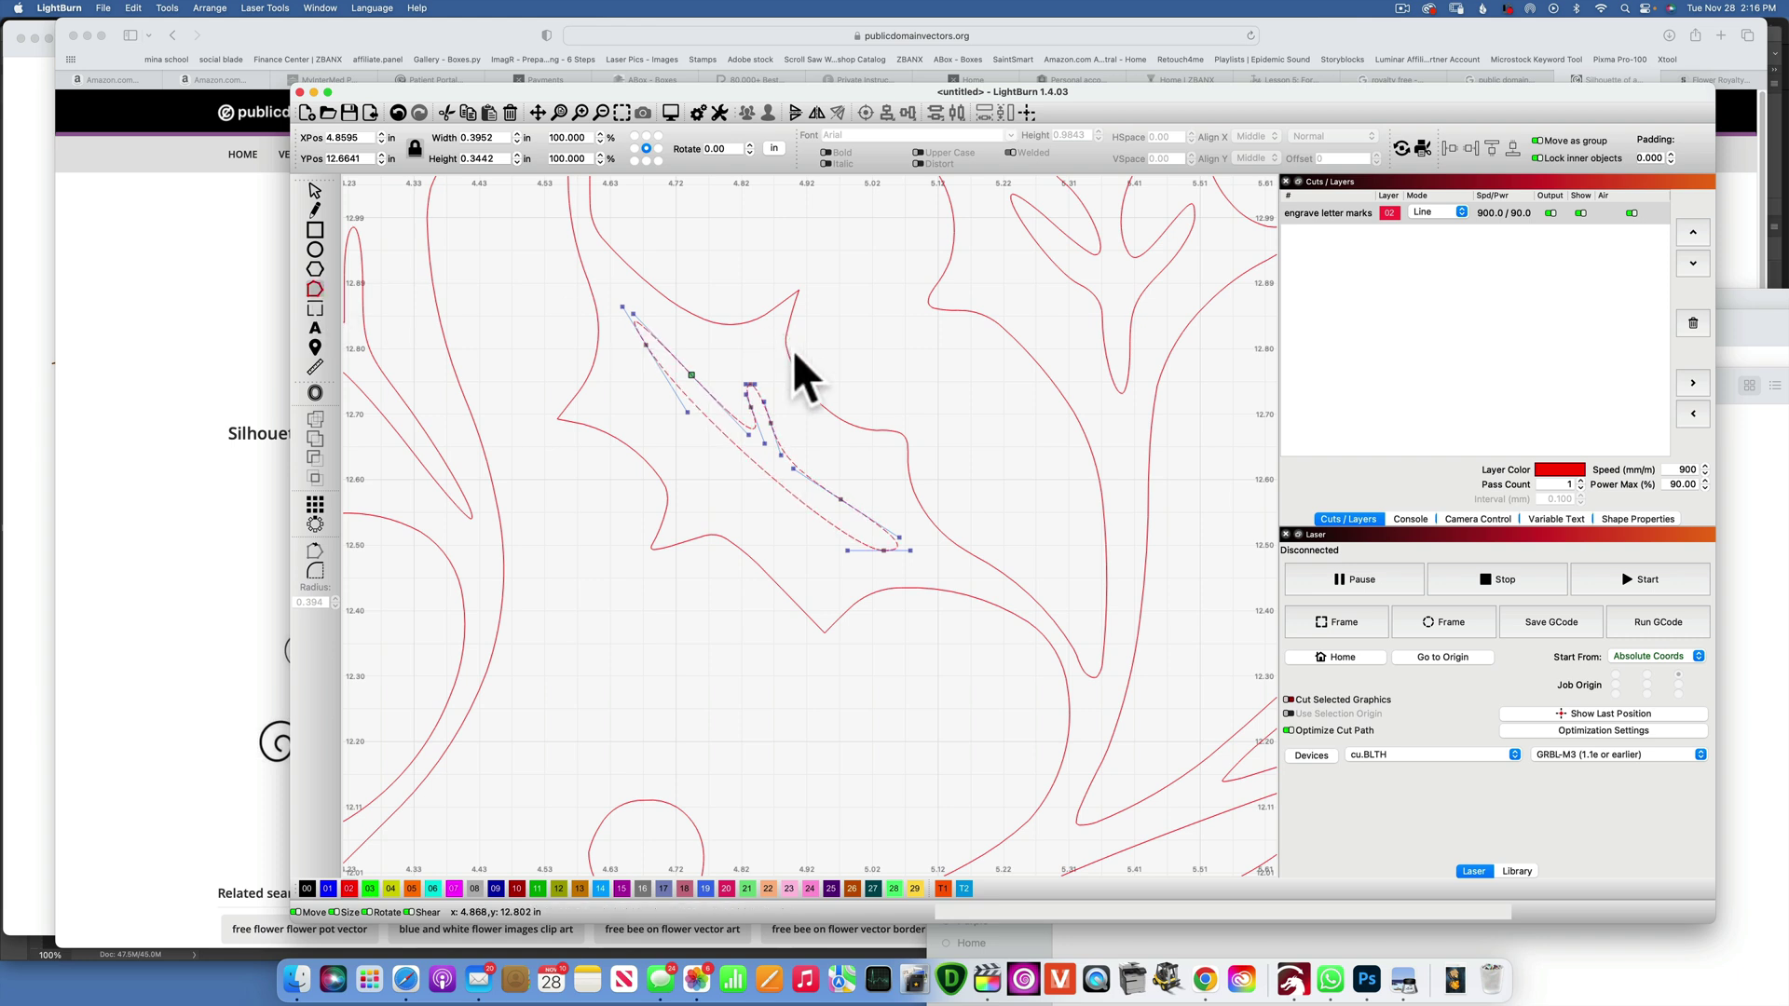
mouse_move(839, 501)
left_mouse_down()
mouse_move(867, 463)
mouse_move(845, 486)
left_mouse_up()
mouse_move(643, 345)
left_mouse_down()
mouse_move(575, 363)
mouse_move(651, 359)
mouse_move(632, 360)
left_mouse_up()
left_click_drag(794, 454, 892, 503)
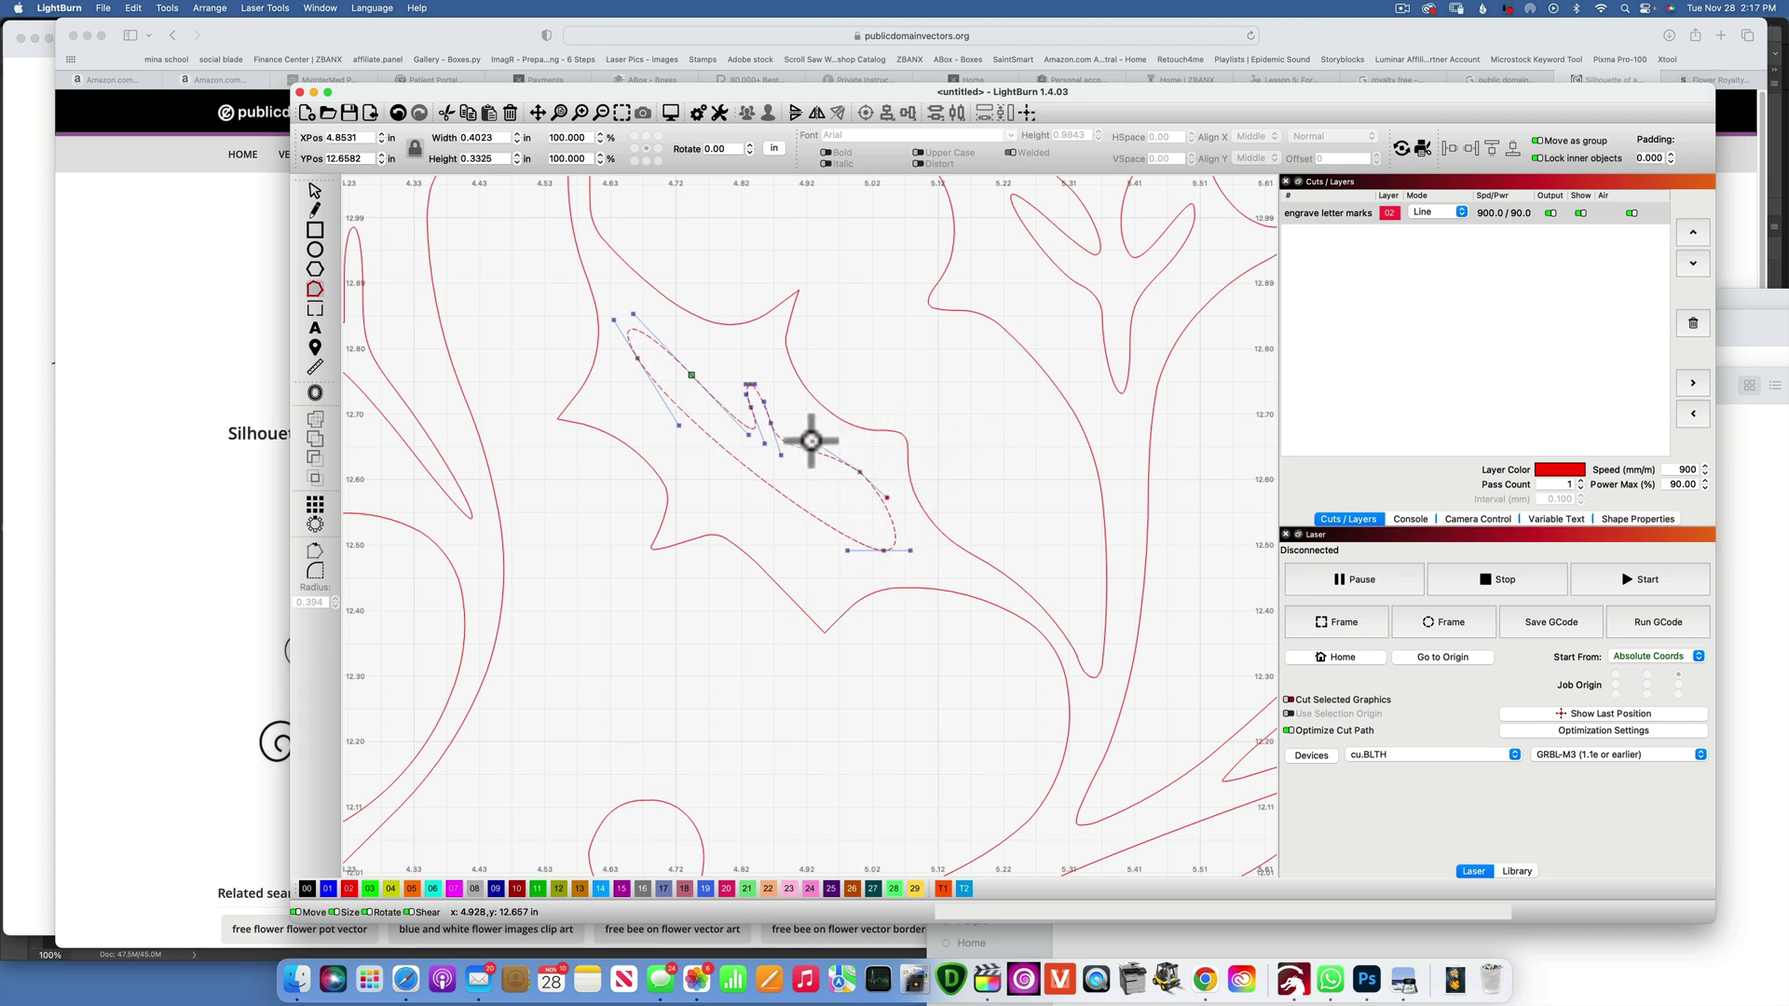
left_click_drag(810, 439, 835, 488)
Delete the node on the vein's right side and bend the simplified curve.
left_click(835, 485)
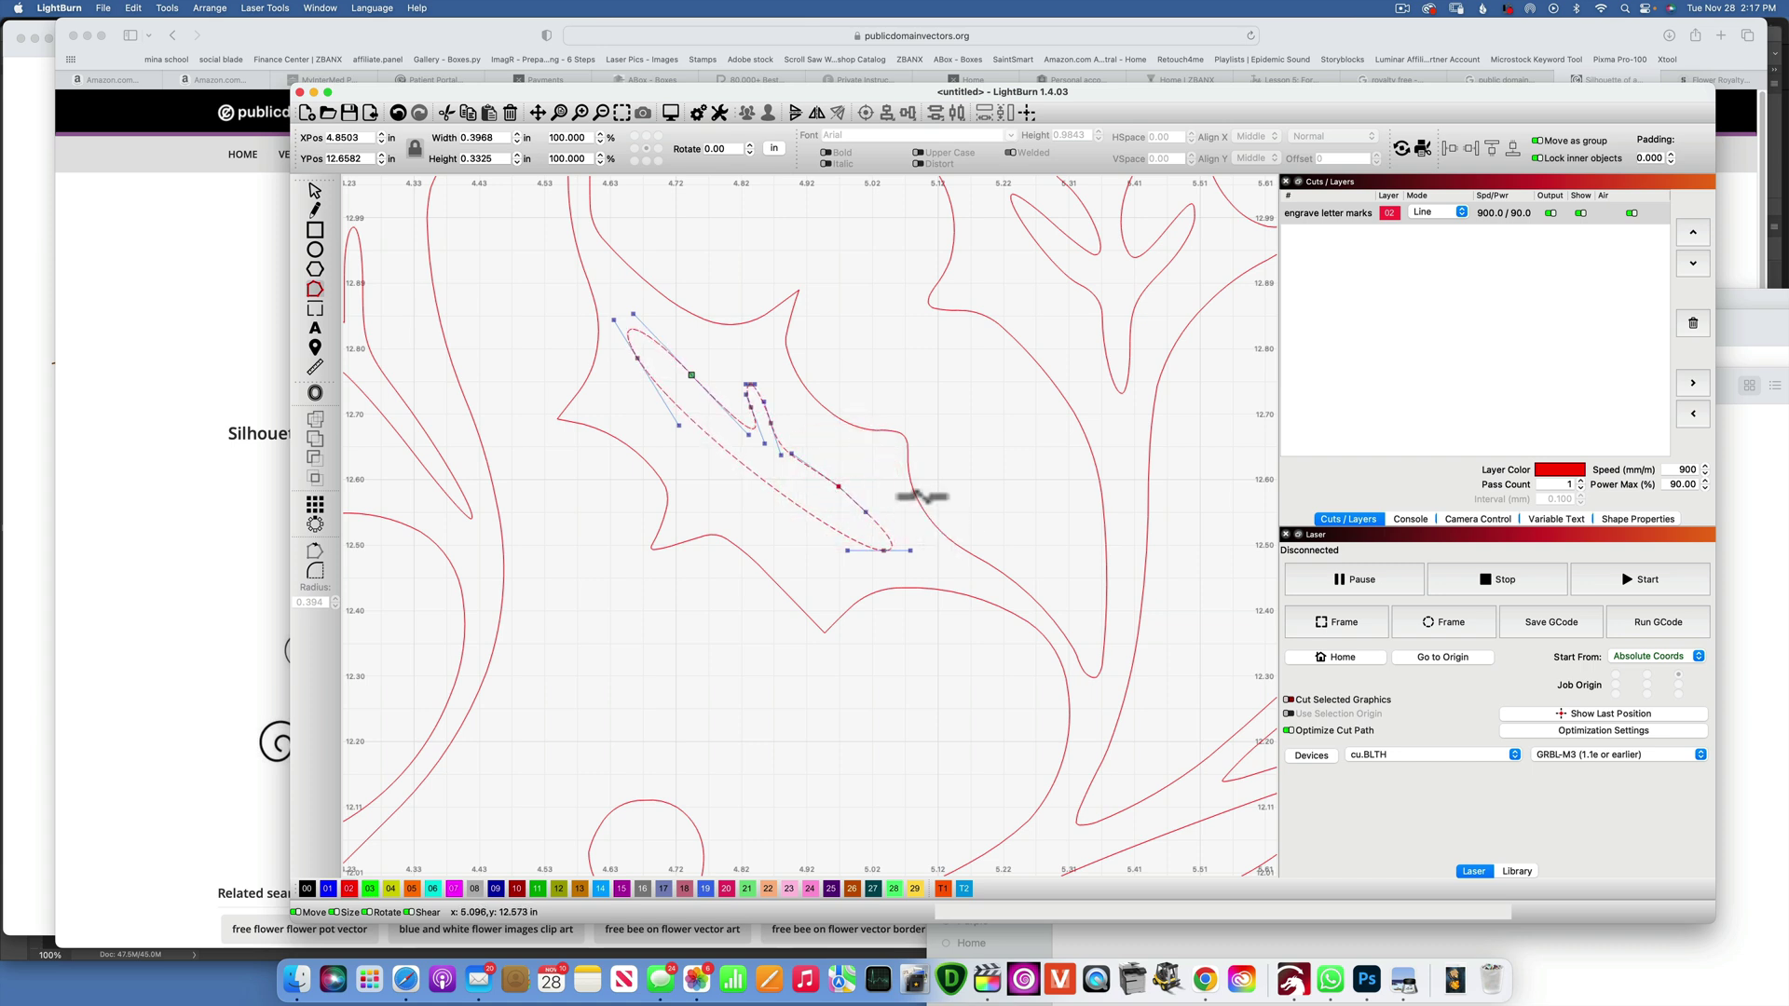
left_click(838, 486)
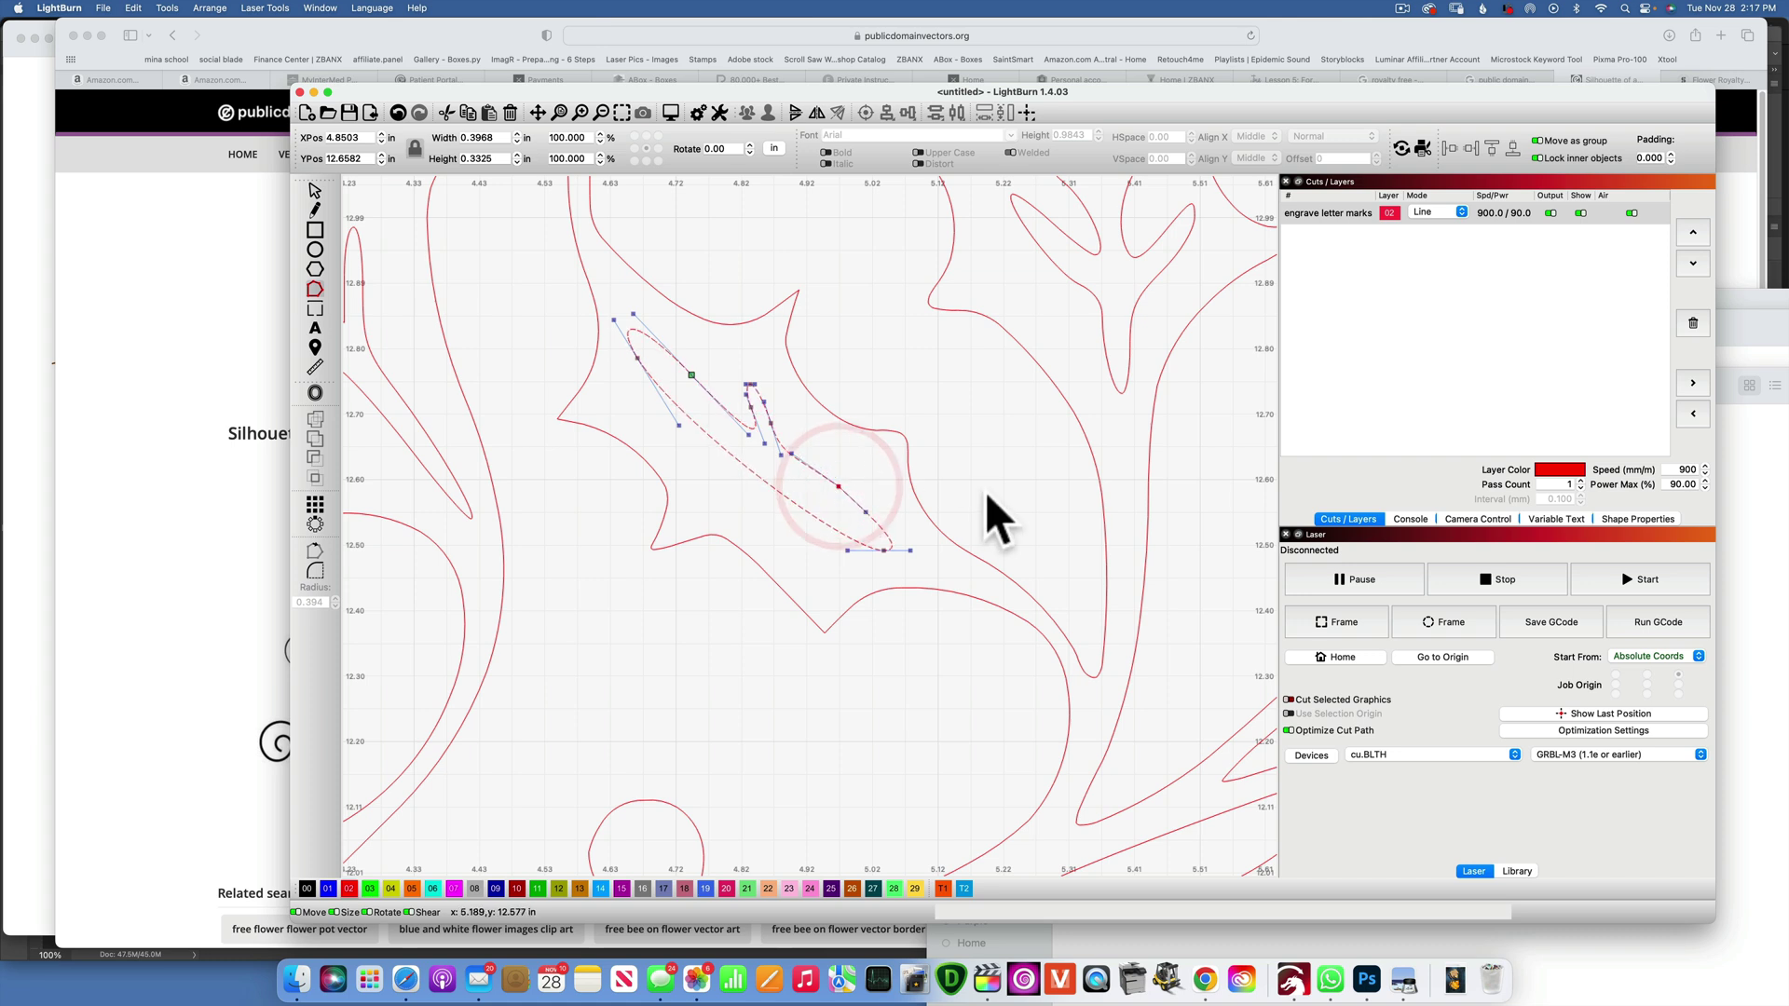
key("d")
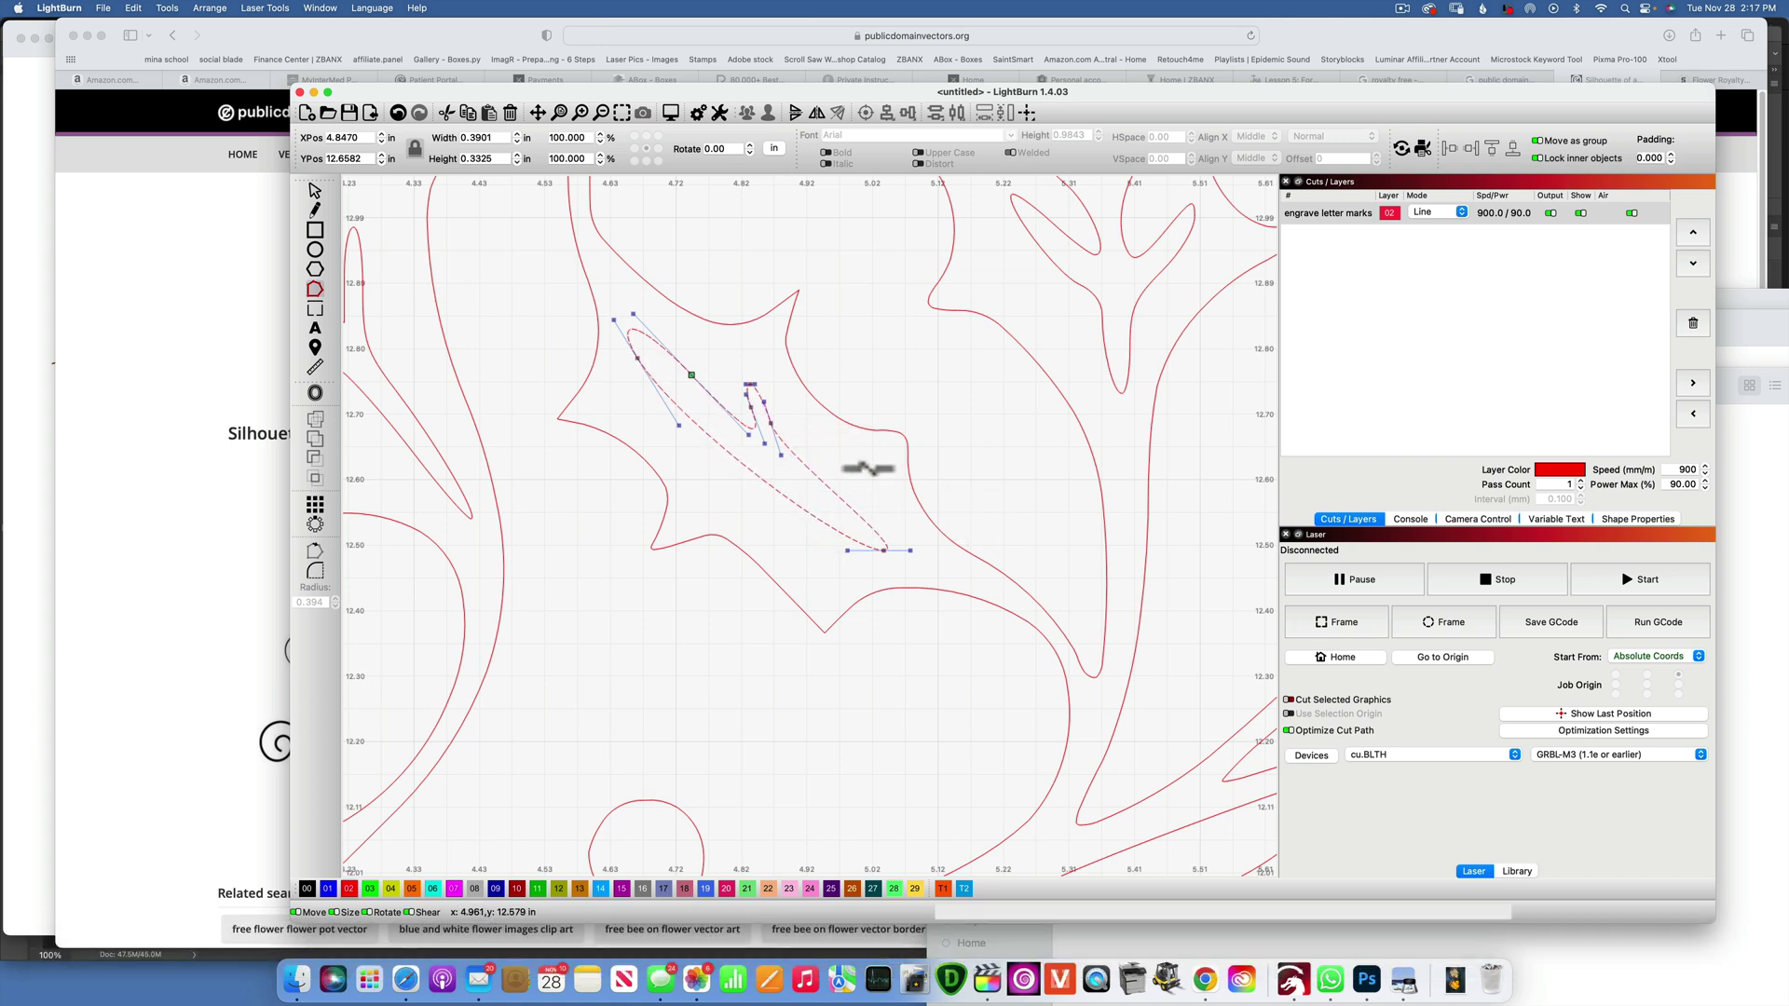
mouse_move(850, 466)
left_mouse_down()
mouse_move(914, 443)
mouse_move(854, 479)
mouse_move(867, 499)
mouse_move(850, 494)
left_mouse_up()
left_click(865, 459)
Delete several boxed vein nodes, undo that, and reposition the vein within its leaf.
left_click(847, 473)
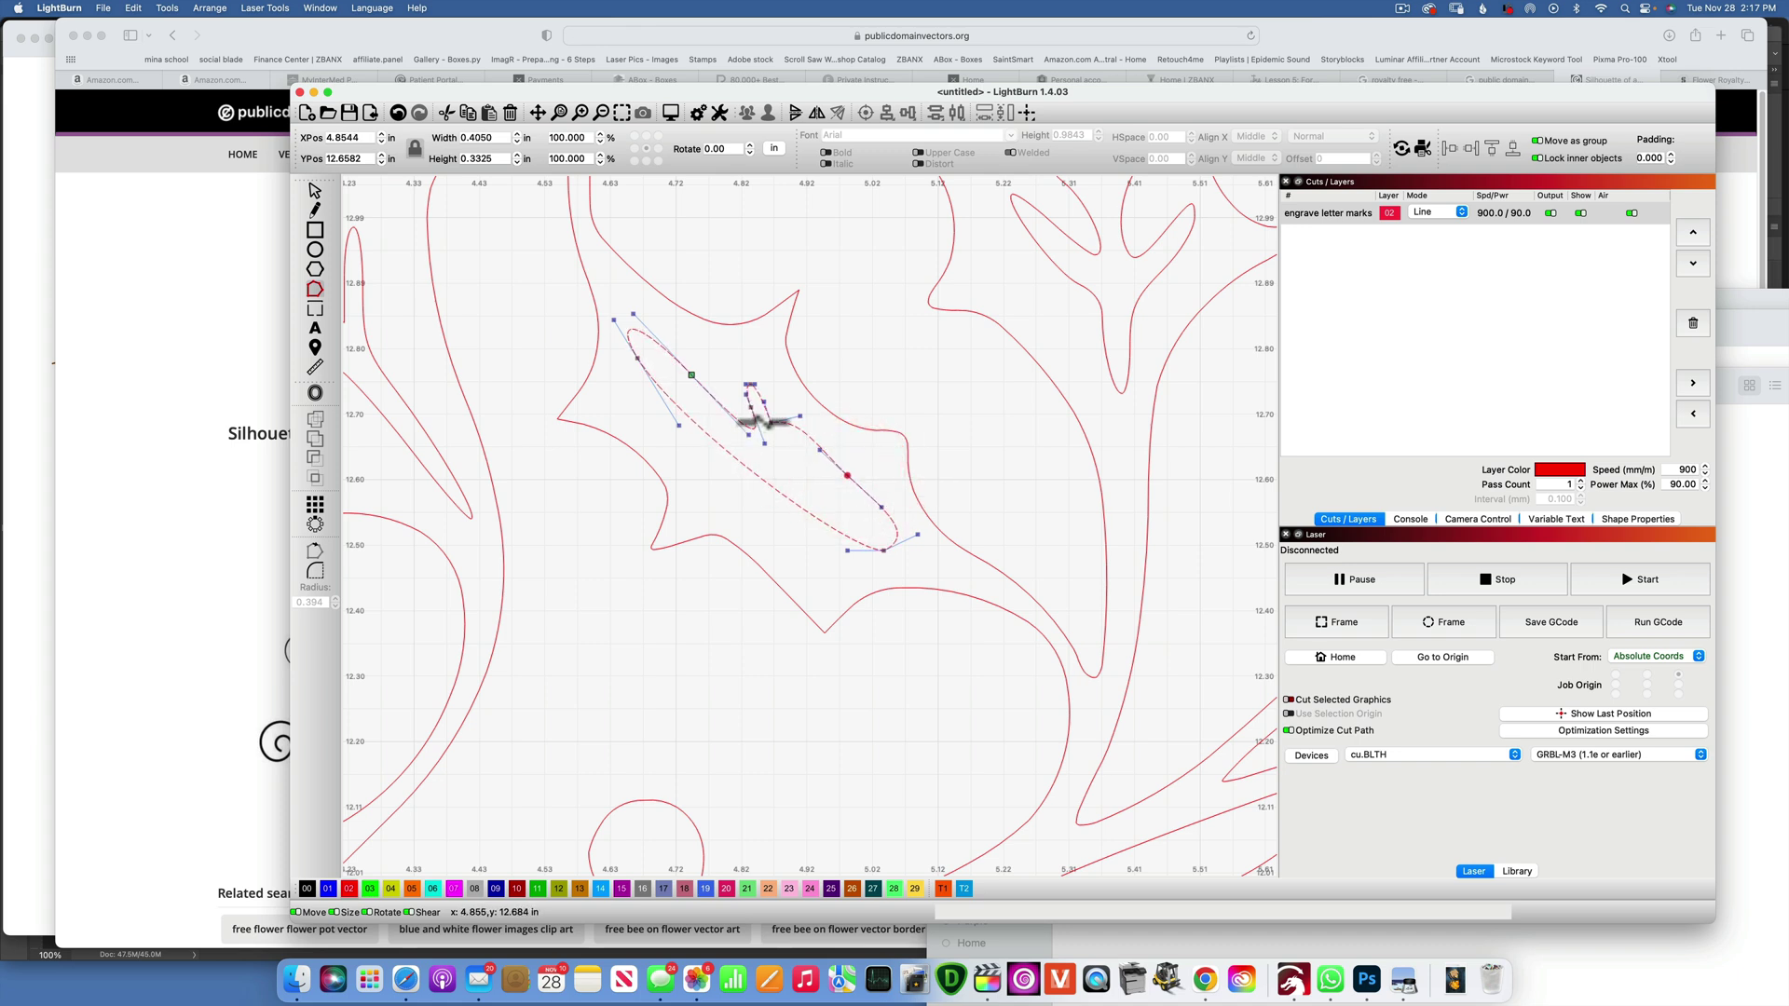
left_click_drag(910, 561, 755, 406)
key("d")
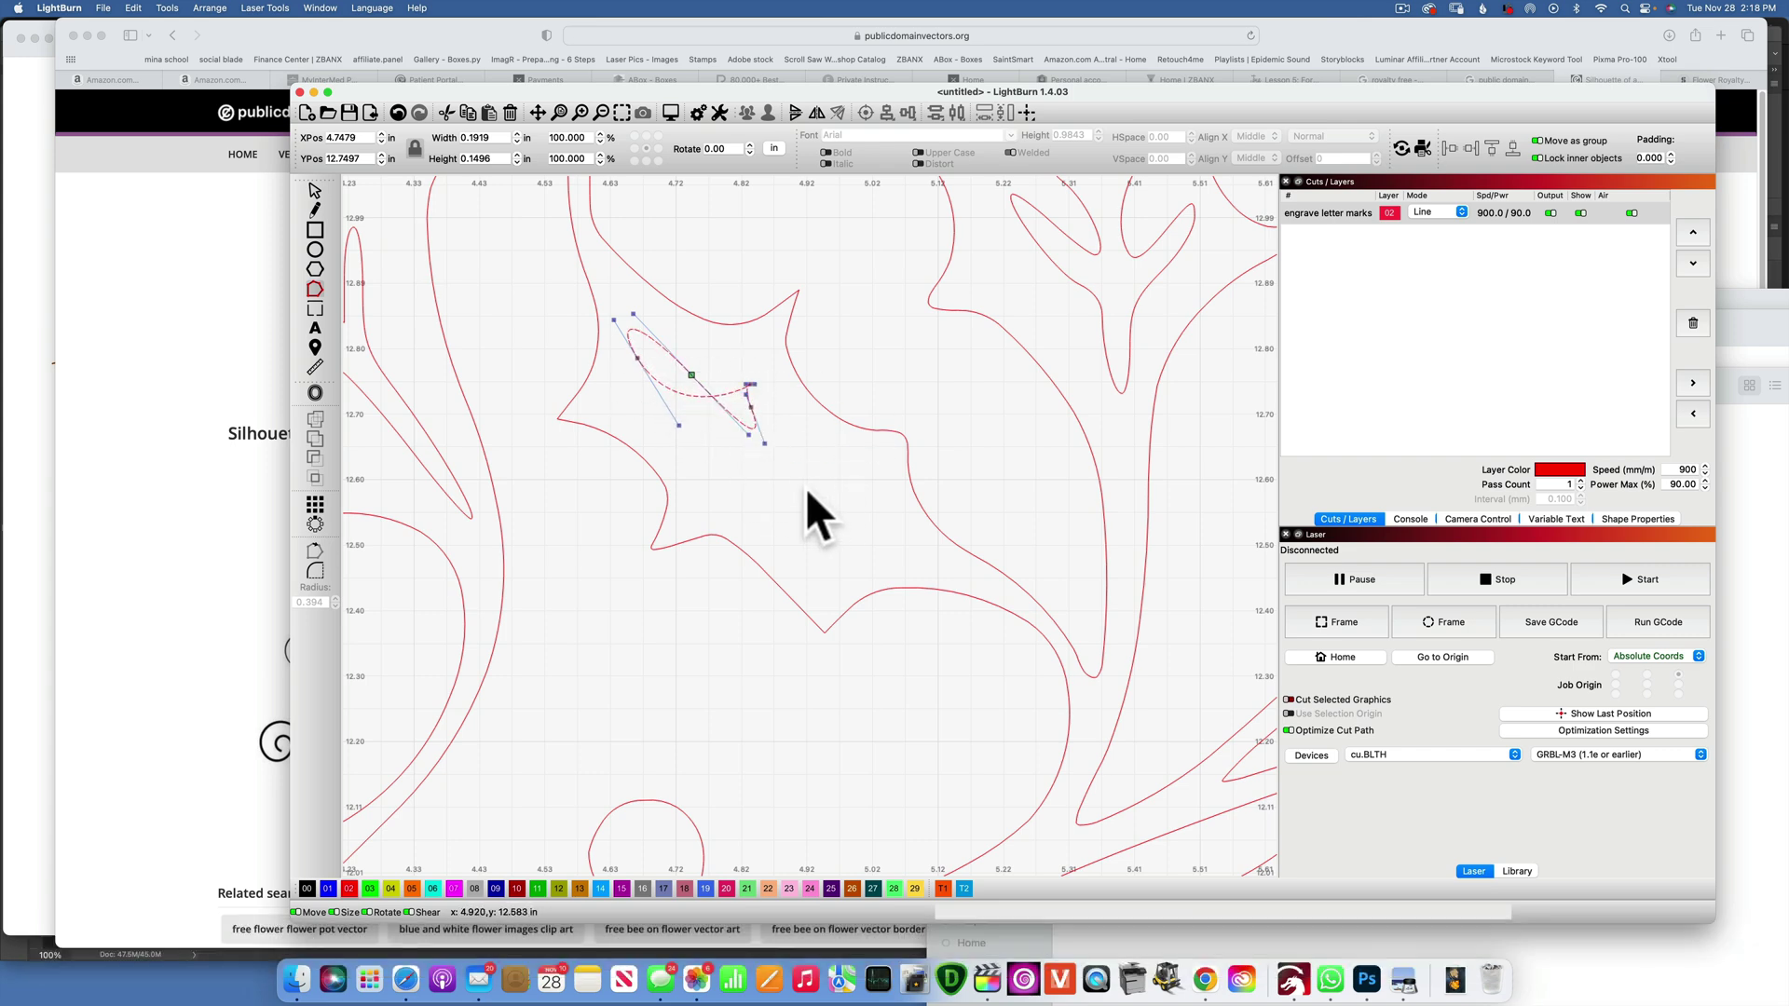
key("super+z")
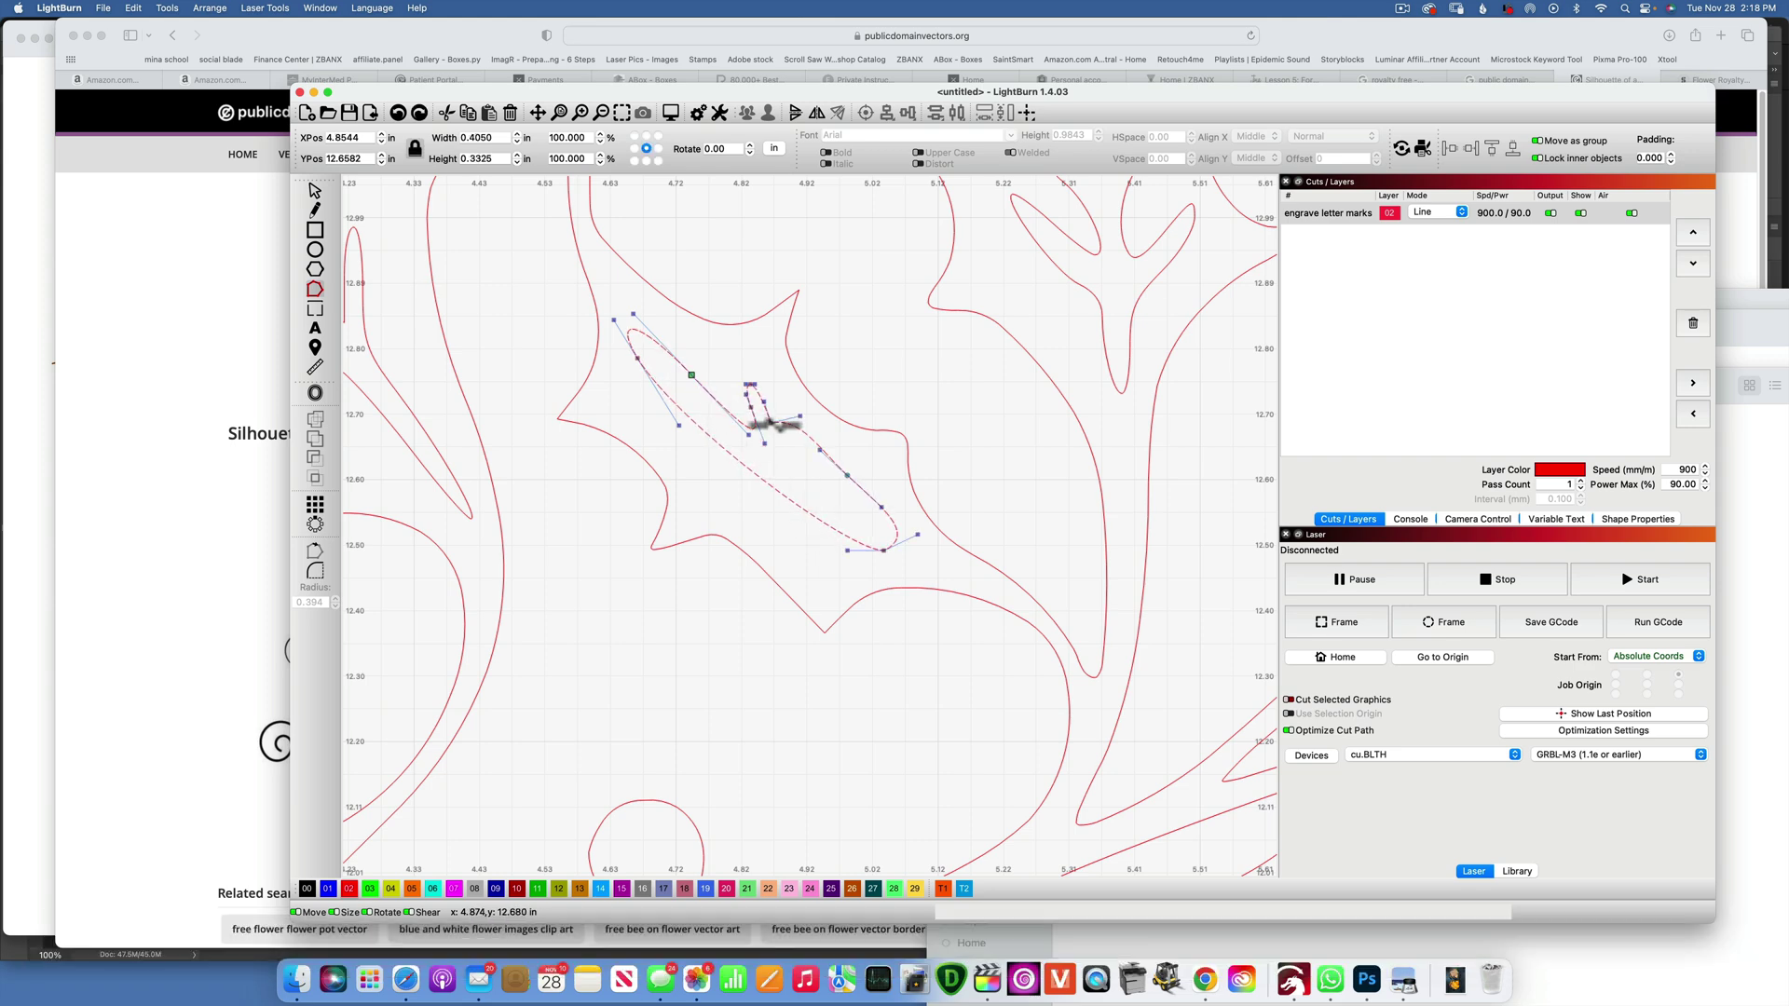
scroll(778, 426, "down", 5)
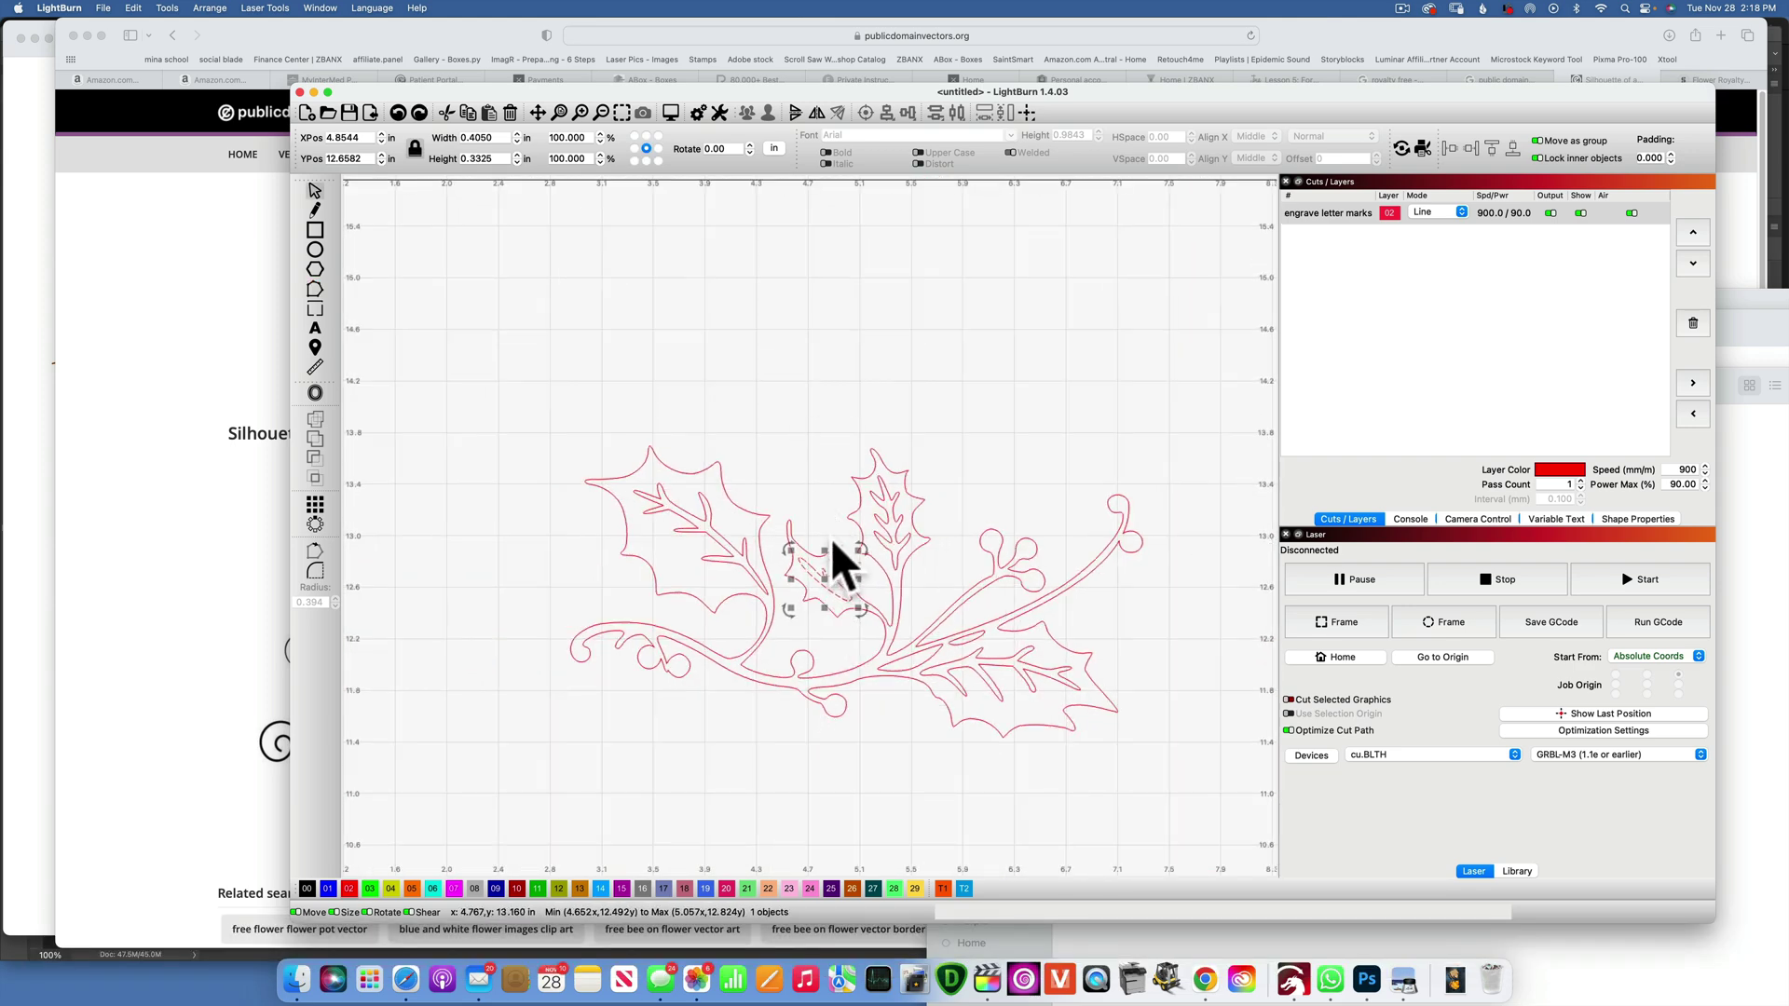
mouse_move(820, 573)
left_mouse_down()
mouse_move(815, 547)
mouse_move(820, 578)
left_mouse_up()
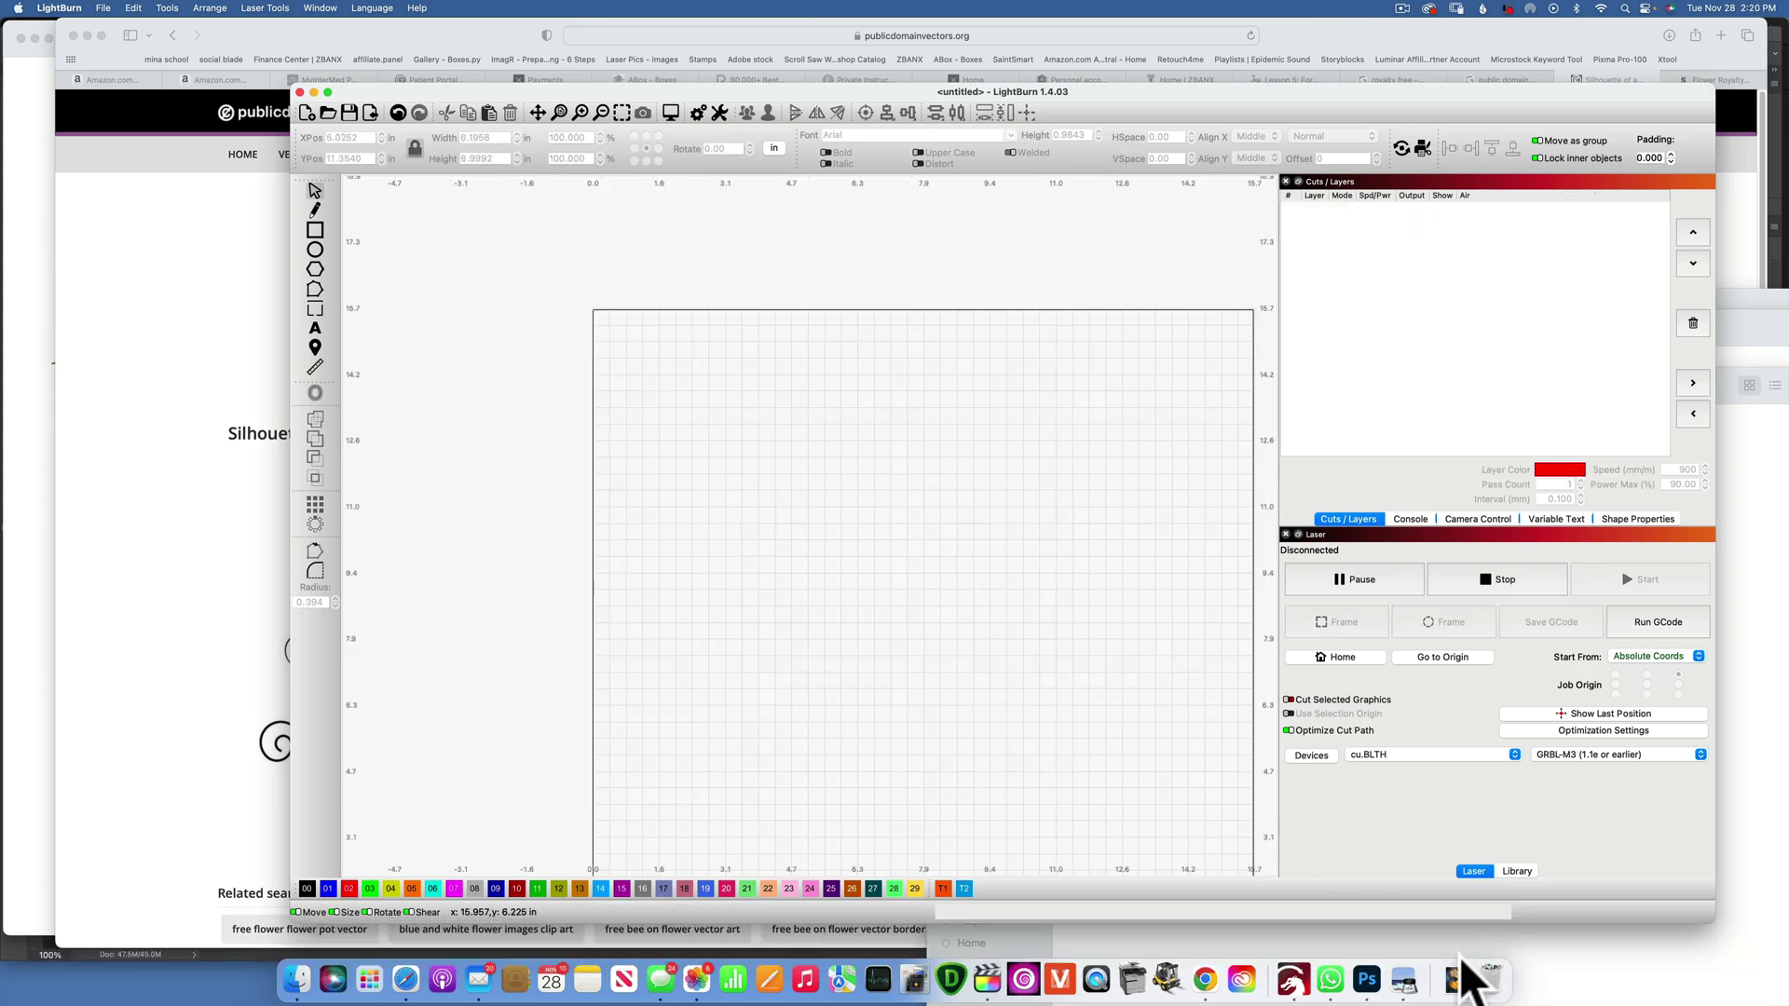
Open the Downloads folder in a Finder window.
left_click(1465, 976)
scroll(1439, 852, "down", 10)
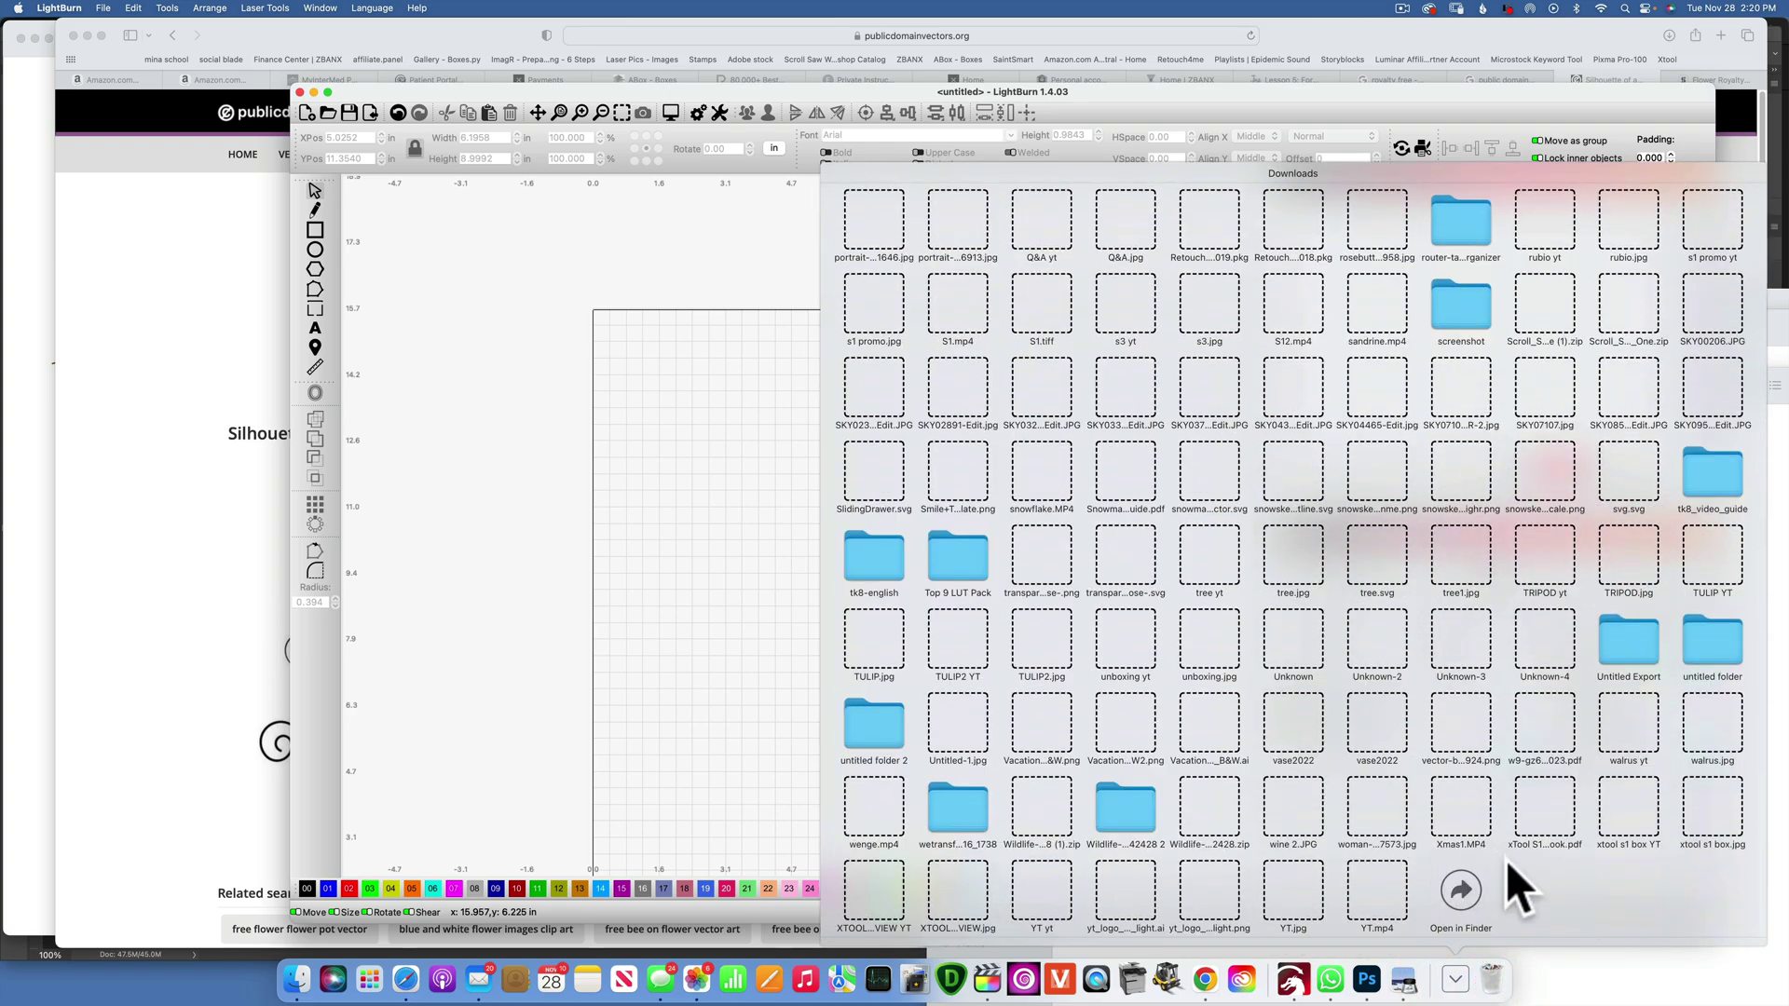
left_click(1476, 885)
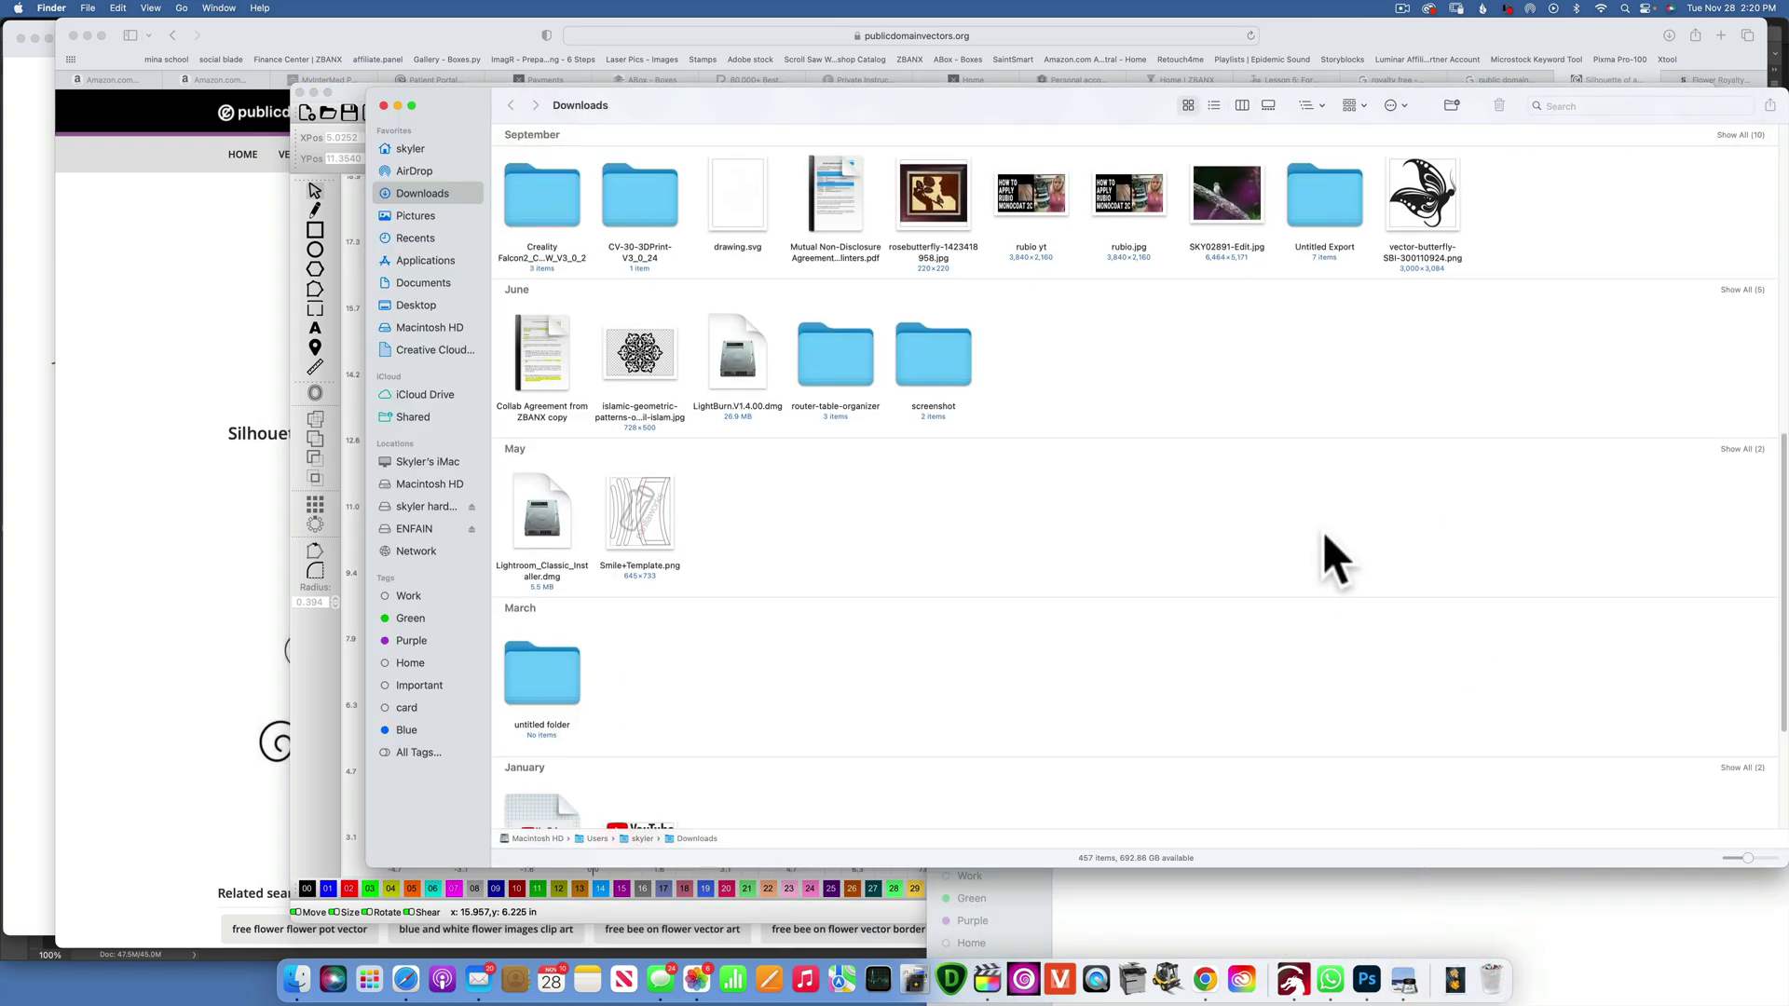
scroll(1322, 522, "up", 5)
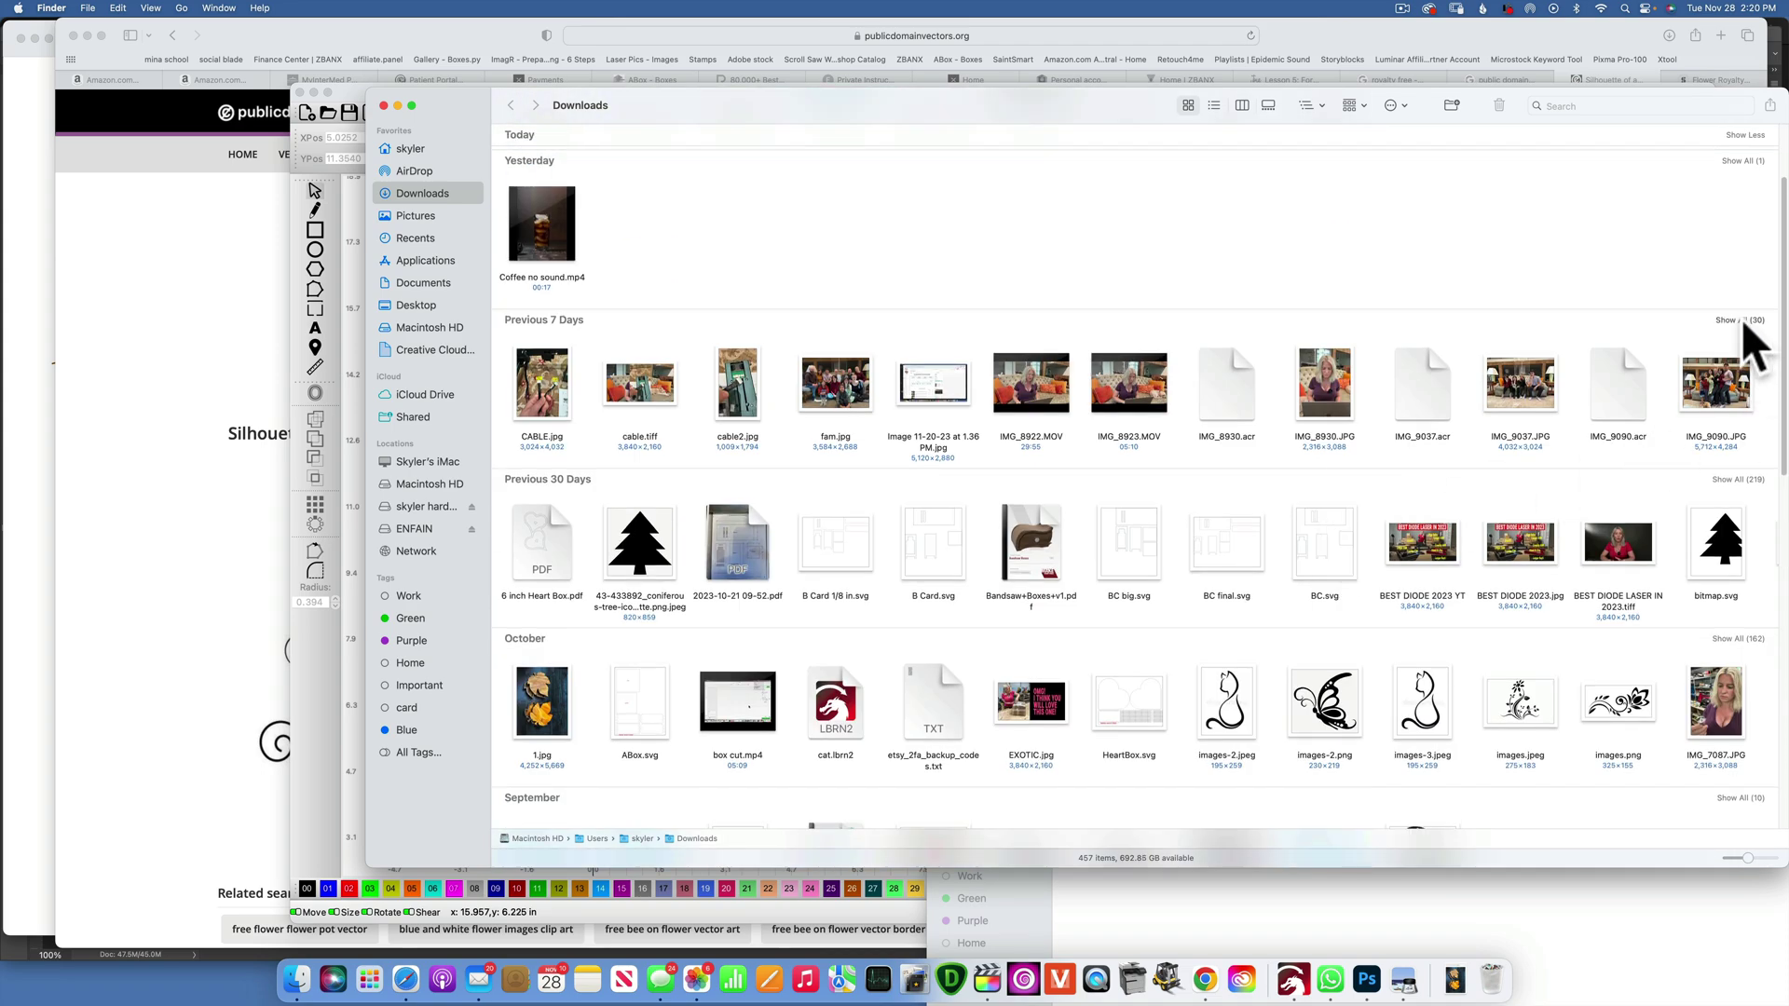
Show all files from the previous 7 and 30 days, then drag FallLeaves_Outline2_1.jpg onto the canvas.
left_click(1740, 319)
scroll(1049, 634, "down", 10)
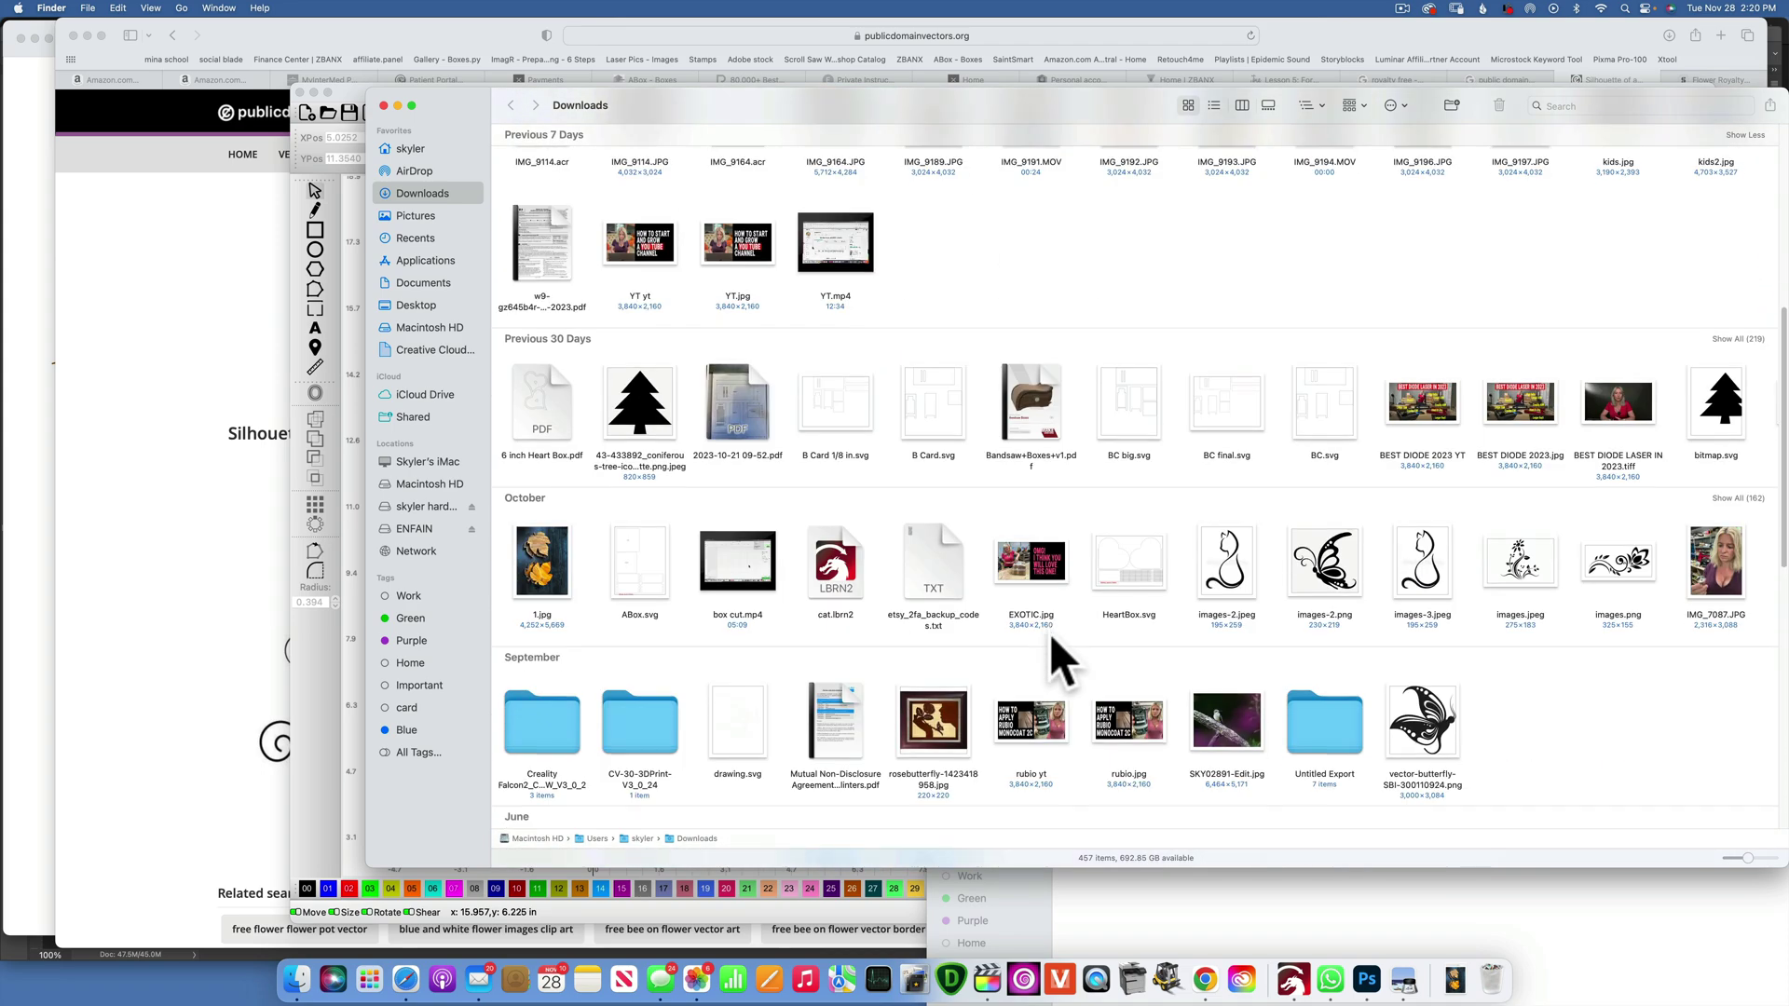
scroll(1050, 634, "up", 10)
scroll(1058, 657, "down", 3)
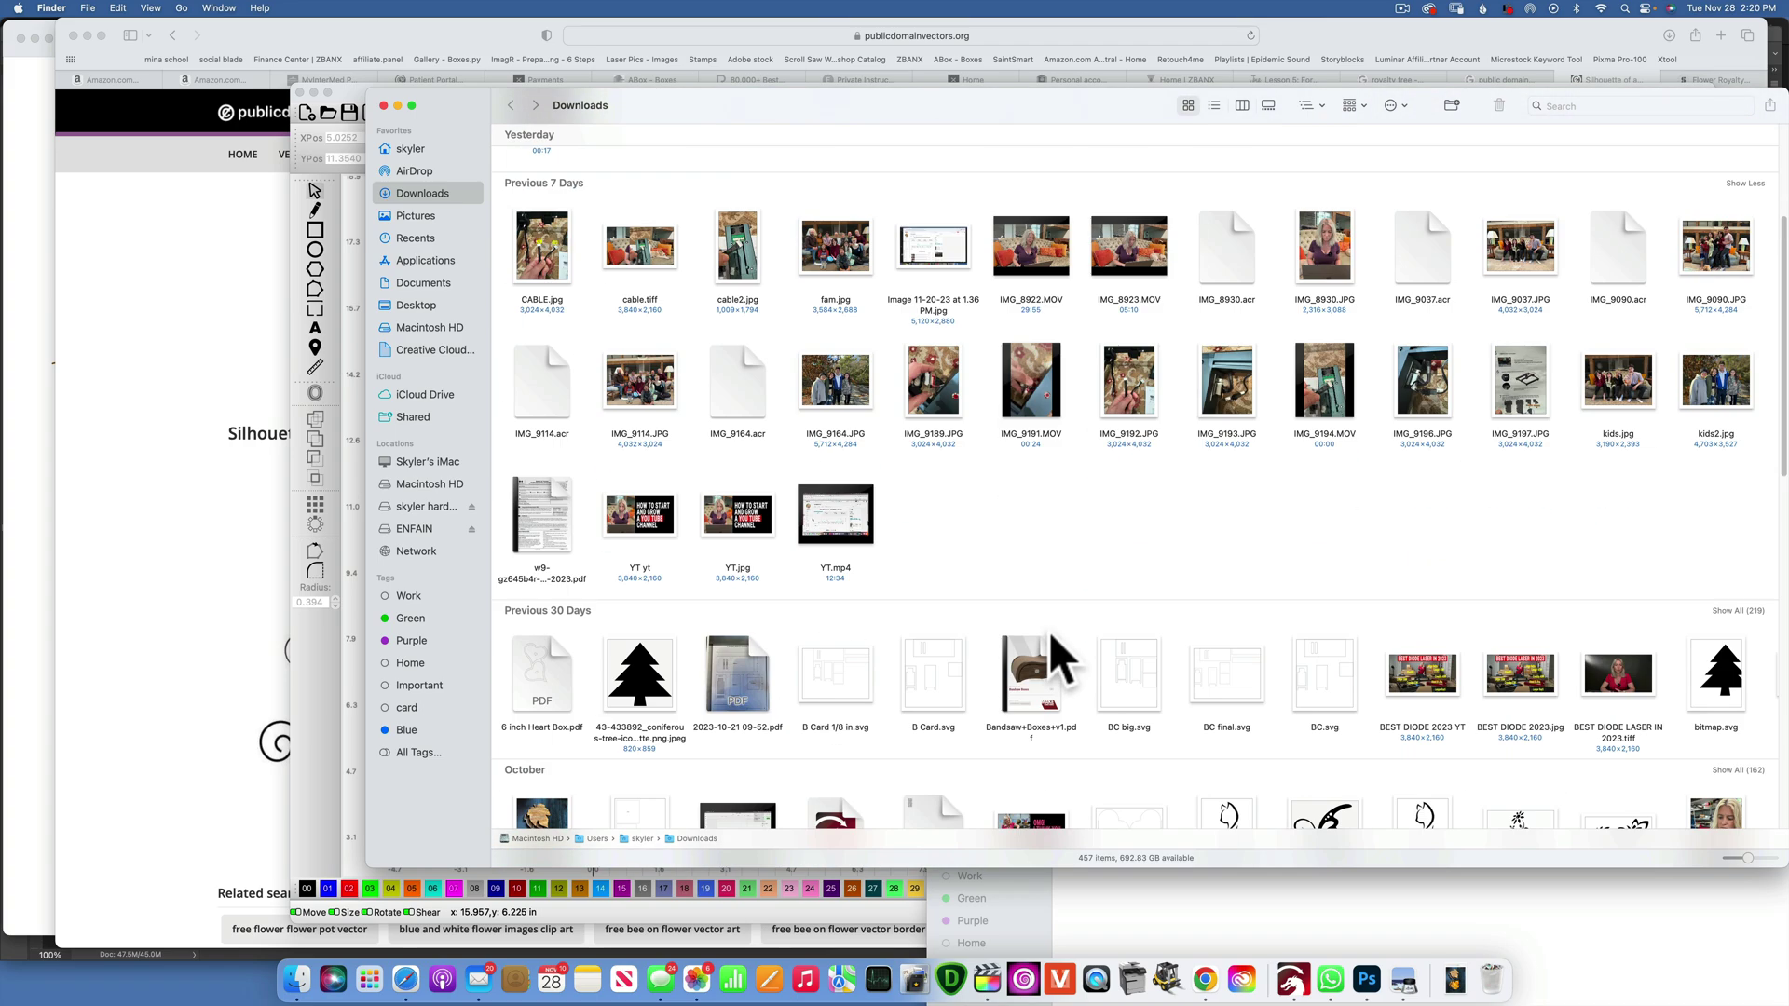
left_click(1741, 612)
scroll(1630, 621, "down", 4)
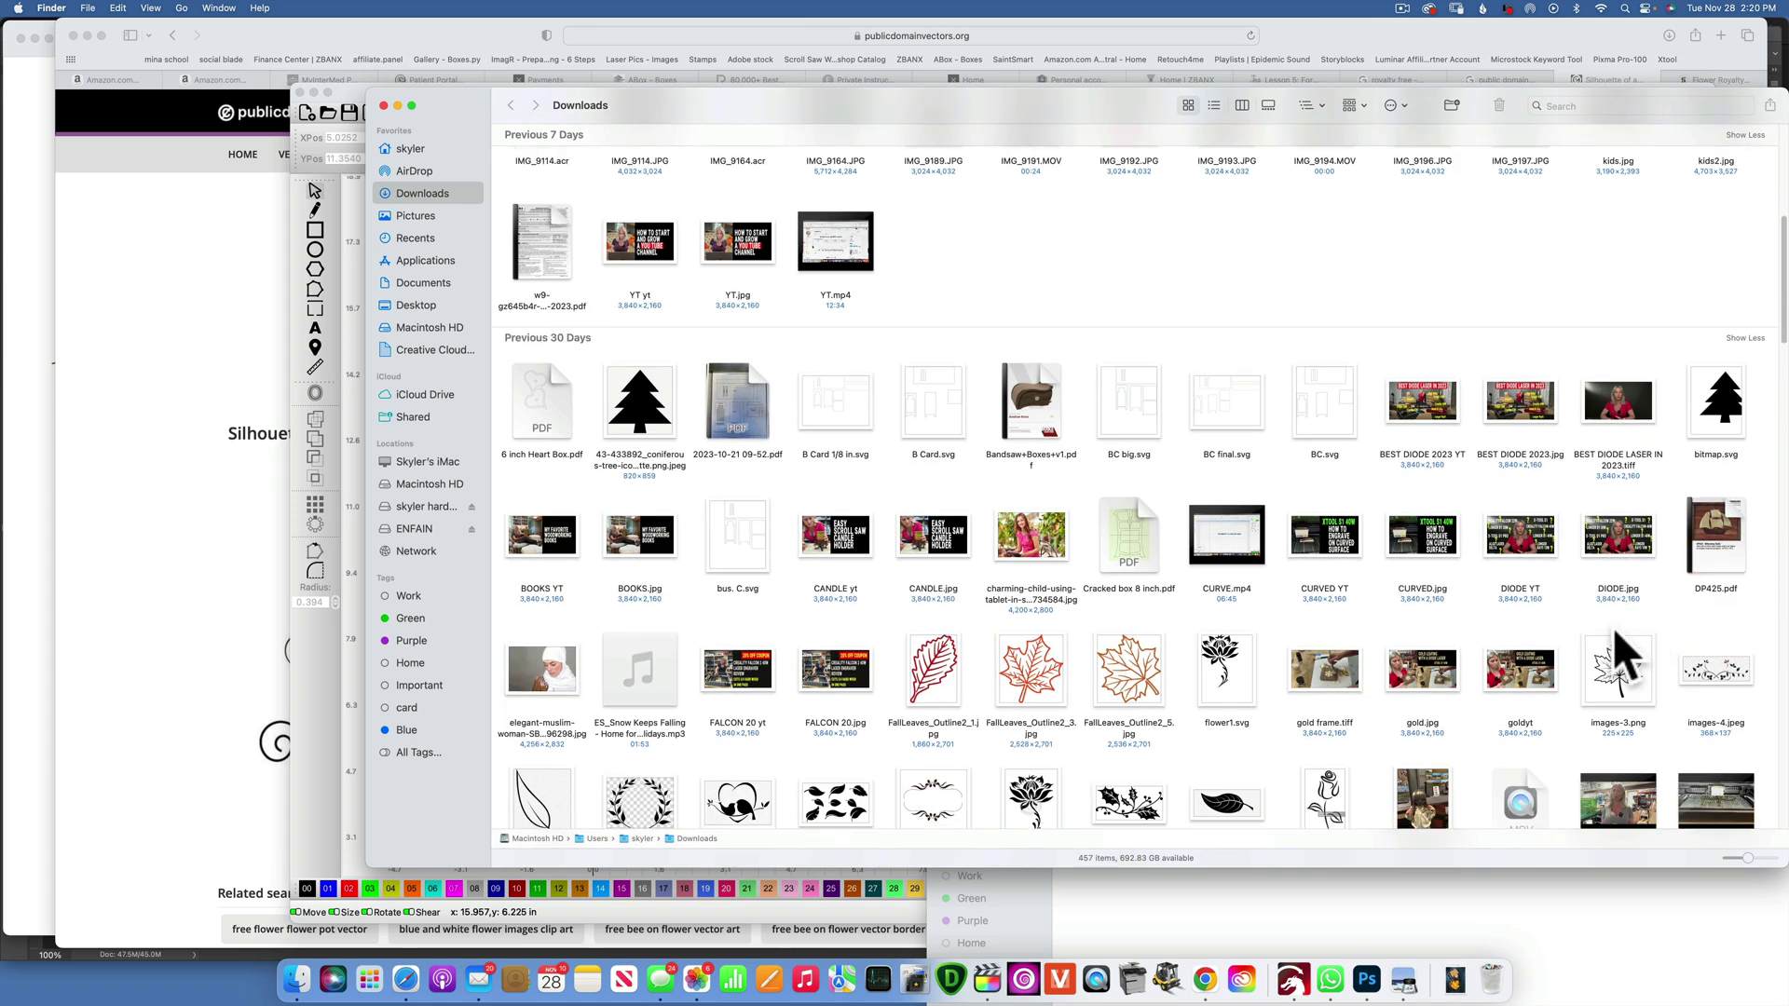
left_click_drag(748, 114, 1496, 104)
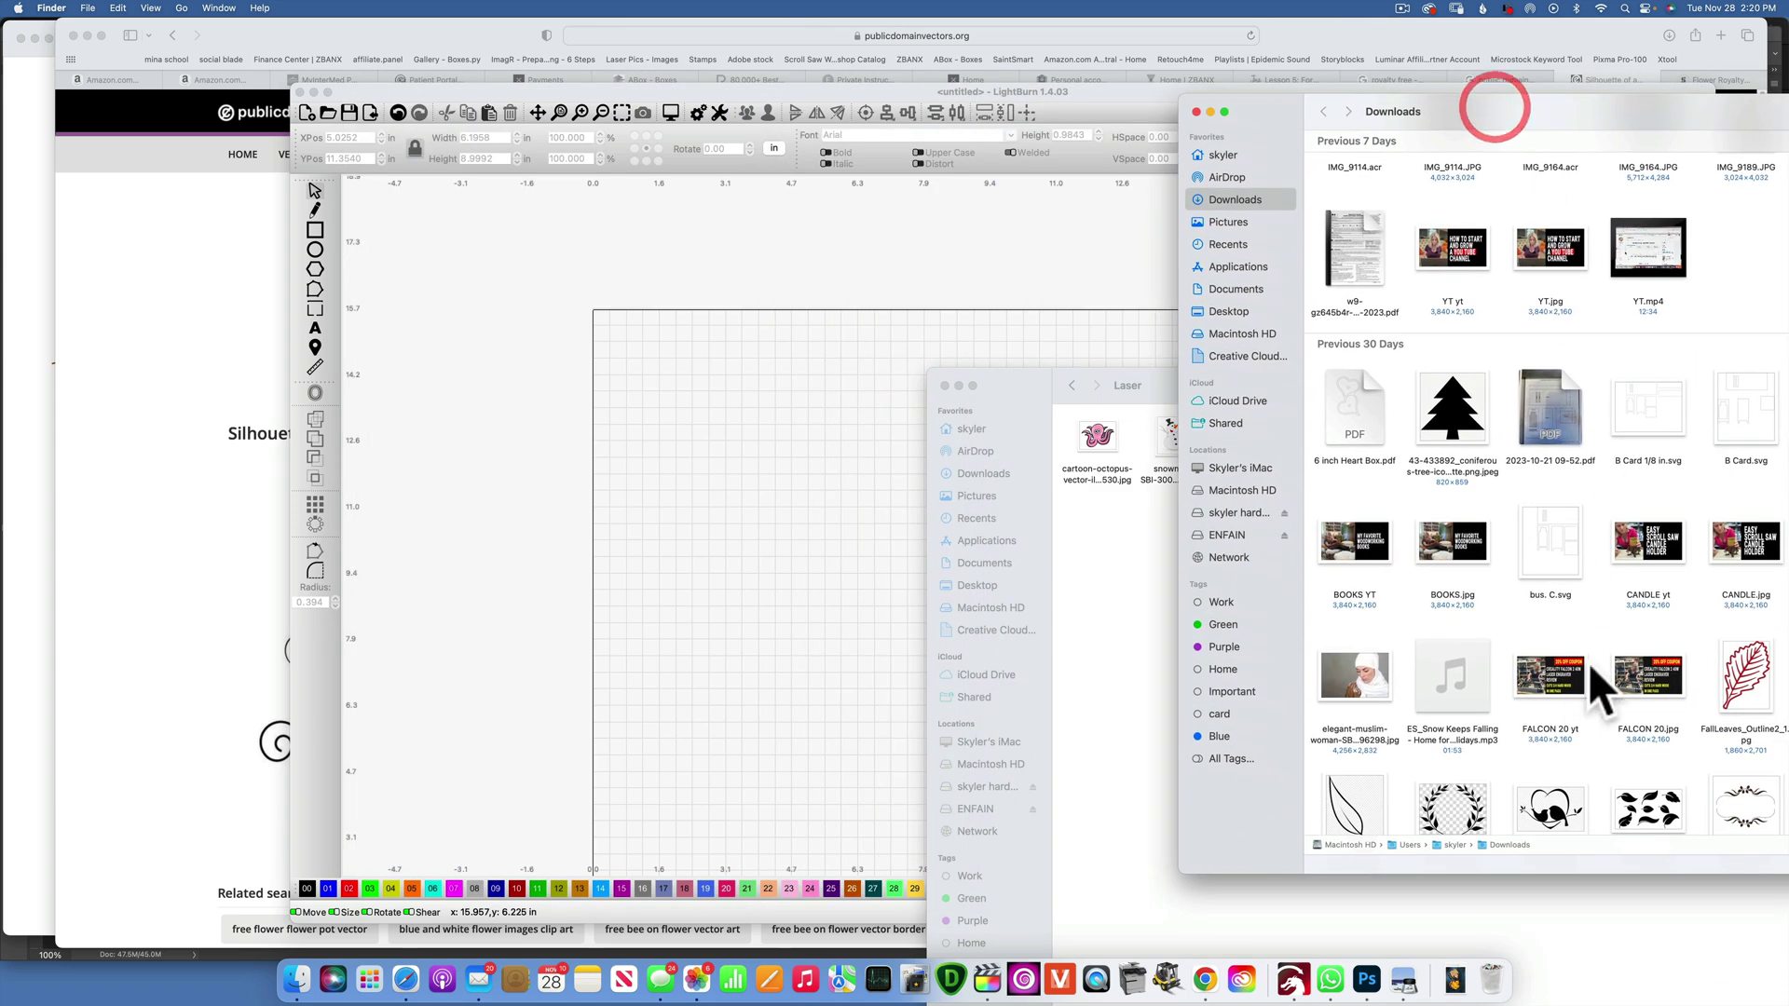
left_click_drag(1748, 672, 829, 567)
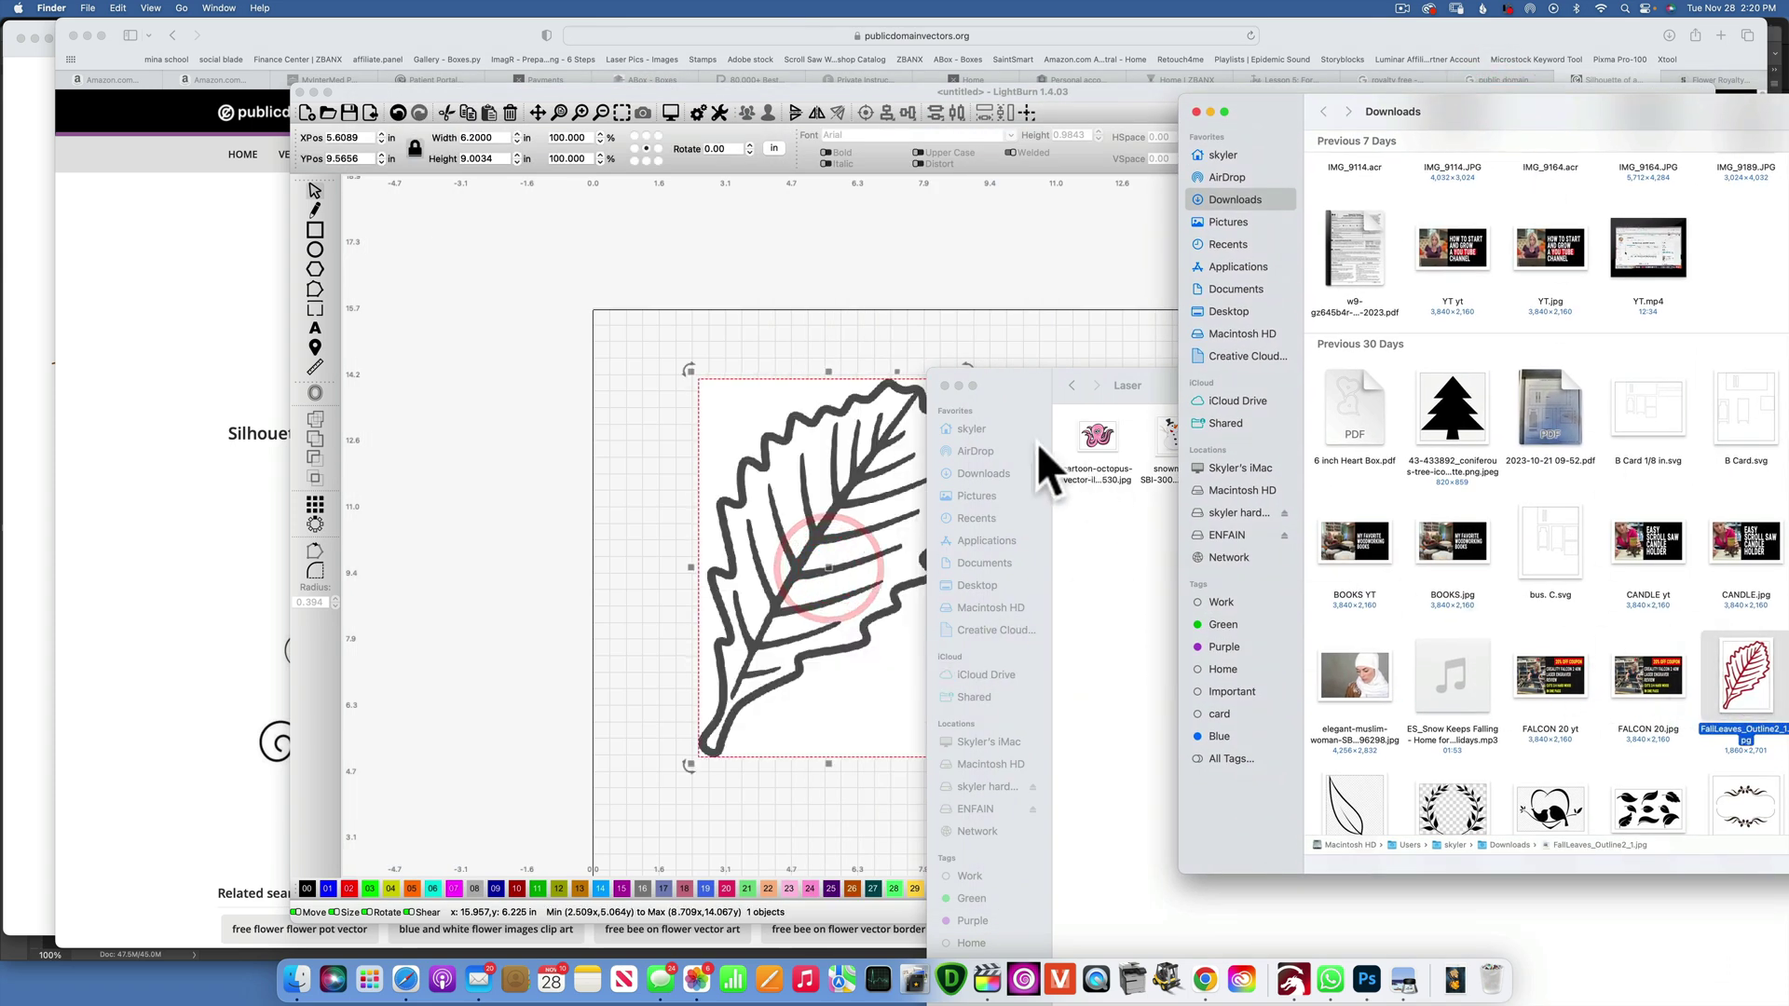
Drop the leaf image on the canvas and close the Downloads Finder window.
left_click(945, 385)
left_click(1196, 111)
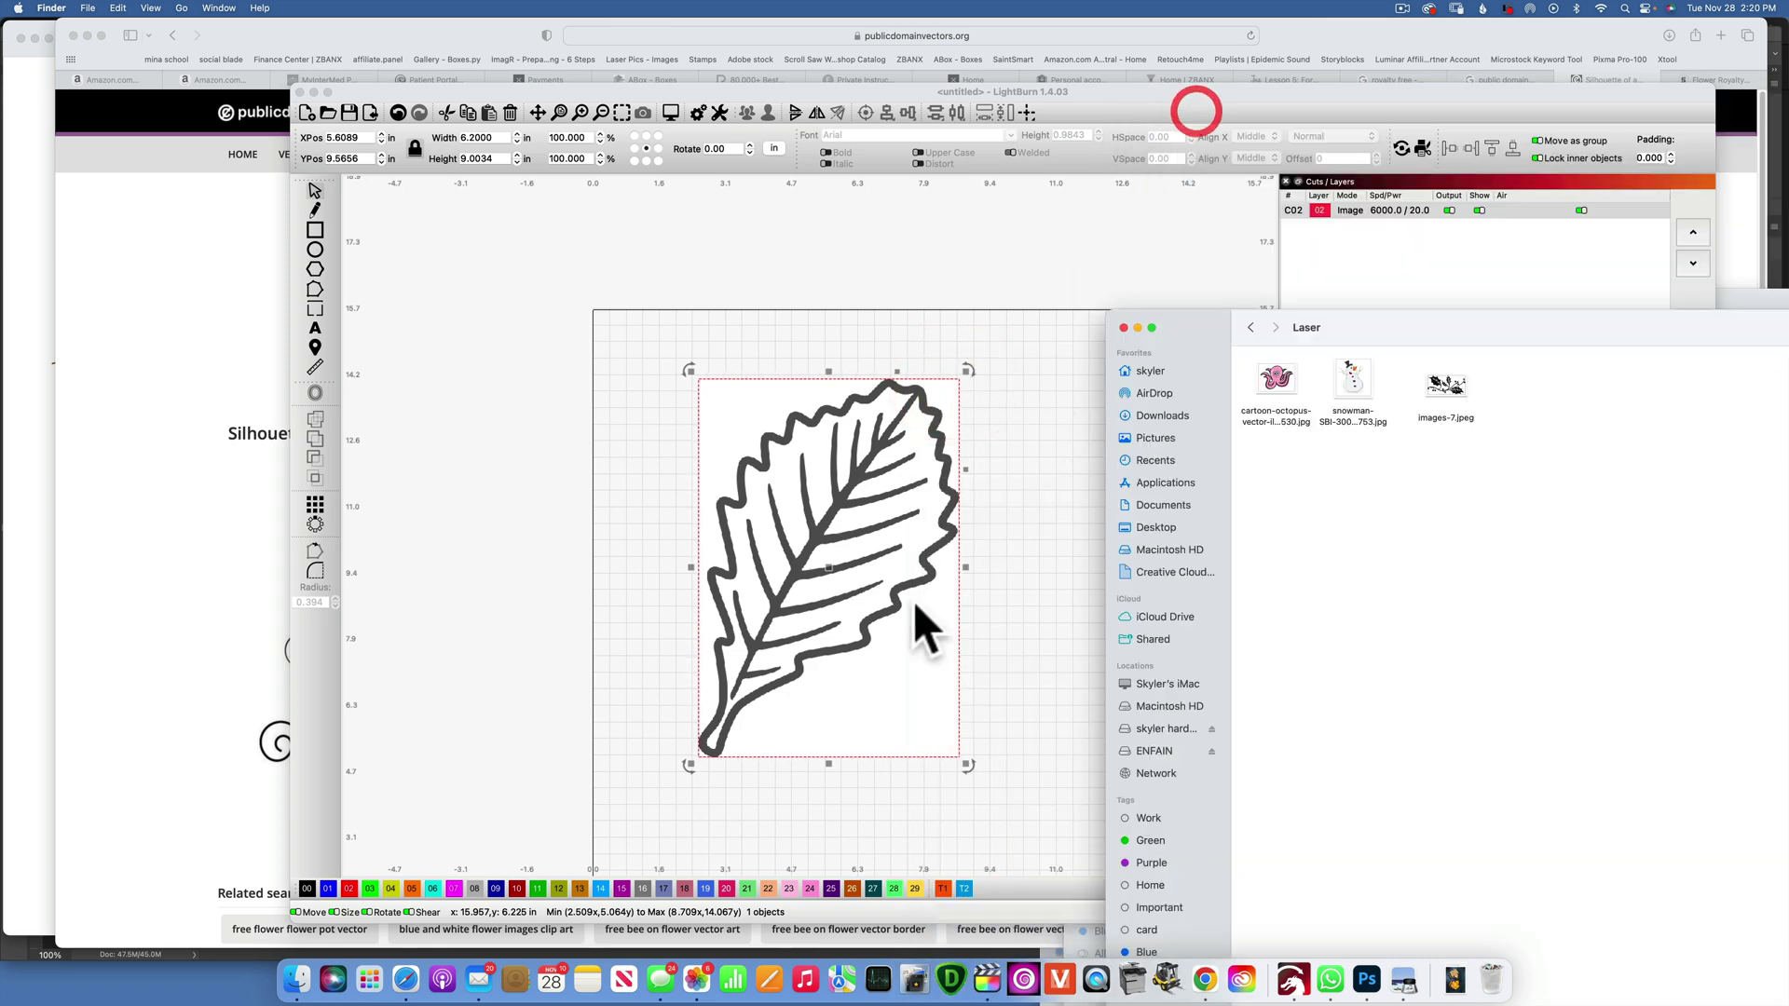
left_click(1125, 325)
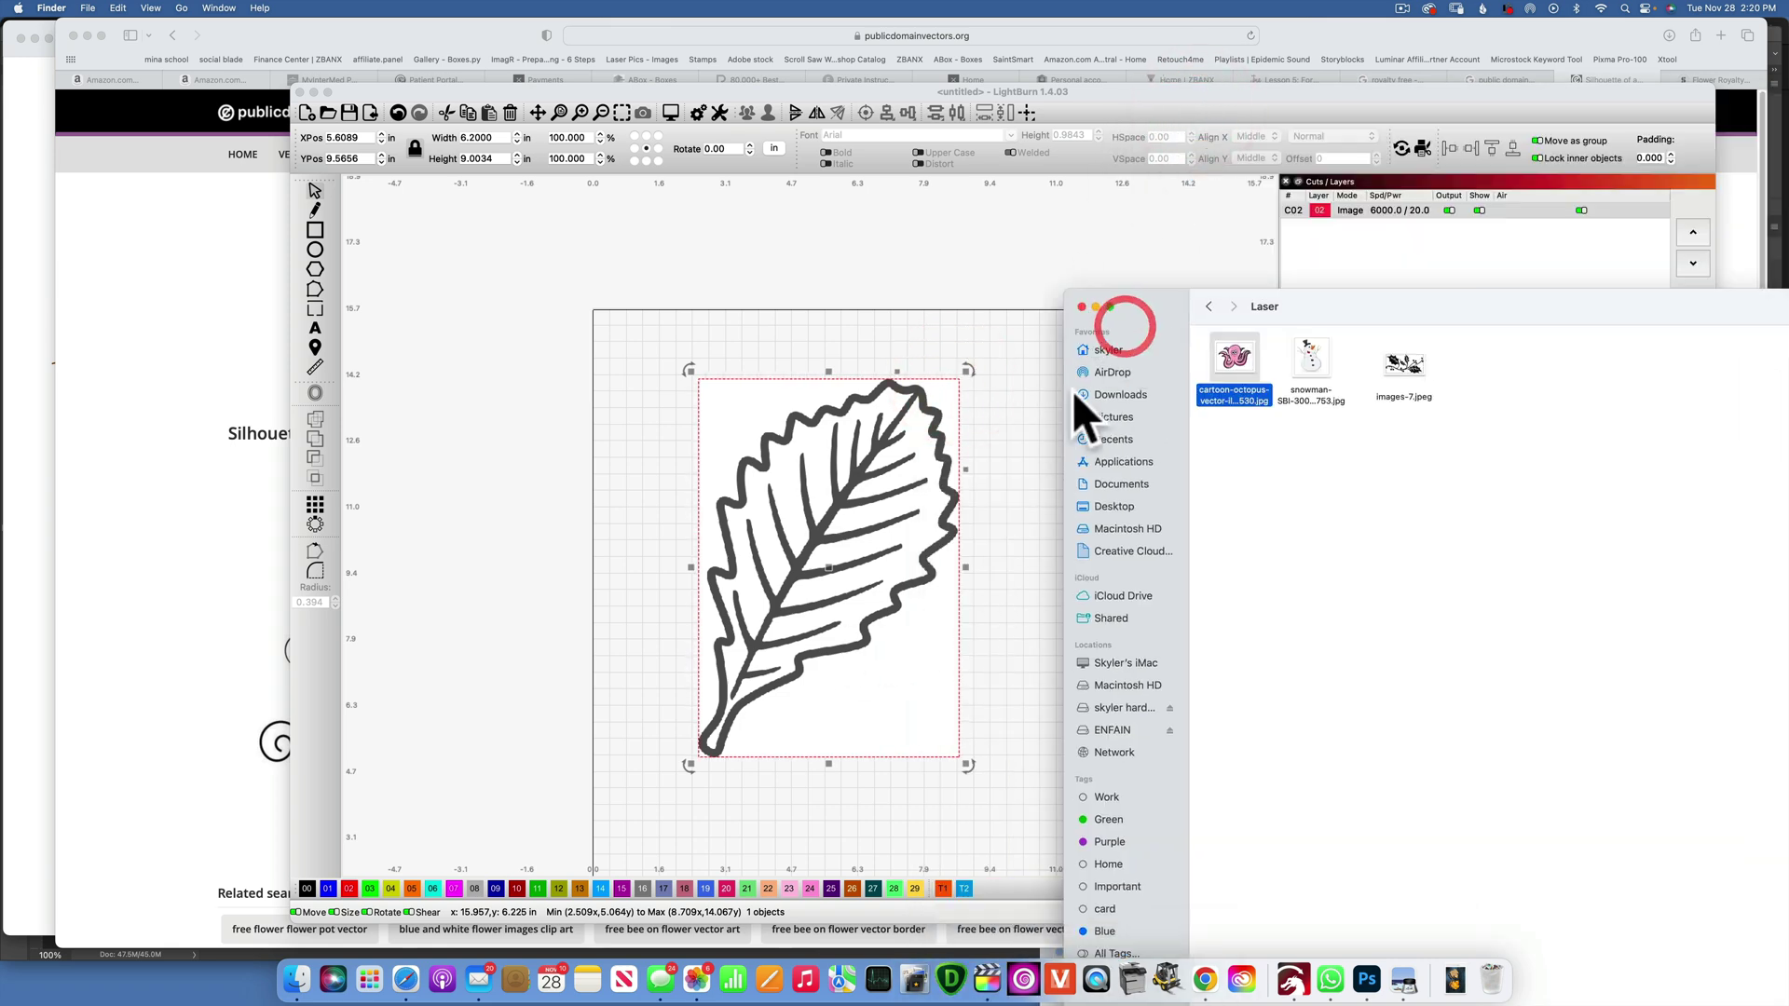
left_click(1079, 305)
left_click(987, 469)
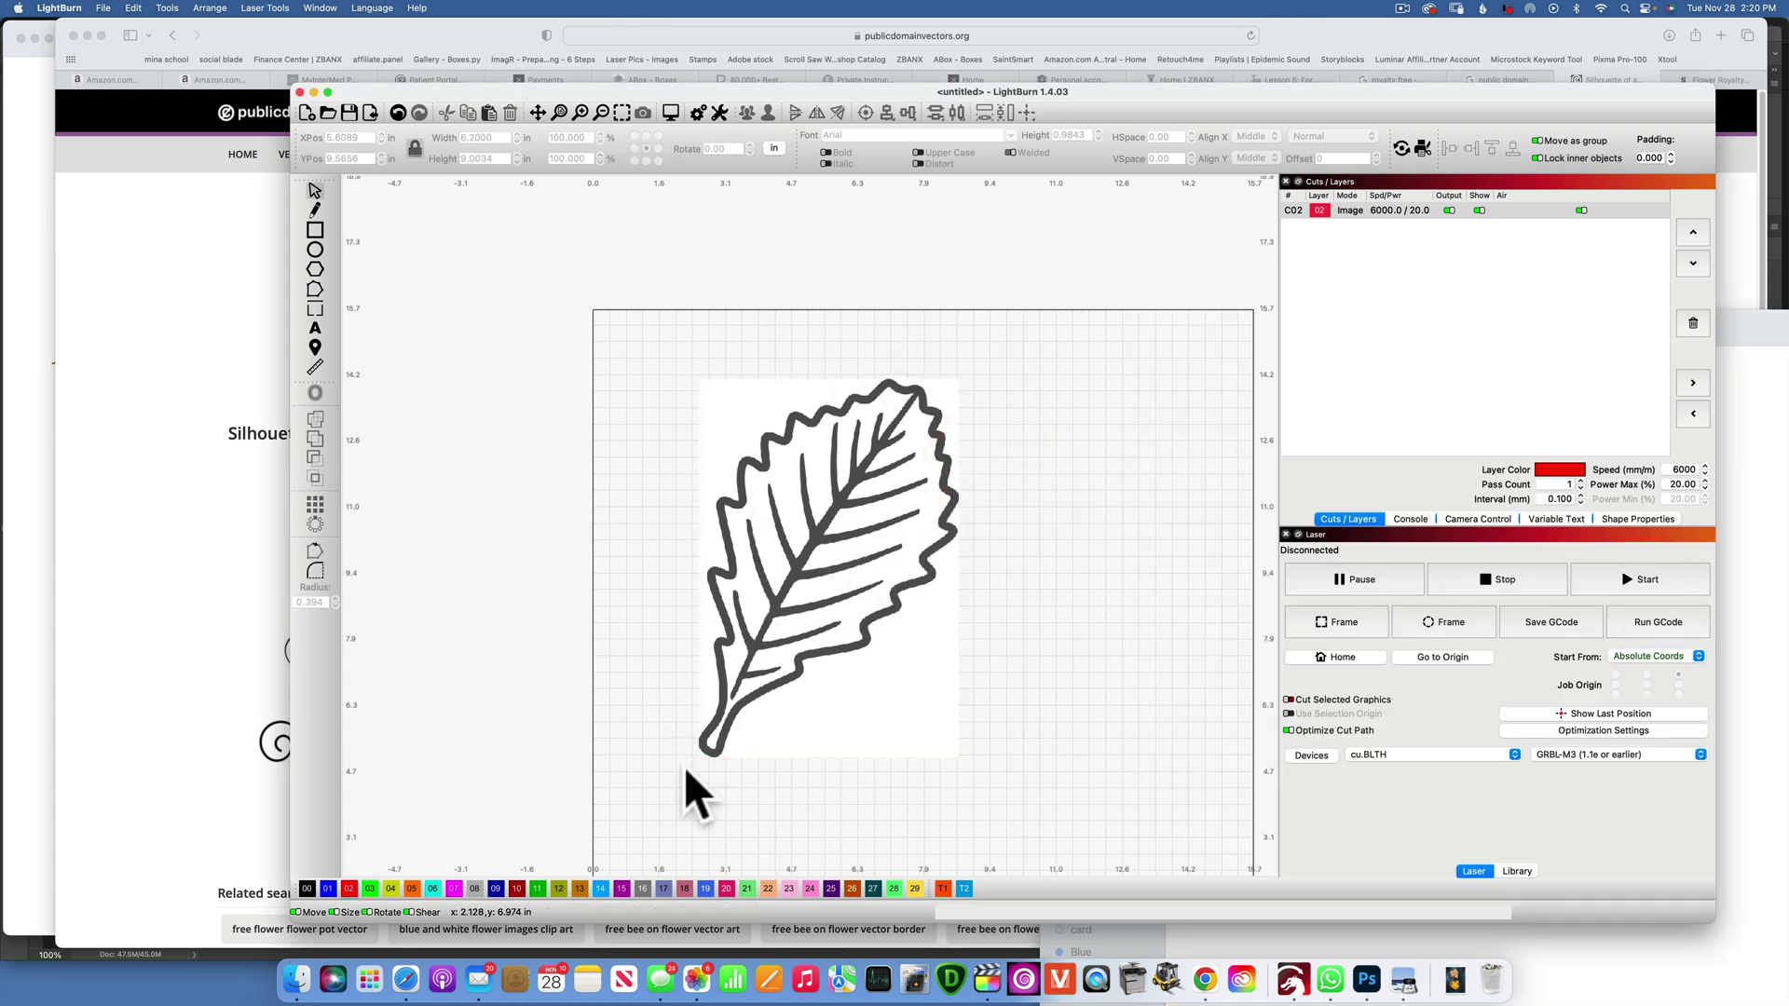
Trace the leaf image into a red vector, move it aside, and select the original.
right_click(863, 486)
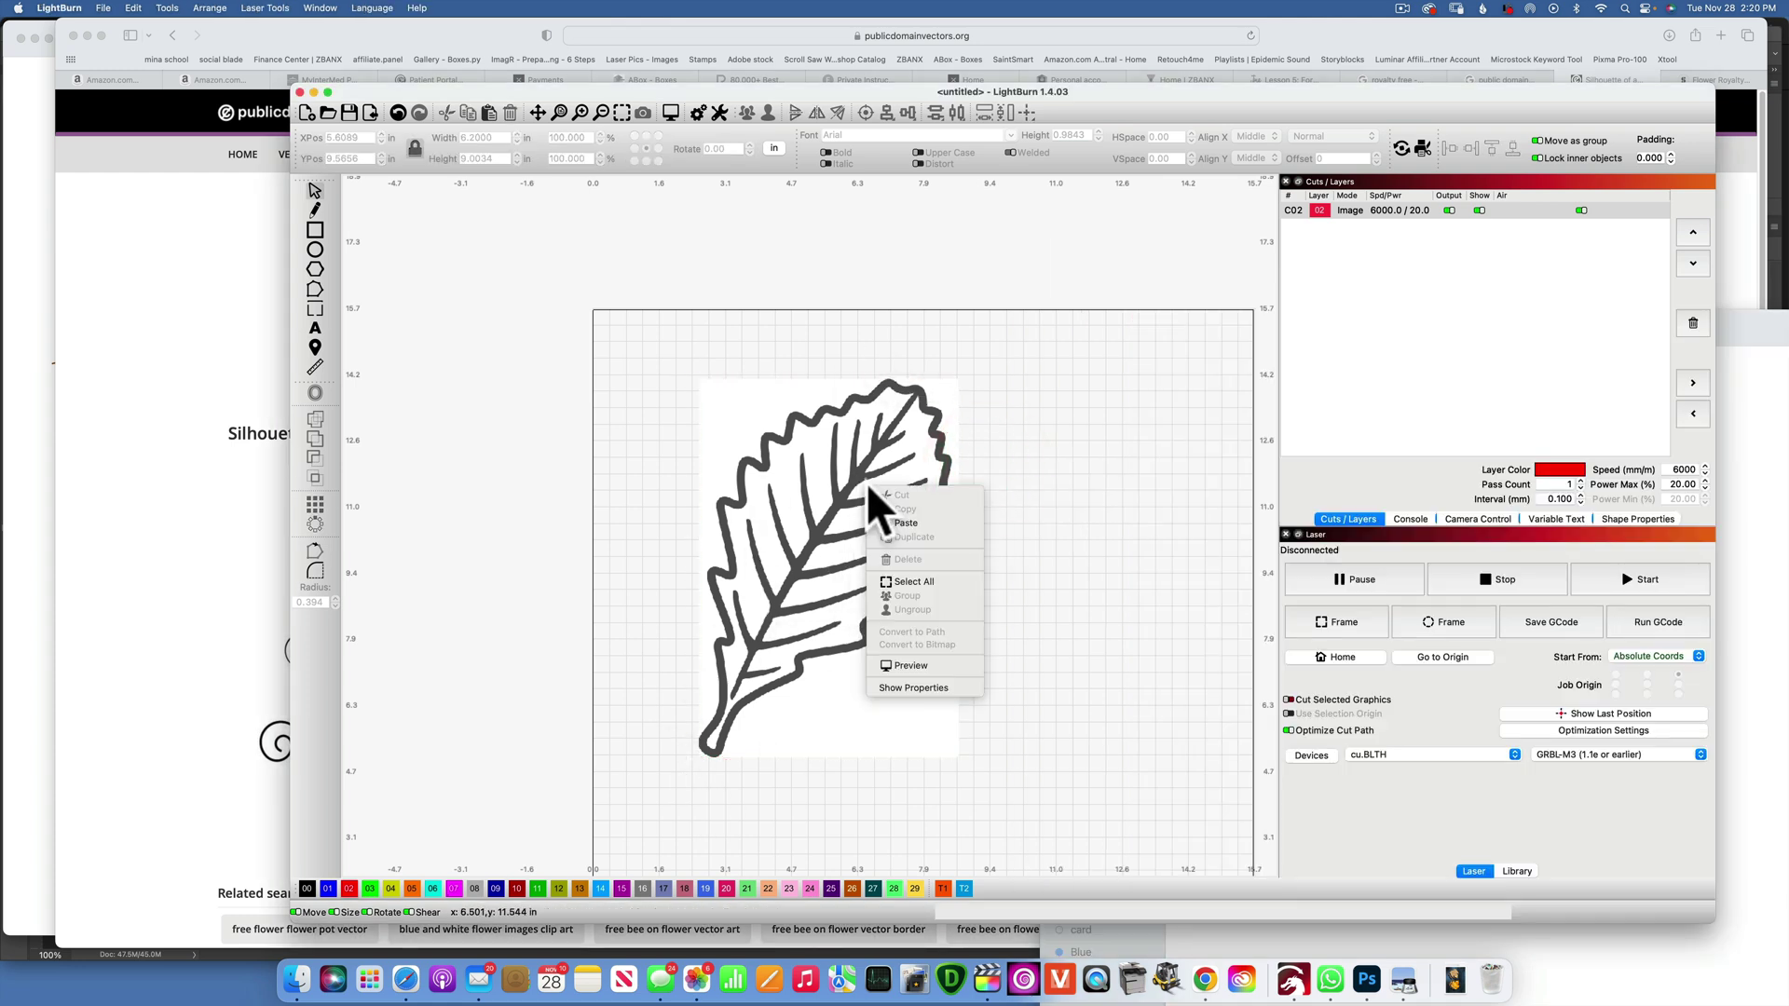
left_click(939, 445)
right_click(929, 453)
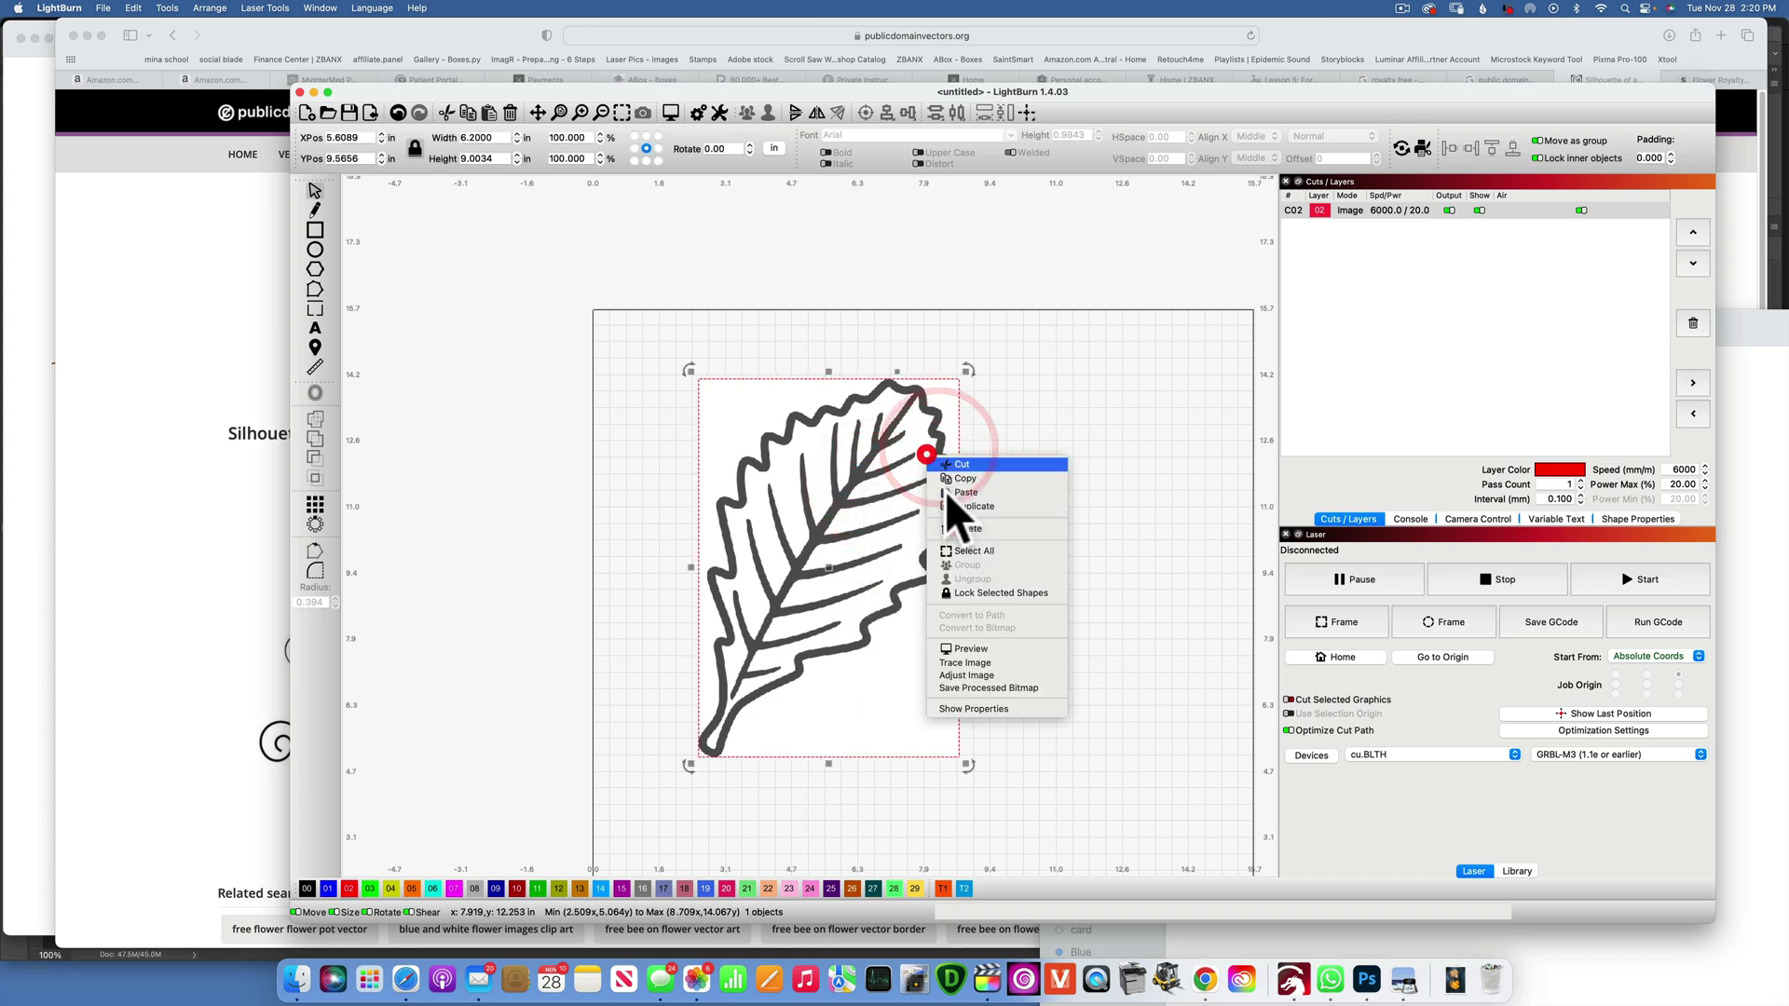
left_click(987, 662)
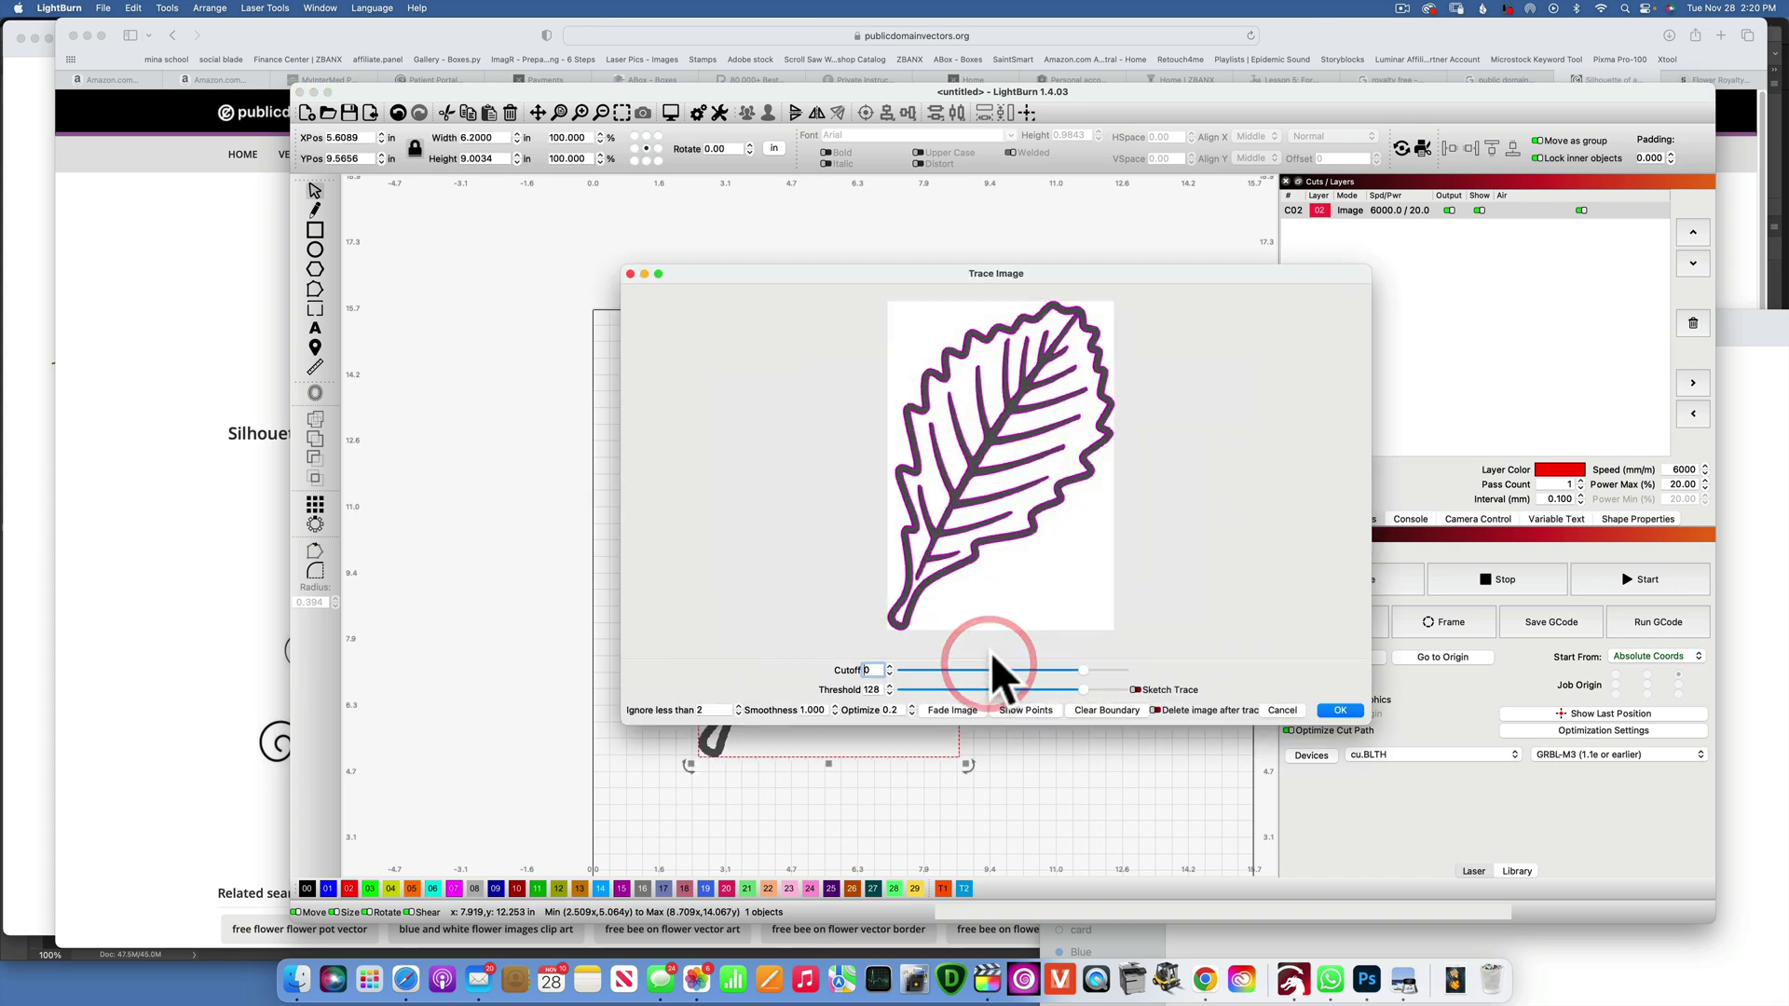
left_click(1336, 714)
left_click_drag(917, 551, 1133, 492)
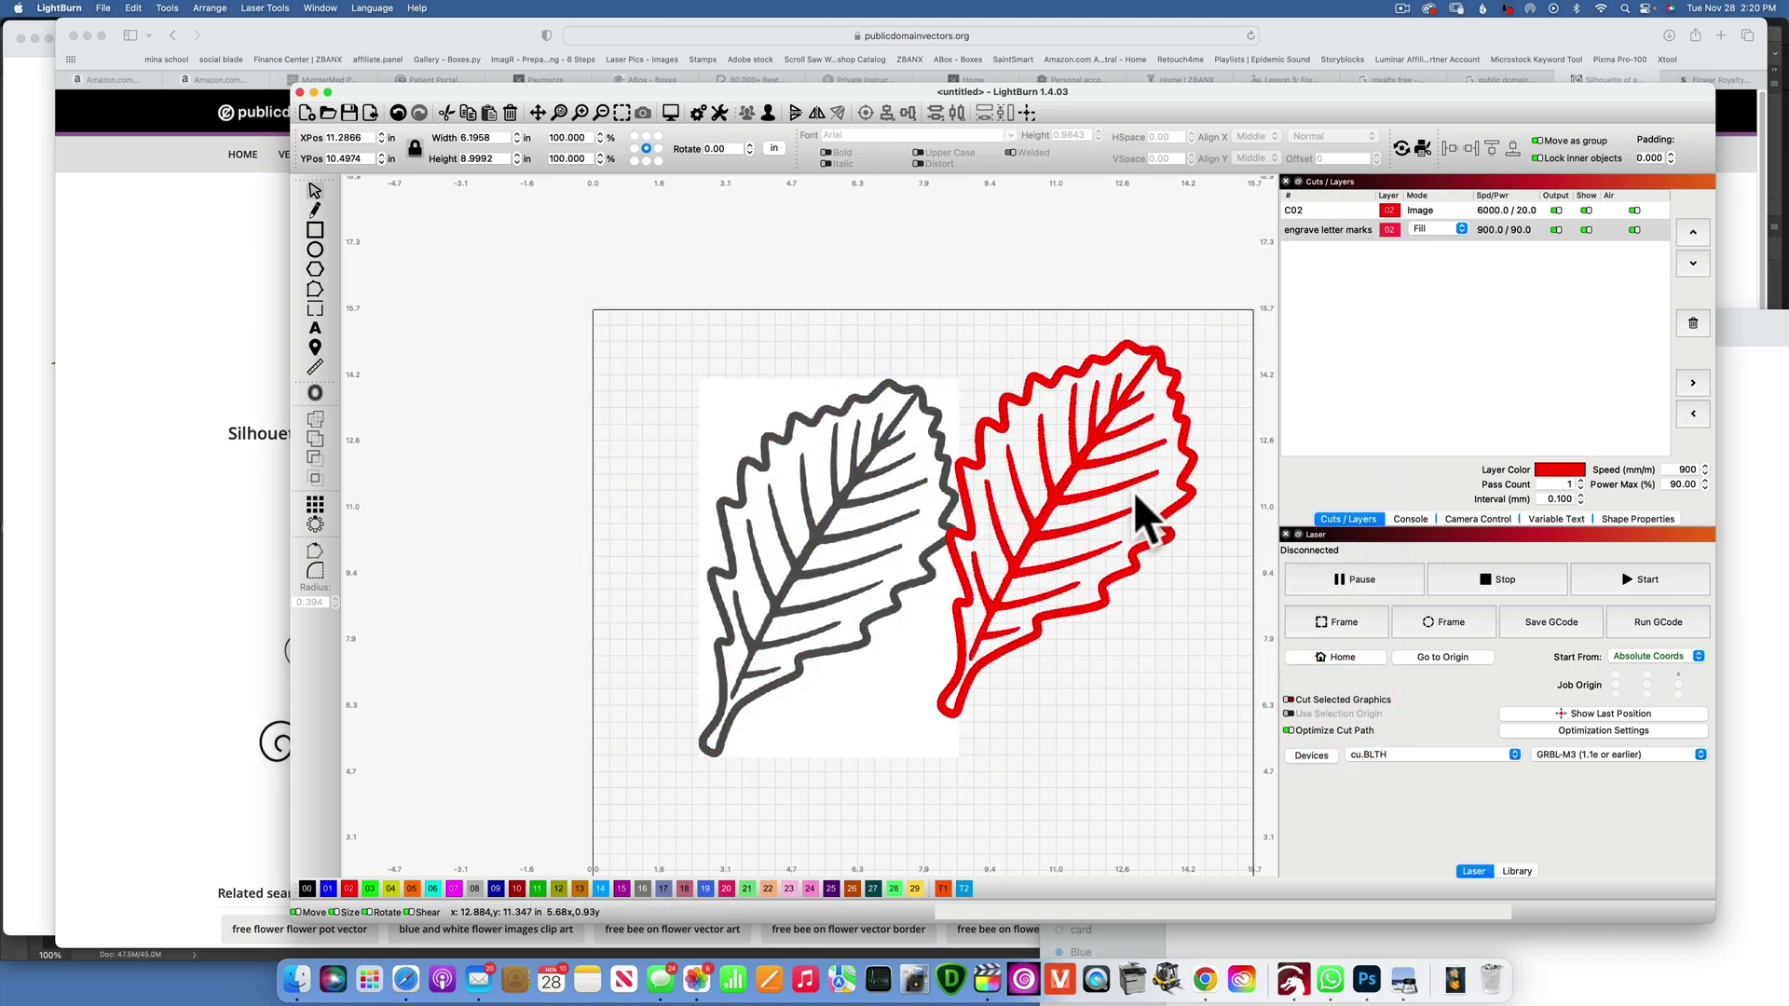
left_click(841, 512)
Delete the original leaf image and put the traced leaf on black layer 00 in Line mode.
key("BackSpace")
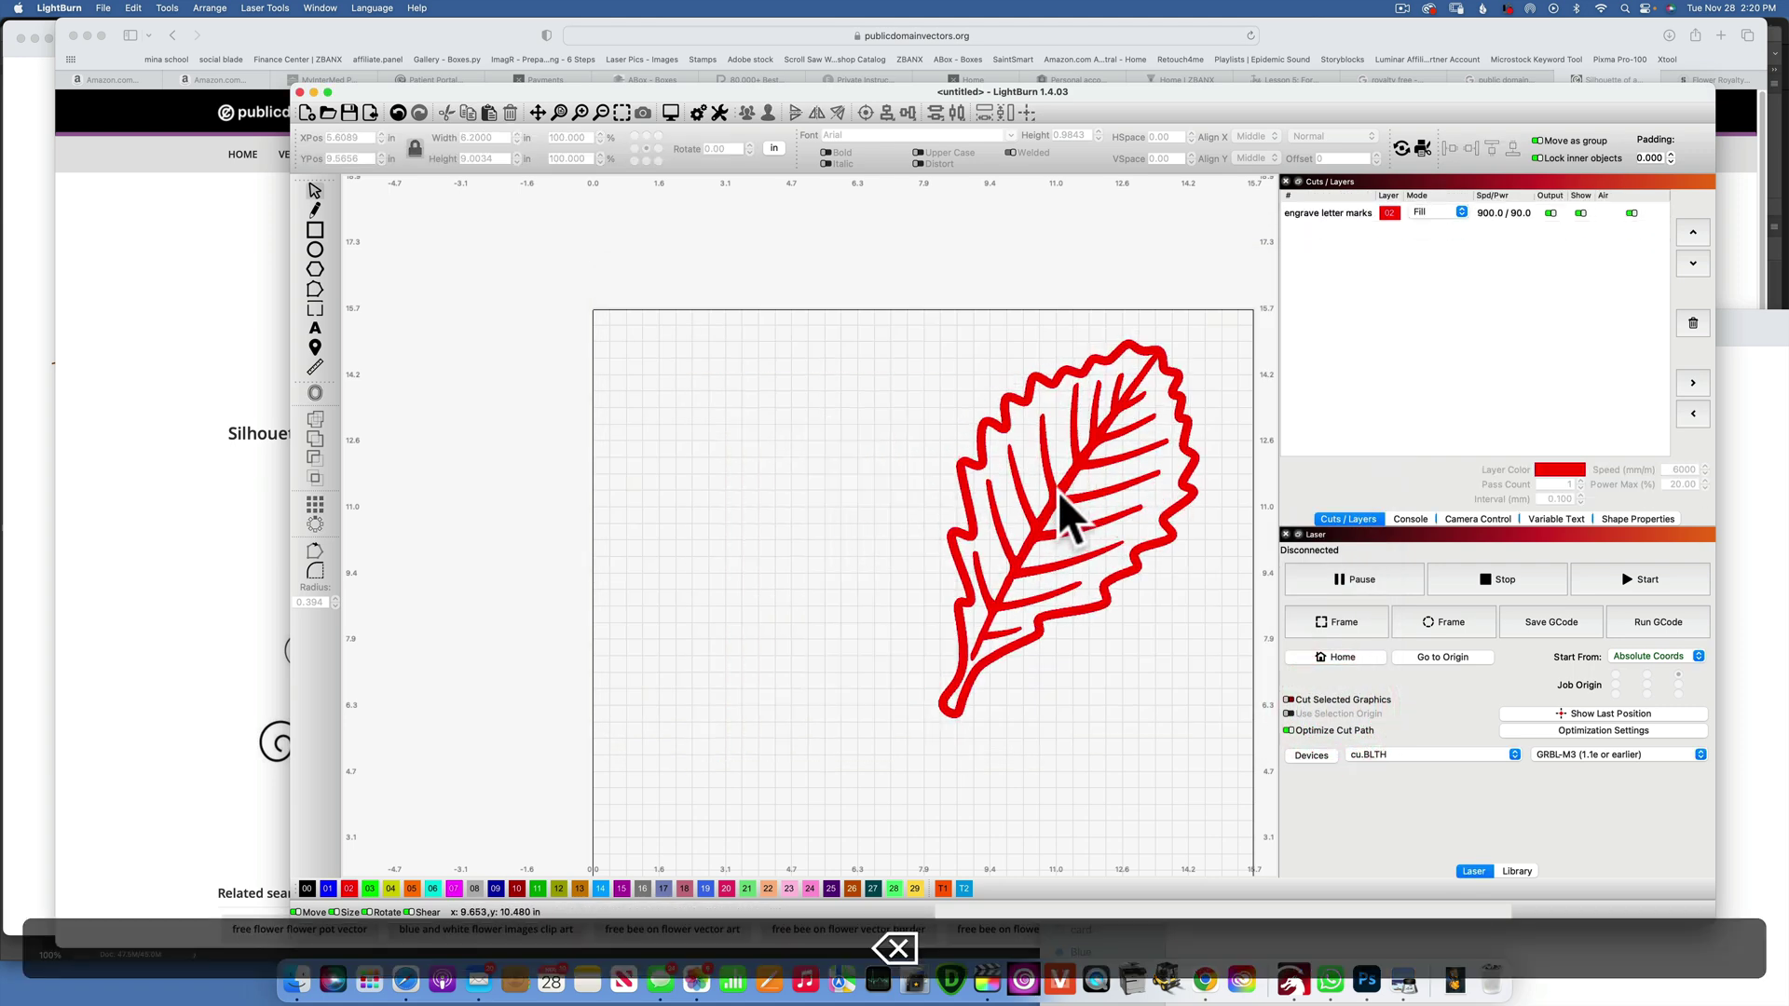
mouse_move(1058, 490)
left_mouse_down()
mouse_move(913, 539)
mouse_move(919, 523)
left_mouse_up()
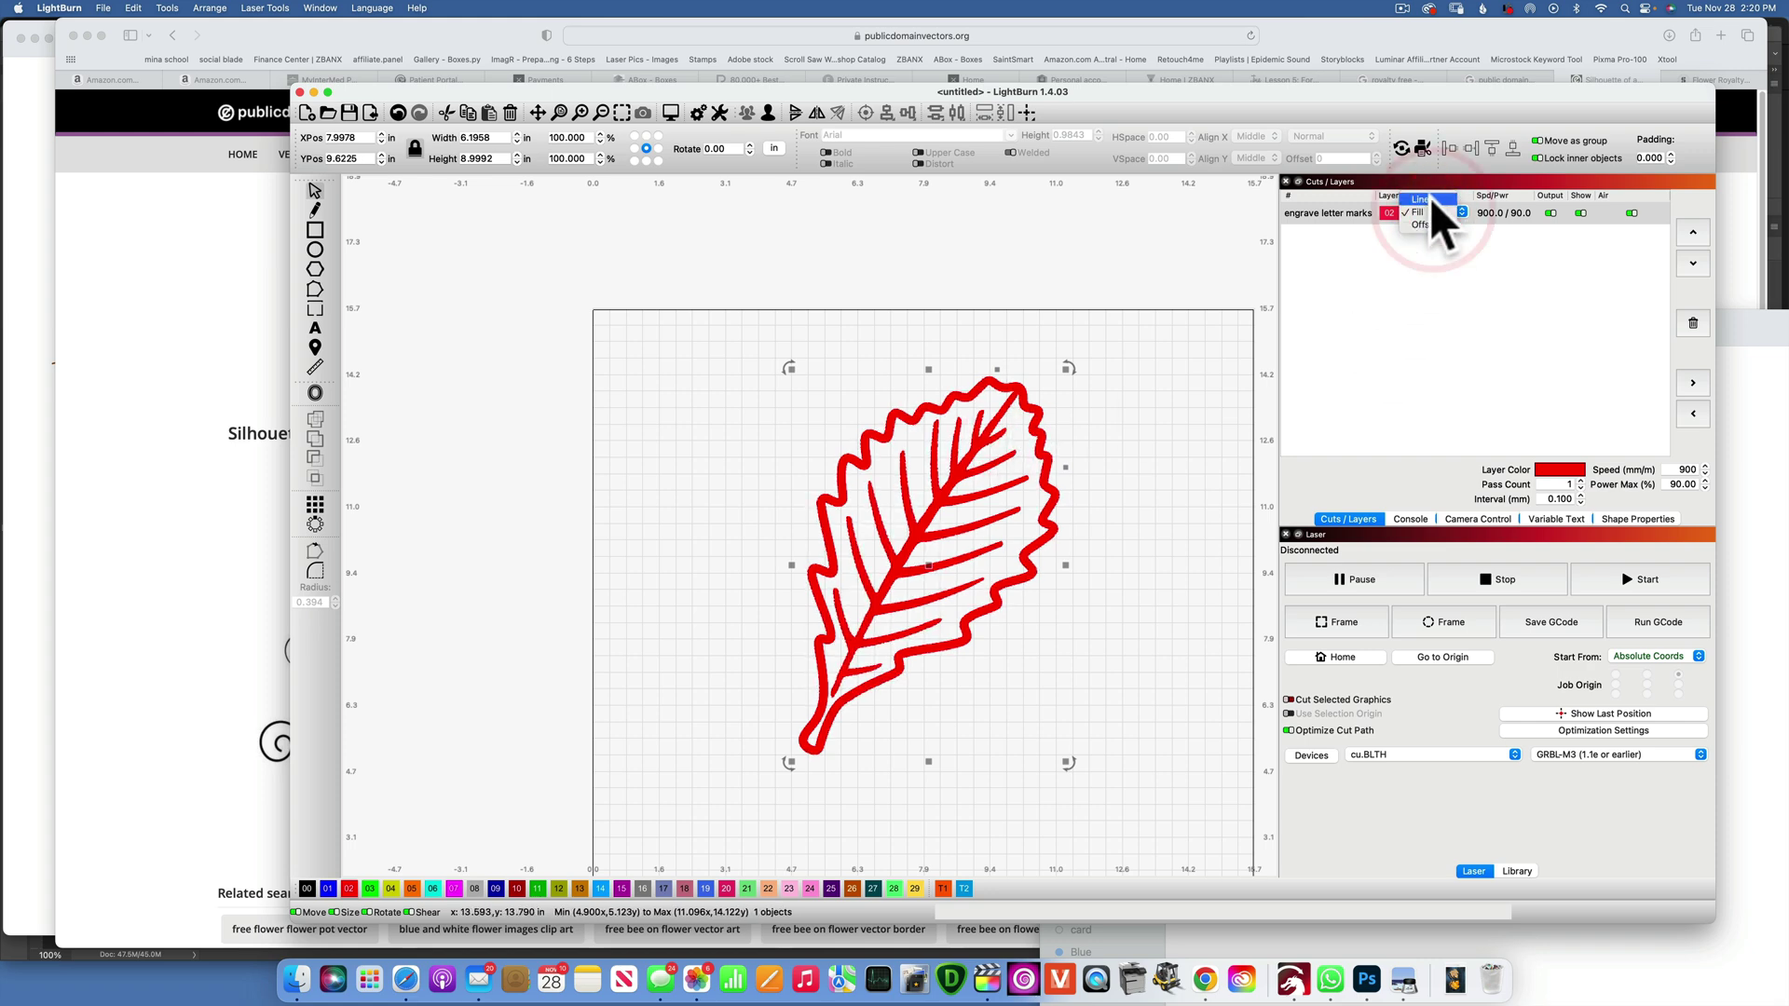
left_click(1430, 199)
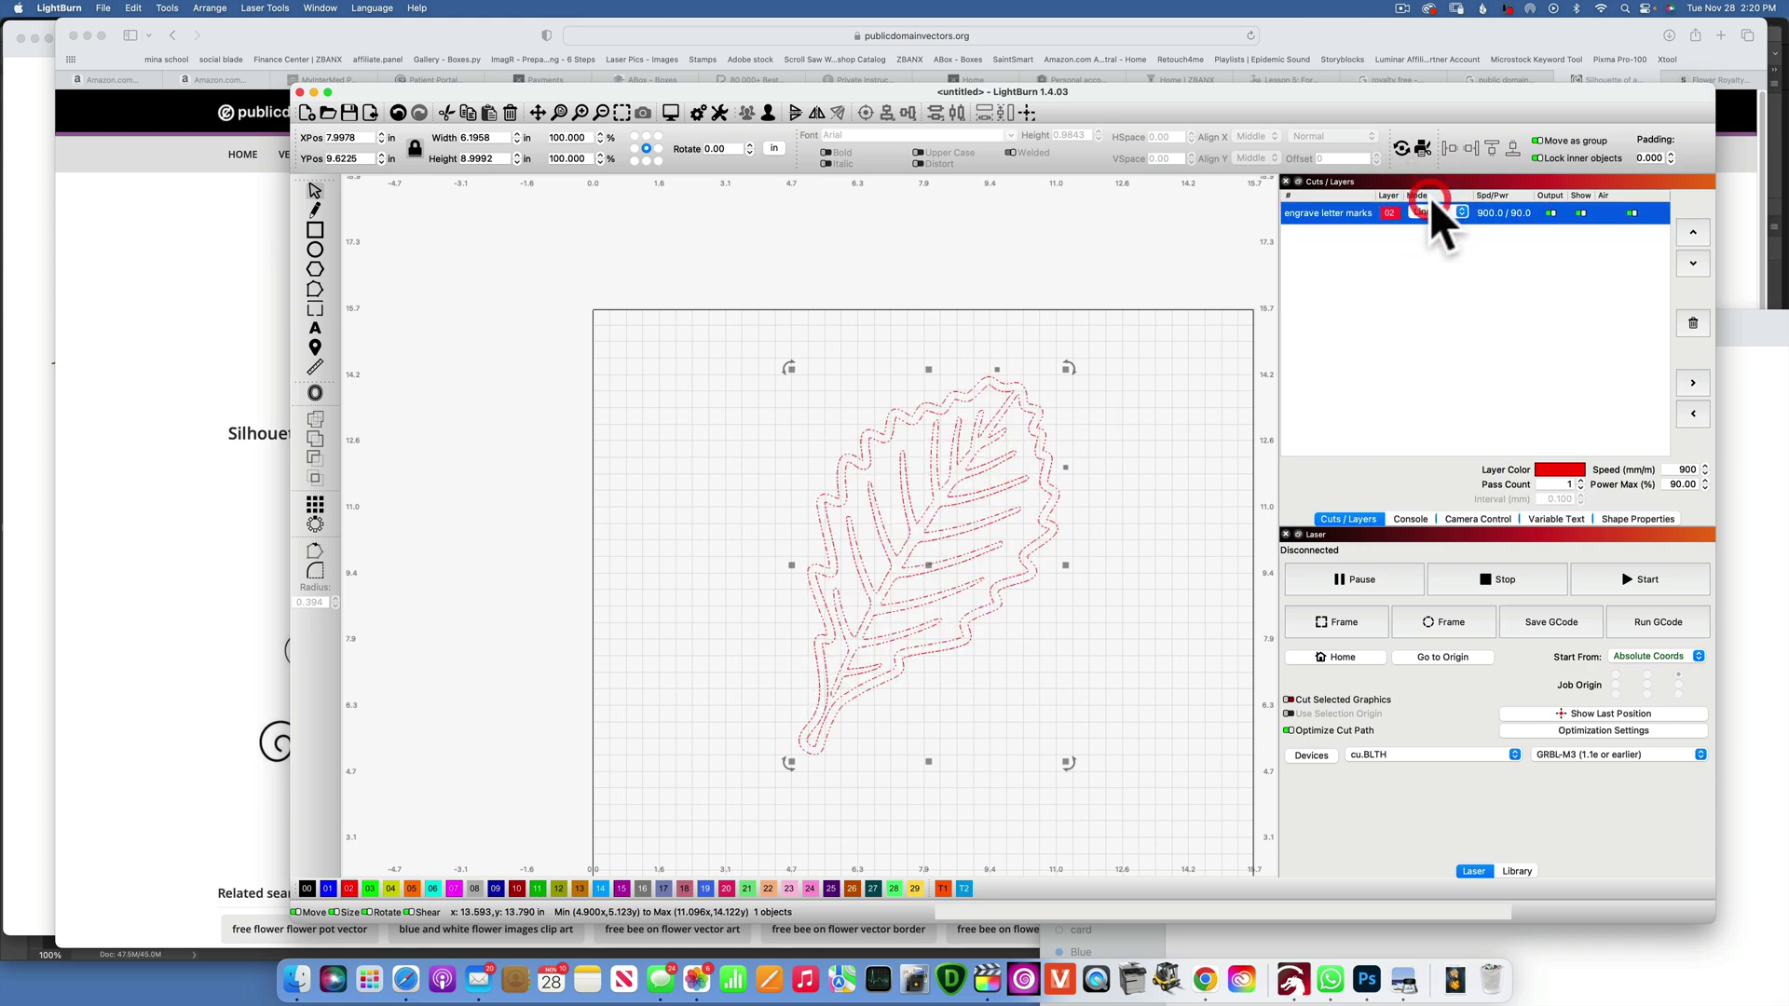
left_click(306, 888)
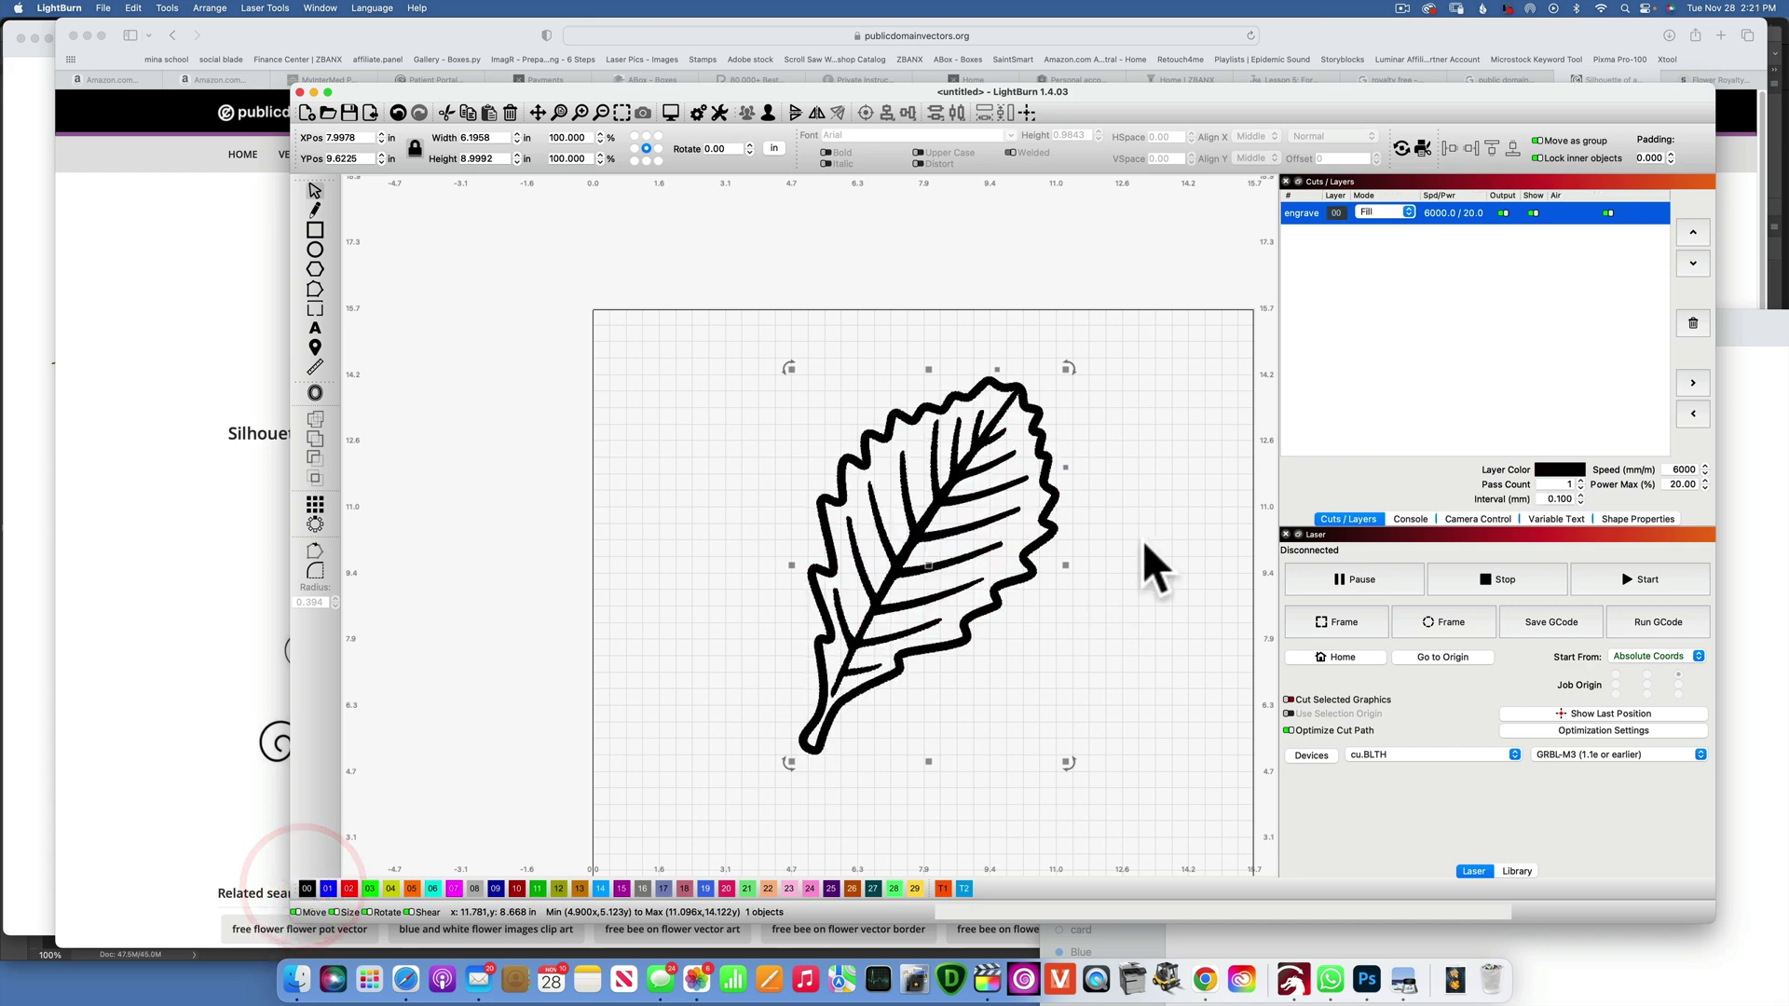
left_click(1377, 213)
left_click(1373, 200)
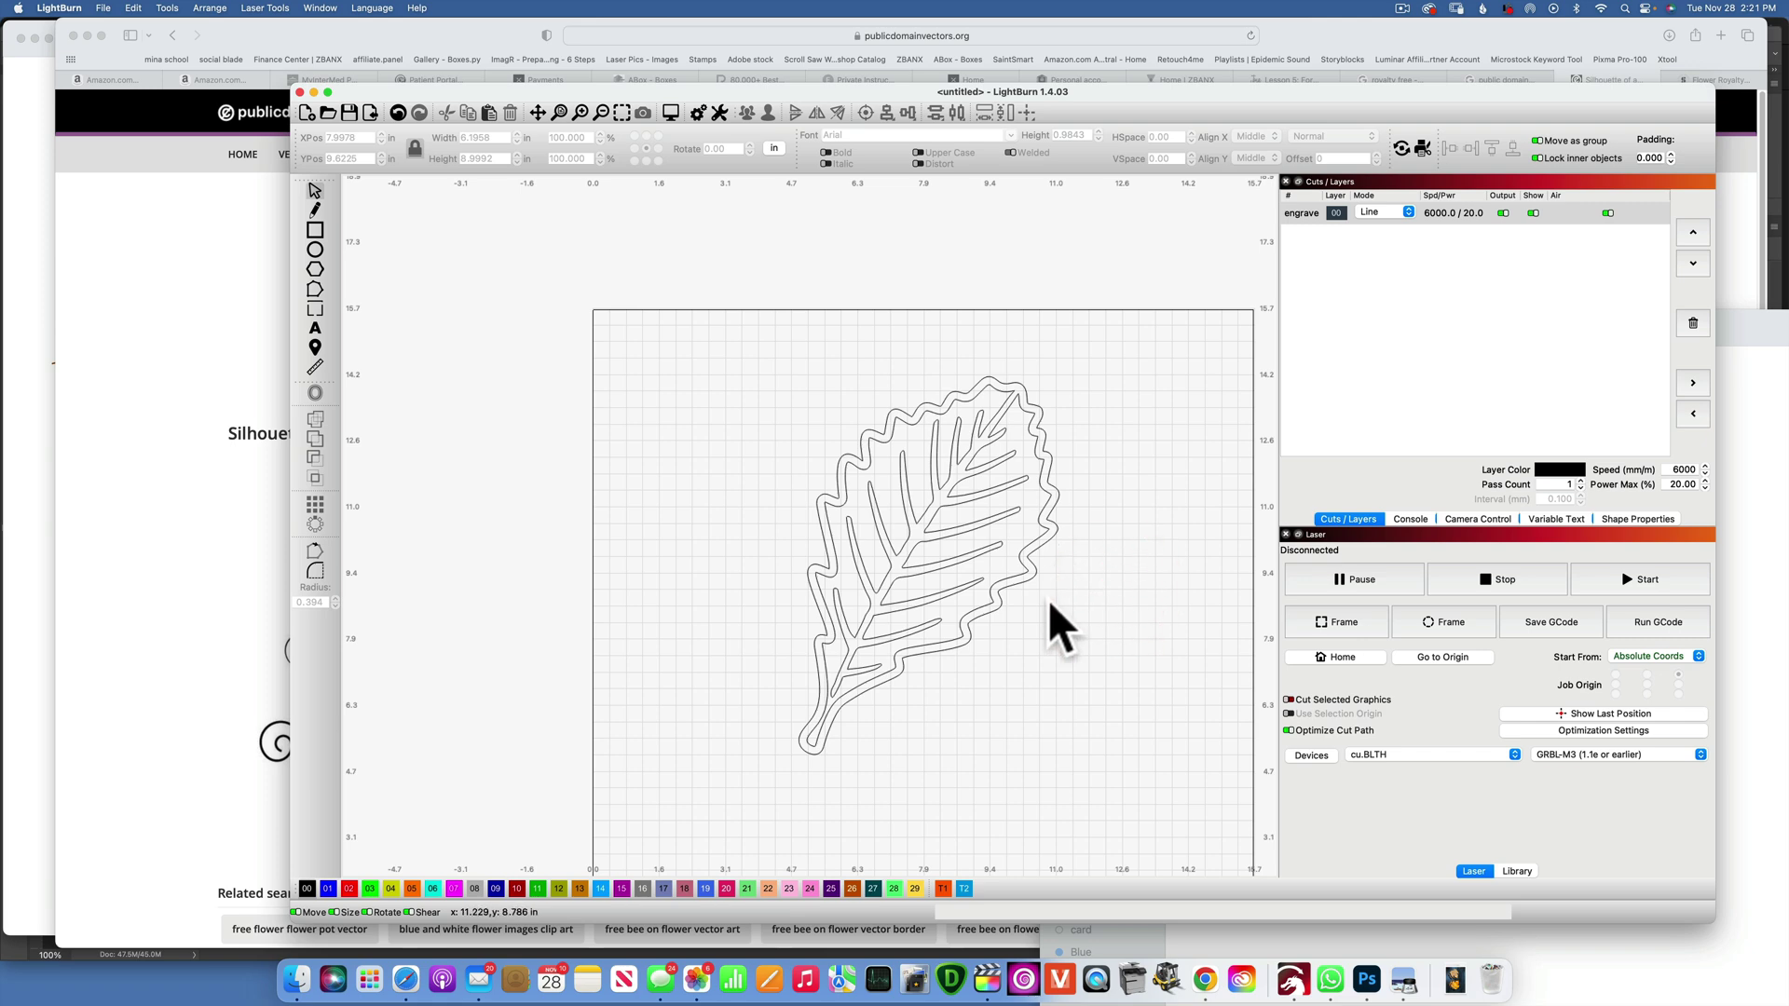
Ungroup the traced leaf into separate pieces and duplicate its outer outline.
left_click_drag(1073, 598, 667, 440)
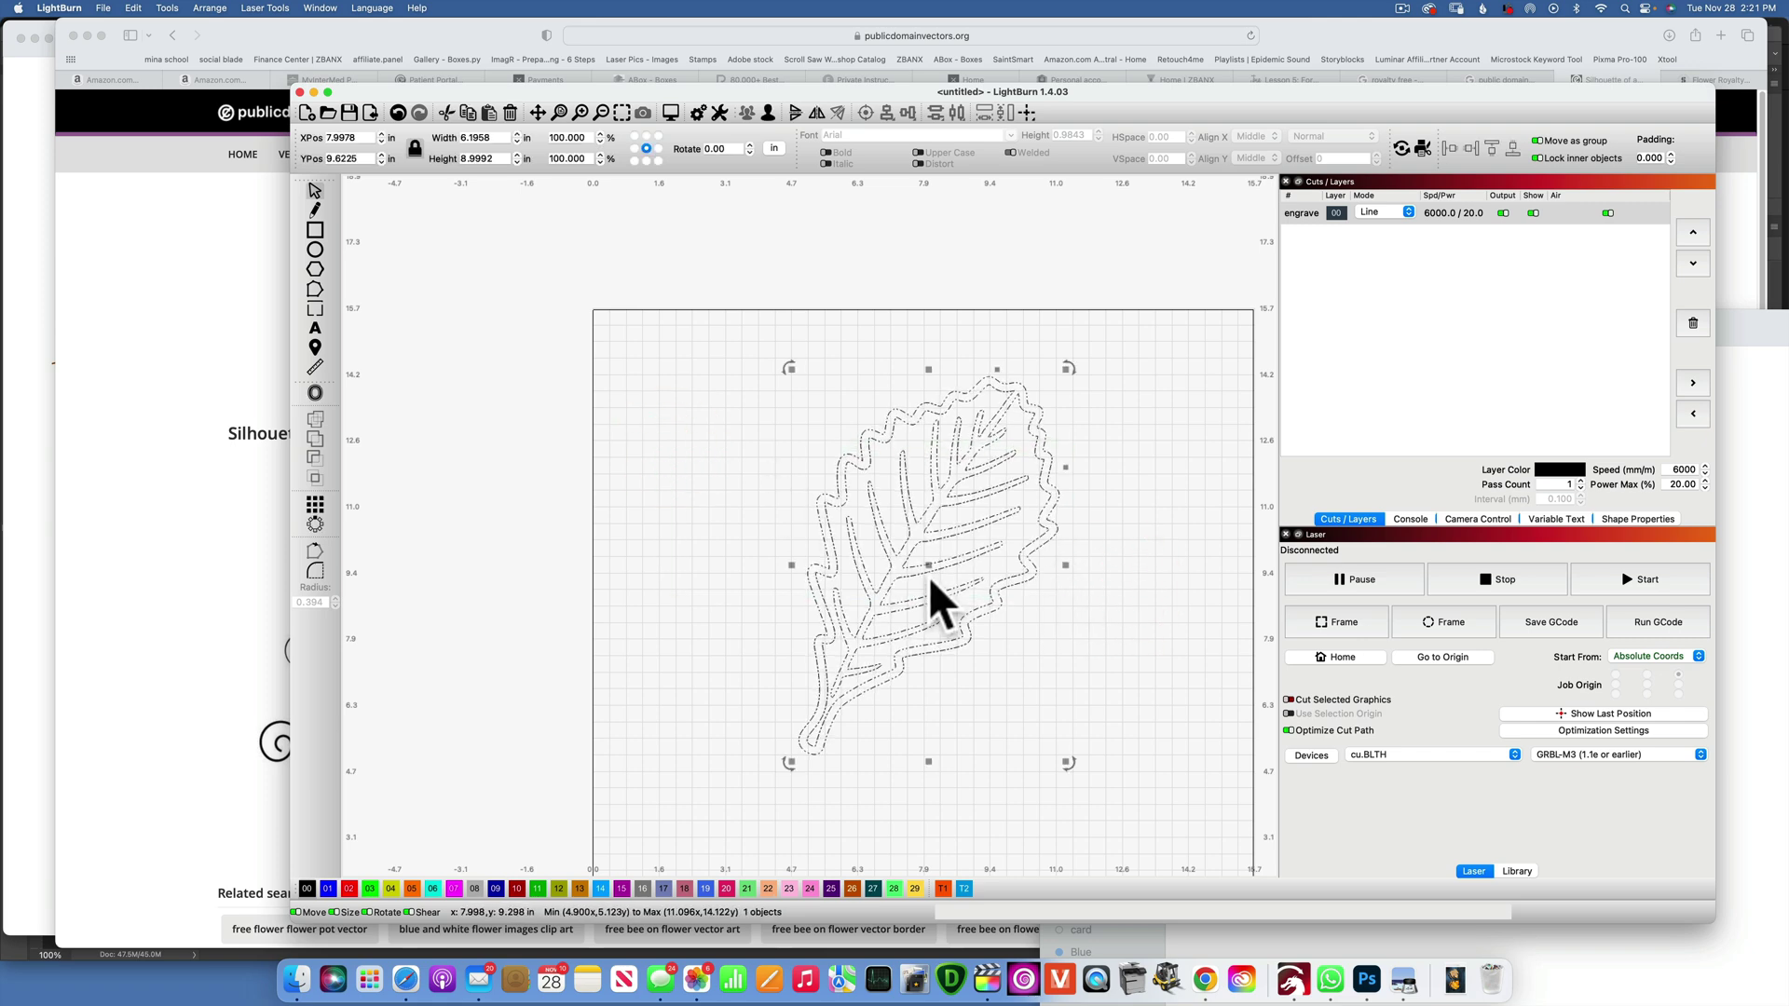
right_click(929, 577)
left_click(993, 703)
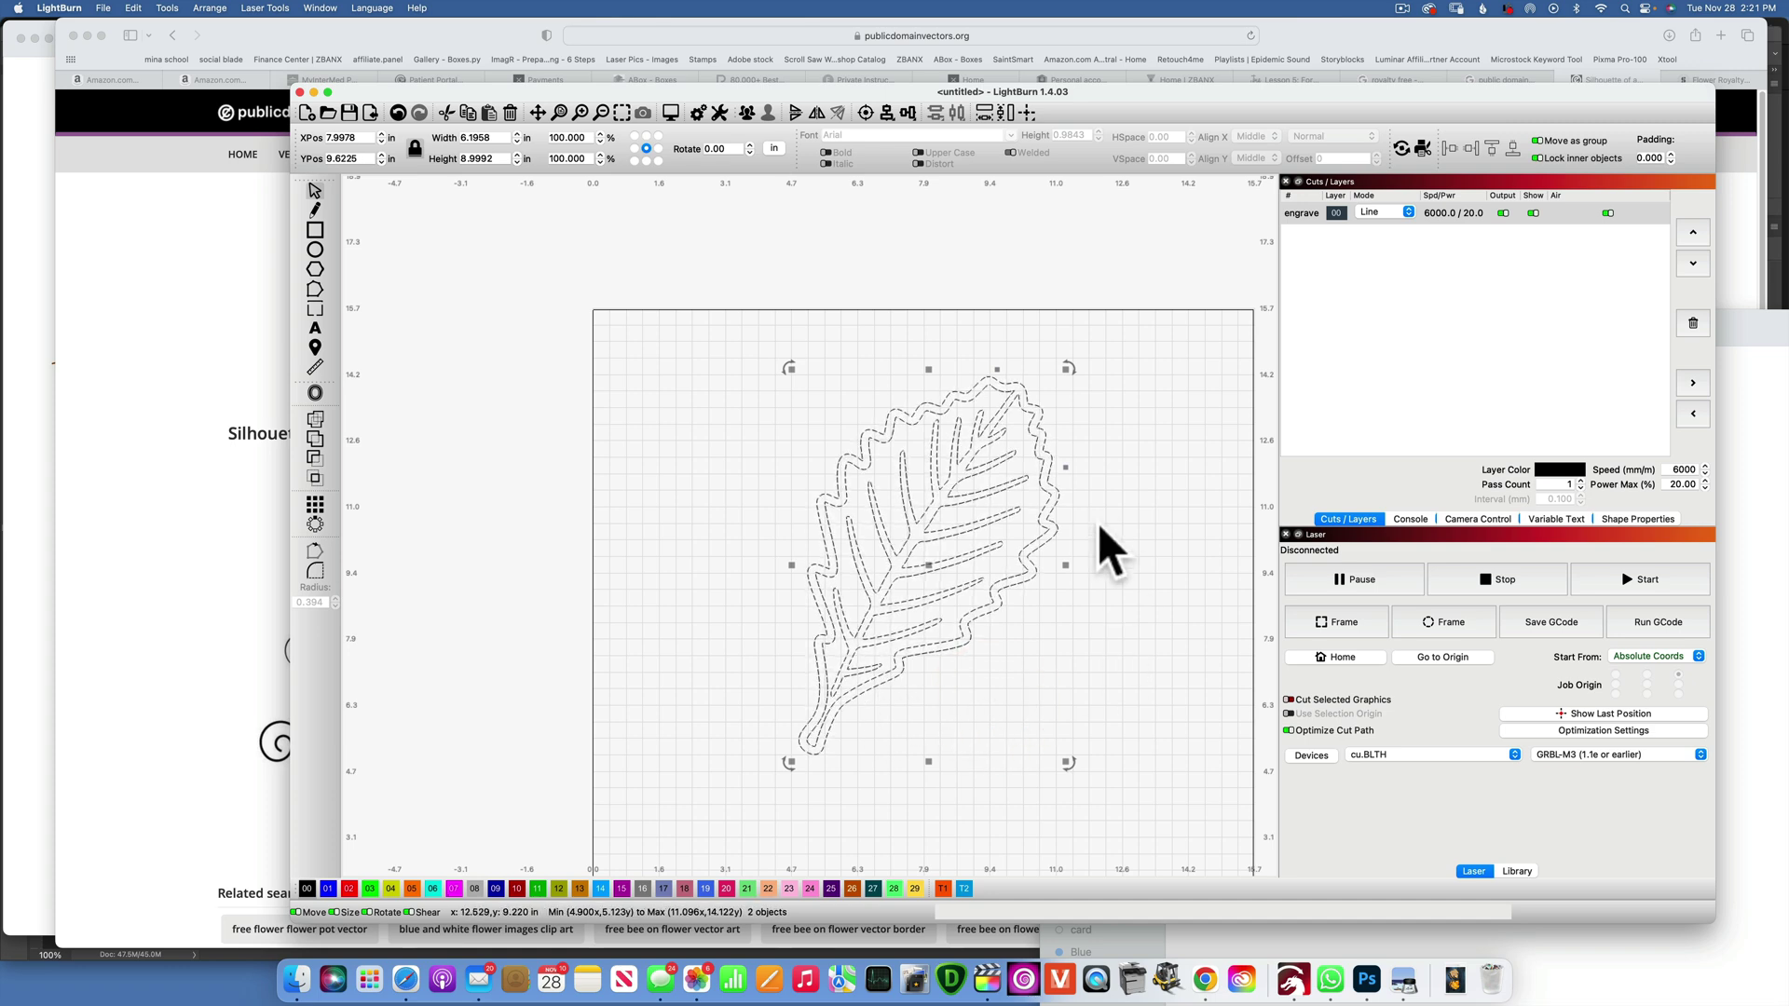
left_click(1129, 518)
left_click(1131, 581)
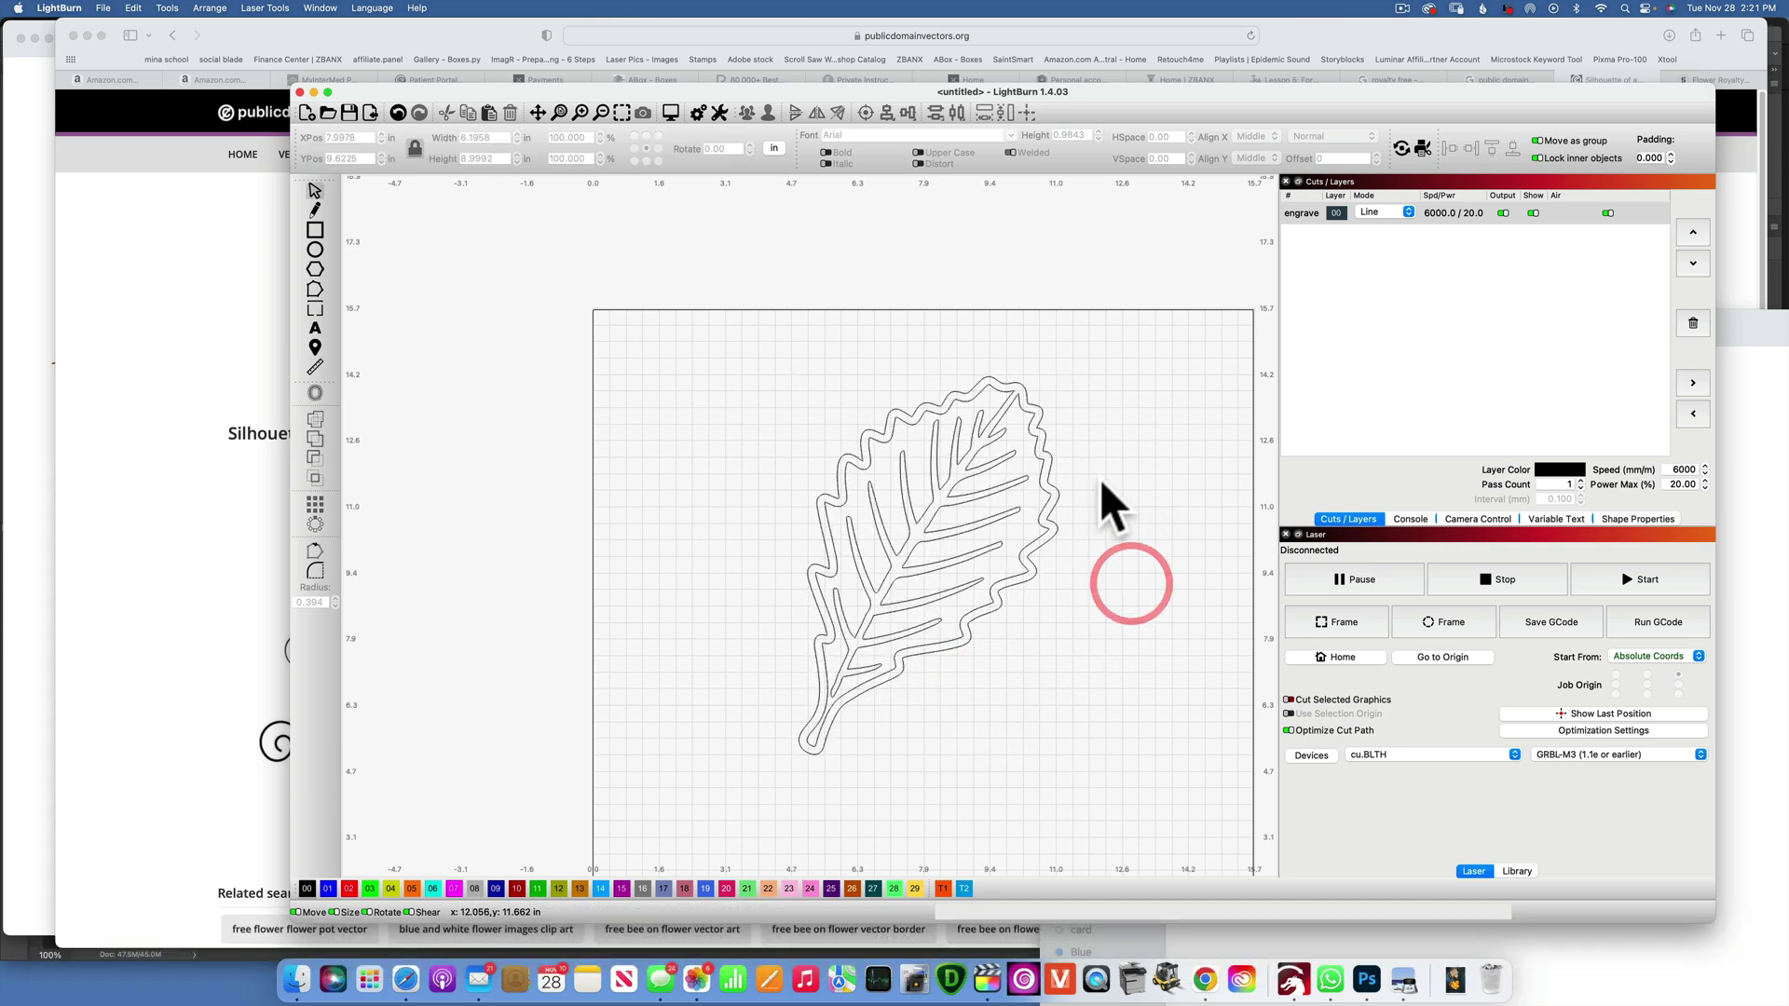
left_click(1056, 530)
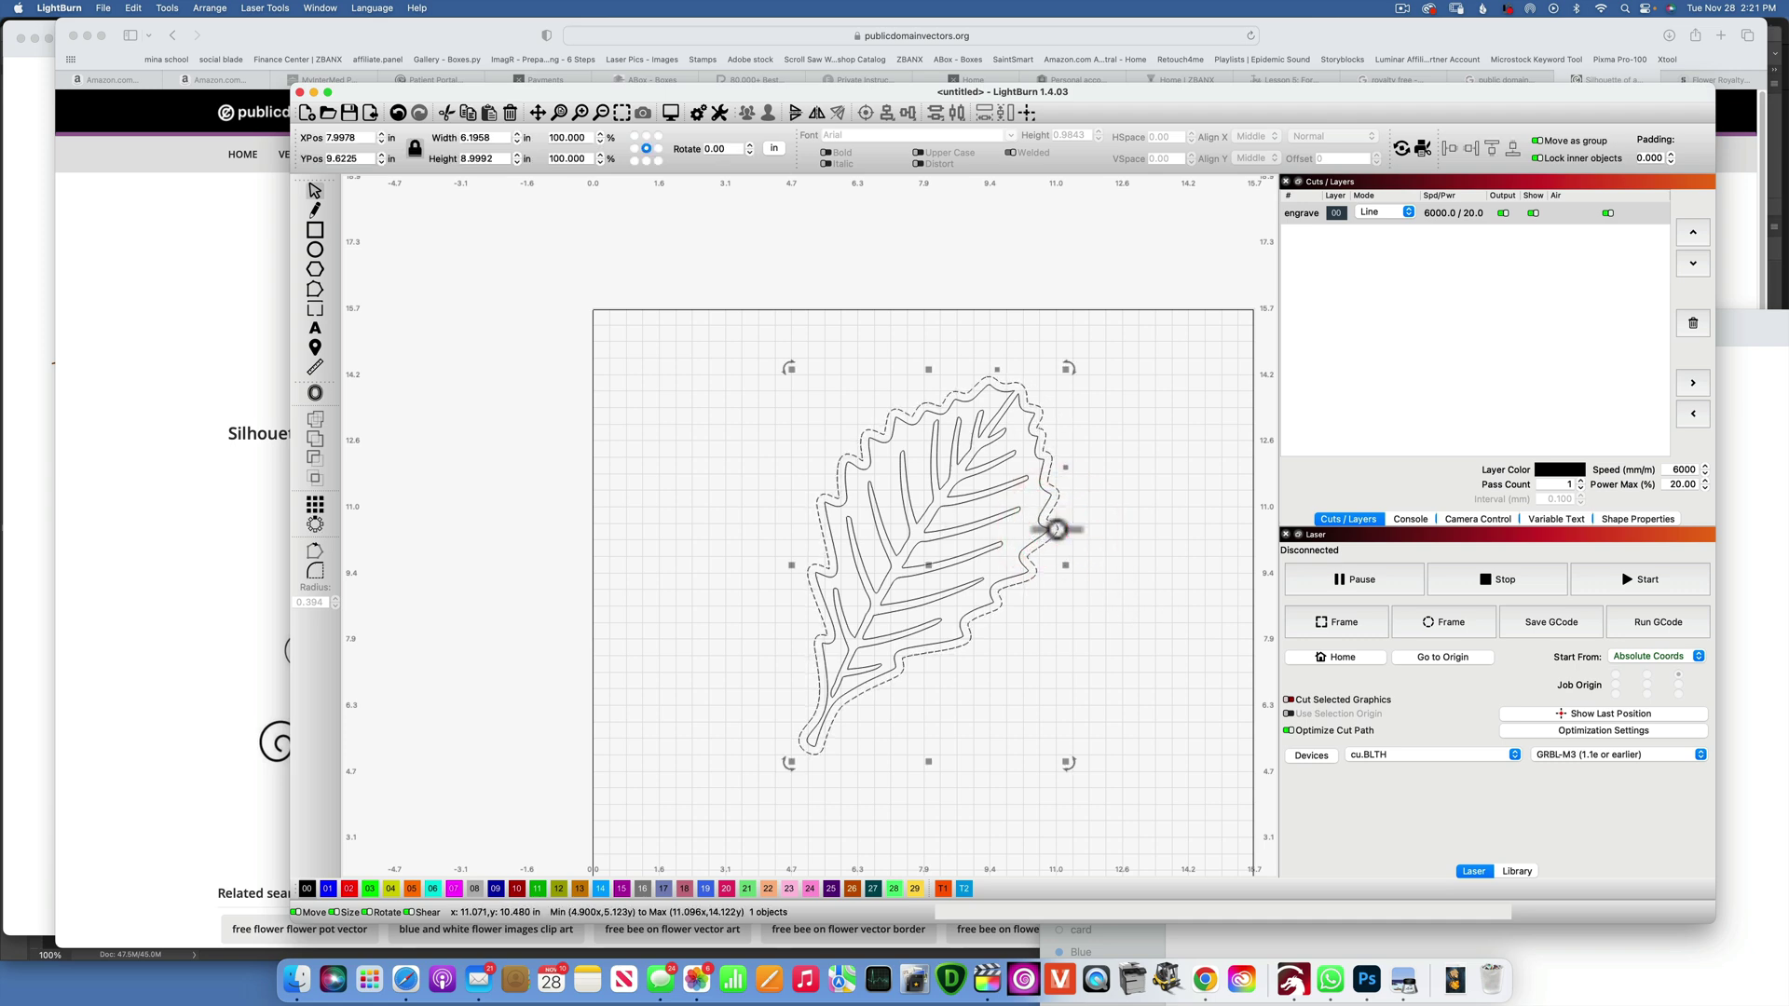
key("super+d")
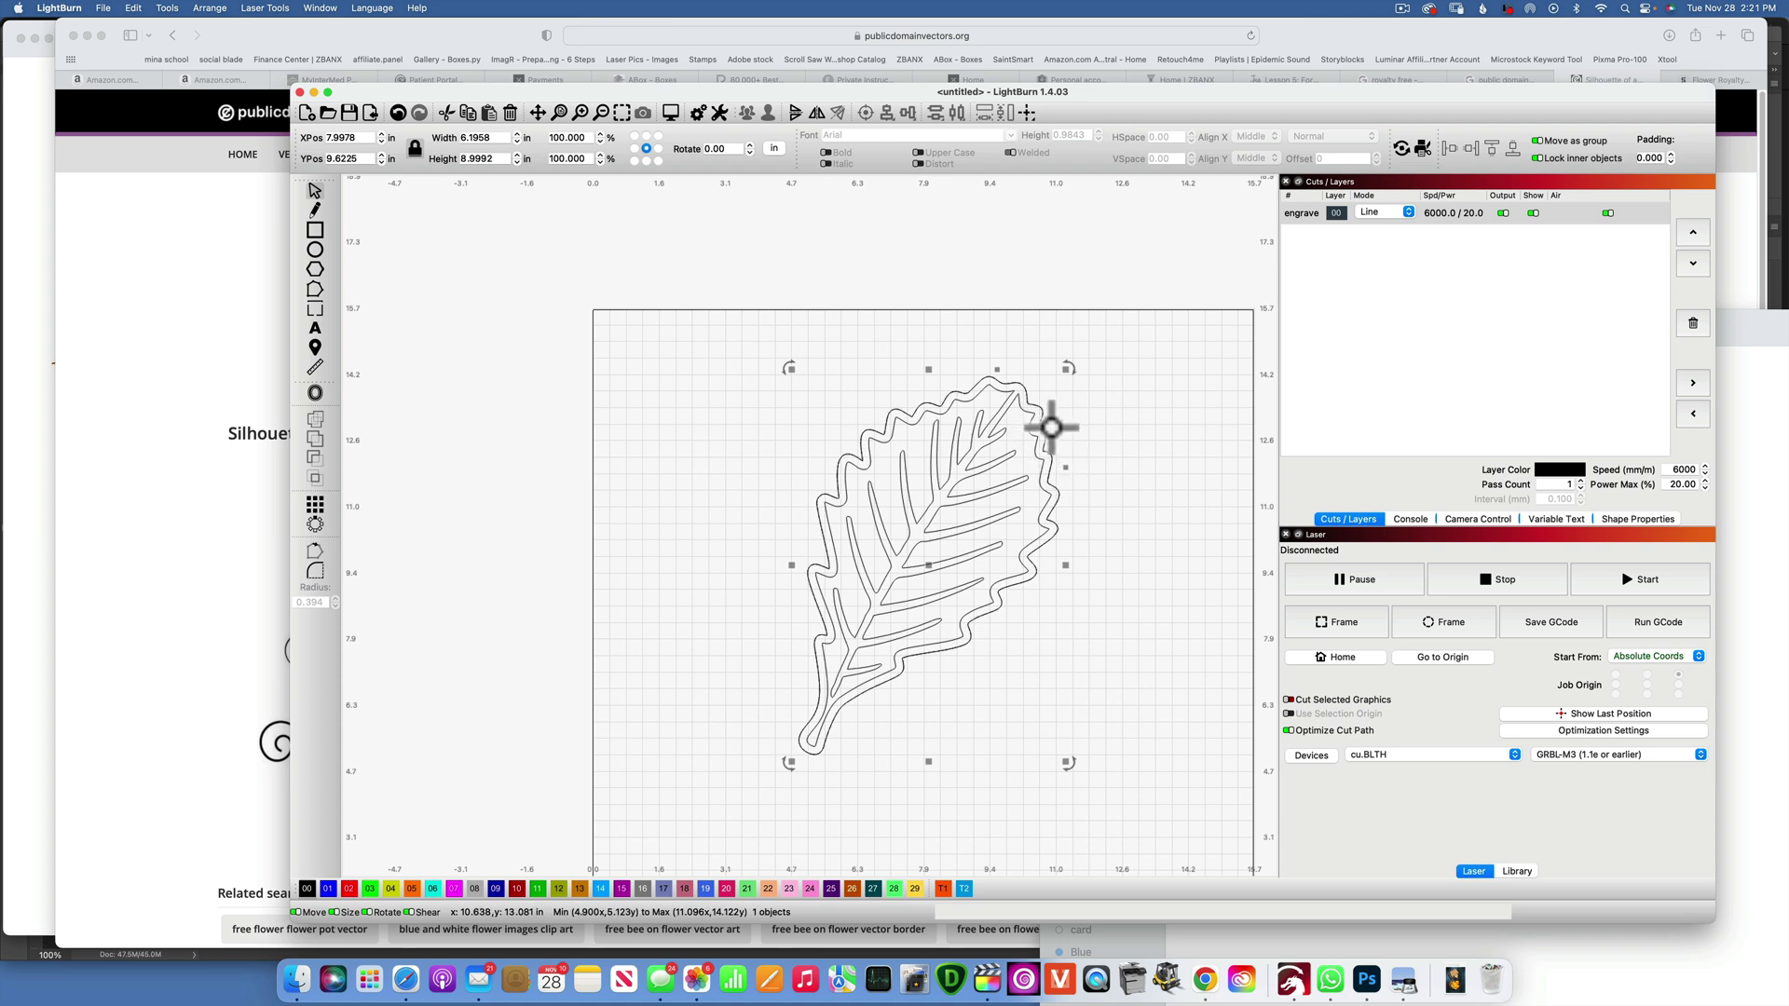
Move the duplicate outline to red layer 02 and switch the black engrave layer to Fill mode.
left_click(347, 886)
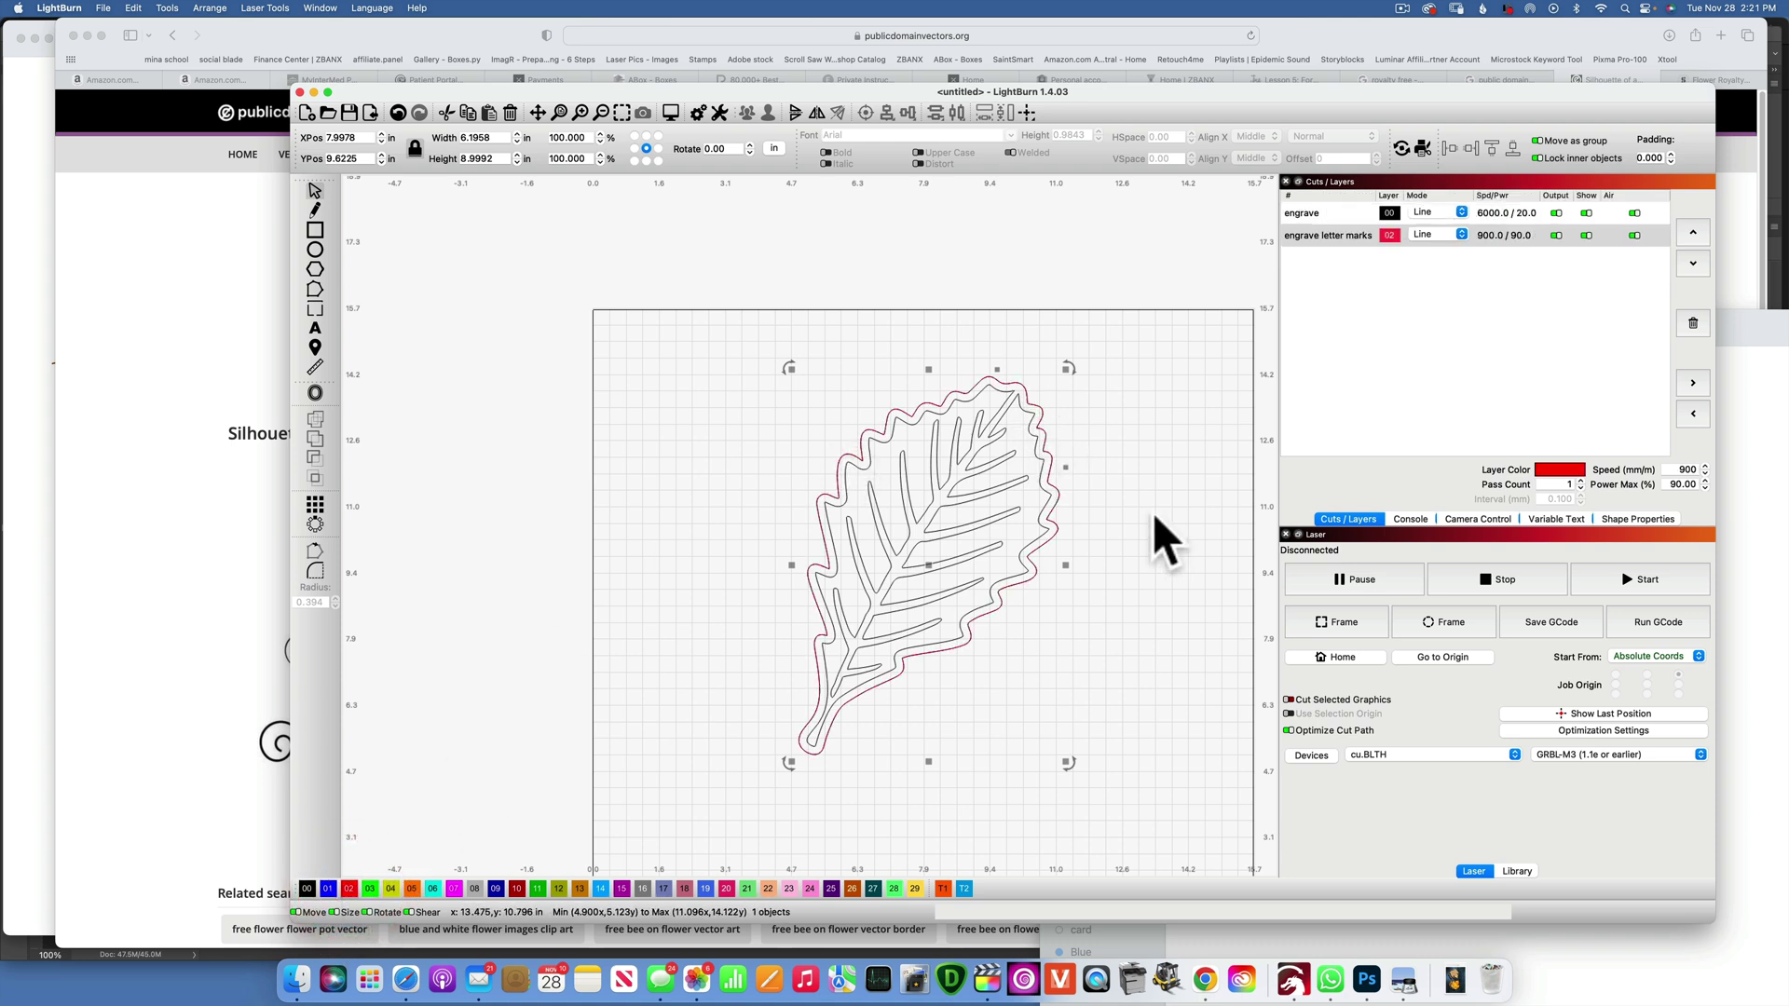
left_click(1439, 211)
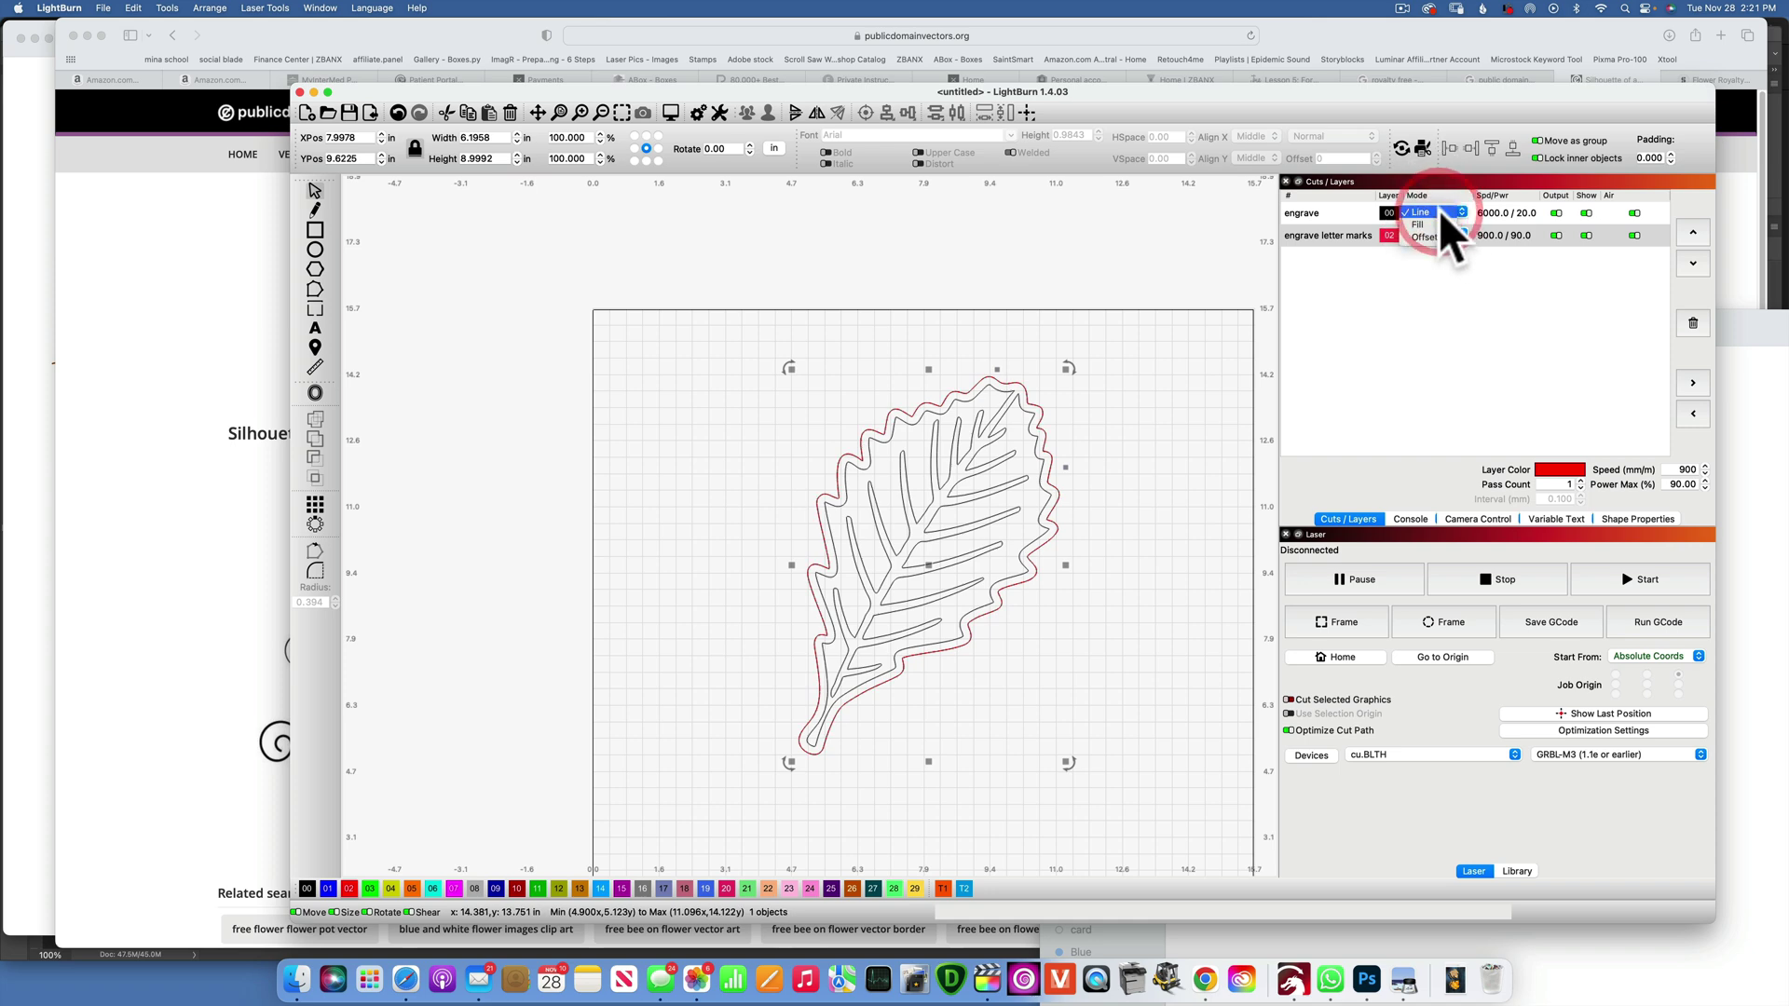
left_click(1423, 224)
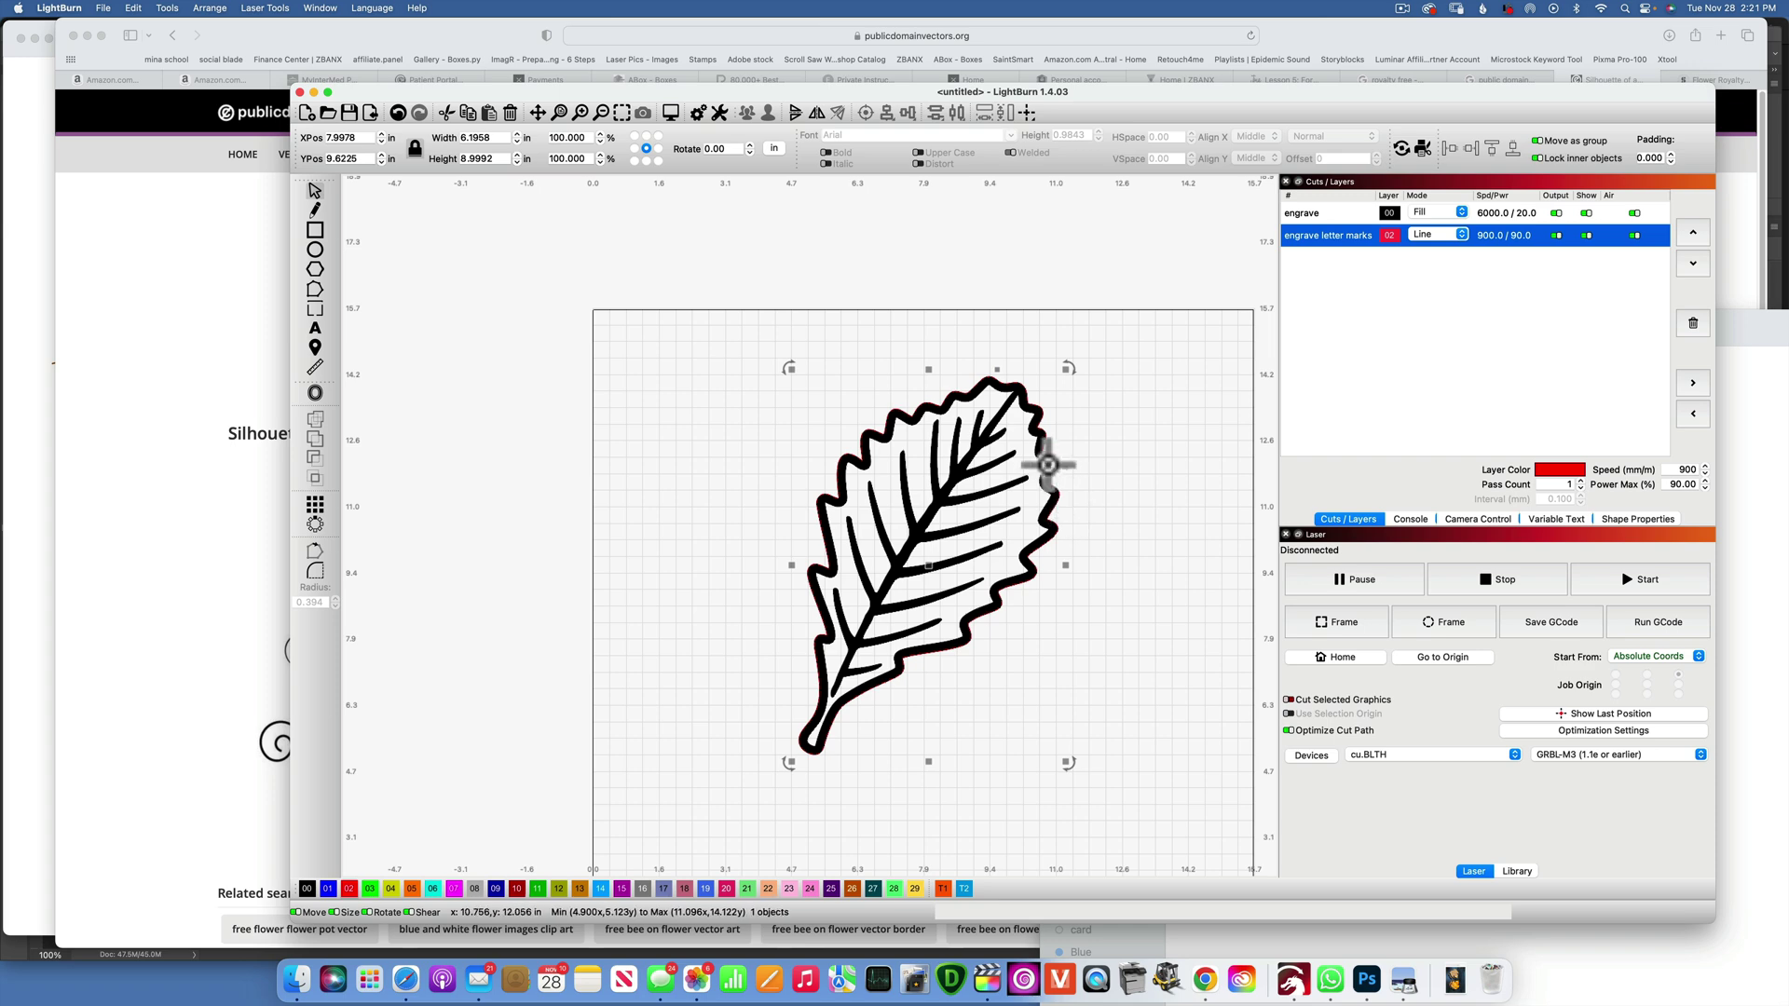
Nudge the red outline into position around the leaf, deselect it, and zoom out.
scroll(1056, 477, "up", 6)
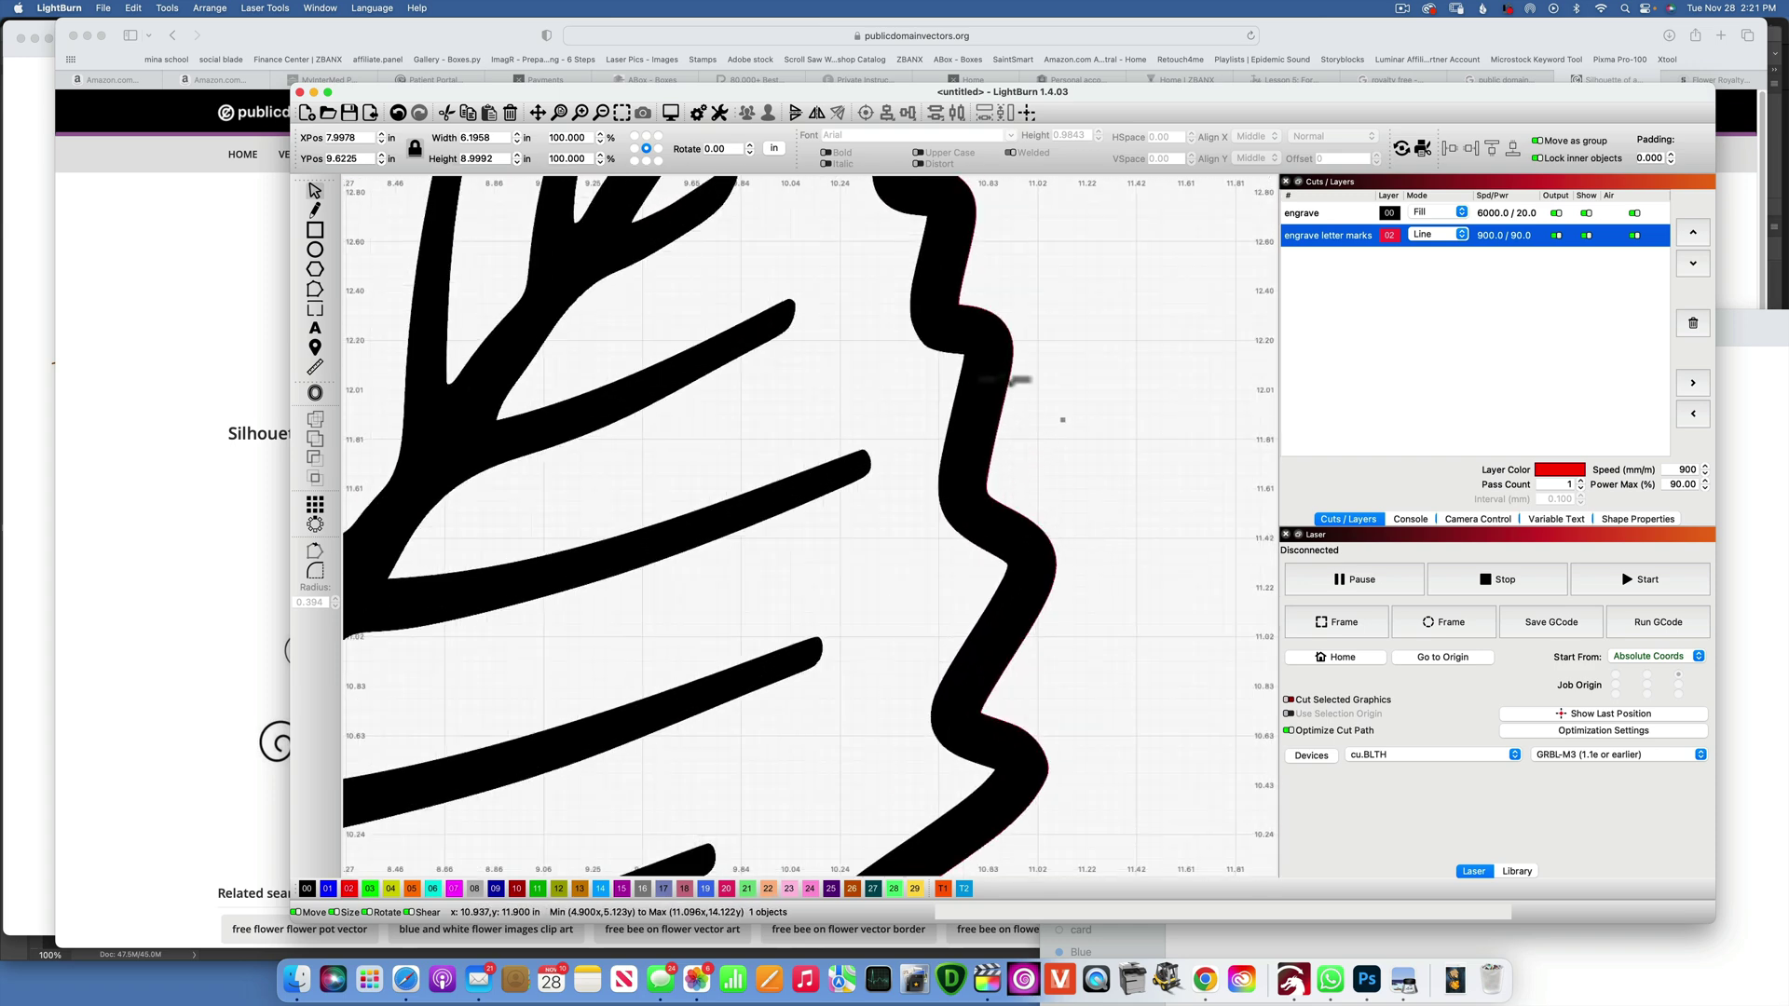
scroll(997, 447, "down", 4)
scroll(997, 447, "down", 3)
mouse_move(993, 435)
left_mouse_down()
mouse_move(991, 417)
mouse_move(1225, 462)
mouse_move(1230, 416)
mouse_move(1322, 488)
mouse_move(960, 434)
left_mouse_up()
left_click(1019, 568)
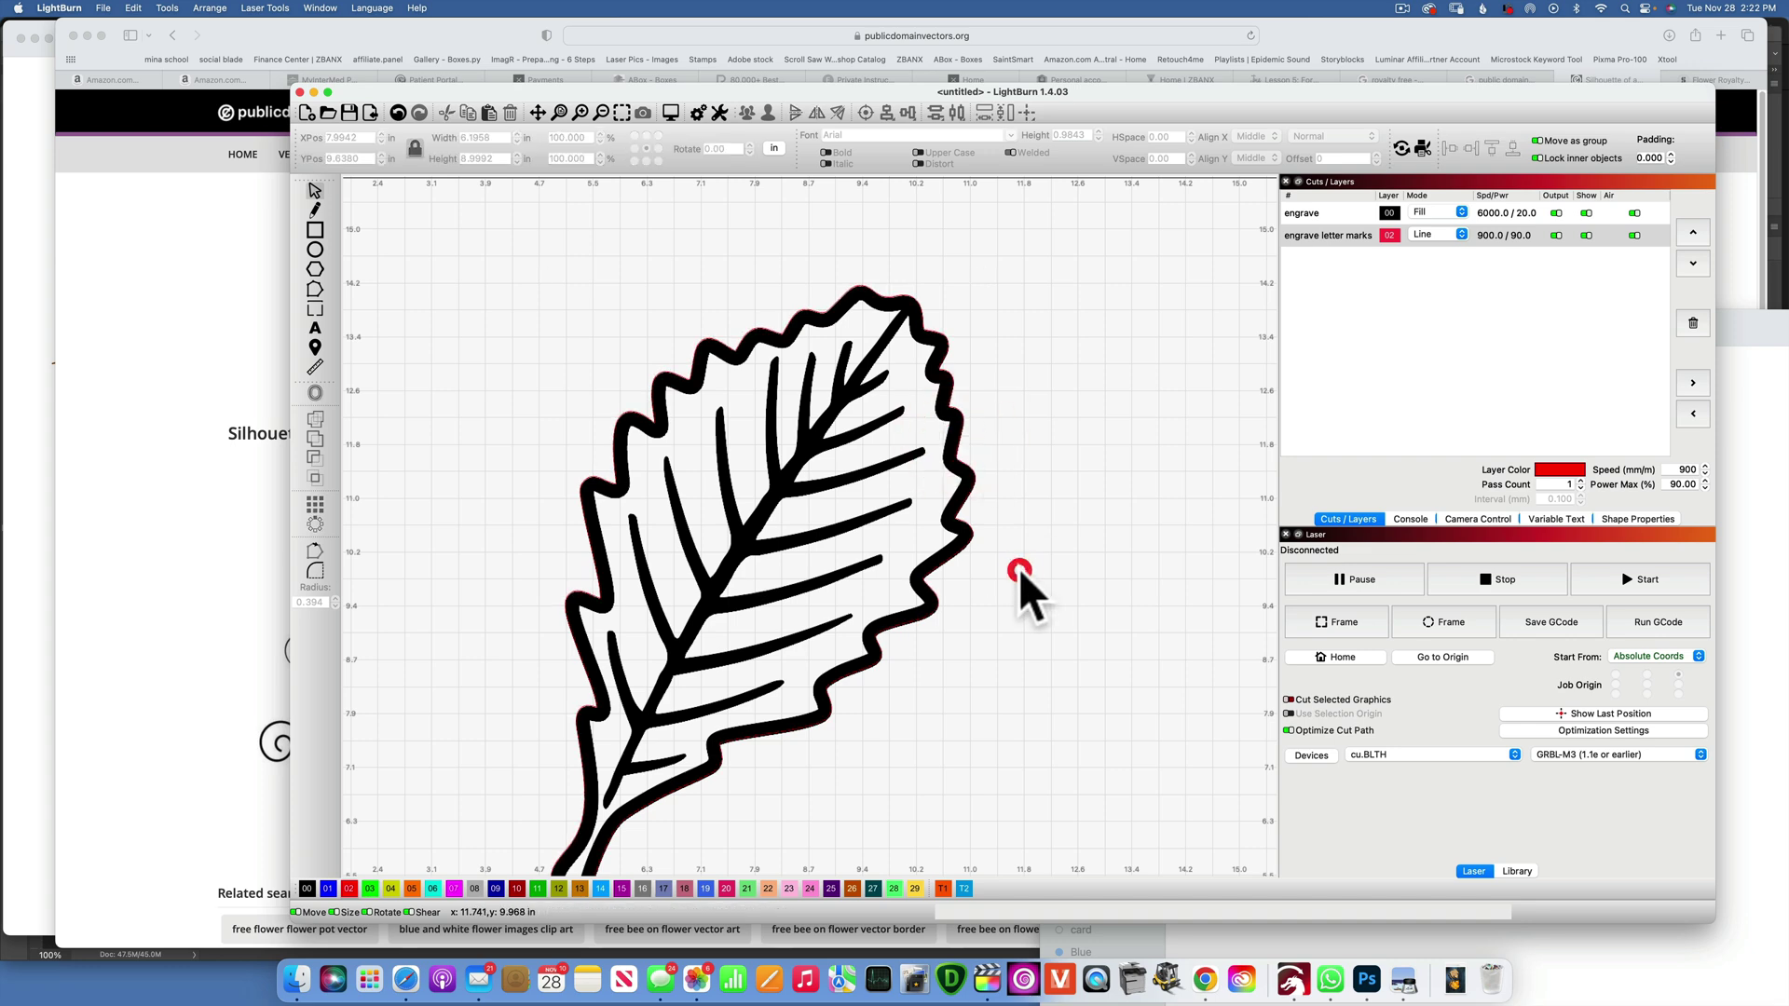
scroll(1015, 566, "down", 3)
scroll(1014, 571, "down", 2)
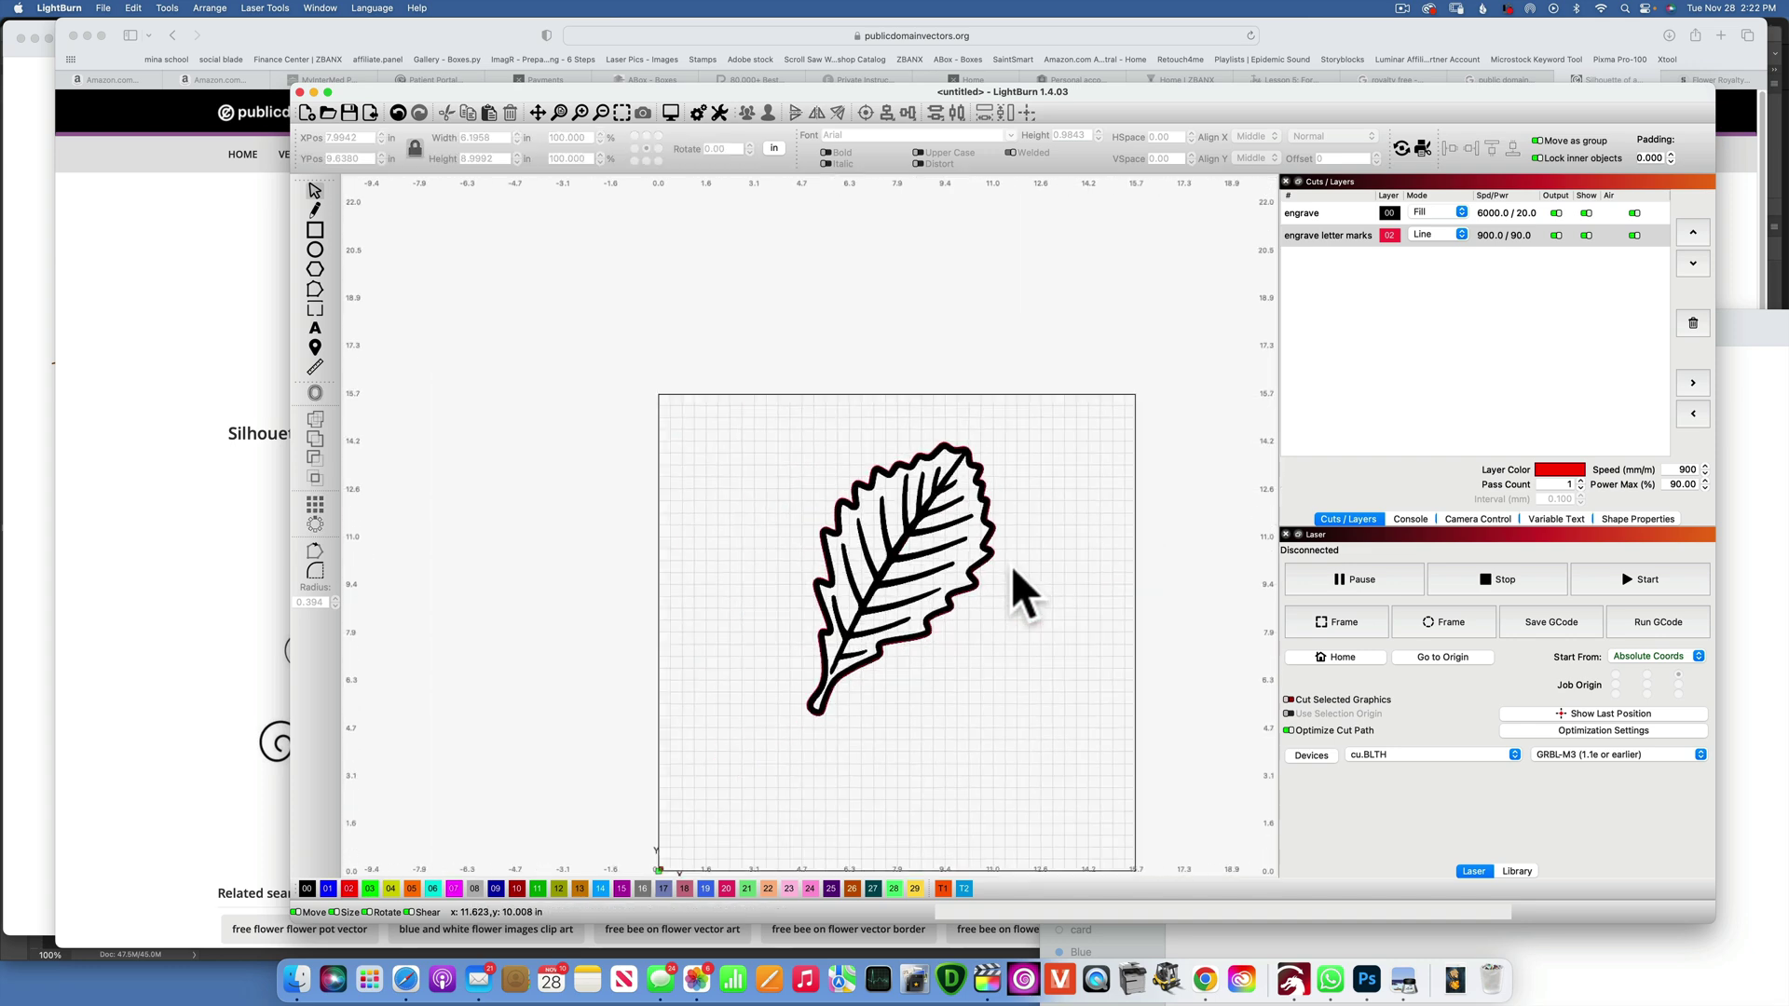